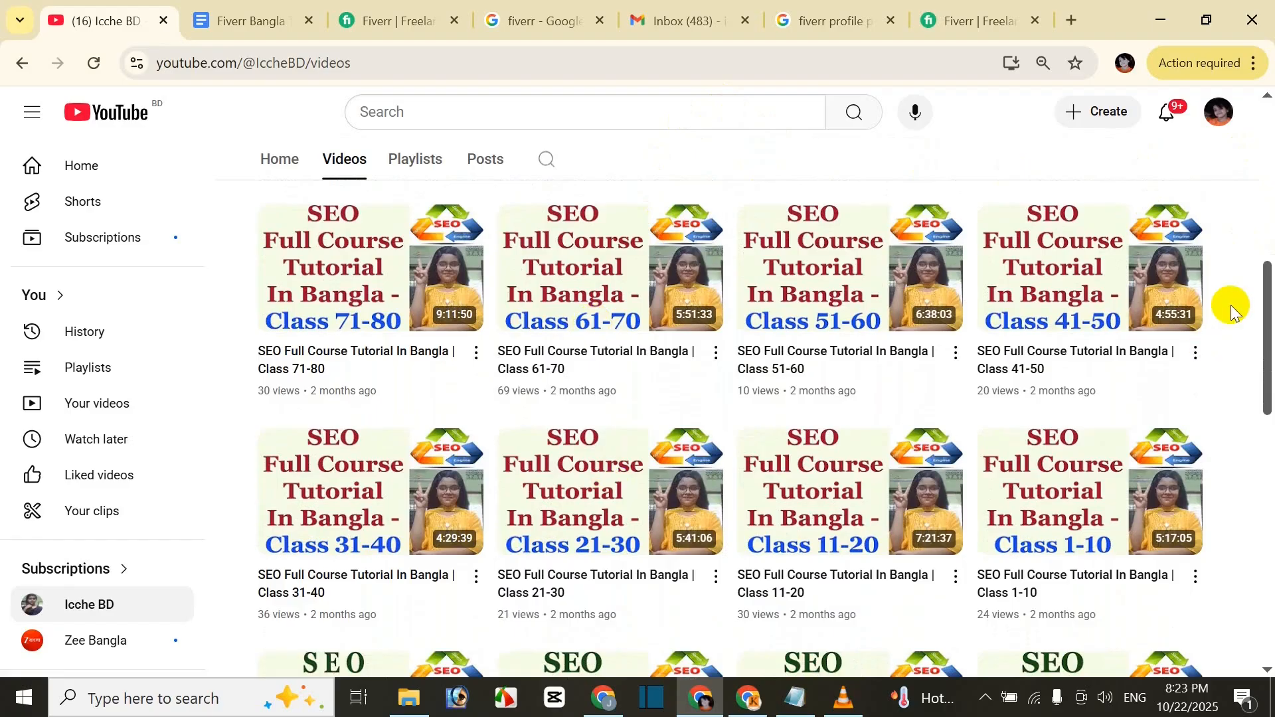
# Browse down the Icche BD channel's Videos grid, then scroll back to the channel's top
pyautogui.moveTo(1267, 343); pyautogui.dragTo(1268, 498)
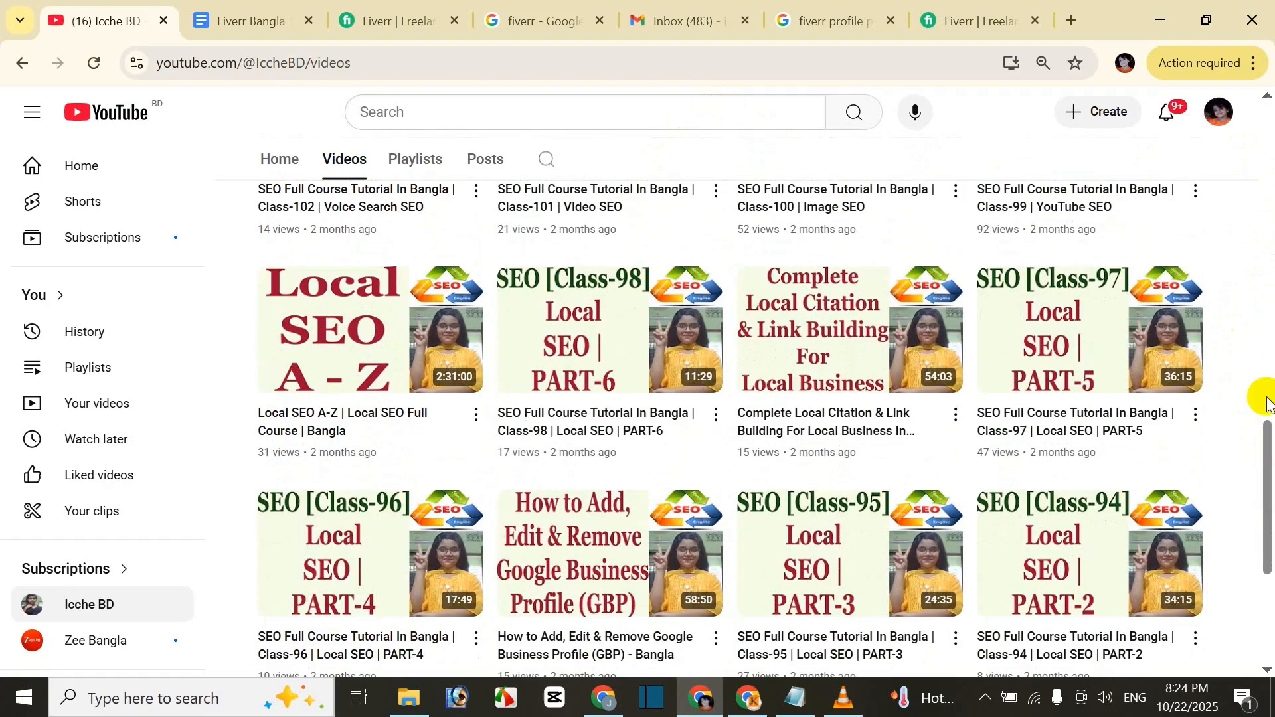
pyautogui.moveTo(1267, 442); pyautogui.dragTo(1212, 614)
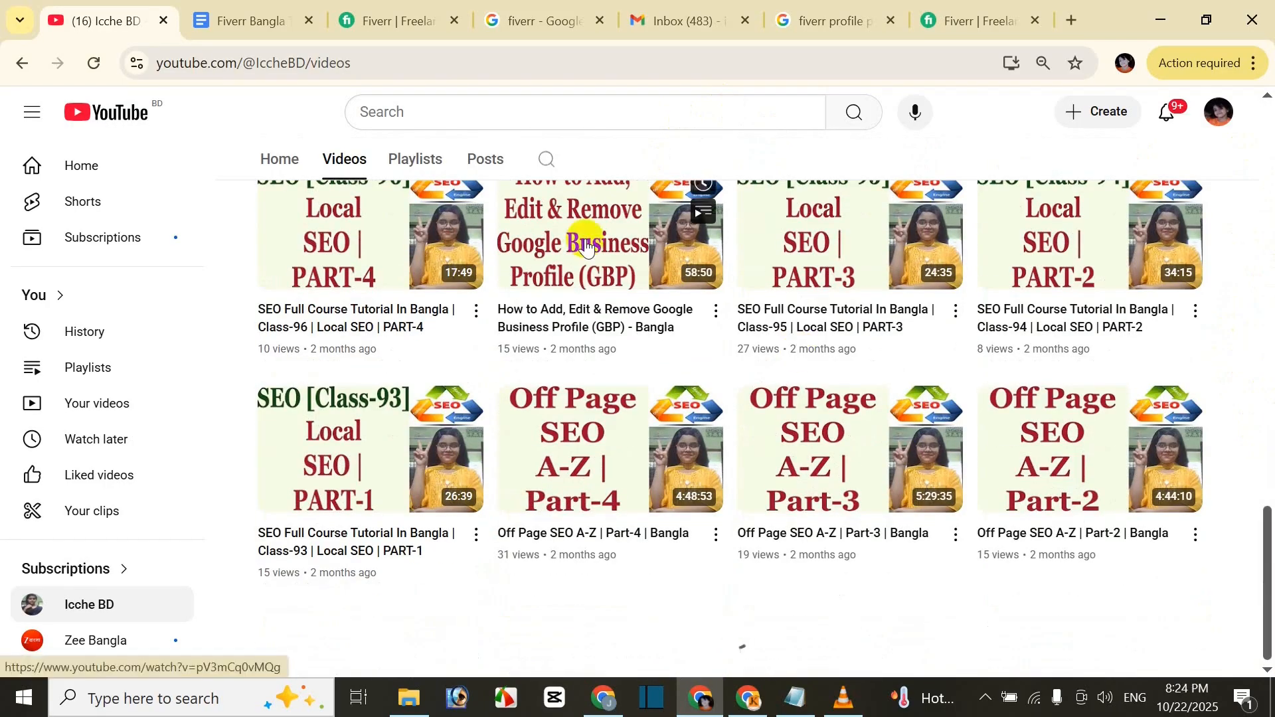
pyautogui.moveTo(1269, 402); pyautogui.dragTo(1271, 643)
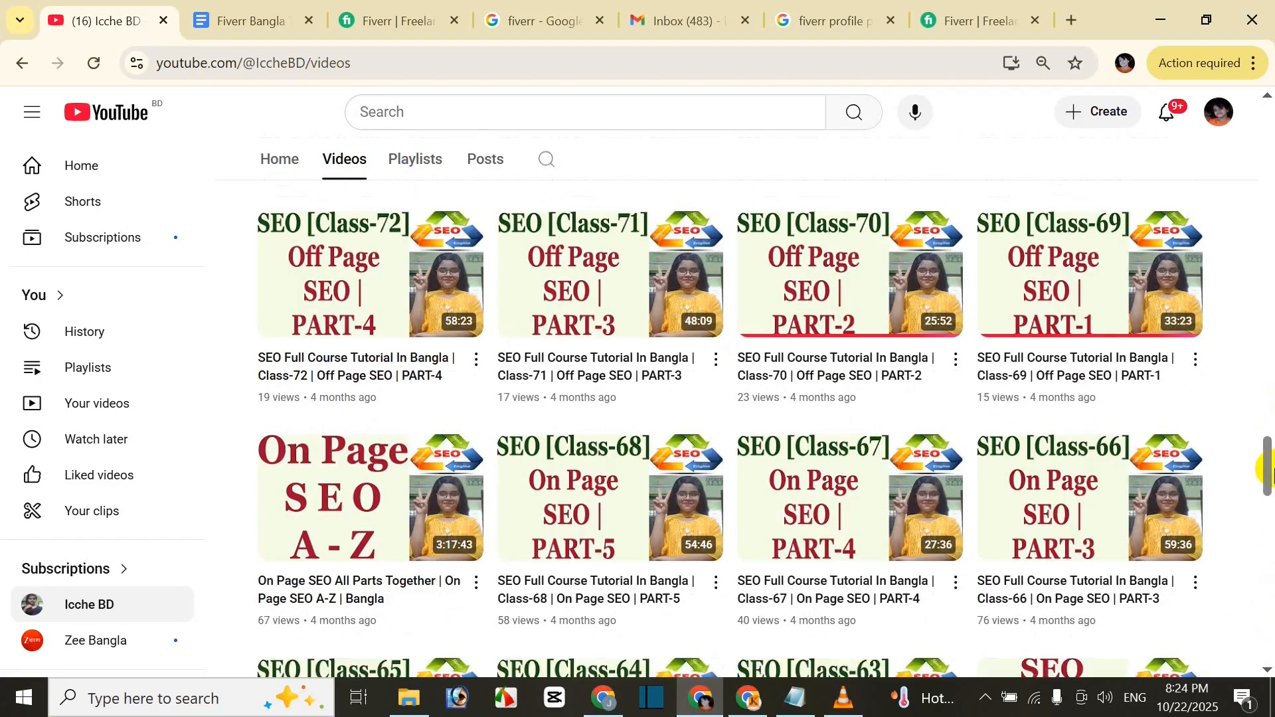
pyautogui.moveTo(1268, 469); pyautogui.dragTo(1269, 647)
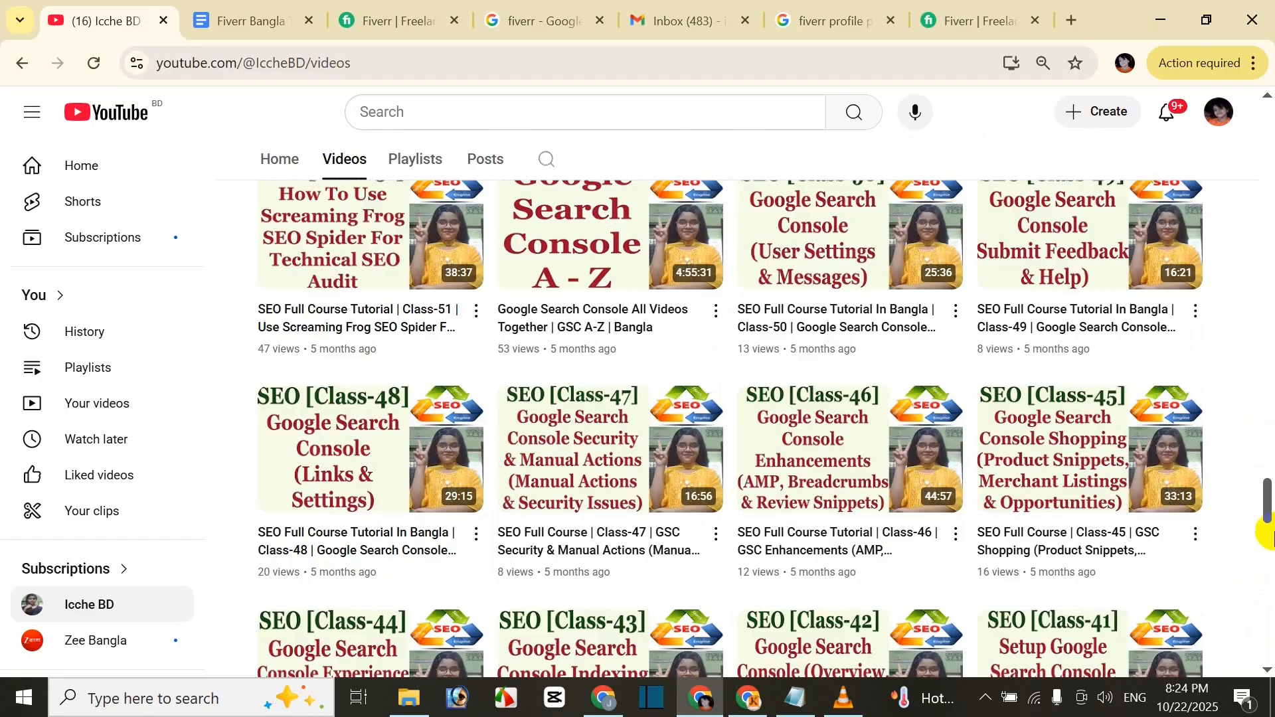
pyautogui.moveTo(1261, 506); pyautogui.dragTo(1265, 684)
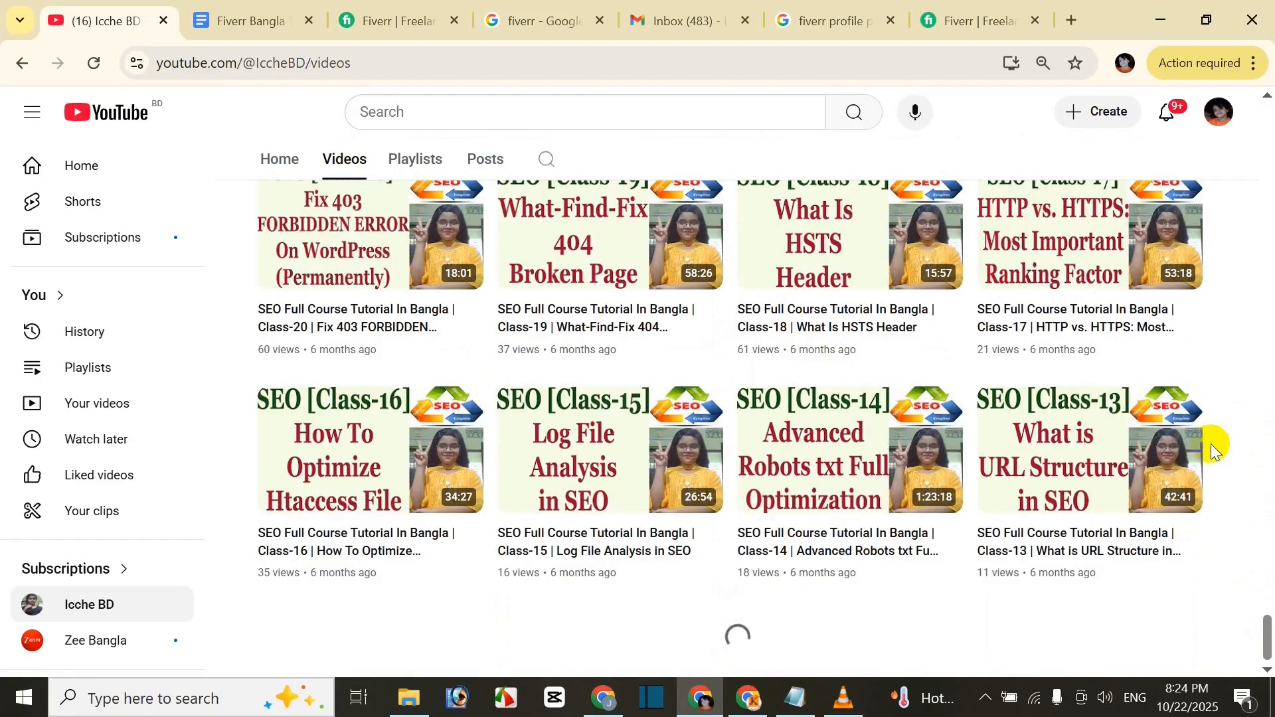
pyautogui.moveTo(1256, 540); pyautogui.dragTo(1268, 657)
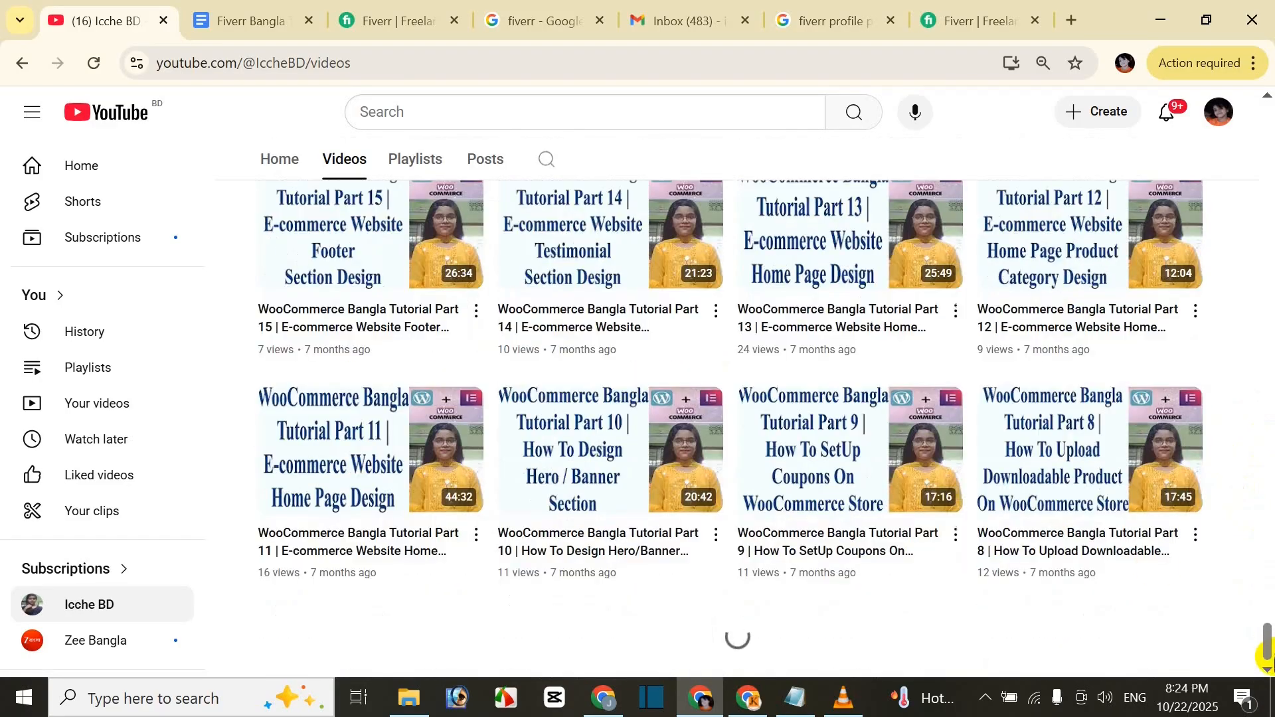
pyautogui.scroll(-15, 775, 381)
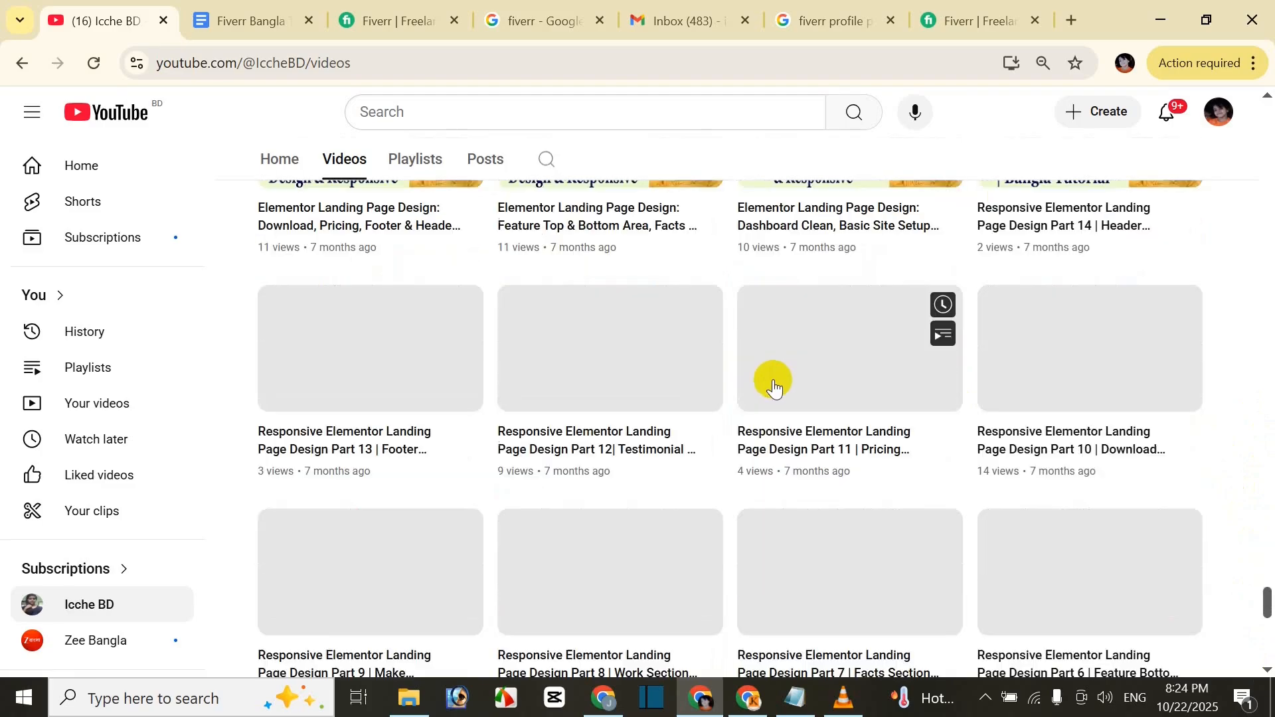
pyautogui.scroll(8, 774, 381)
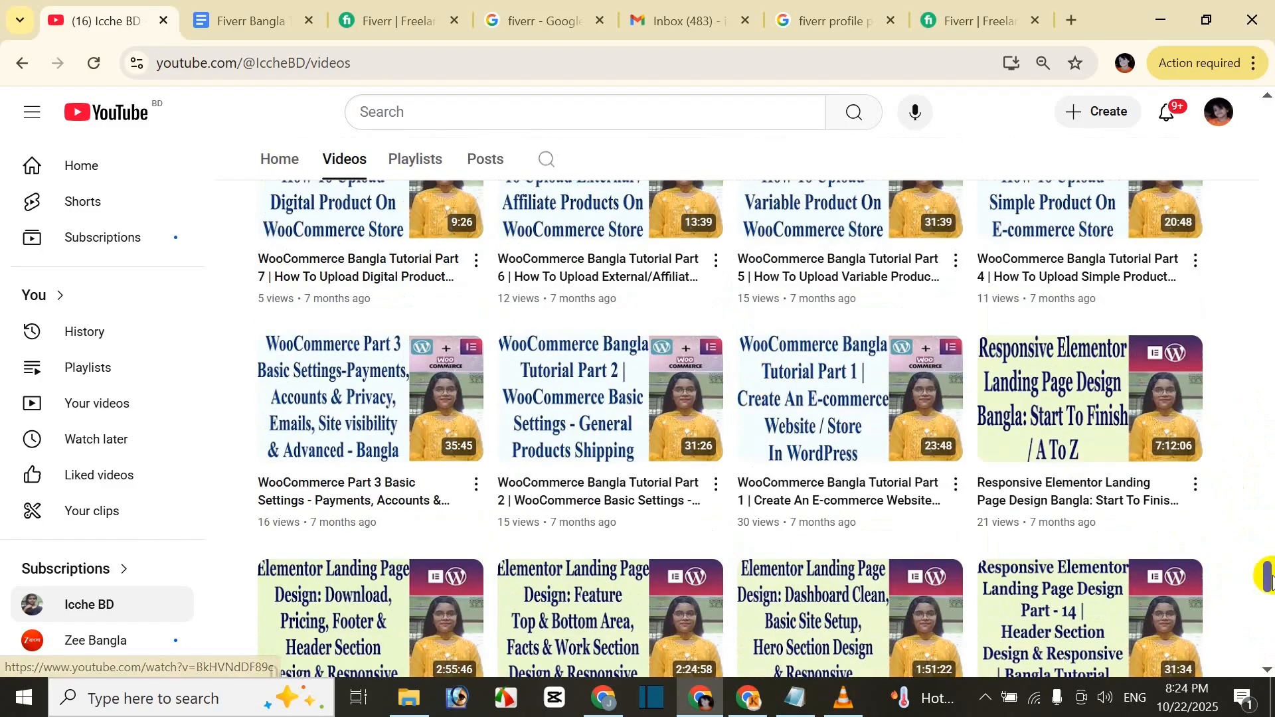
pyautogui.moveTo(1266, 577); pyautogui.dragTo(1252, 119)
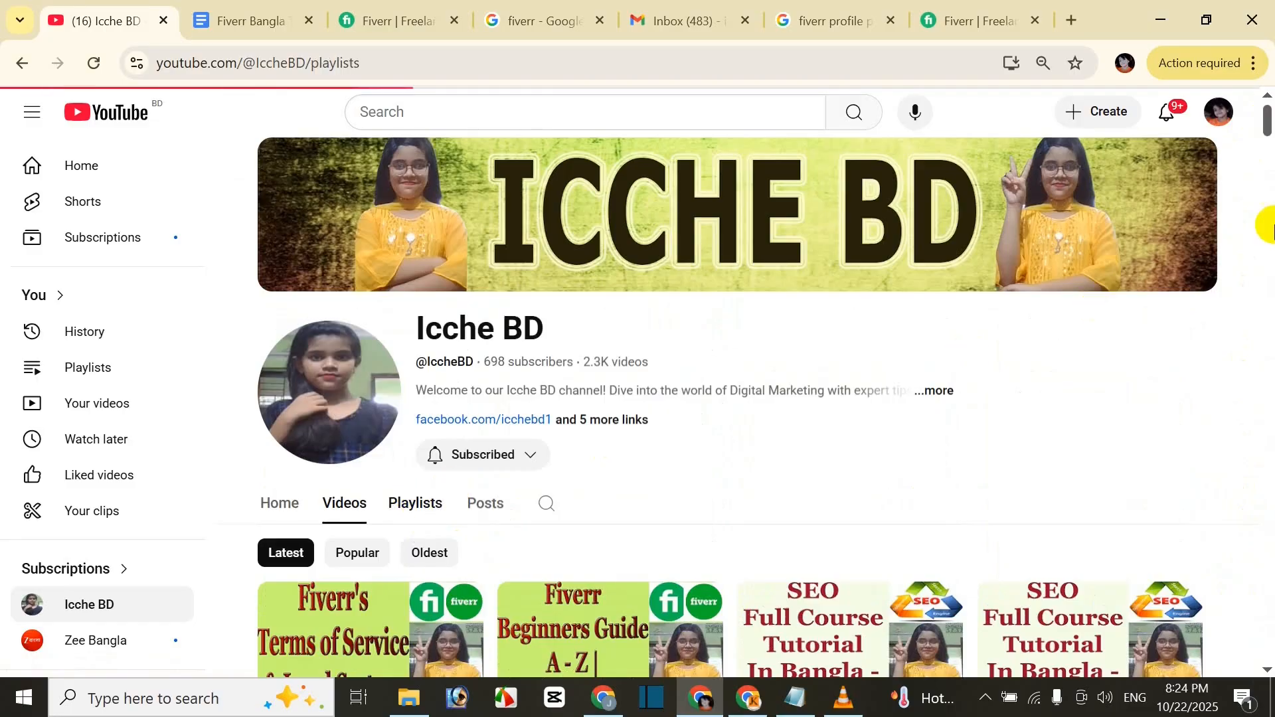
# Scroll the Playlists page, then switch to the 'Fiverr Bangla Tutorial | How To Create Fiverr Account | Part-3' doc
pyautogui.scroll(-4, 579, 399)
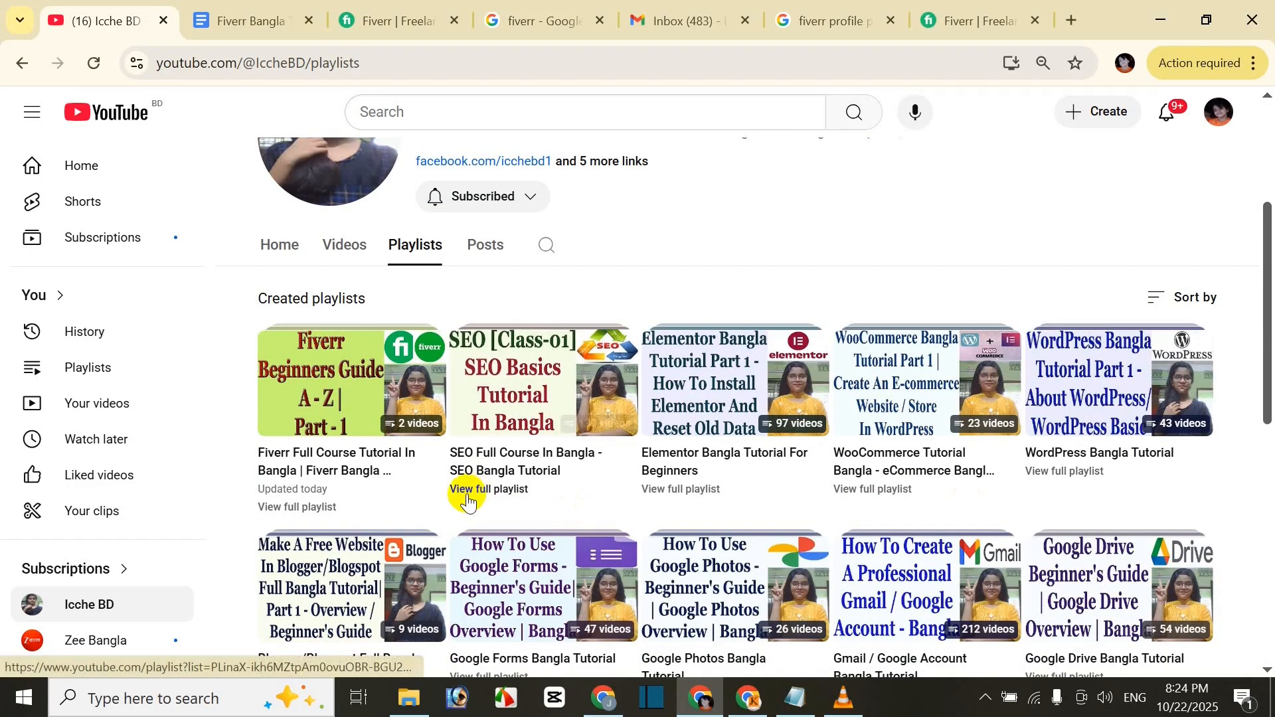
pyautogui.moveTo(1267, 332); pyautogui.dragTo(1267, 206)
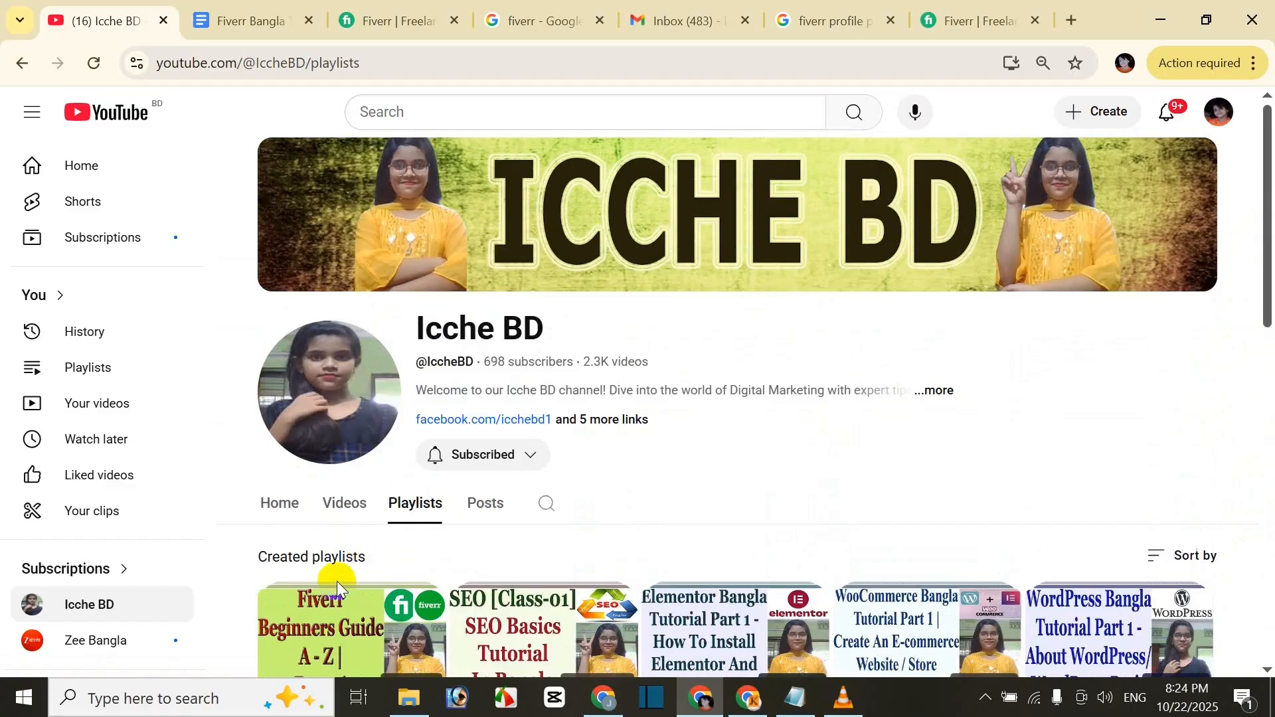
pyautogui.click(201, 8)
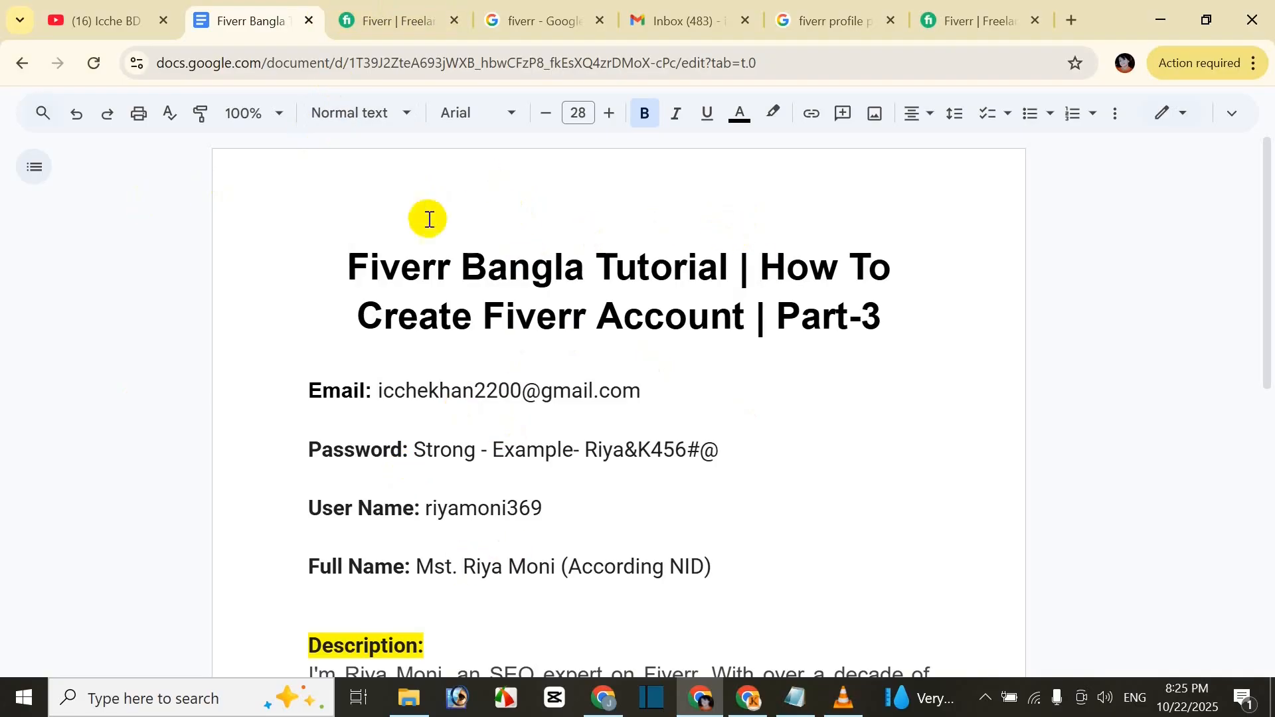
# Switch to the Fiverr tab and reload fiverr.com from the address bar
pyautogui.click(431, 6)
pyautogui.click(199, 65)
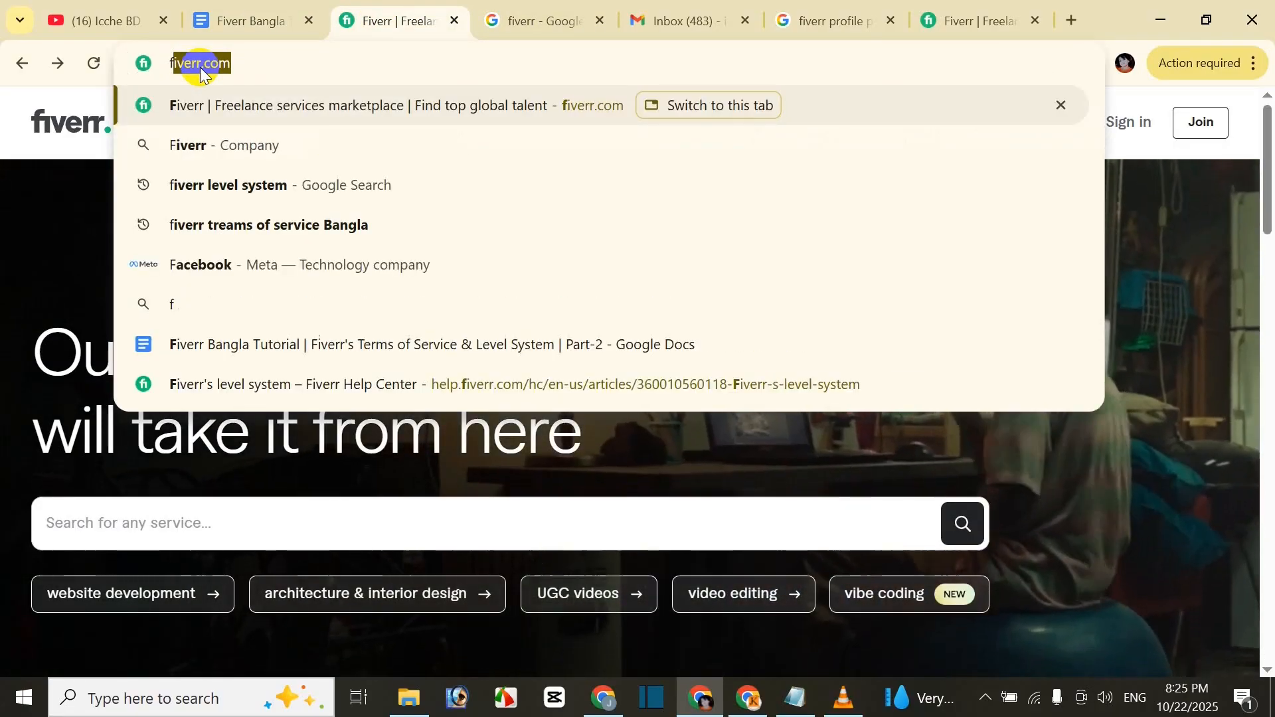
pyautogui.press('Return')
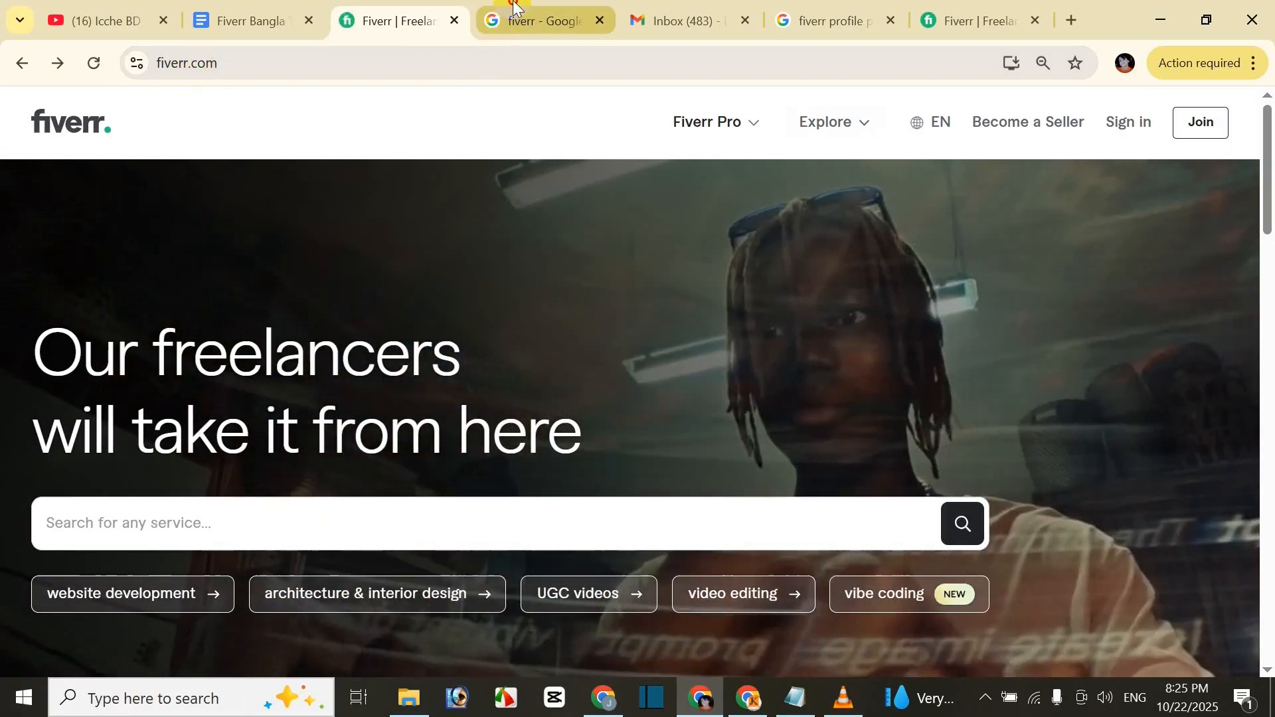
pyautogui.click(534, 20)
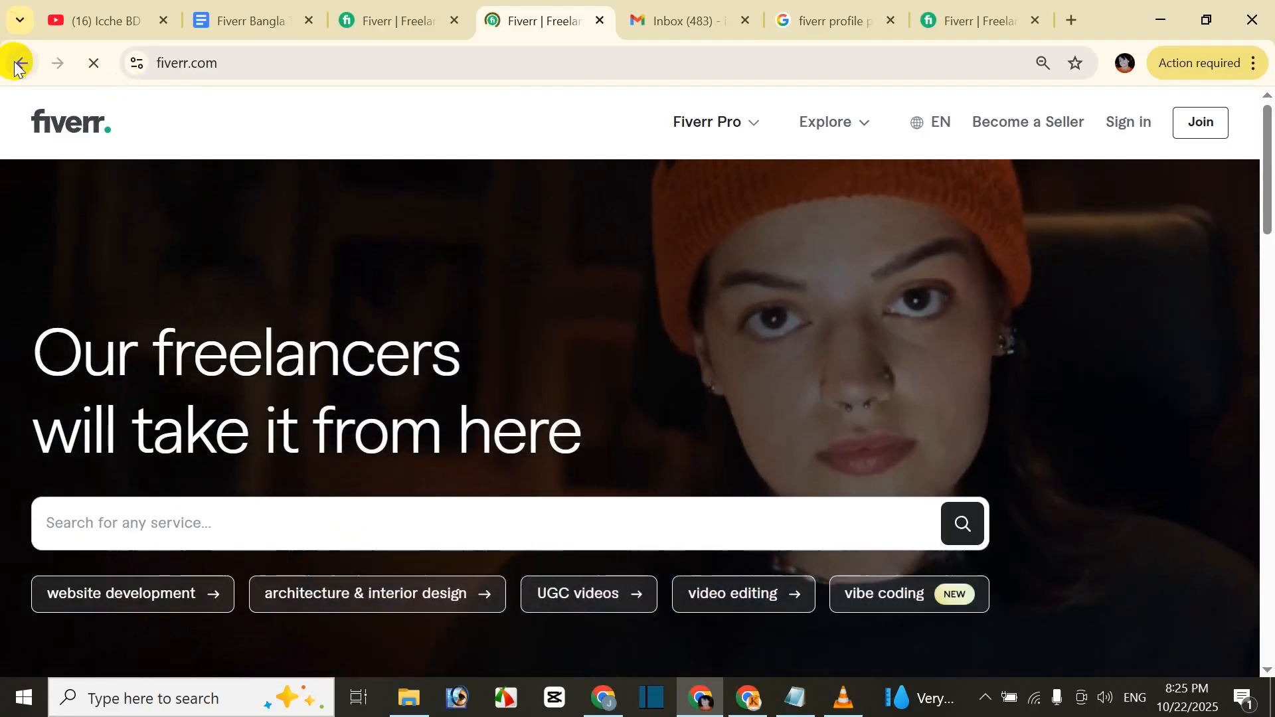
pyautogui.click(21, 62)
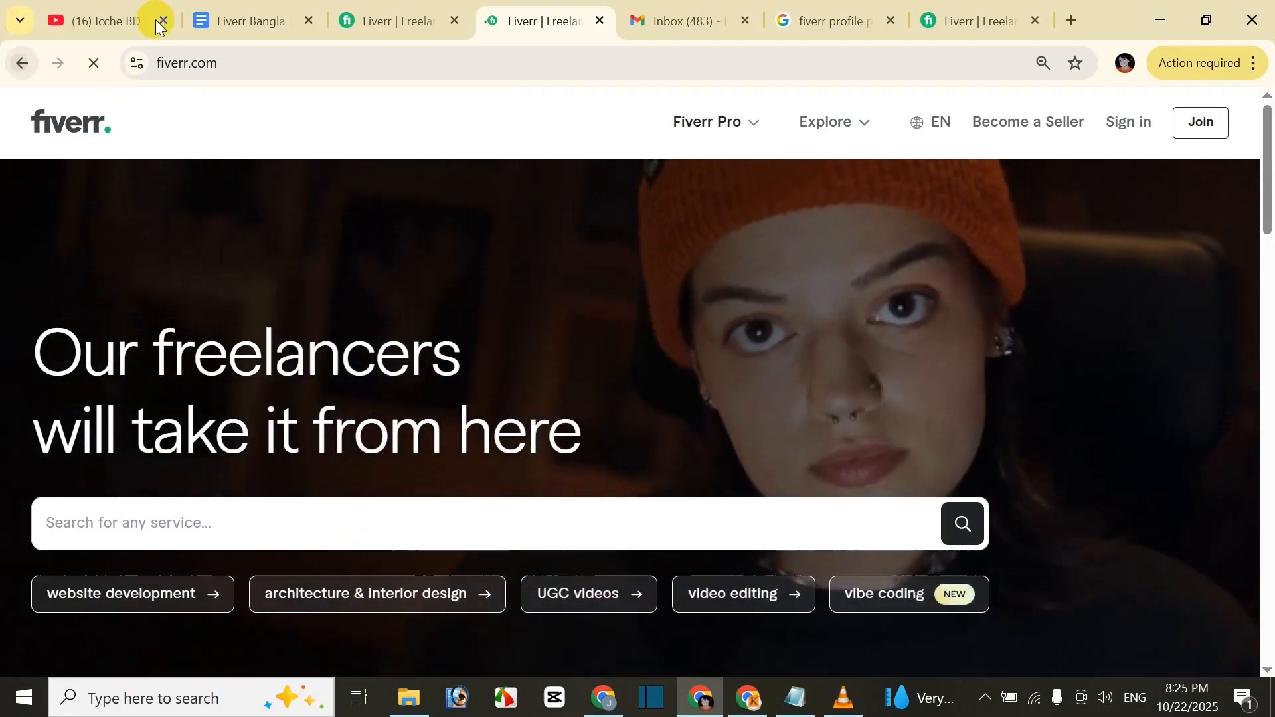
pyautogui.click(393, 12)
pyautogui.click(464, 310)
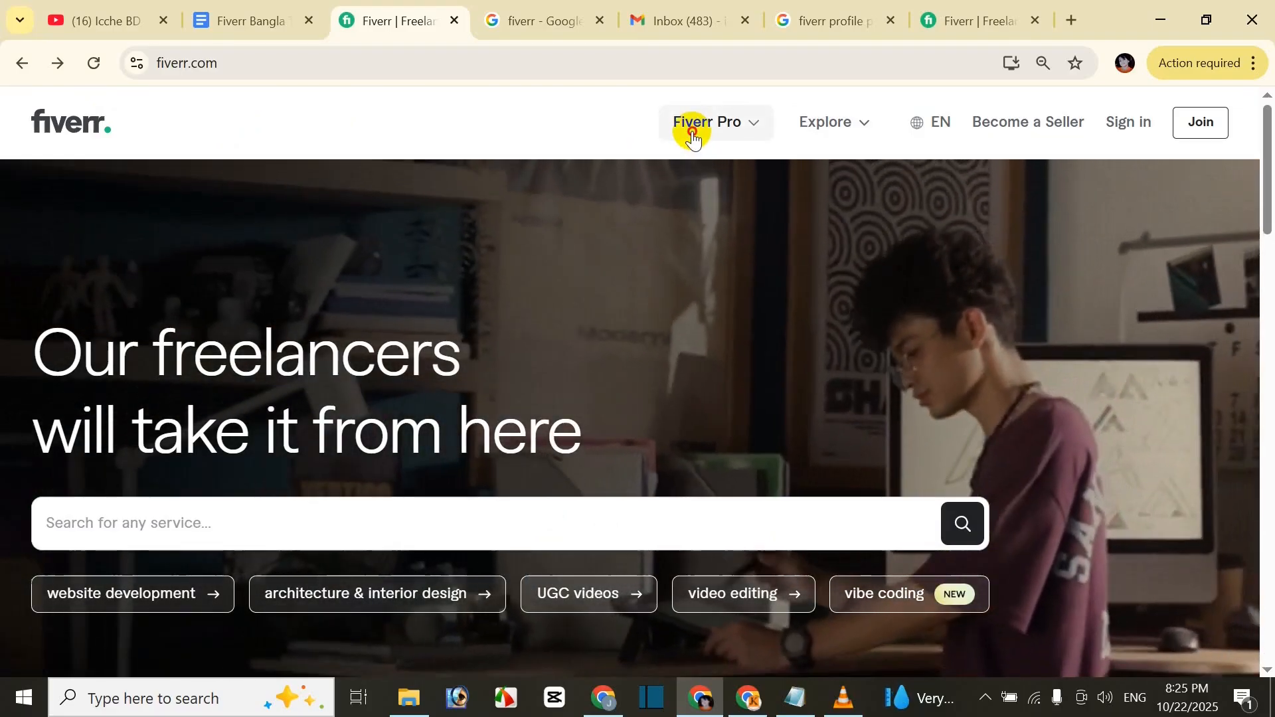
pyautogui.click(692, 137)
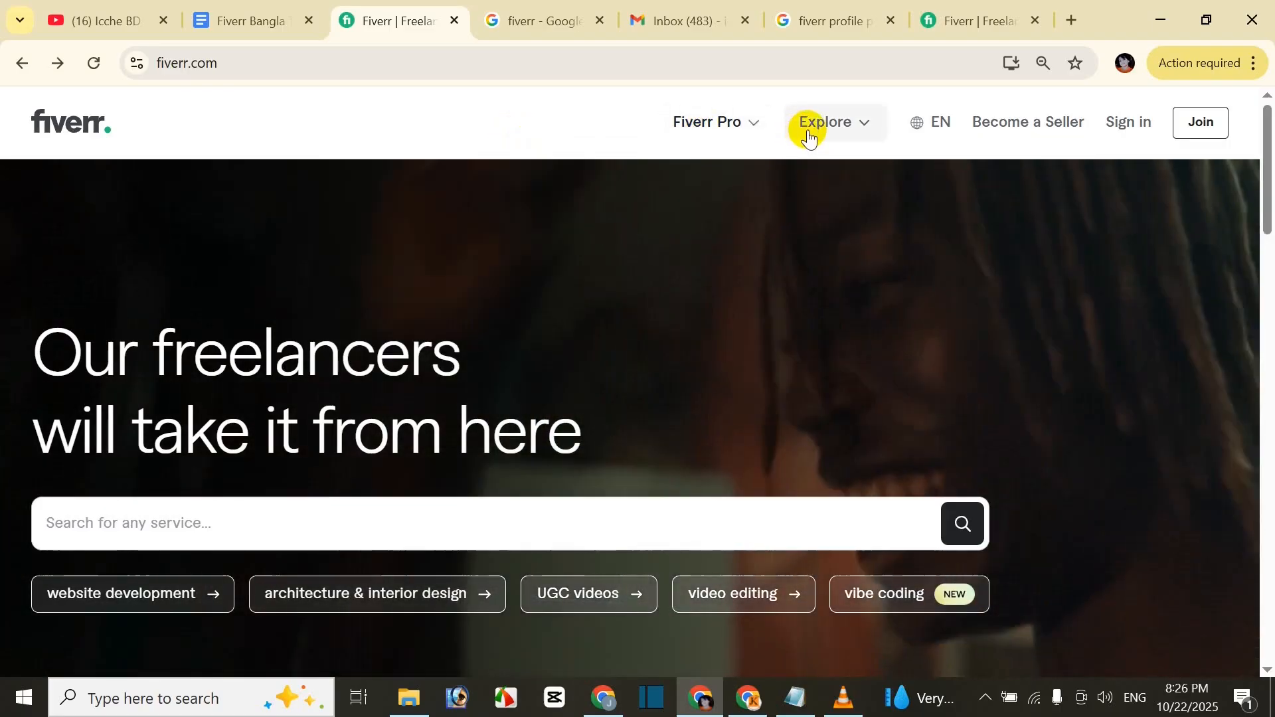
pyautogui.moveTo(807, 132)
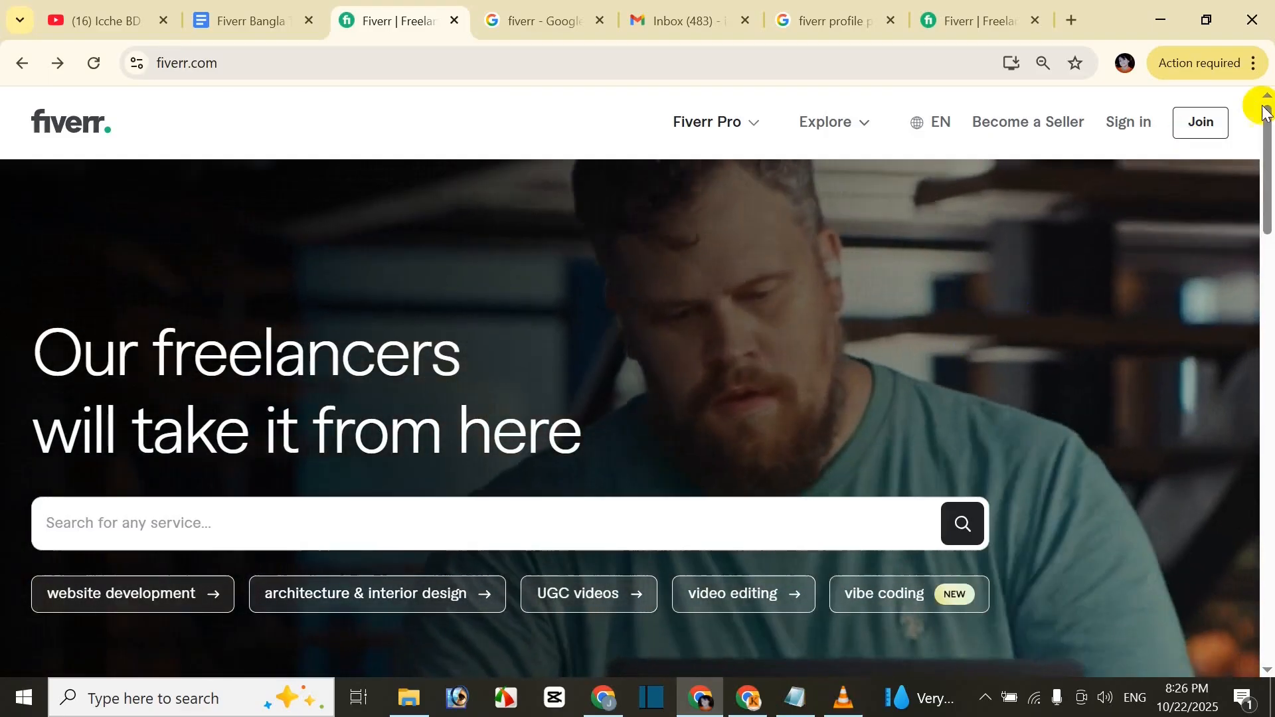
pyautogui.scroll(-3, 1265, 133)
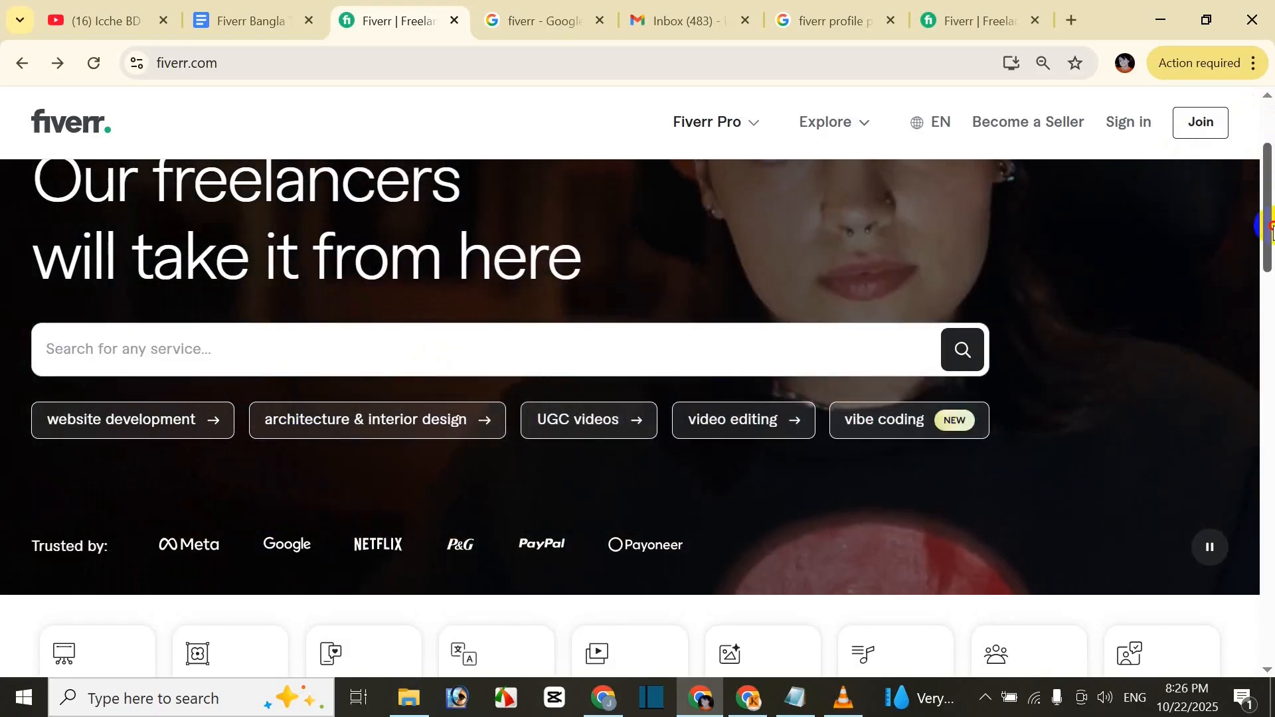
pyautogui.moveTo(1269, 229); pyautogui.dragTo(1220, 320)
pyautogui.scroll(6, 364, 392)
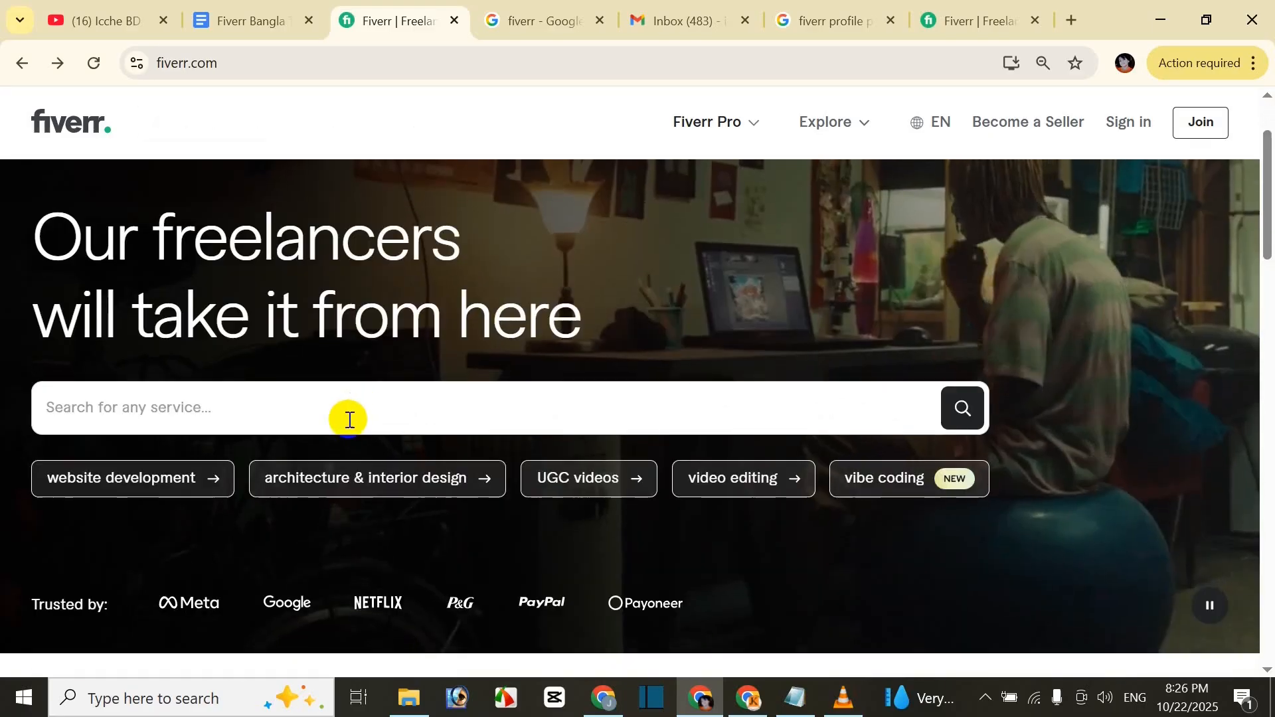
pyautogui.scroll(-6, 349, 421)
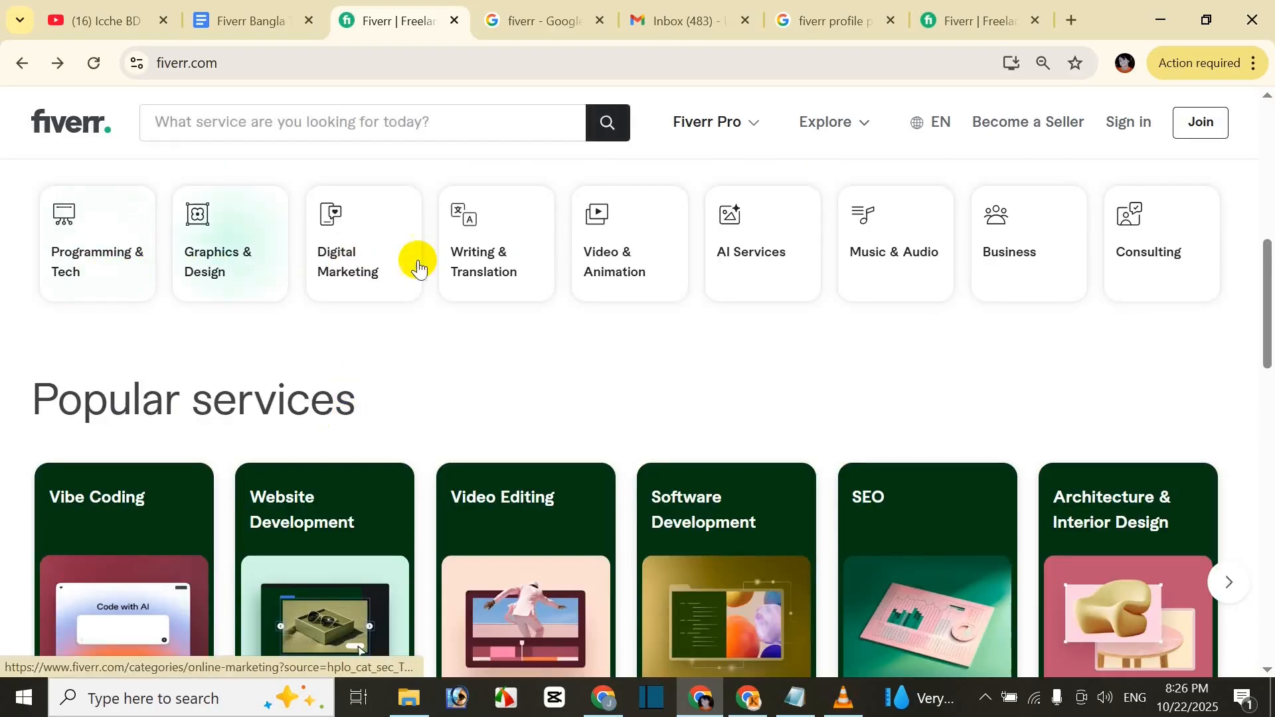
pyautogui.moveTo(1268, 311); pyautogui.dragTo(1269, 380)
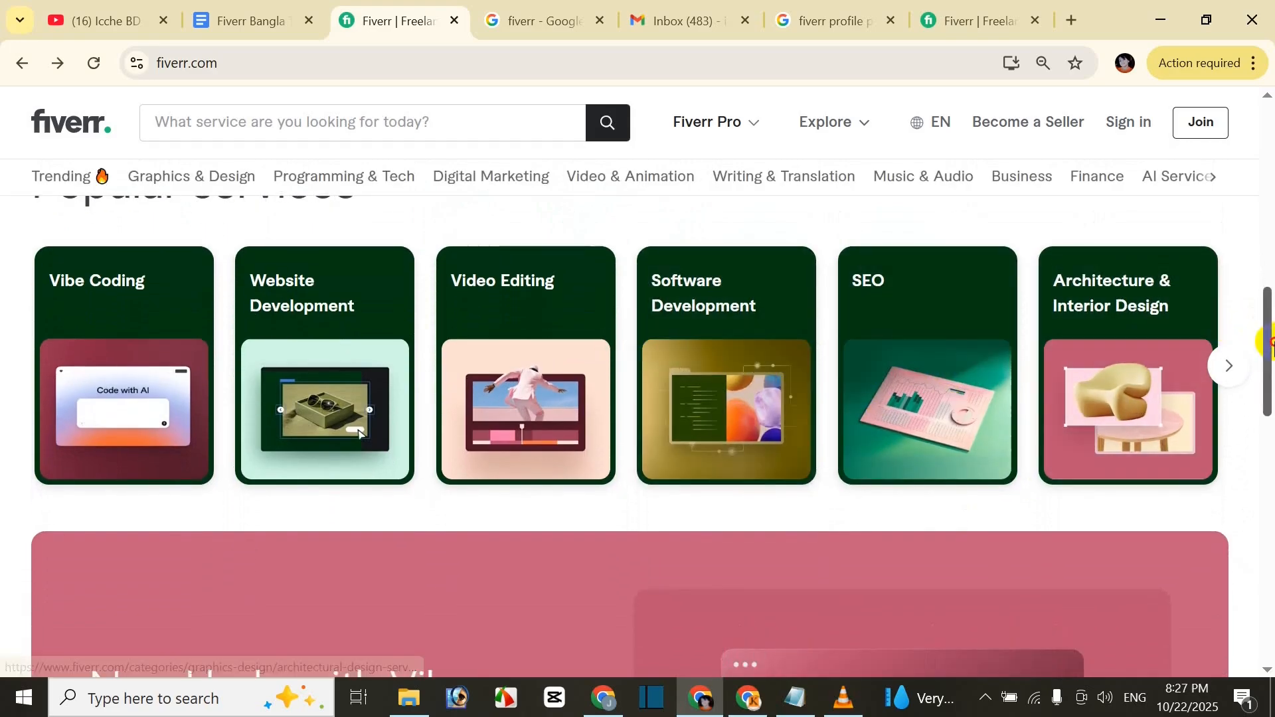
pyautogui.moveTo(1266, 370)
pyautogui.mouseDown()
pyautogui.moveTo(1255, 657)
pyautogui.moveTo(1262, 388)
pyautogui.mouseUp()
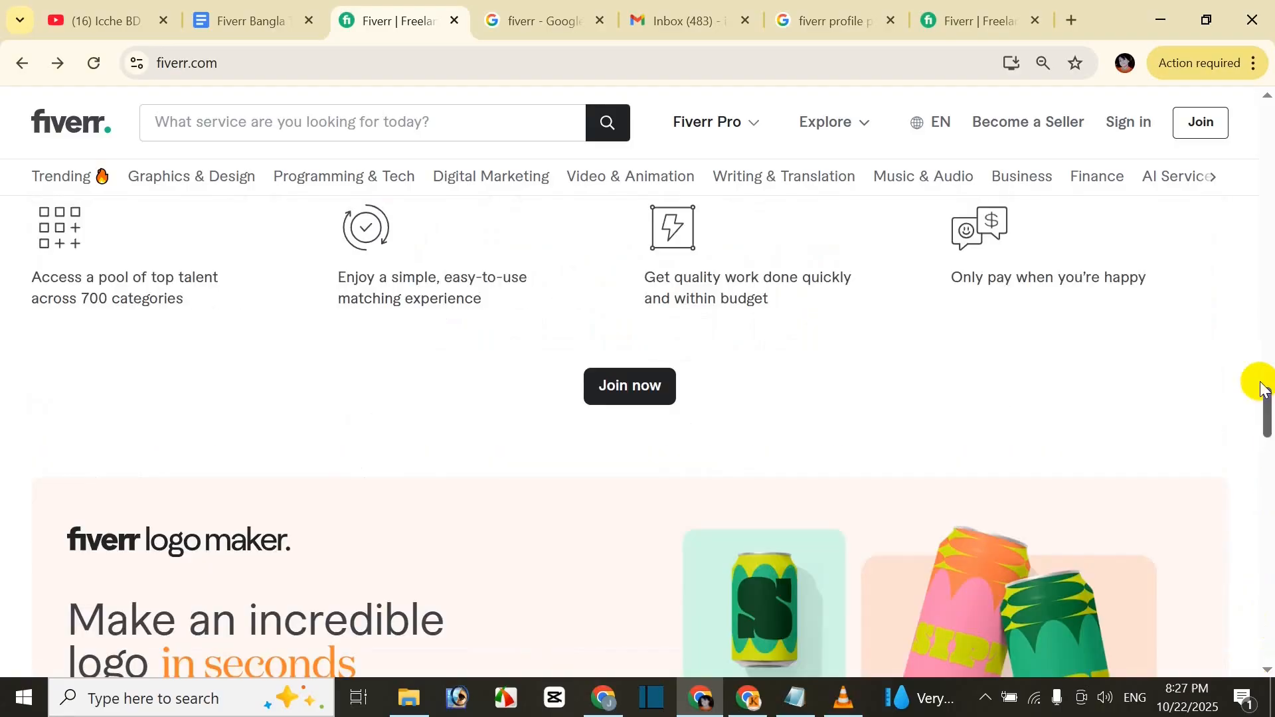
pyautogui.moveTo(1269, 433); pyautogui.dragTo(1263, 621)
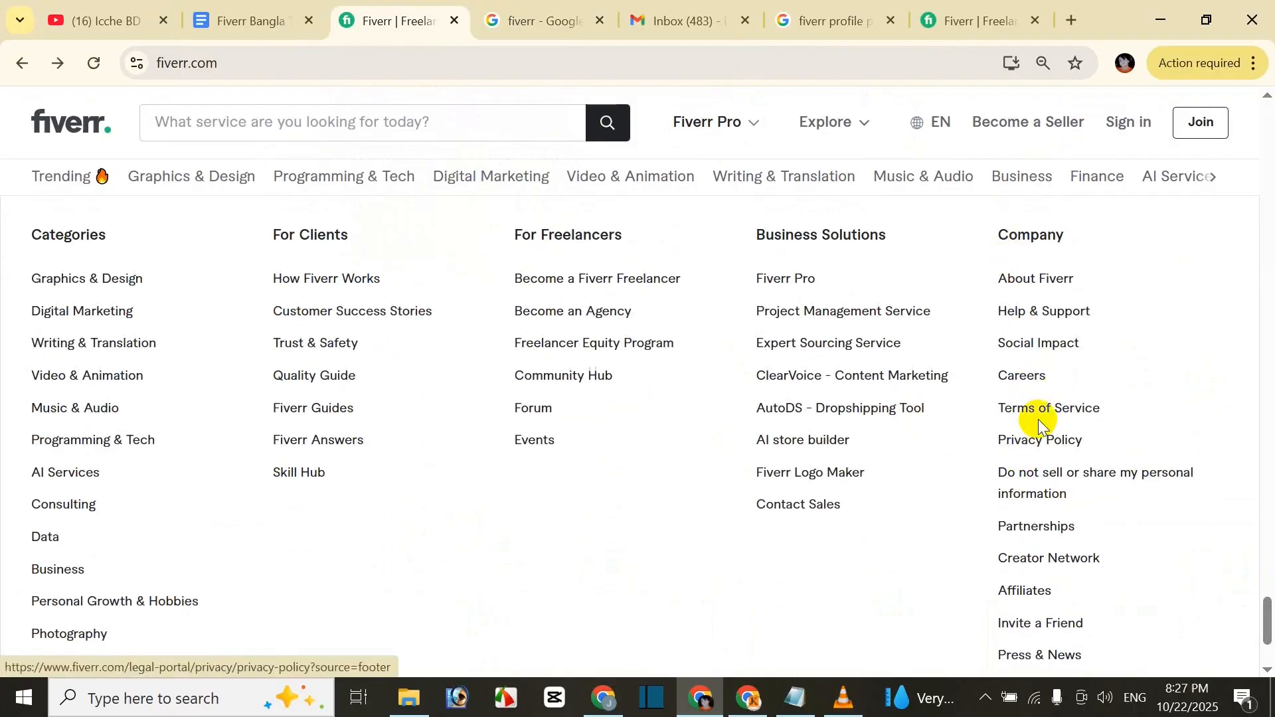
pyautogui.moveTo(1268, 622); pyautogui.dragTo(1269, 109)
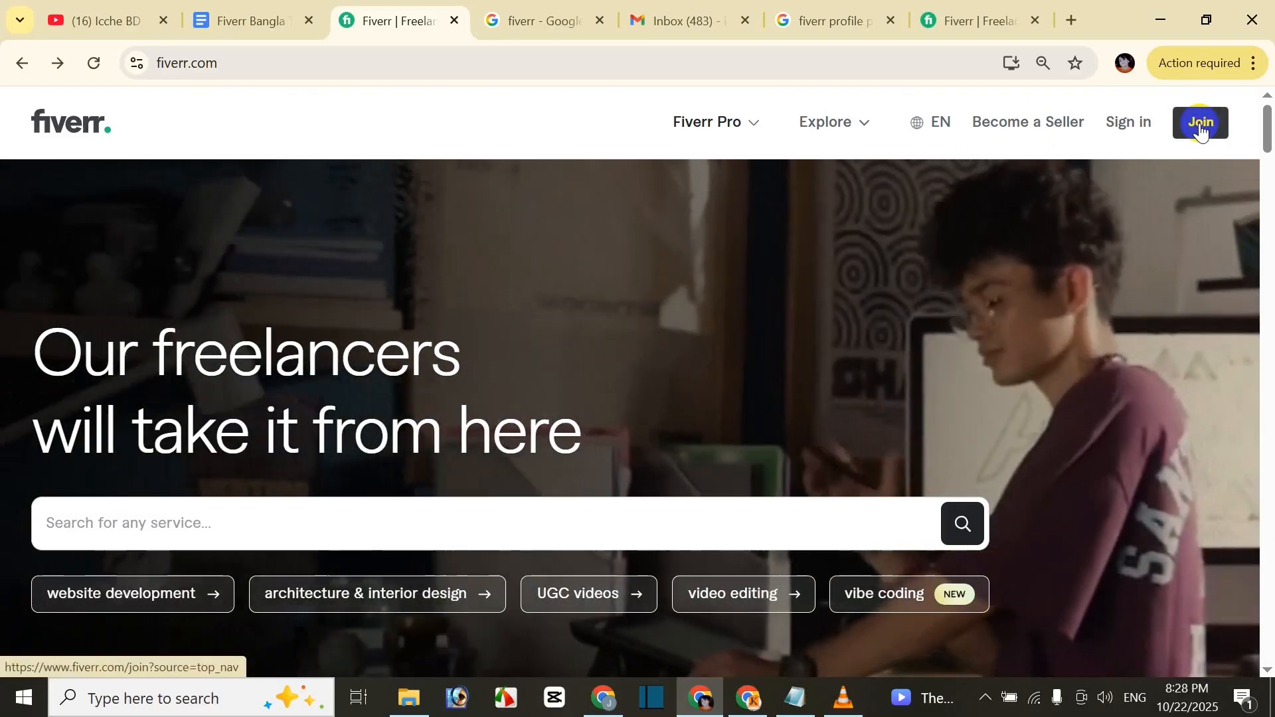
# Click Join to bring up Fiverr's Create a new account dialog
pyautogui.click(1202, 125)
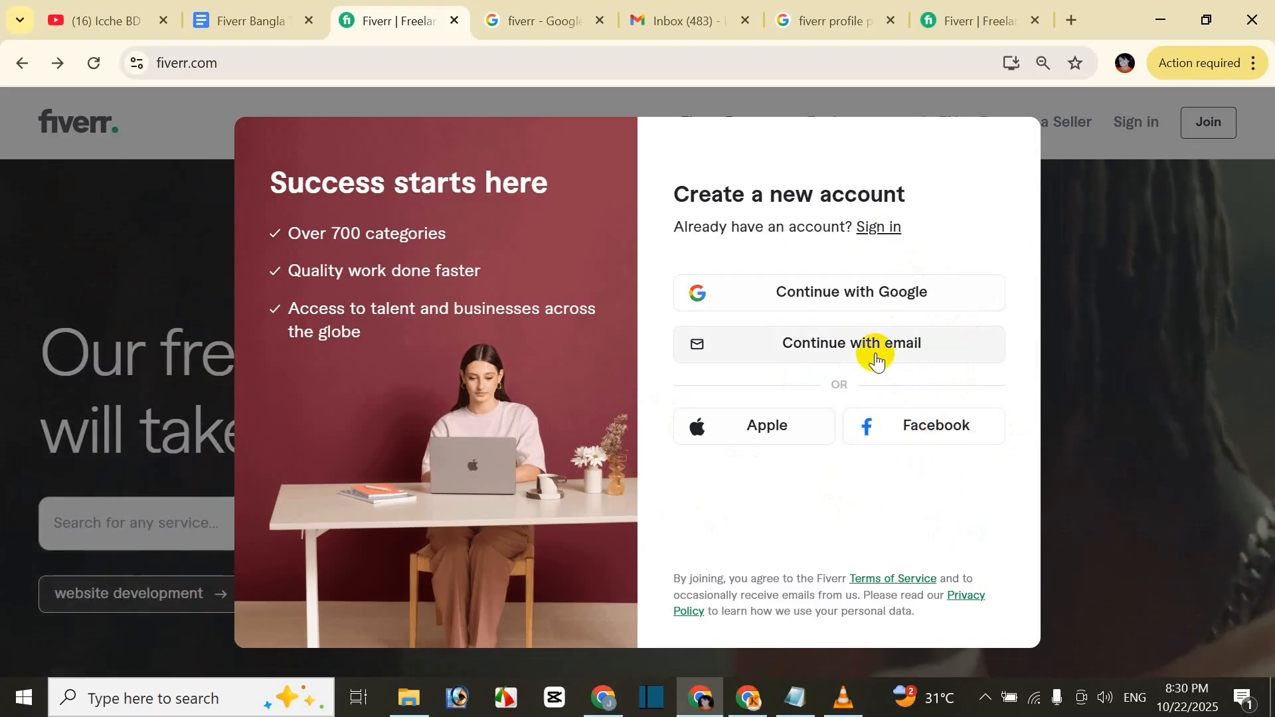
pyautogui.click(783, 344)
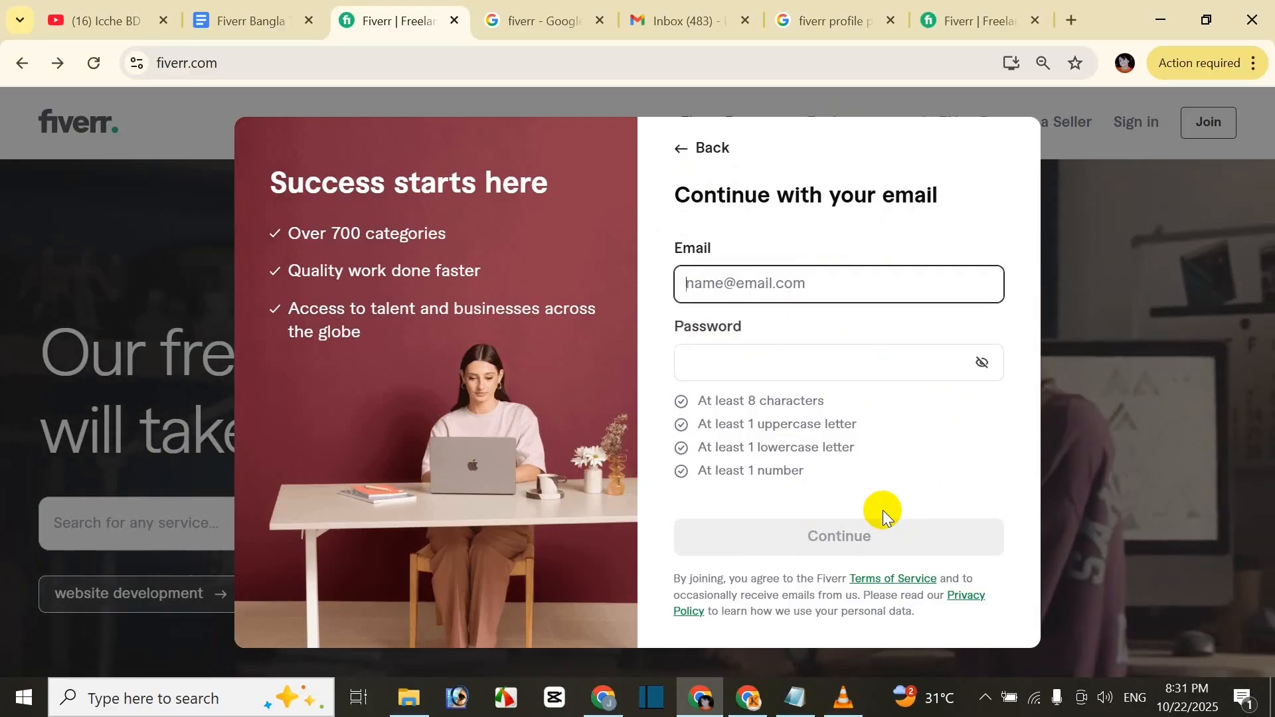
pyautogui.click(243, 8)
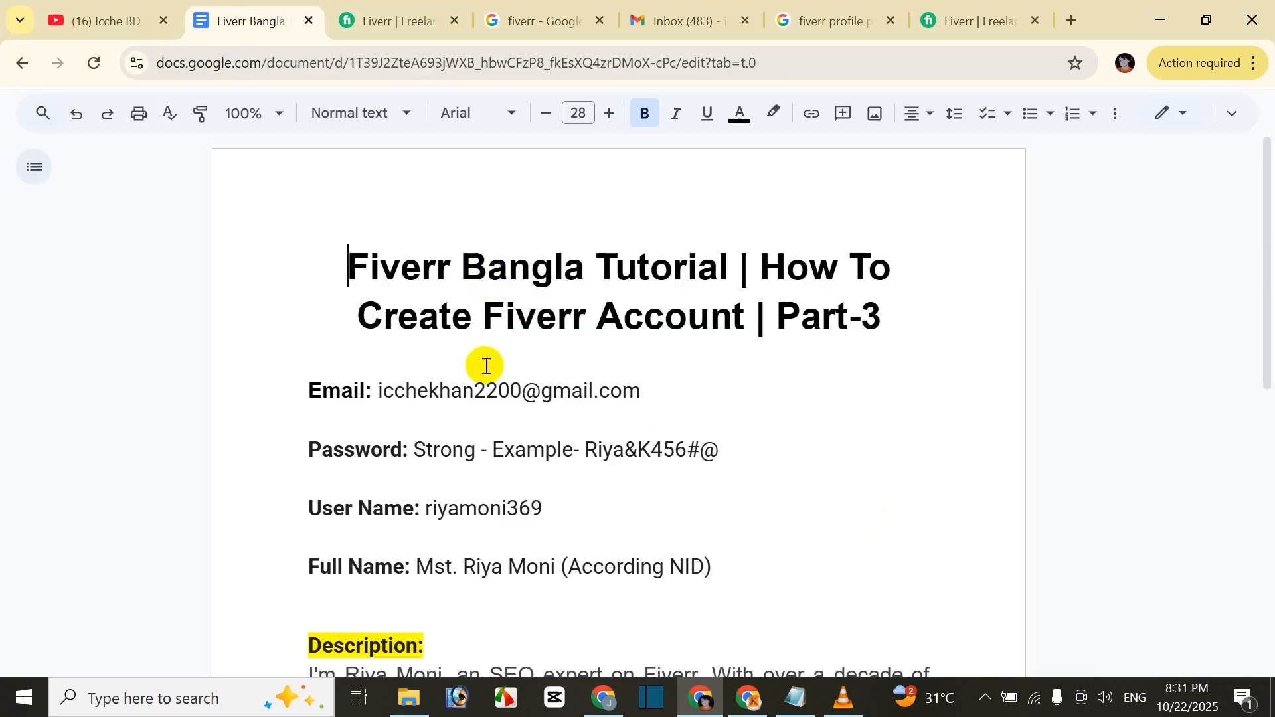
pyautogui.click(396, 8)
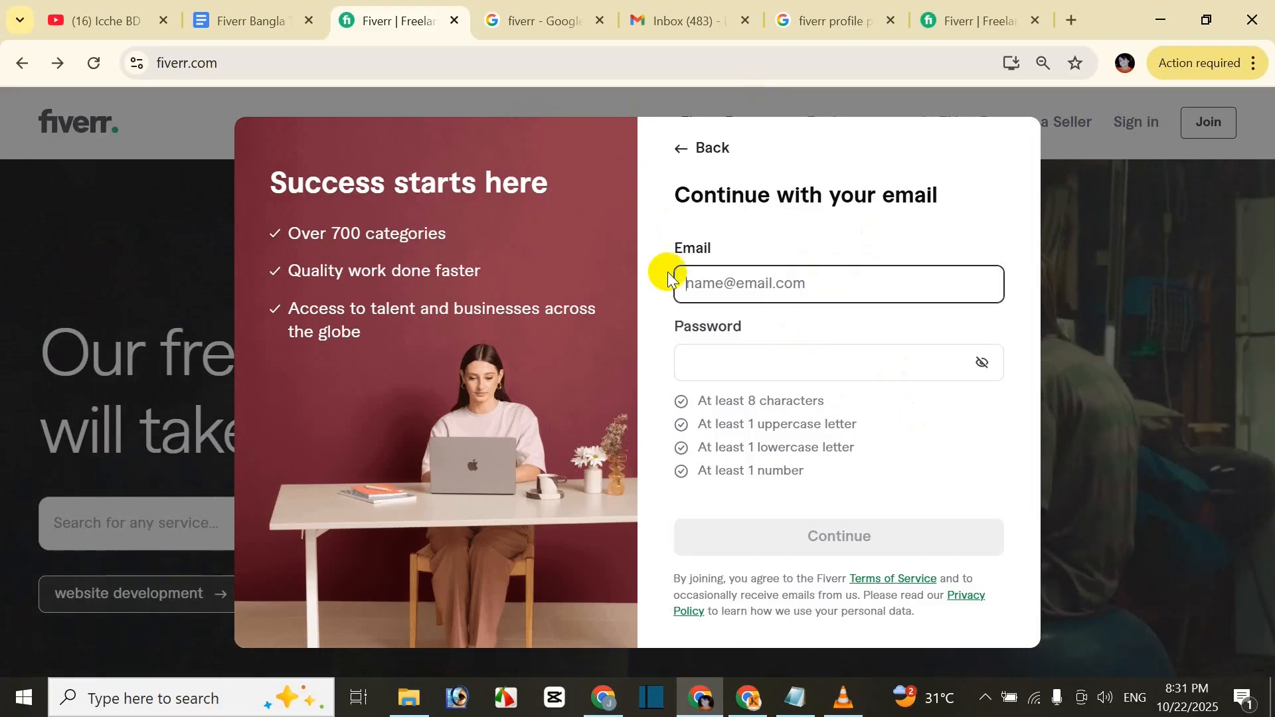
# Copy the account e-mail from the Docs notes and paste it into Fiverr's Email field
pyautogui.click(292, 13)
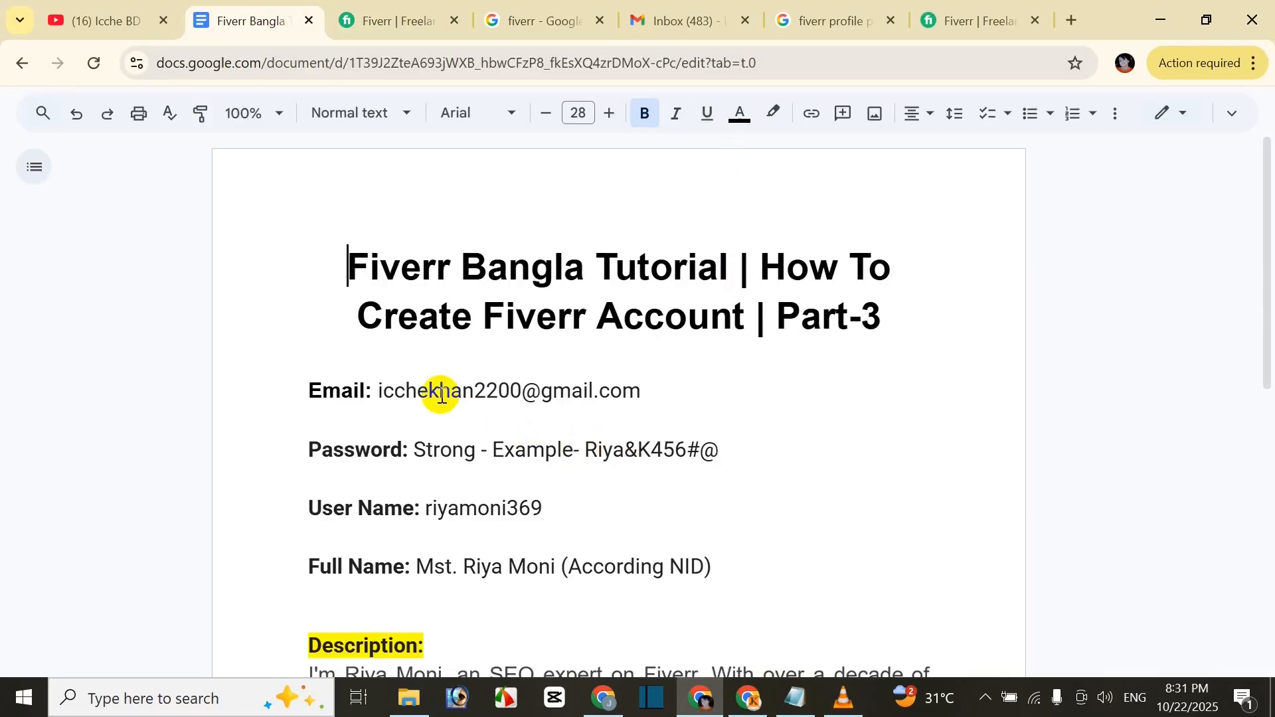
pyautogui.moveTo(434, 396); pyautogui.dragTo(629, 414)
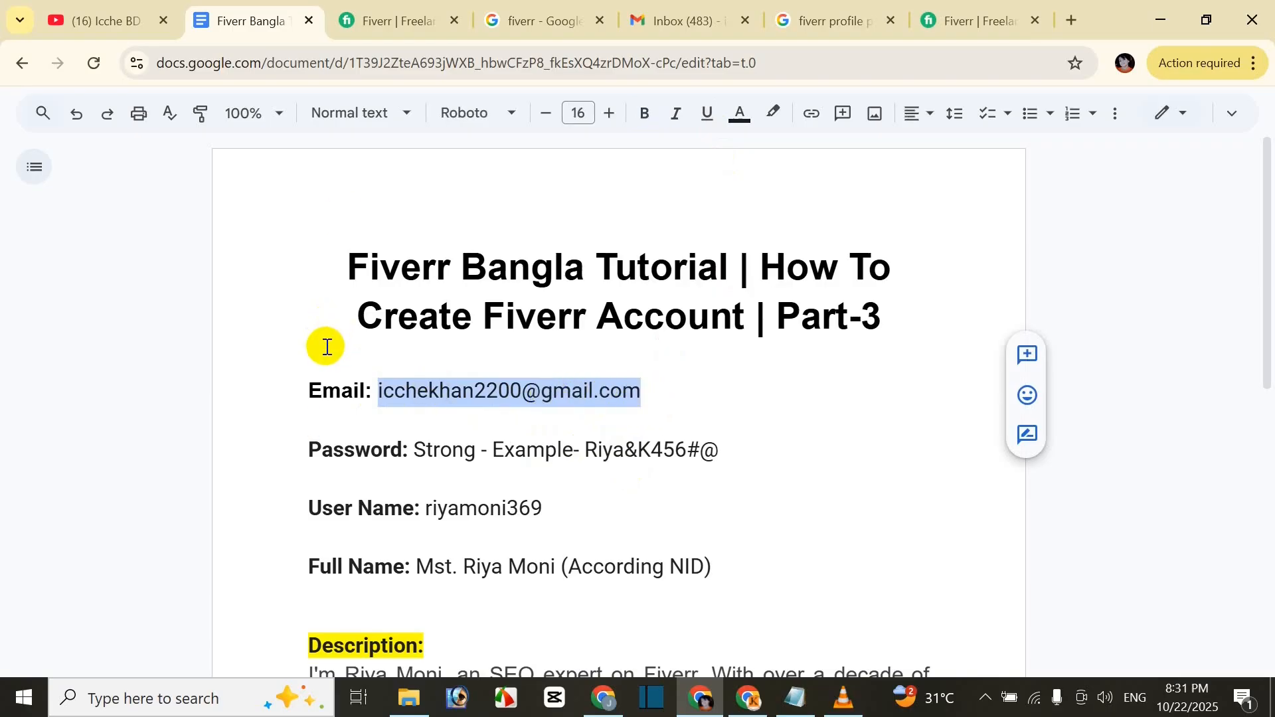
pyautogui.click(397, 20)
pyautogui.hotkey('ctrl', 'v')
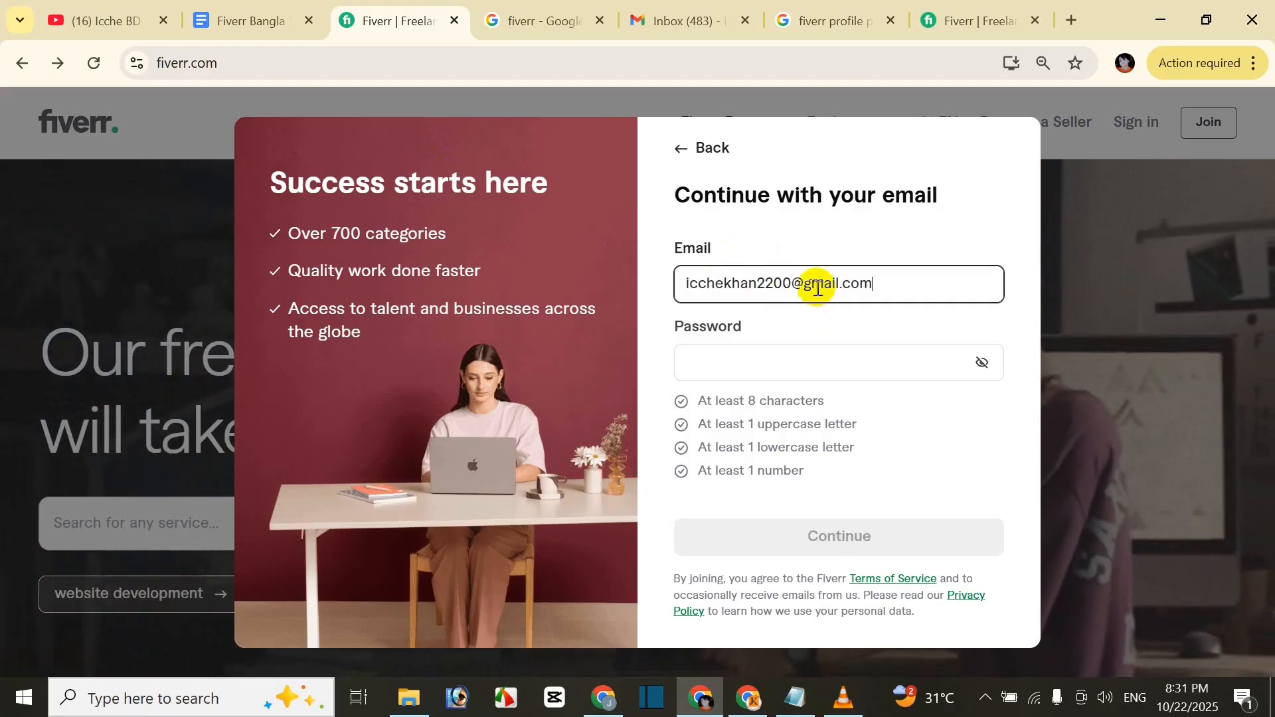
pyautogui.click(814, 358)
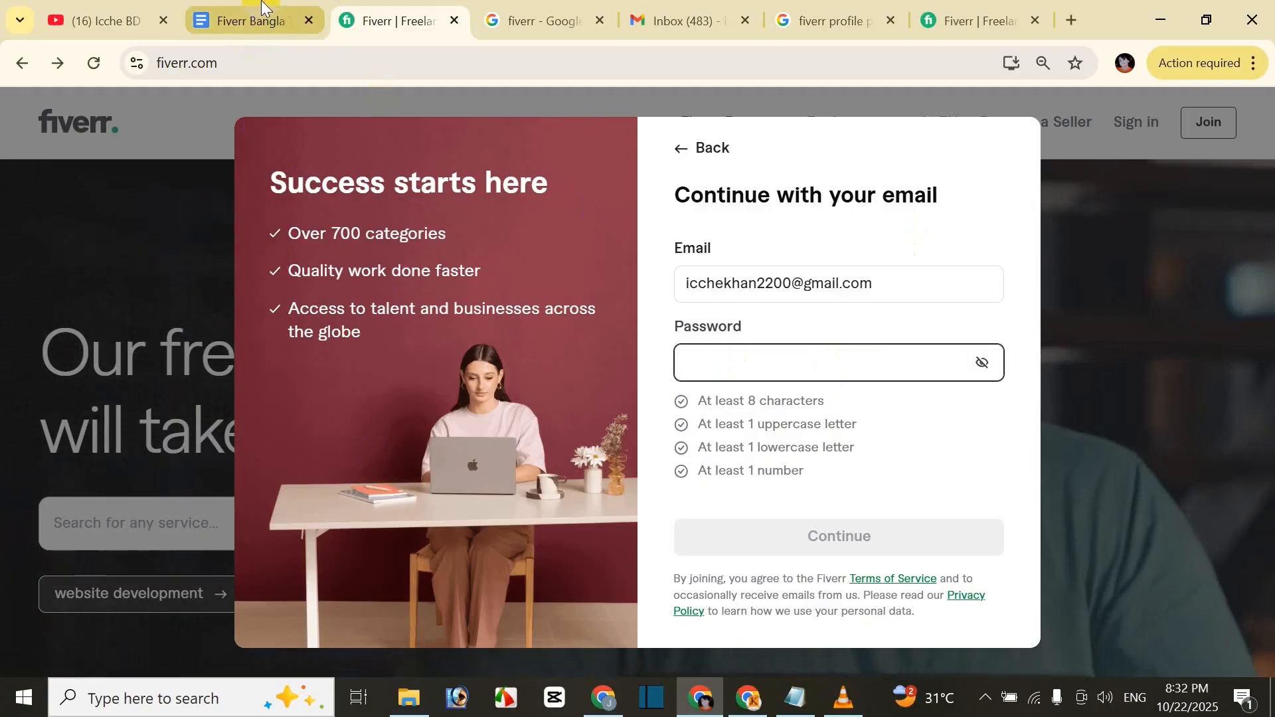
# Check the example password in the notes, then enter a compliant password on Fiverr and continue
pyautogui.click(246, 20)
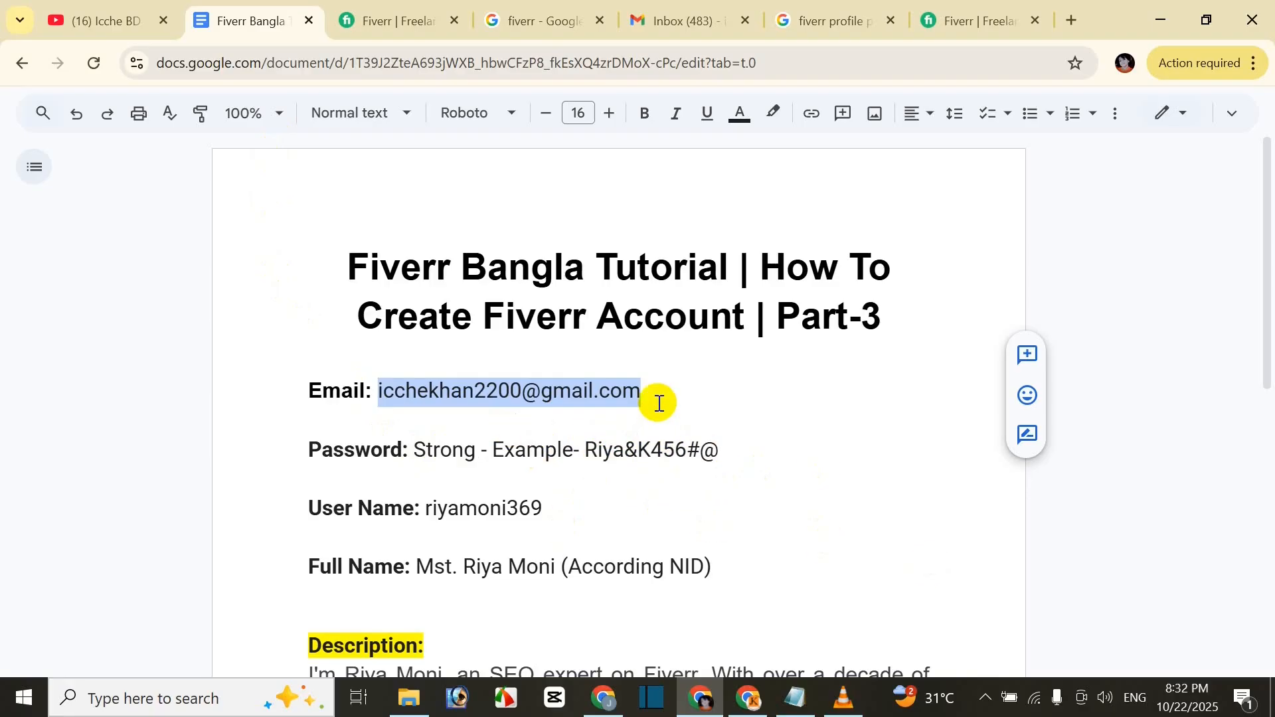
pyautogui.click(392, 21)
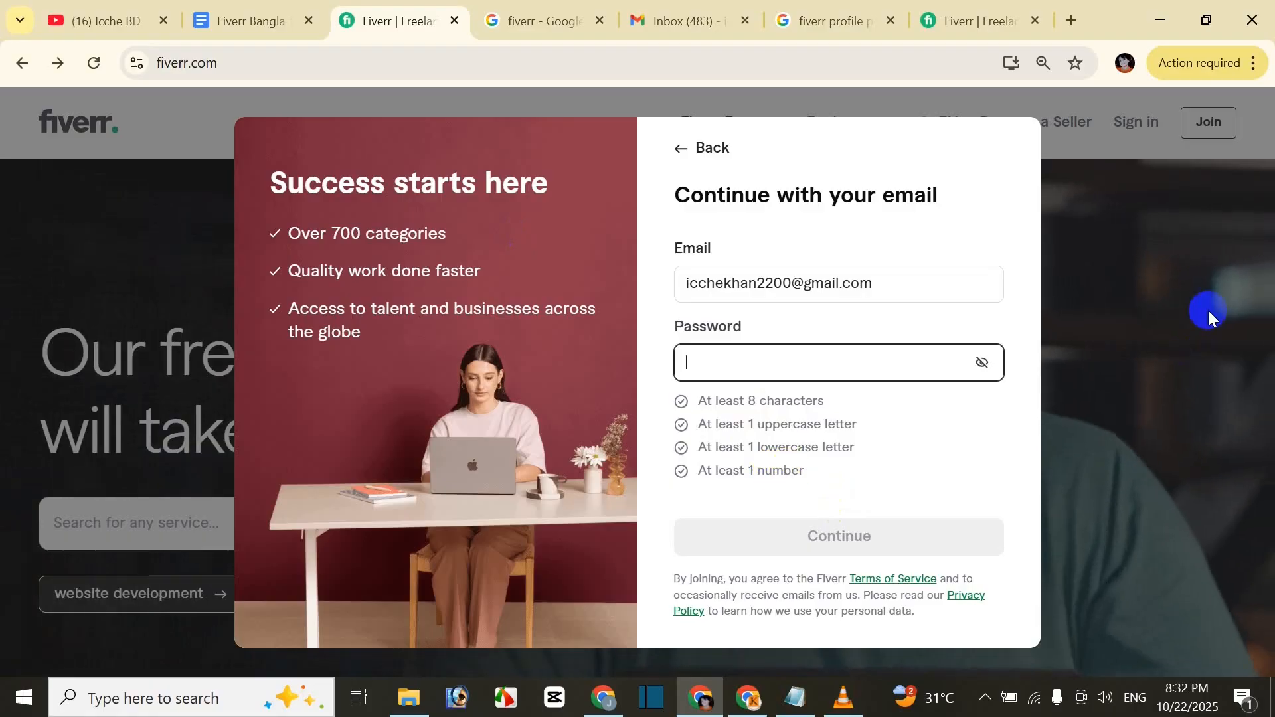
pyautogui.click(285, 13)
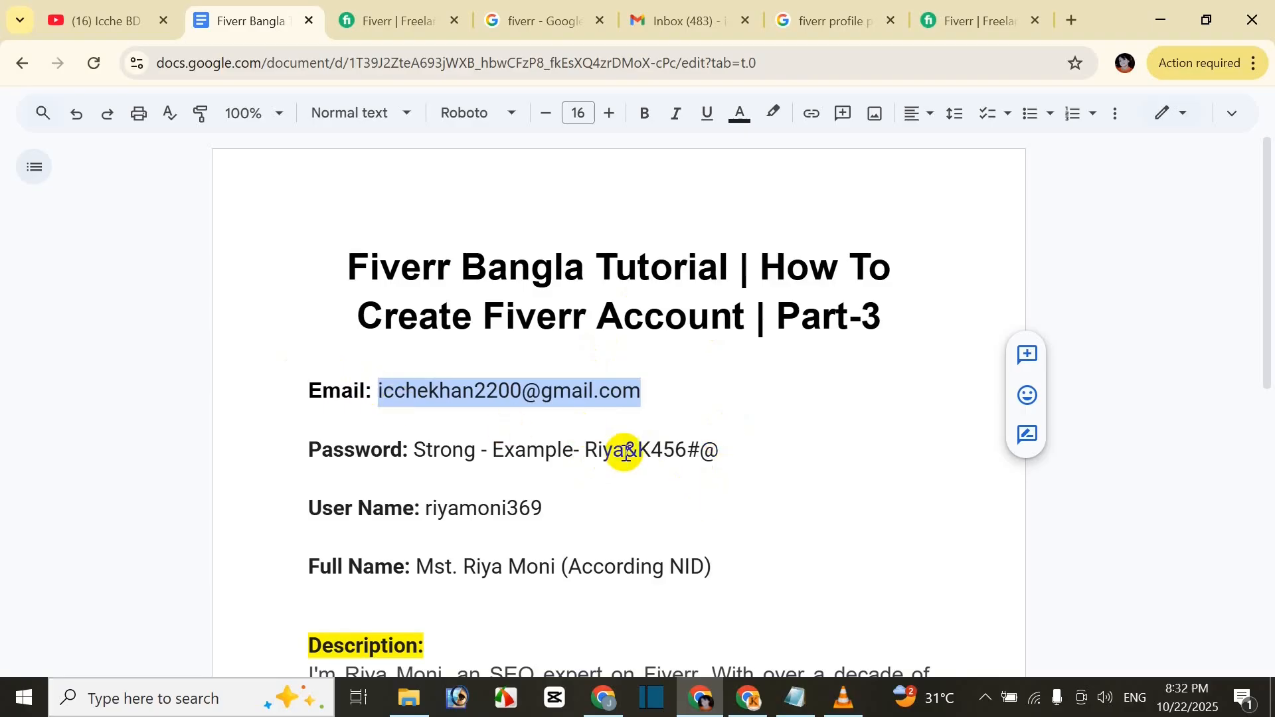
pyautogui.click(375, 21)
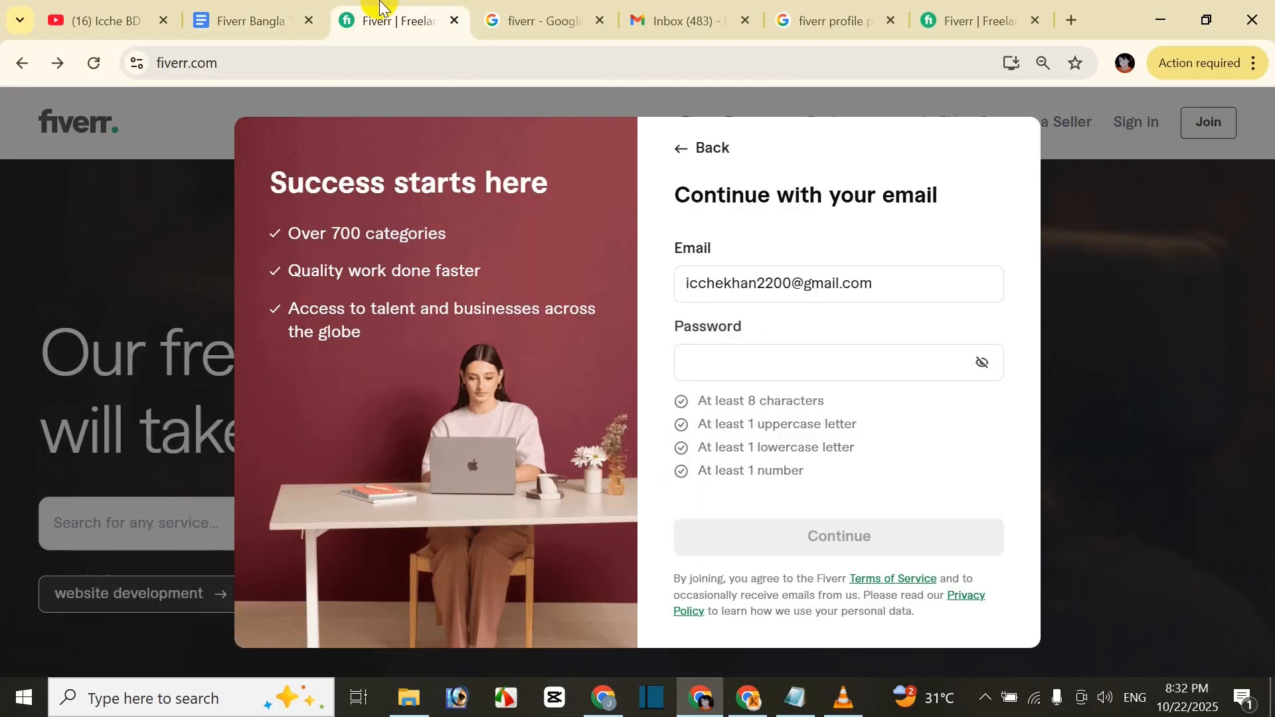
pyautogui.click(694, 356)
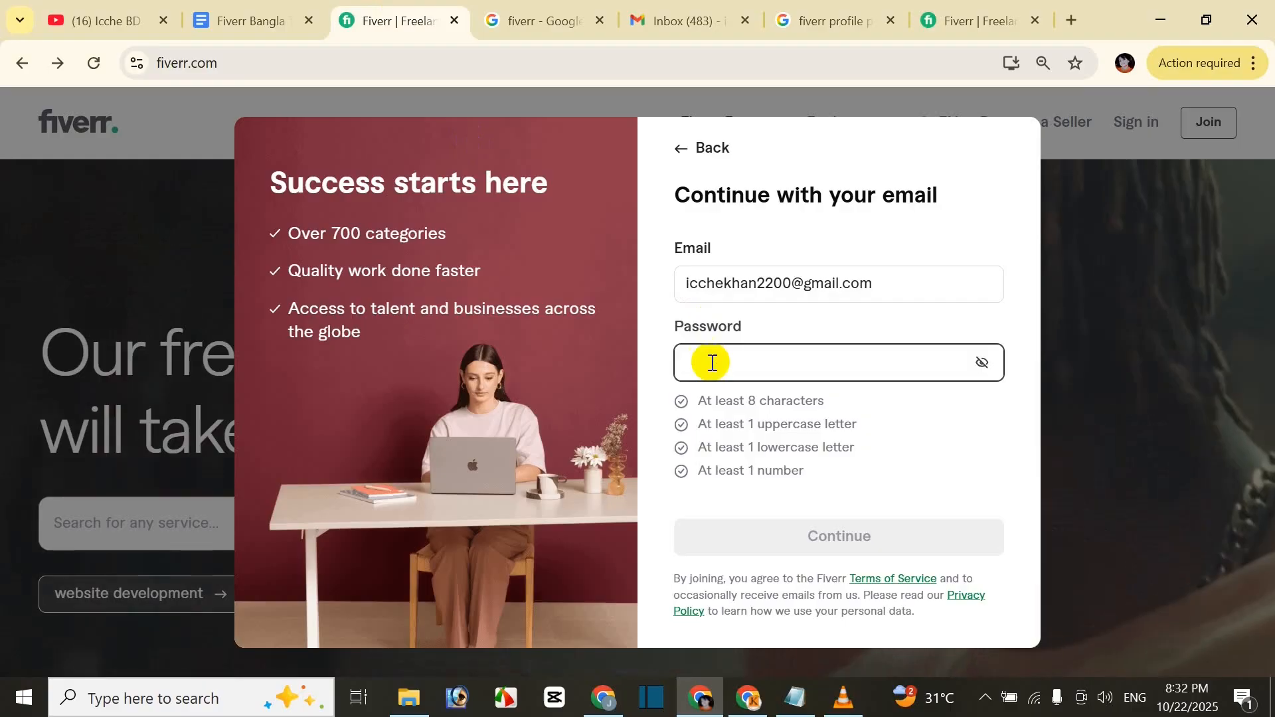
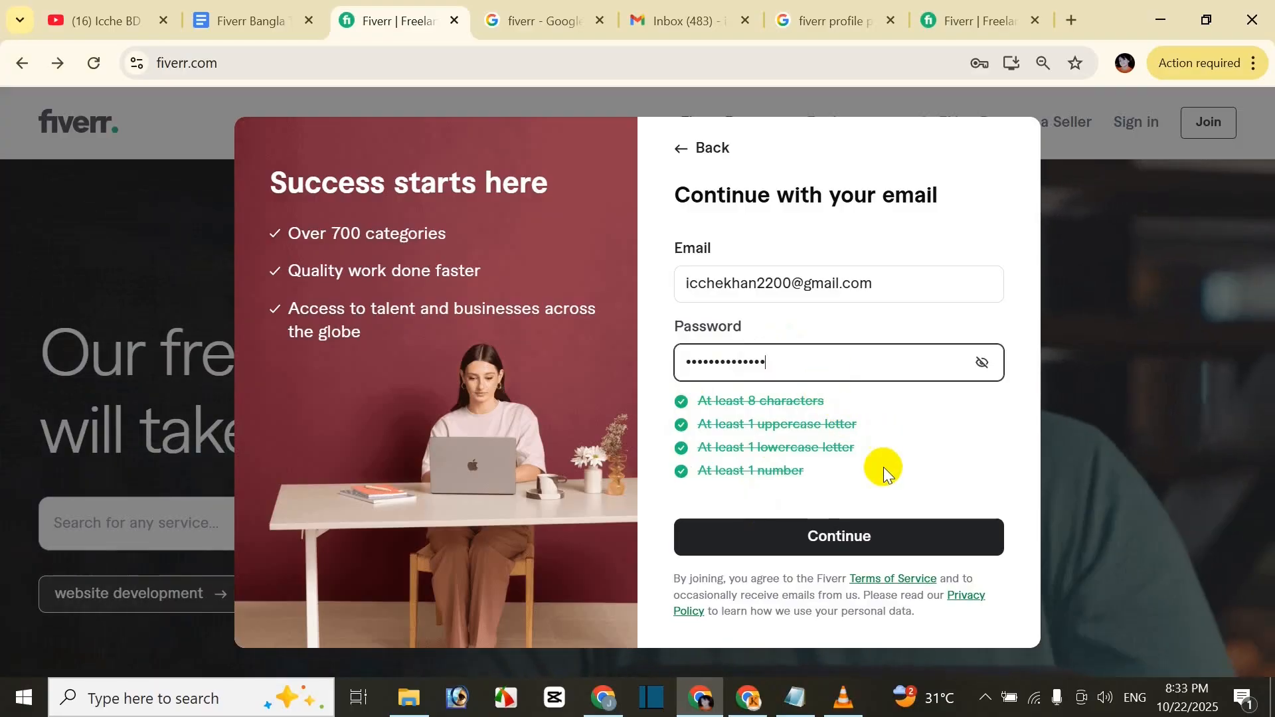
pyautogui.click(823, 535)
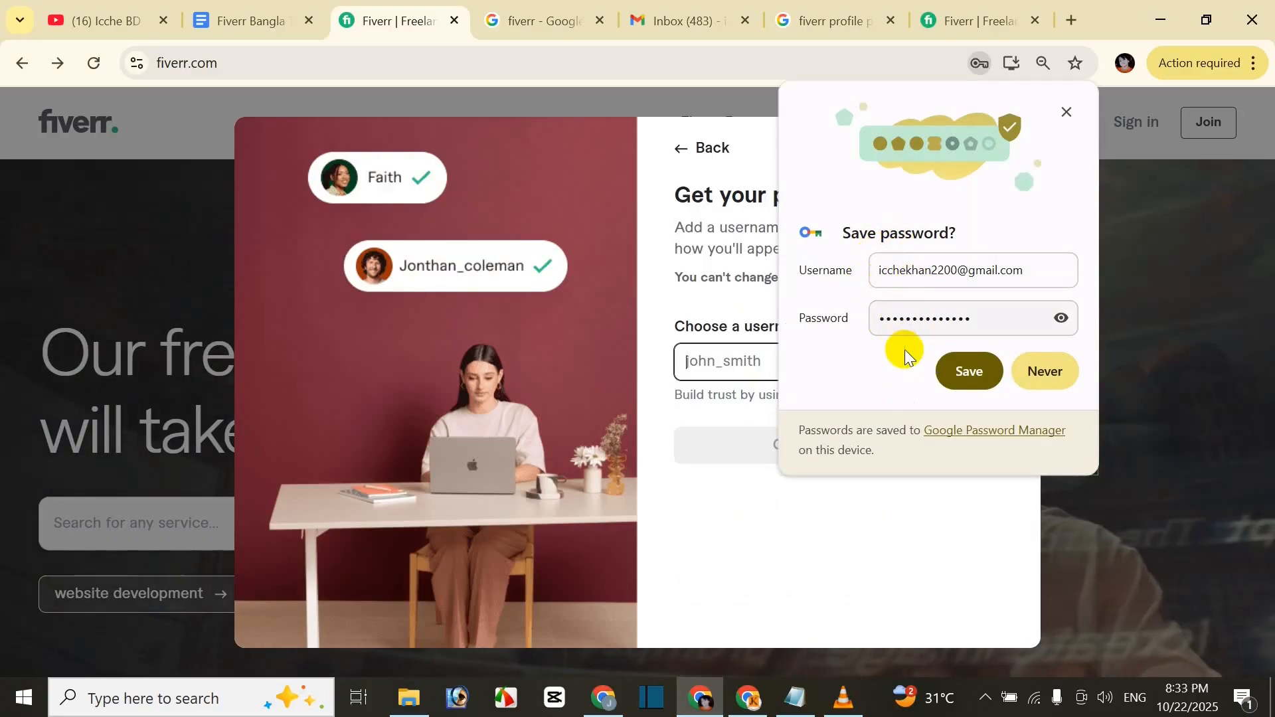
# Choose Never in Chrome's Save password bubble
pyautogui.click(988, 392)
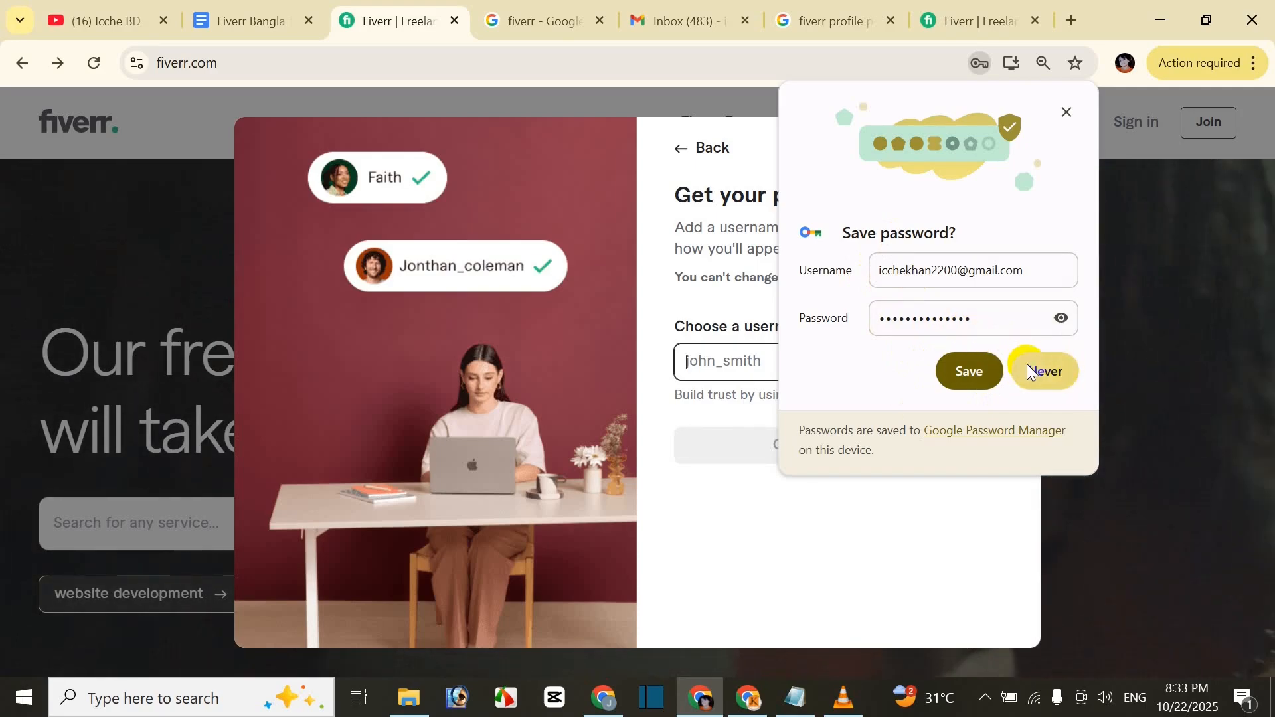
pyautogui.click(1042, 374)
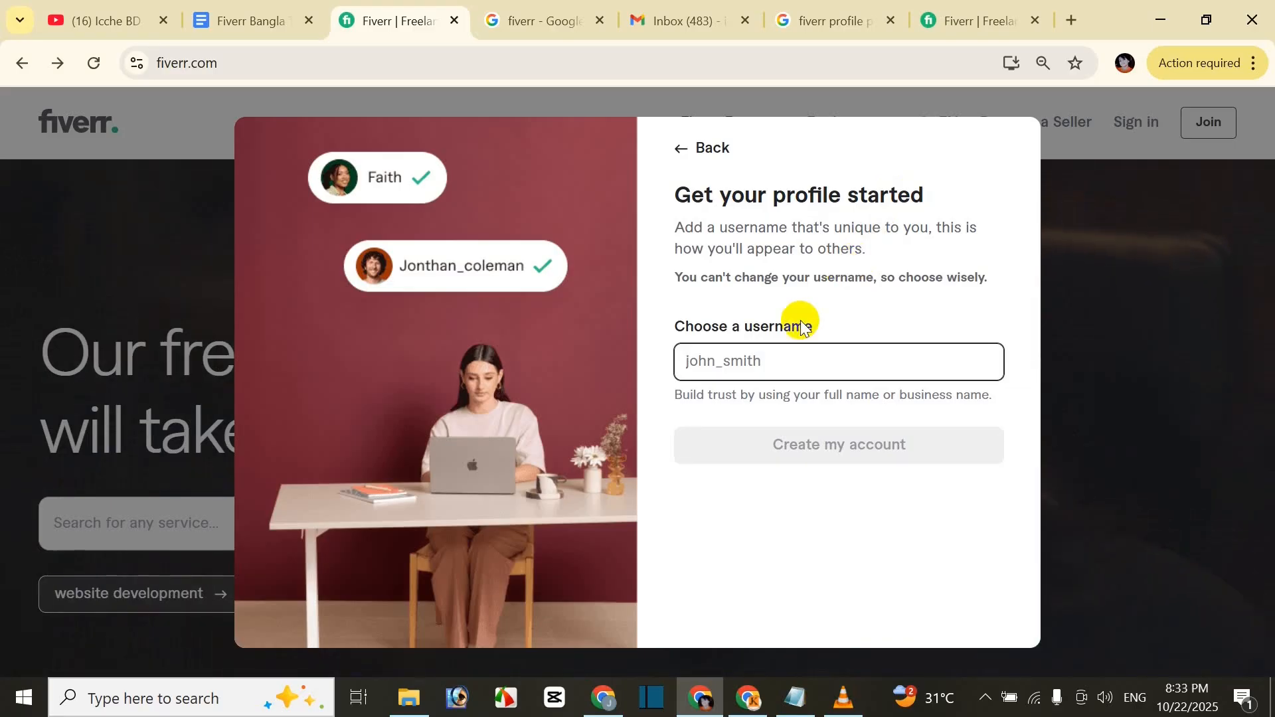
# Type a username of at least 6 characters into Choose a username until it shows the green check
pyautogui.click(763, 362)
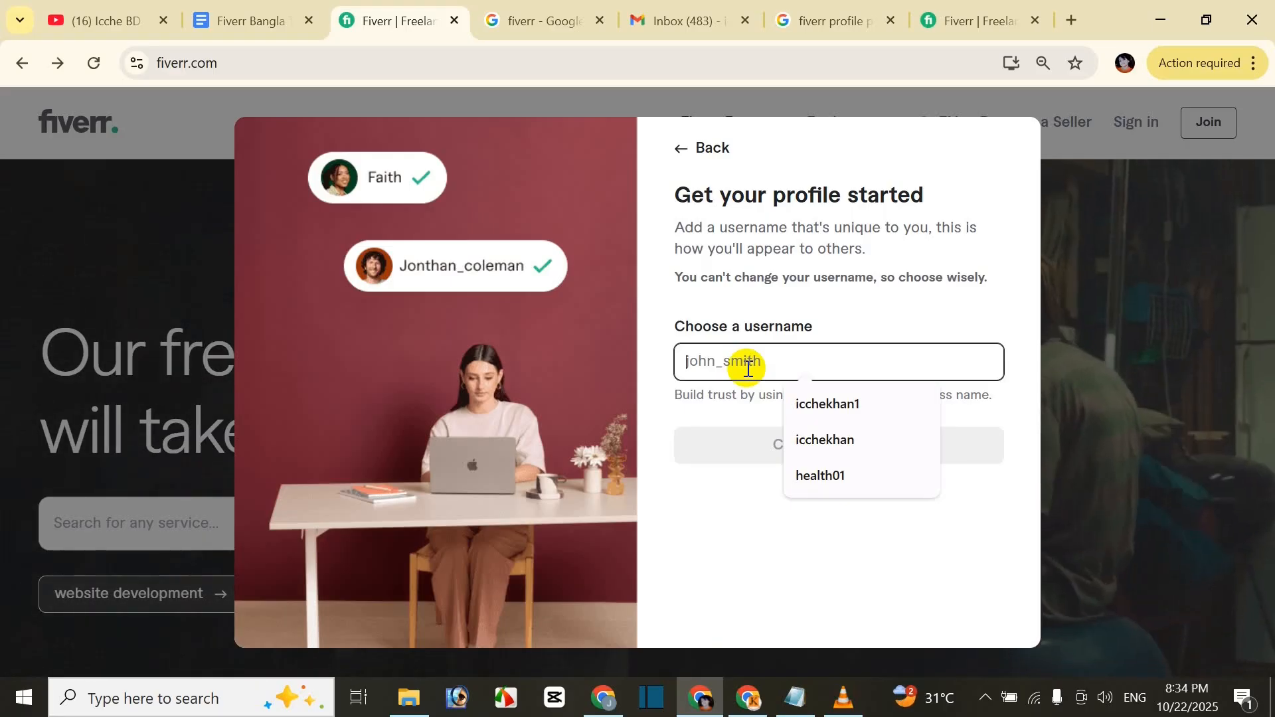
pyautogui.click(744, 362)
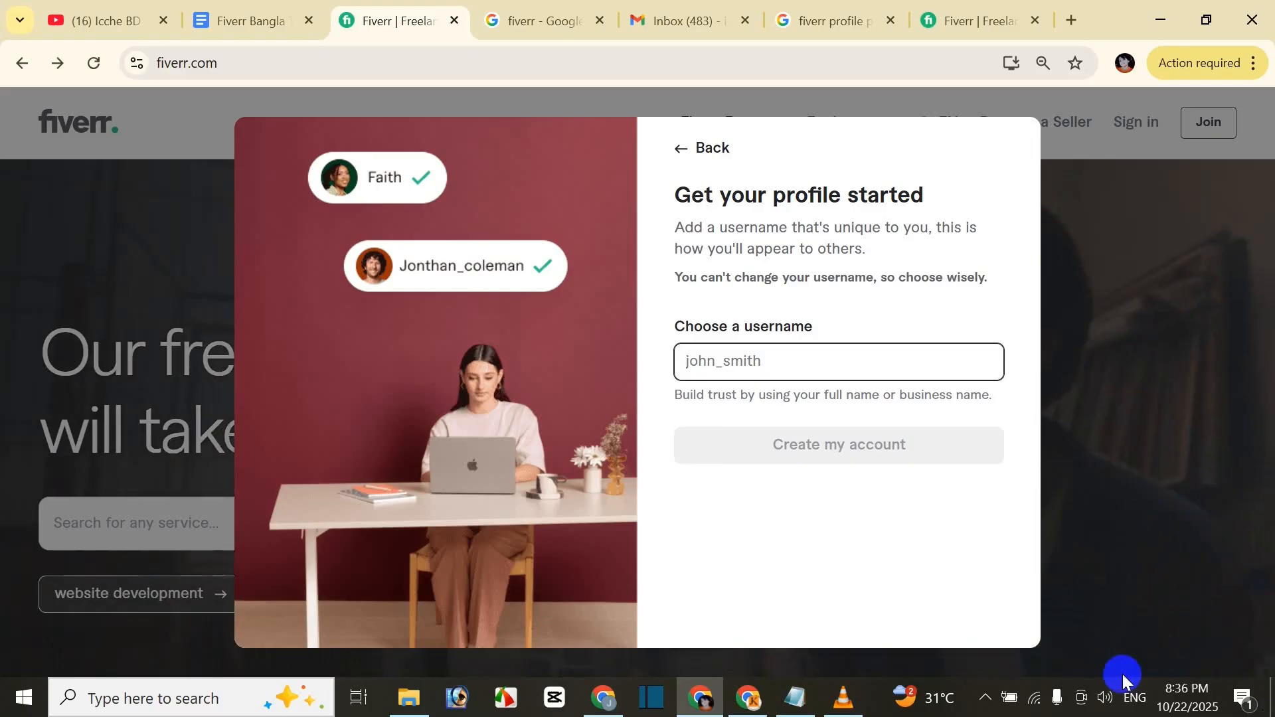
pyautogui.write('riya')
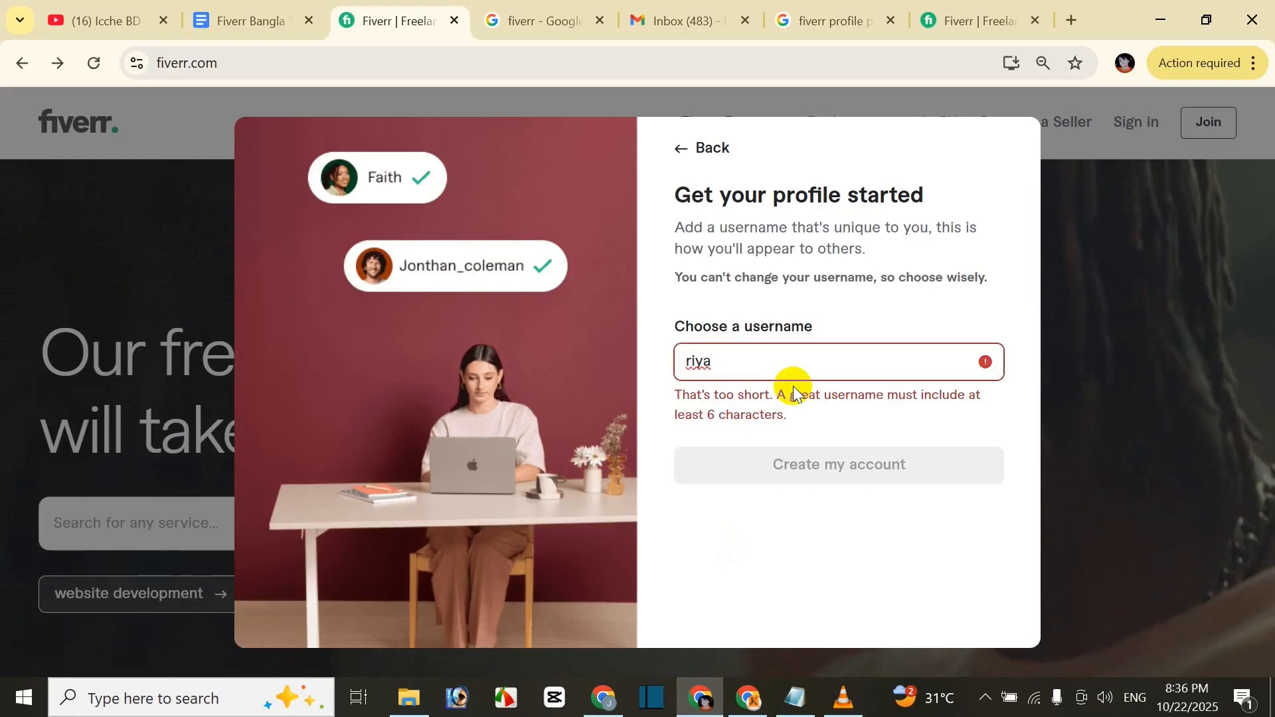
pyautogui.write('_seo')
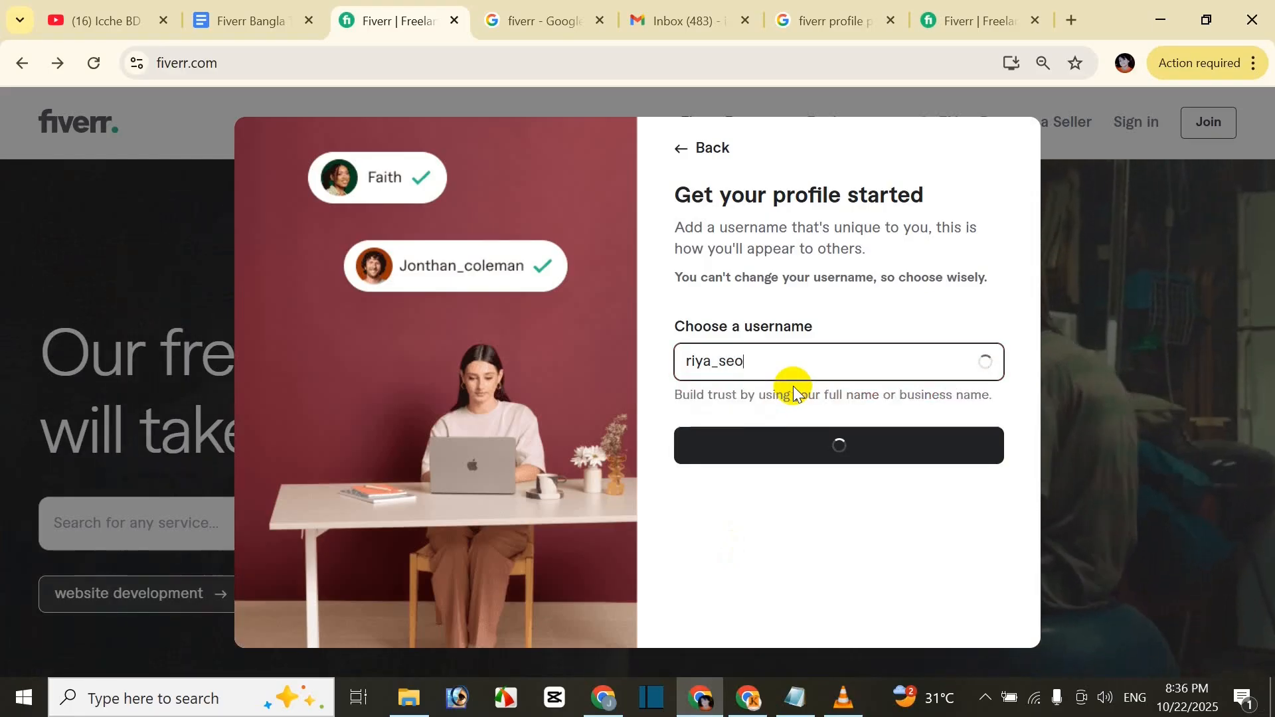
pyautogui.write('123')
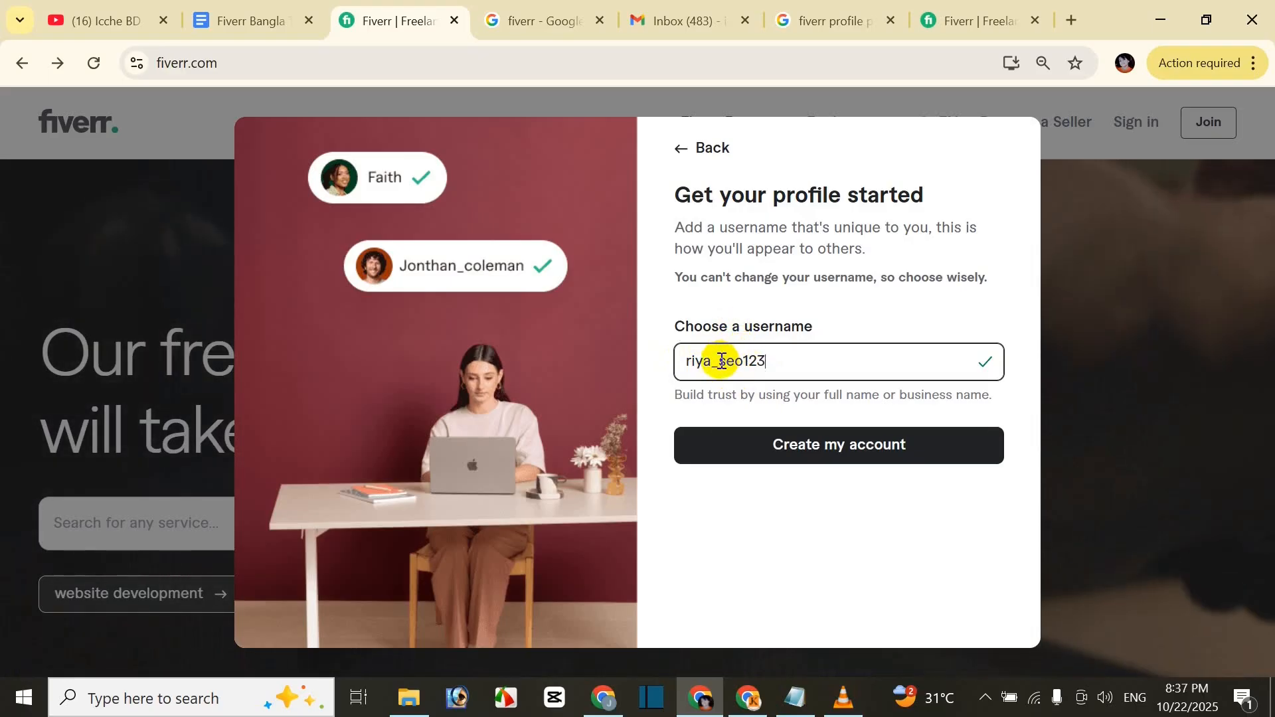
pyautogui.moveTo(721, 361); pyautogui.dragTo(742, 365)
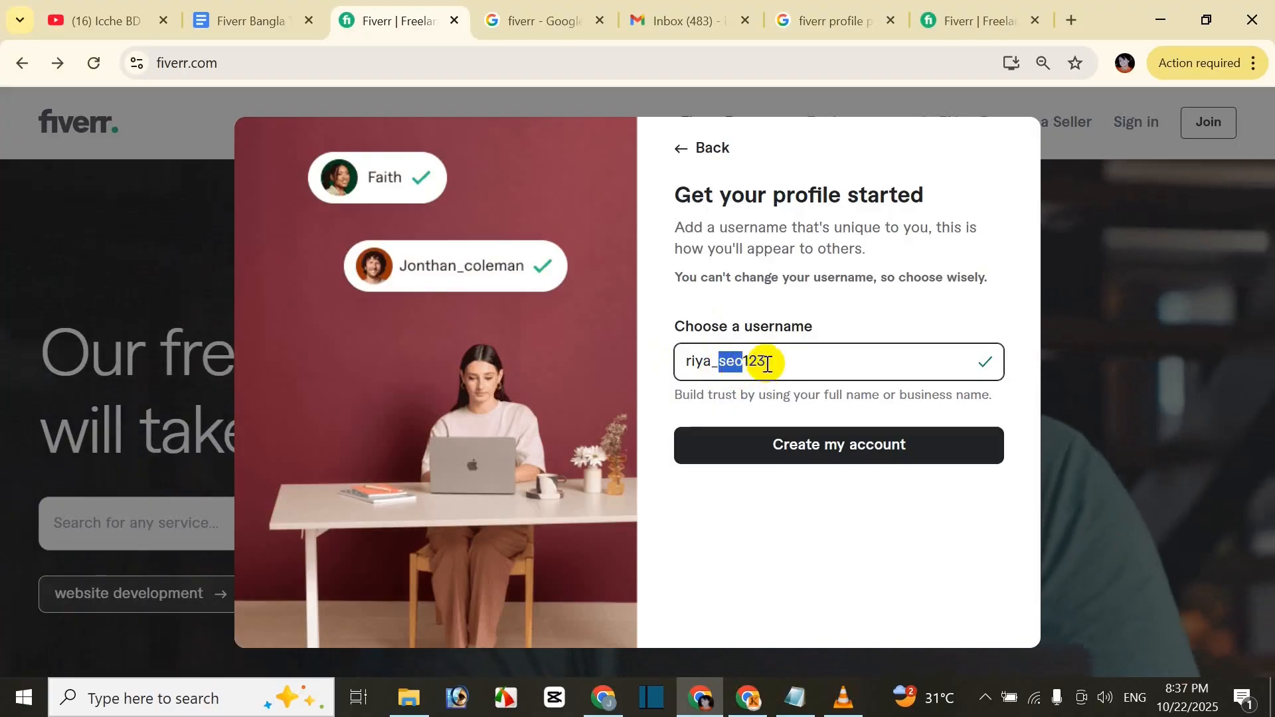
pyautogui.click(764, 361)
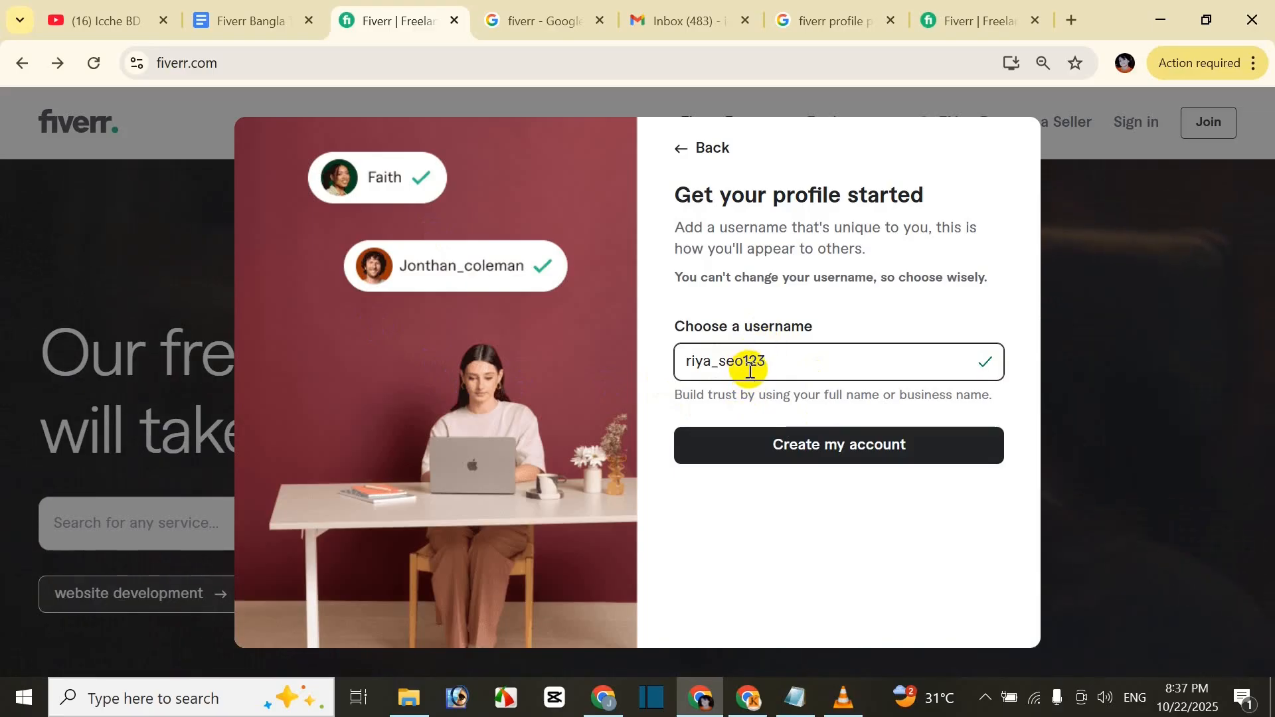
pyautogui.moveTo(777, 360); pyautogui.dragTo(615, 363)
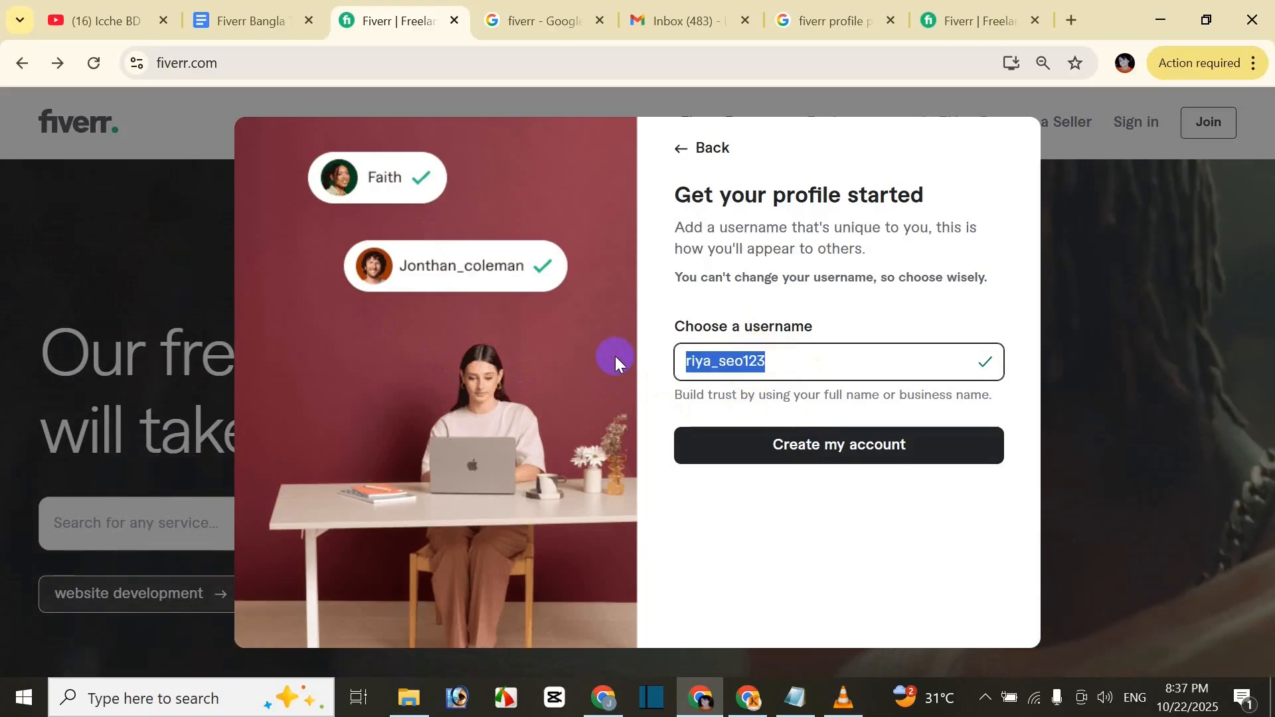
# Copy the suggested username from the account notes and return to the Fiverr tab
pyautogui.click(237, 9)
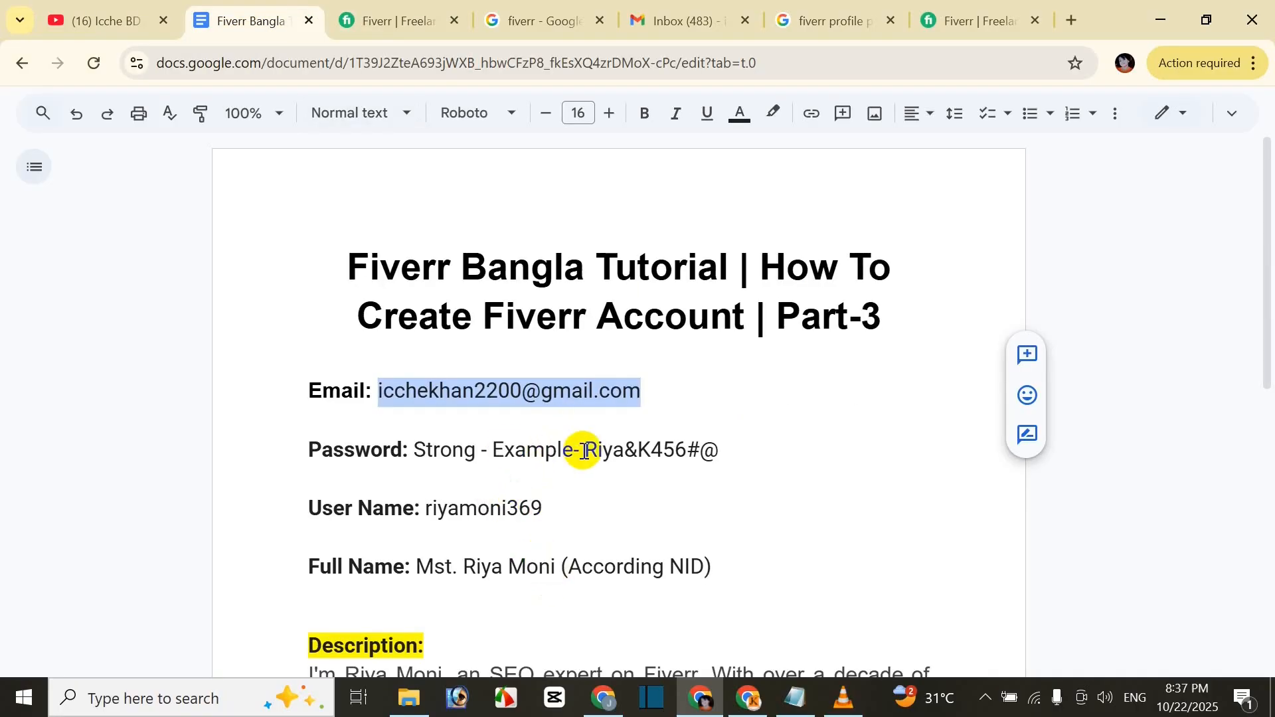
pyautogui.moveTo(426, 510); pyautogui.dragTo(552, 513)
pyautogui.hotkey('ctrl', 'c')
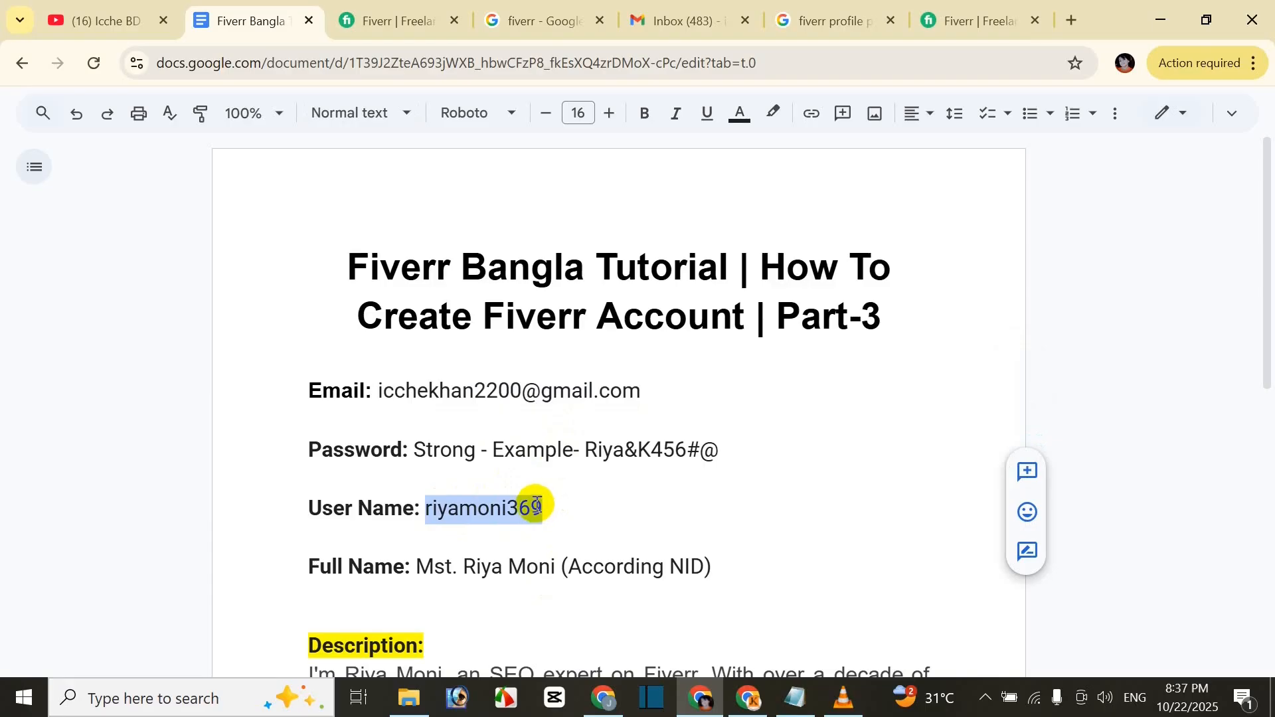
pyautogui.click(552, 510)
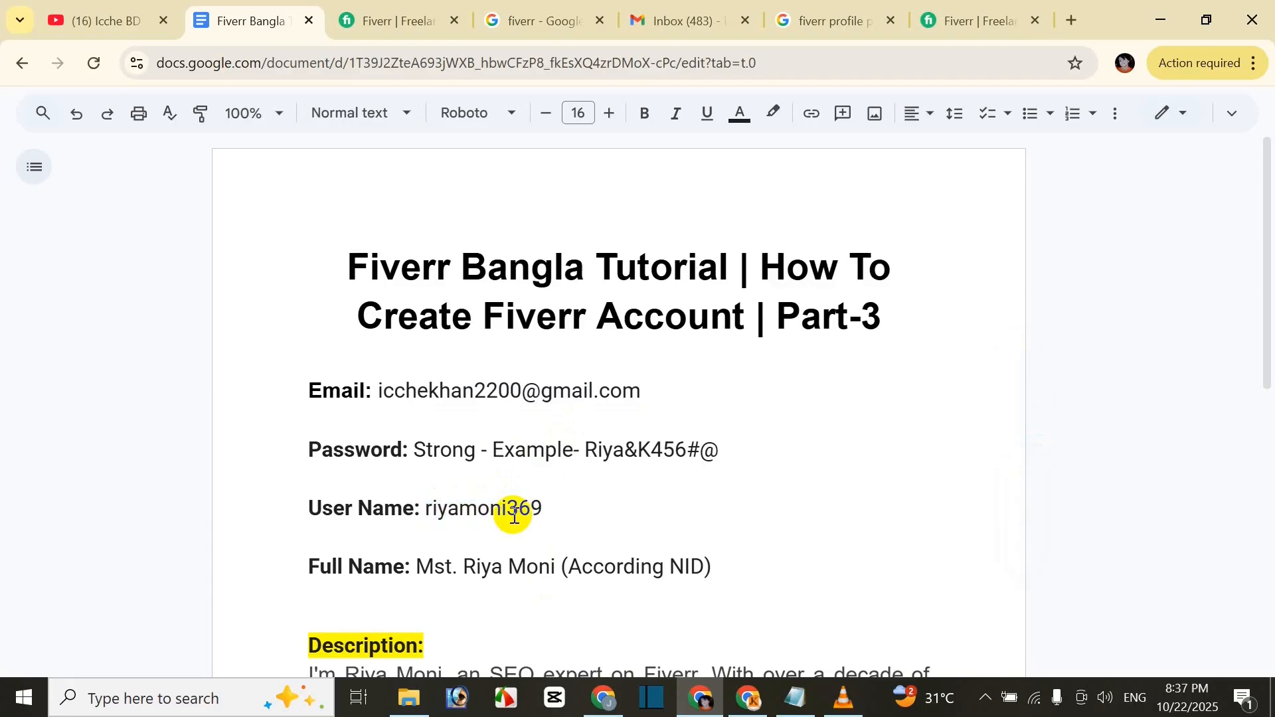
pyautogui.click(399, 7)
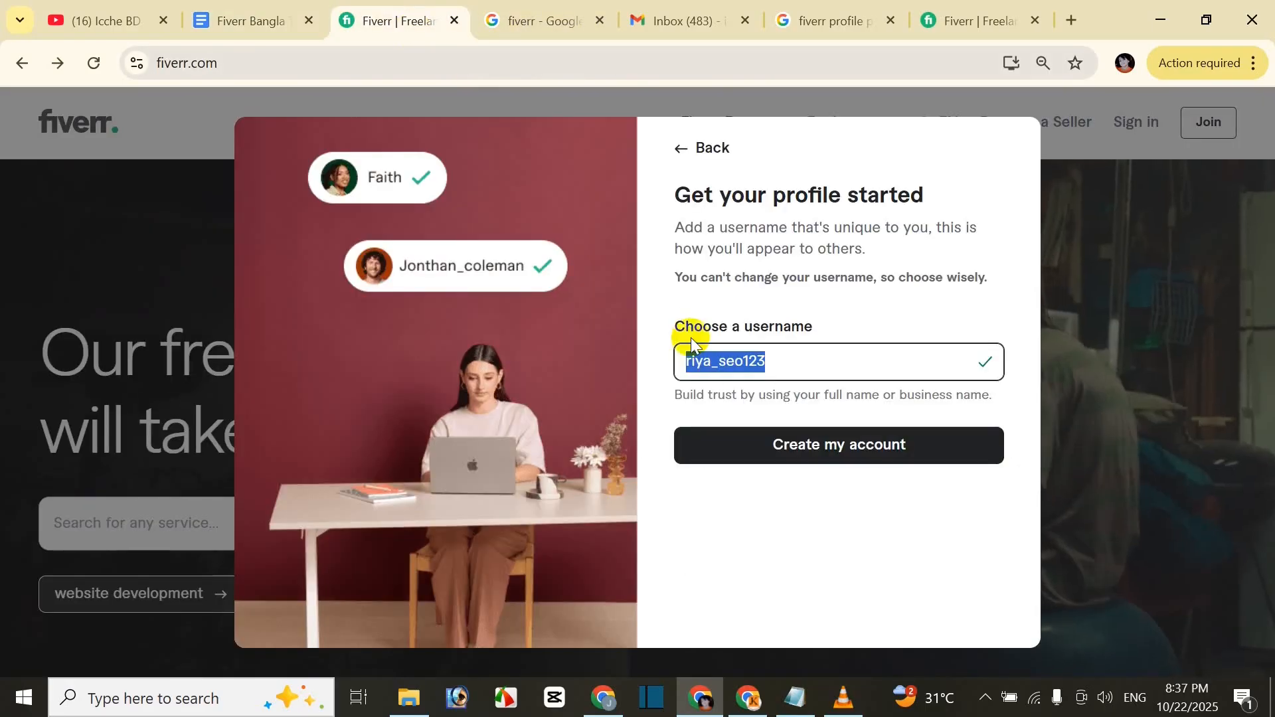
# Replace the username field's contents with the copied username and click Create my account
pyautogui.hotkey('ctrl', 'v')
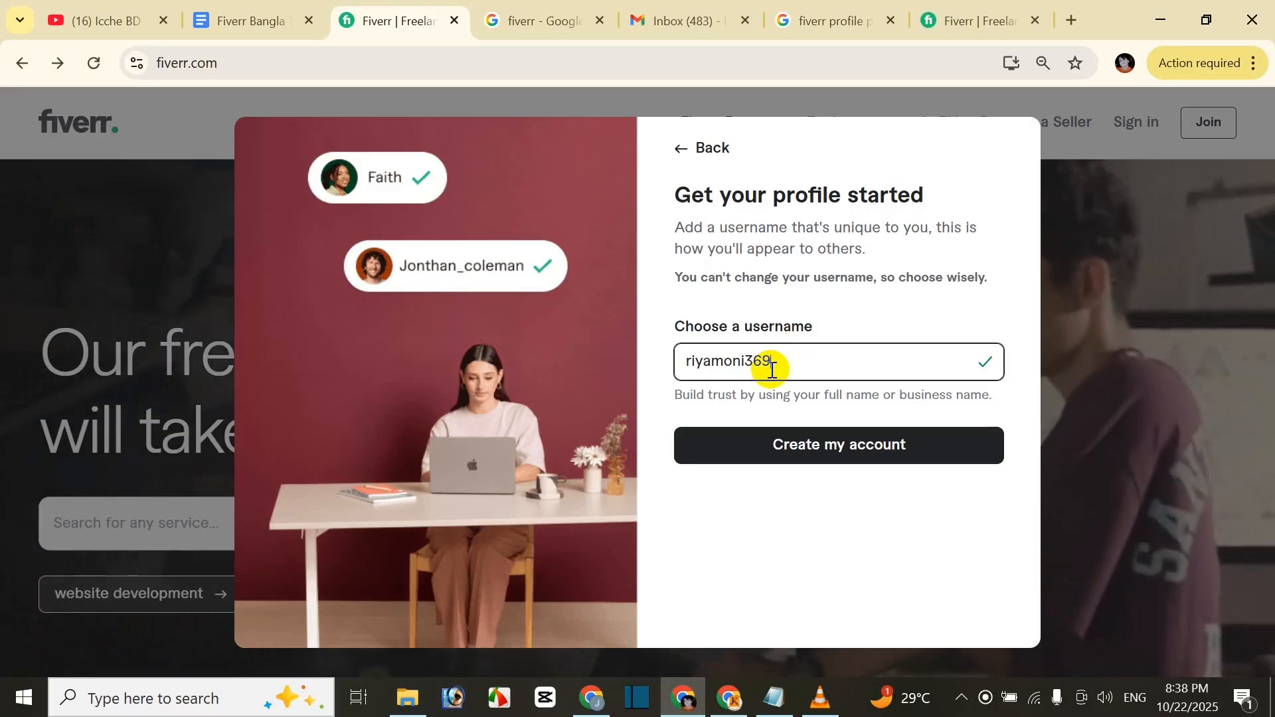
pyautogui.hotkey('ctrl', 'z')
pyautogui.hotkey('ctrl', 'z')
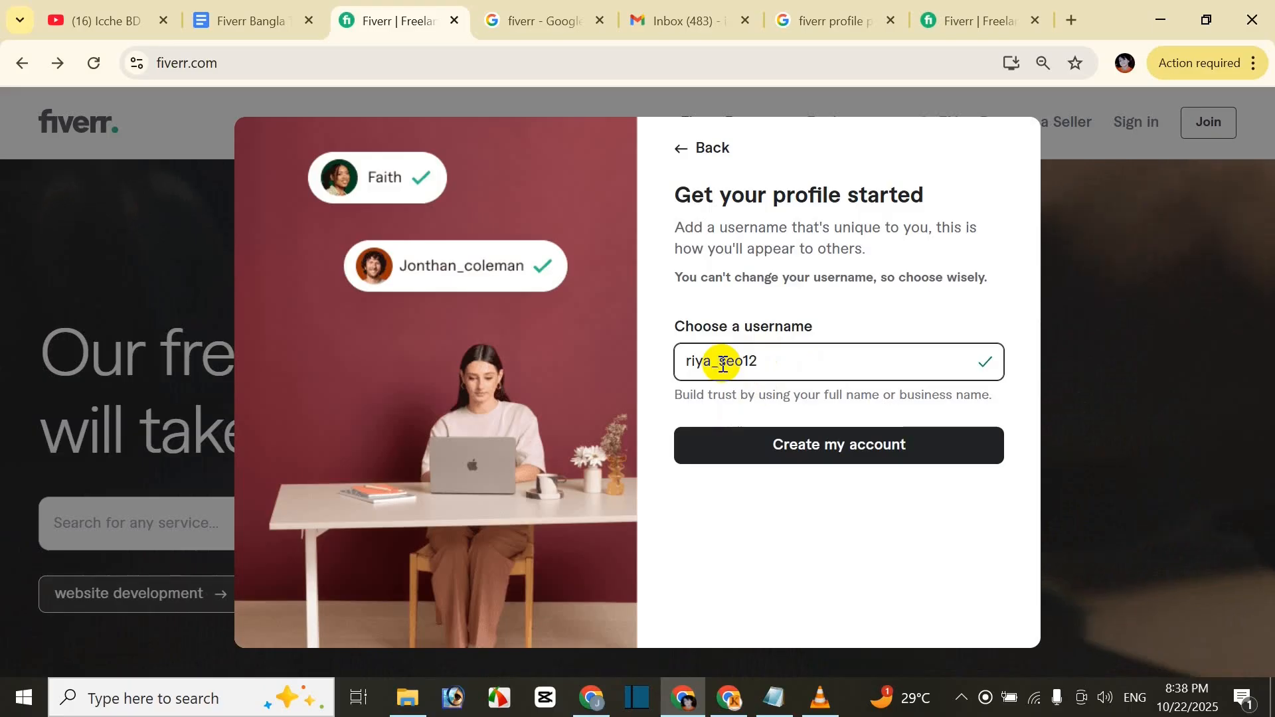
pyautogui.moveTo(720, 364); pyautogui.dragTo(745, 372)
pyautogui.click(781, 368)
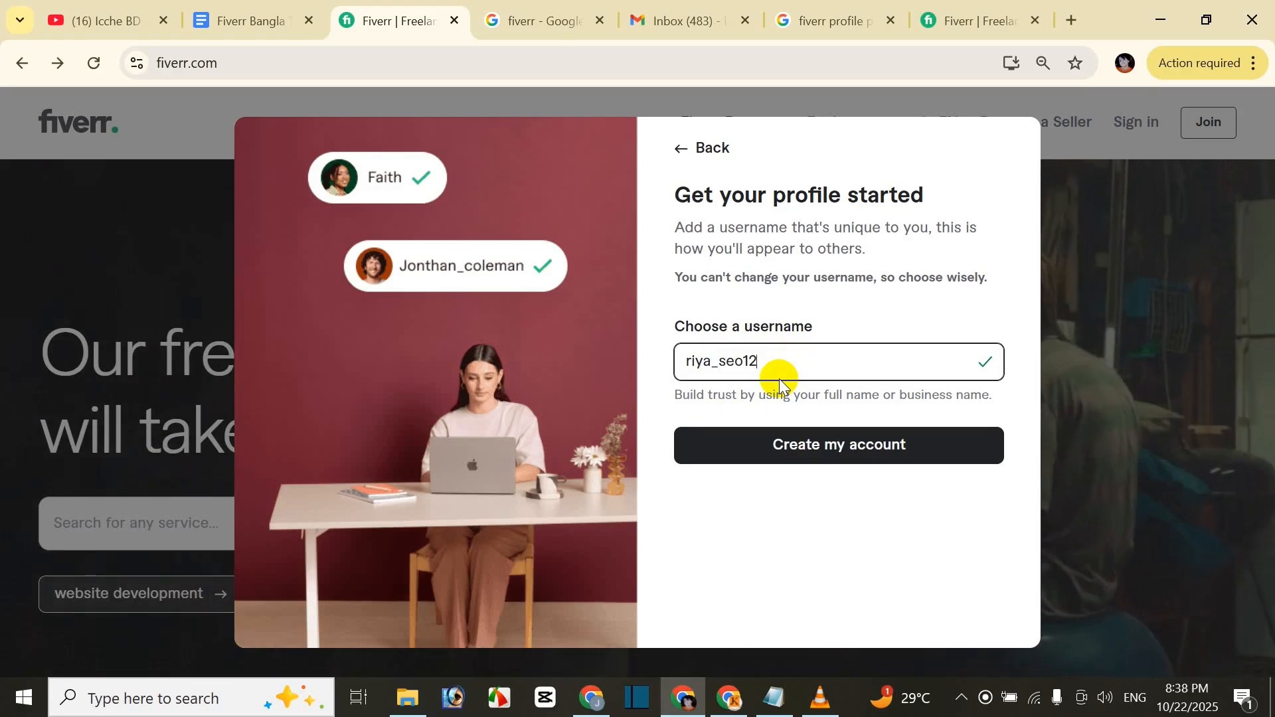
pyautogui.hotkey('ctrl', 'a')
pyautogui.press('BackSpace')
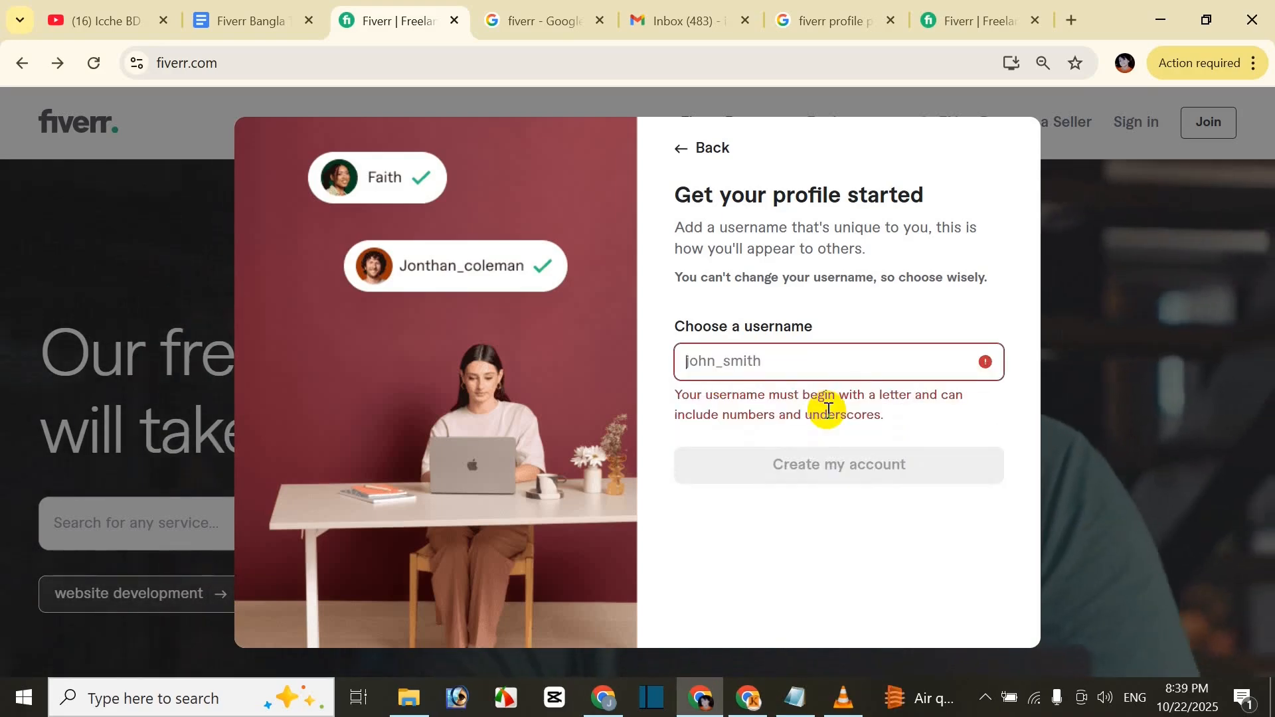
pyautogui.hotkey('ctrl', 'v')
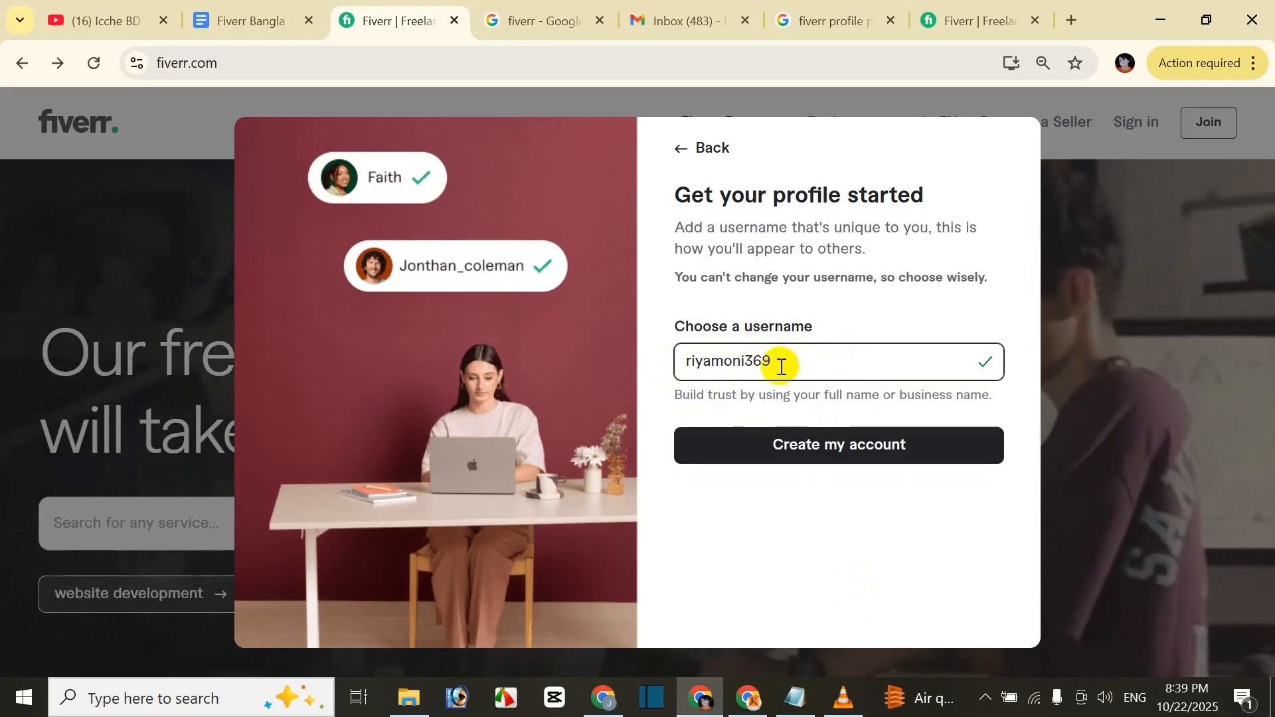
pyautogui.click(837, 457)
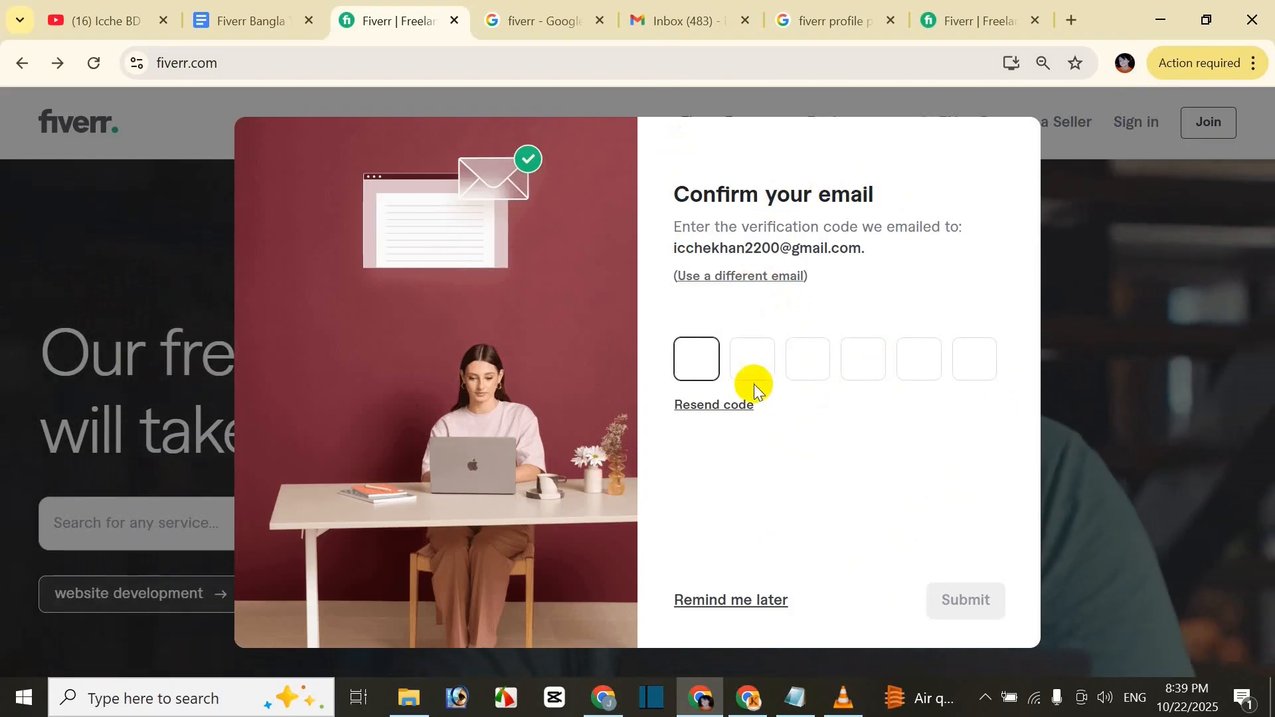
# Open the 'Fiverr: Activate Your New Account' email in Gmail to reveal its six-digit code
pyautogui.click(684, 9)
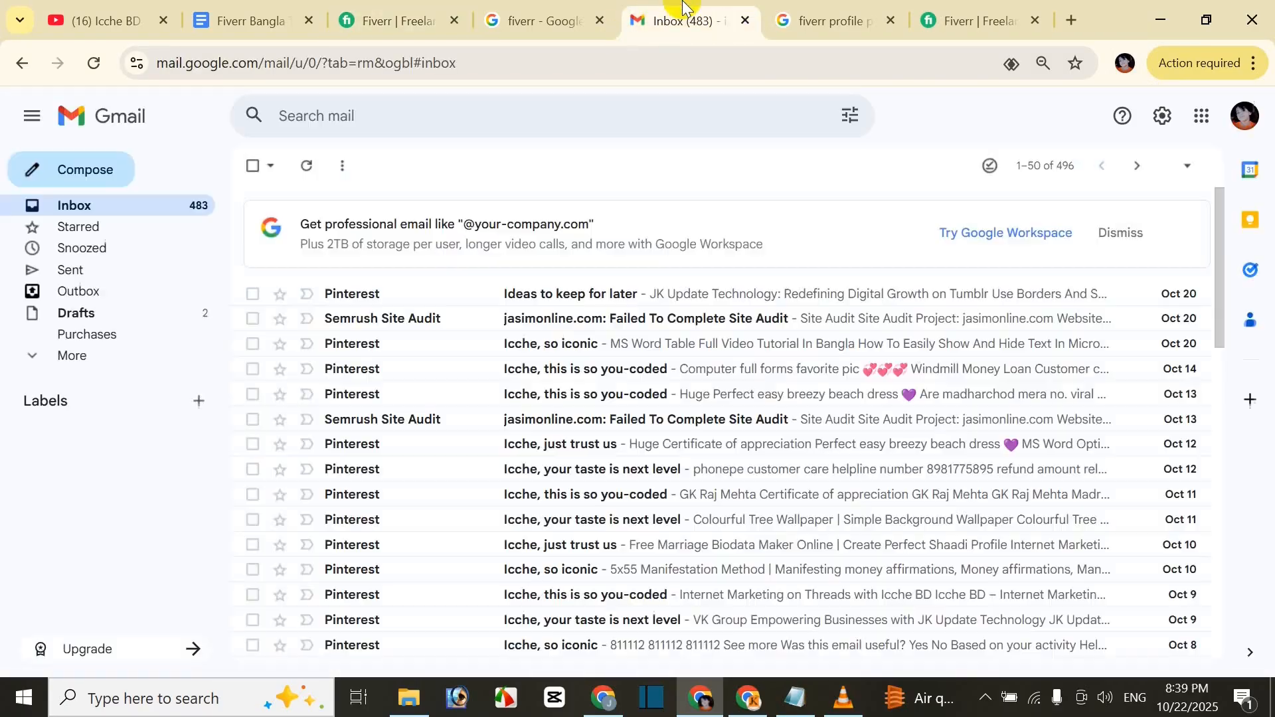
pyautogui.click(13, 61)
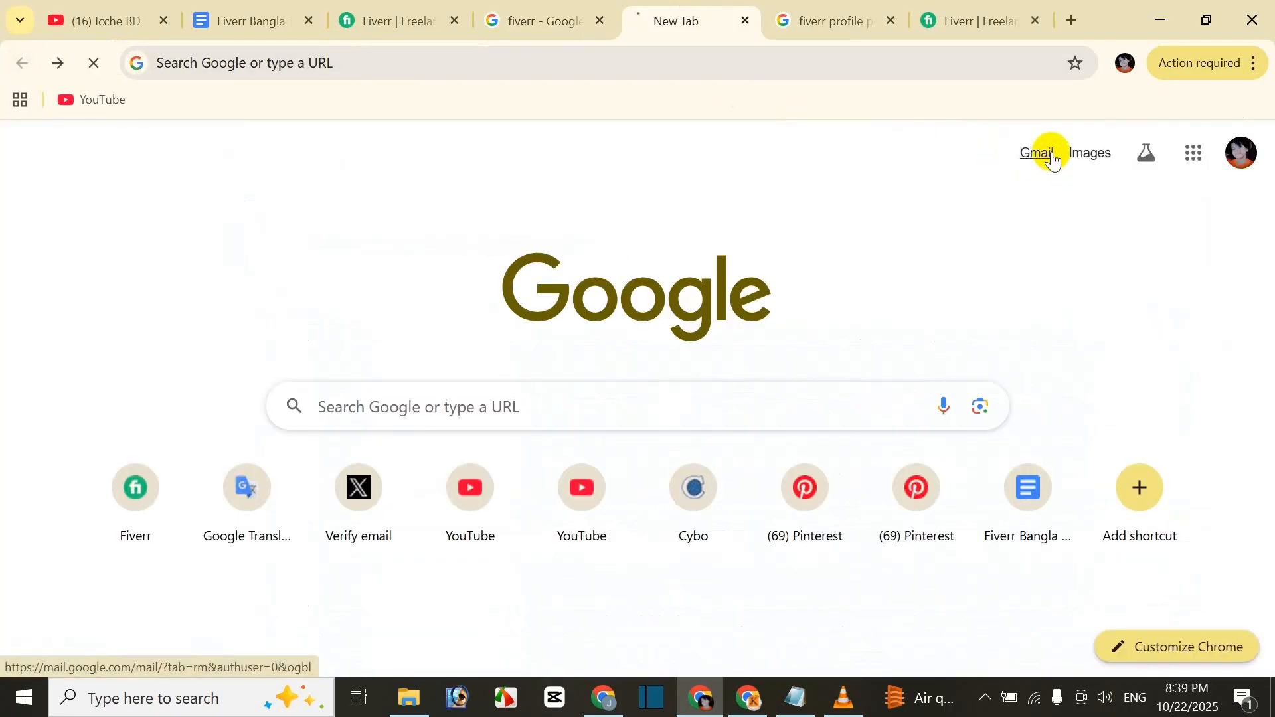
pyautogui.click(1053, 160)
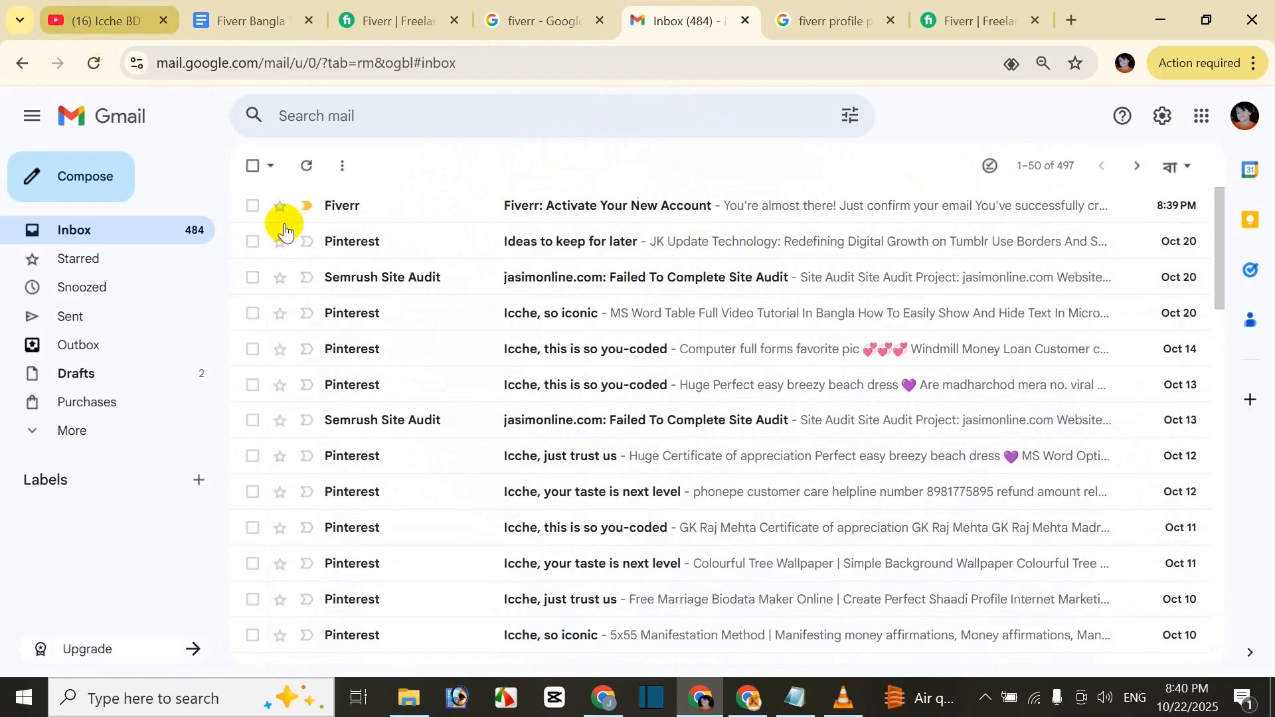
pyautogui.click(661, 208)
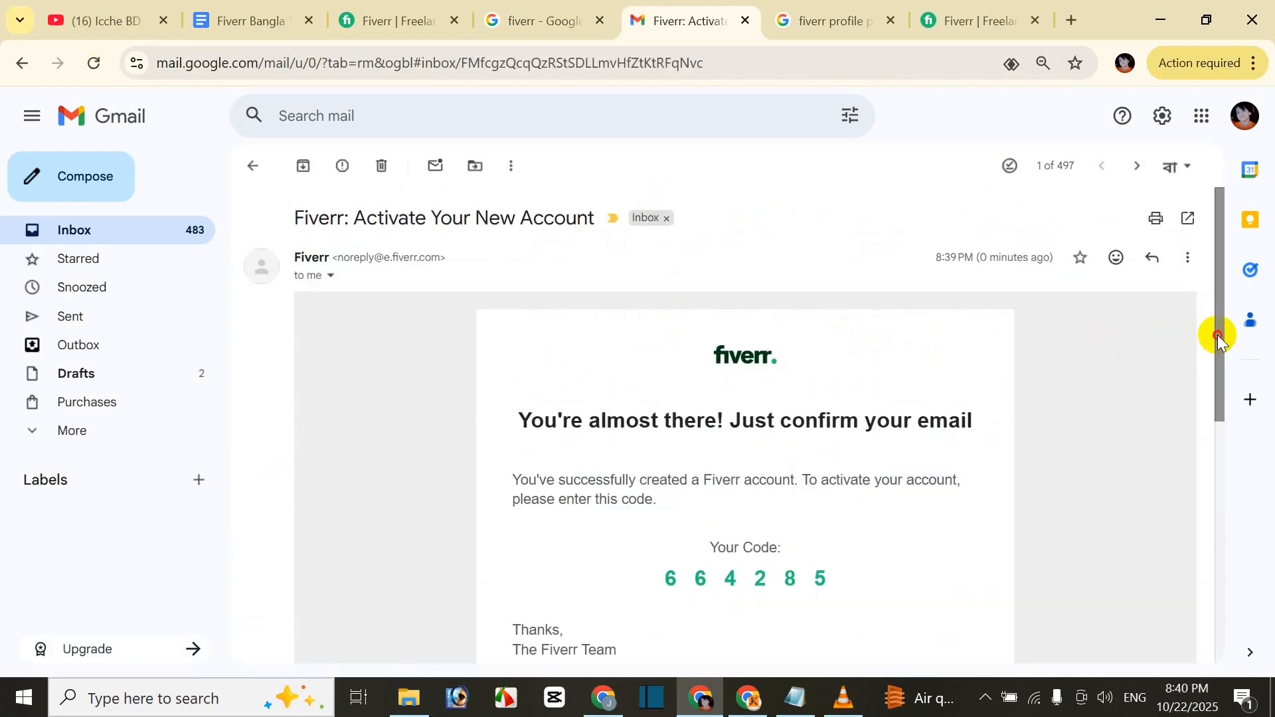
pyautogui.moveTo(1215, 333); pyautogui.dragTo(1198, 432)
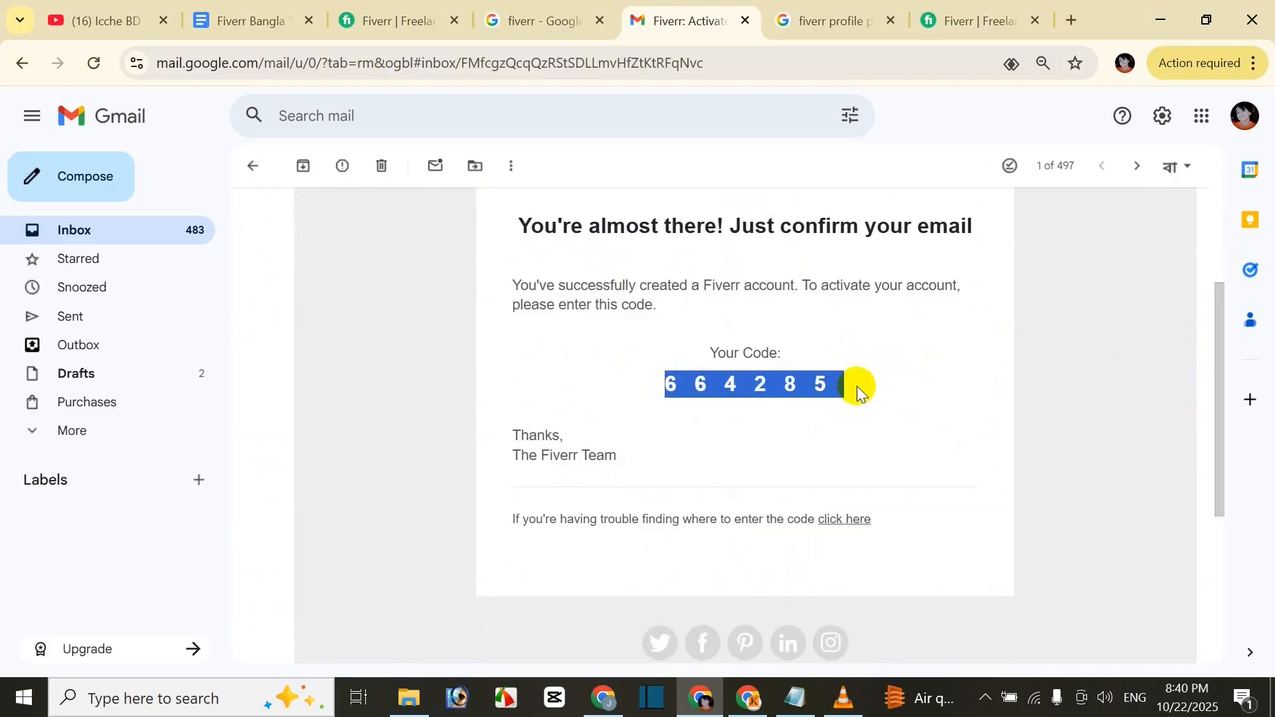
pyautogui.click(545, 8)
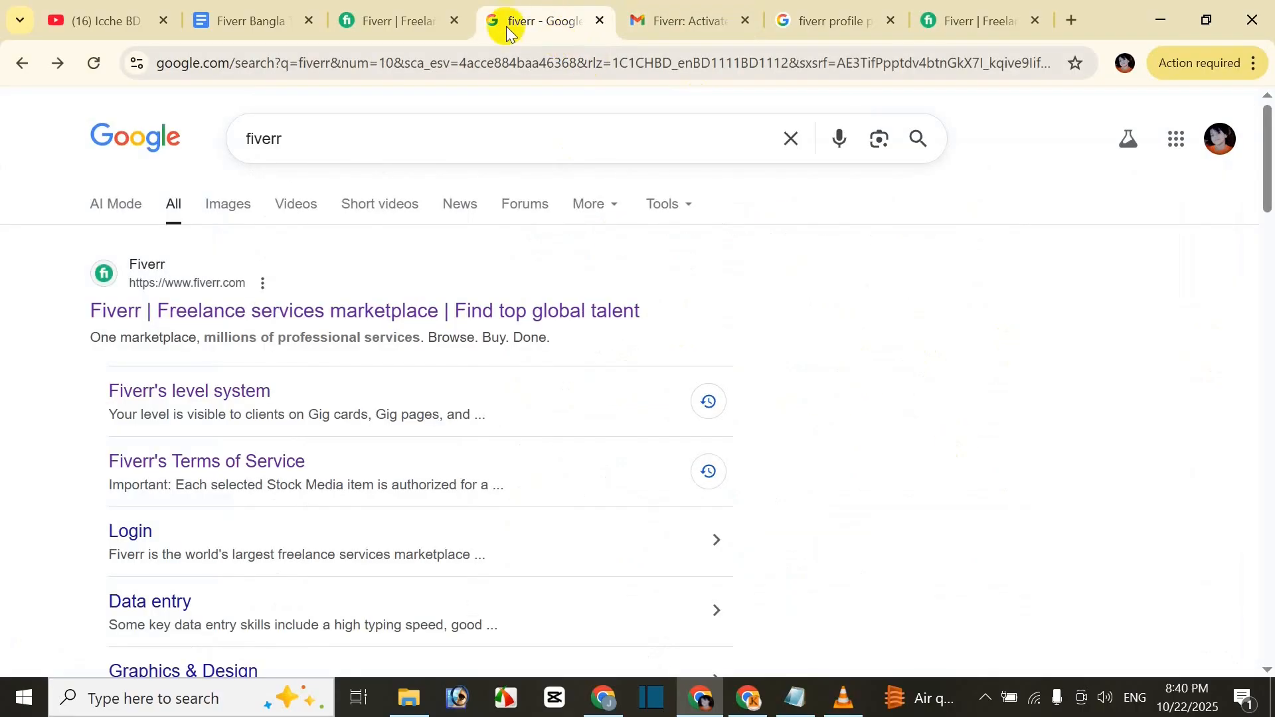
# Paste the six-digit code into Fiverr's verification boxes and submit it
pyautogui.click(391, 8)
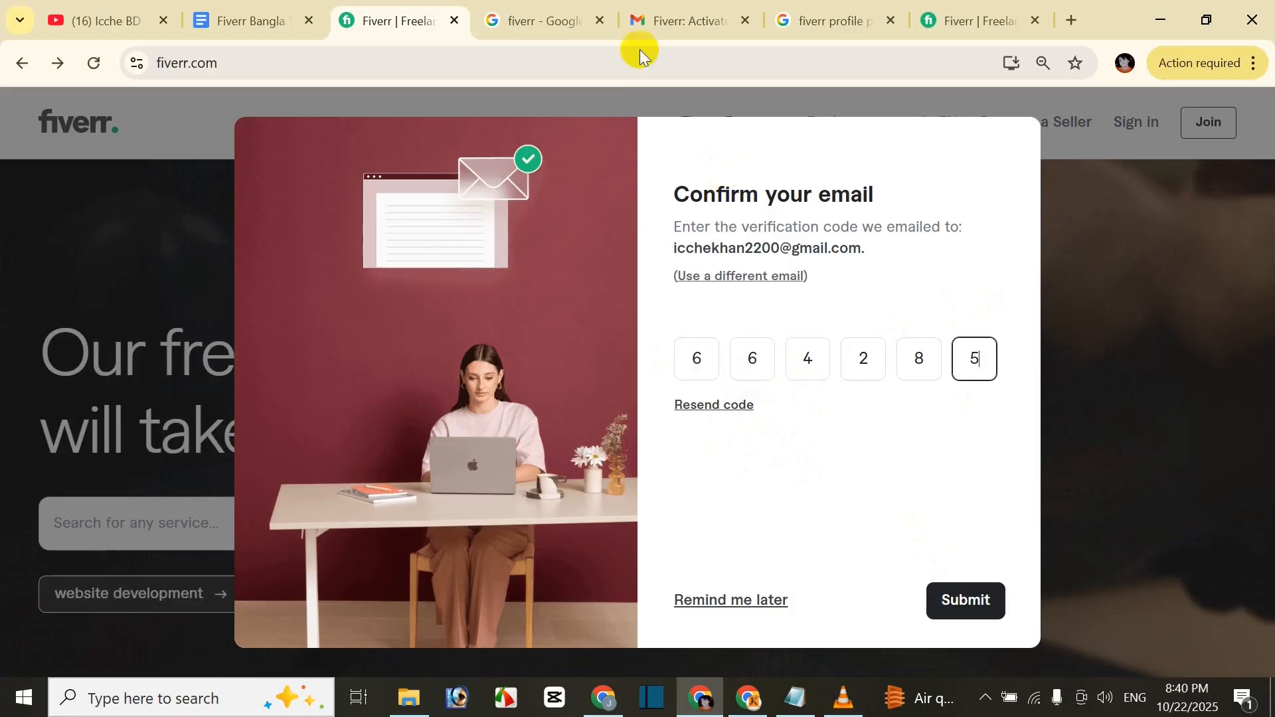
pyautogui.click(668, 8)
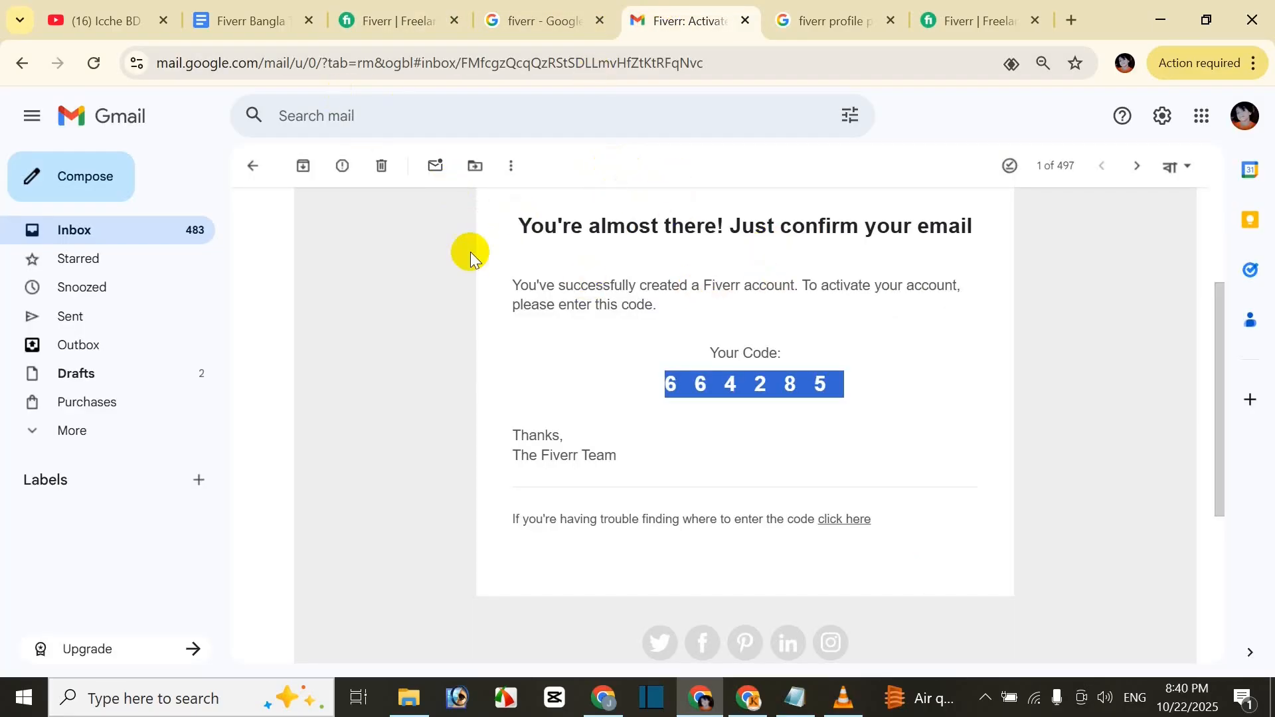
pyautogui.click(397, 21)
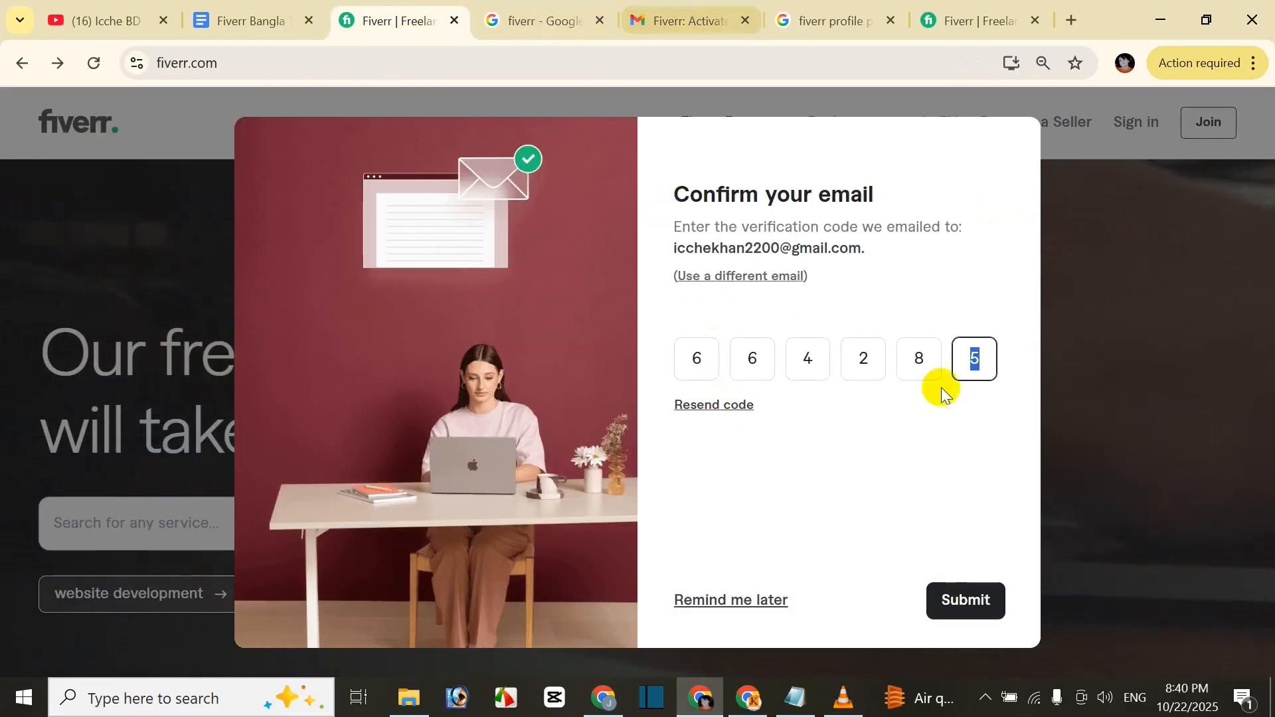
pyautogui.click(904, 475)
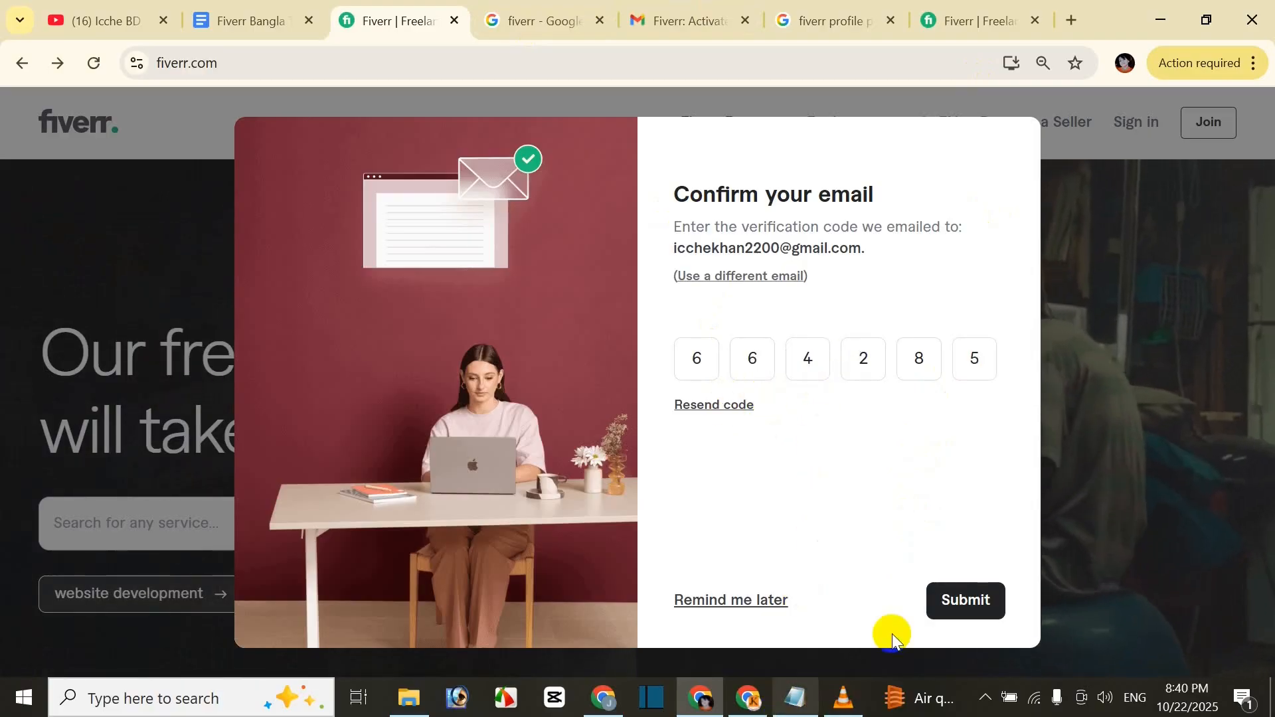
pyautogui.click(967, 604)
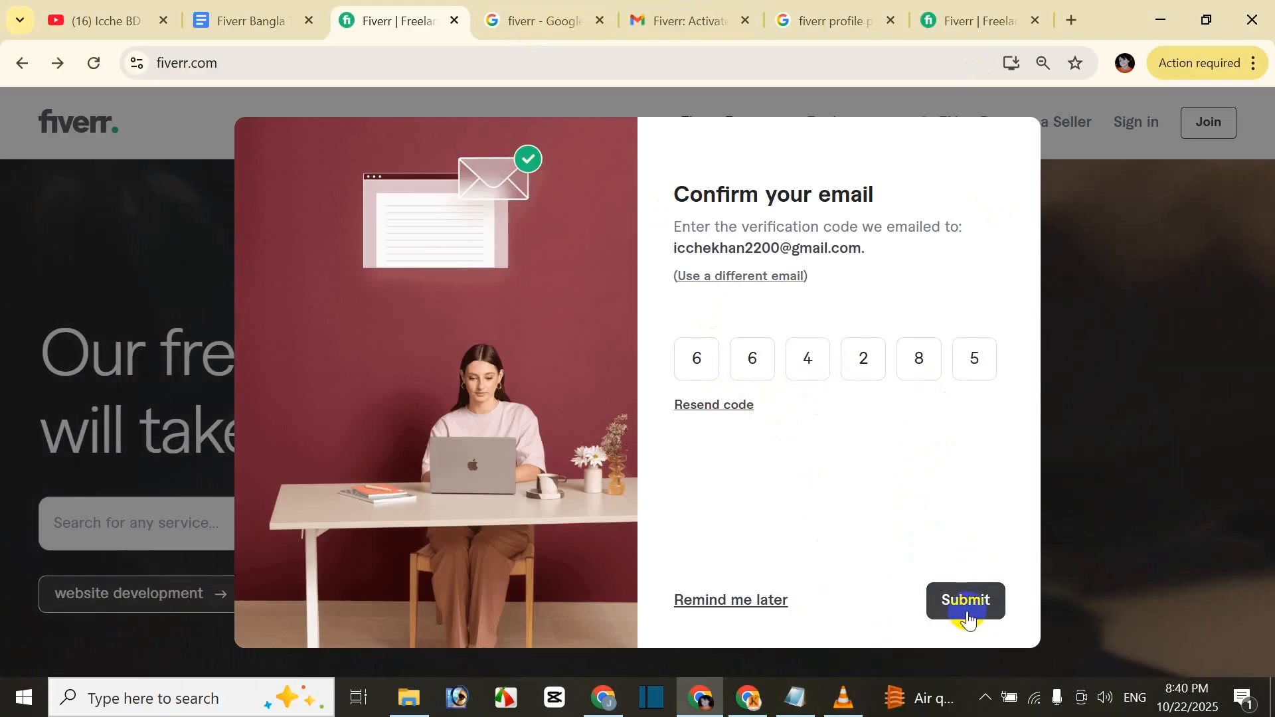
pyautogui.click(968, 603)
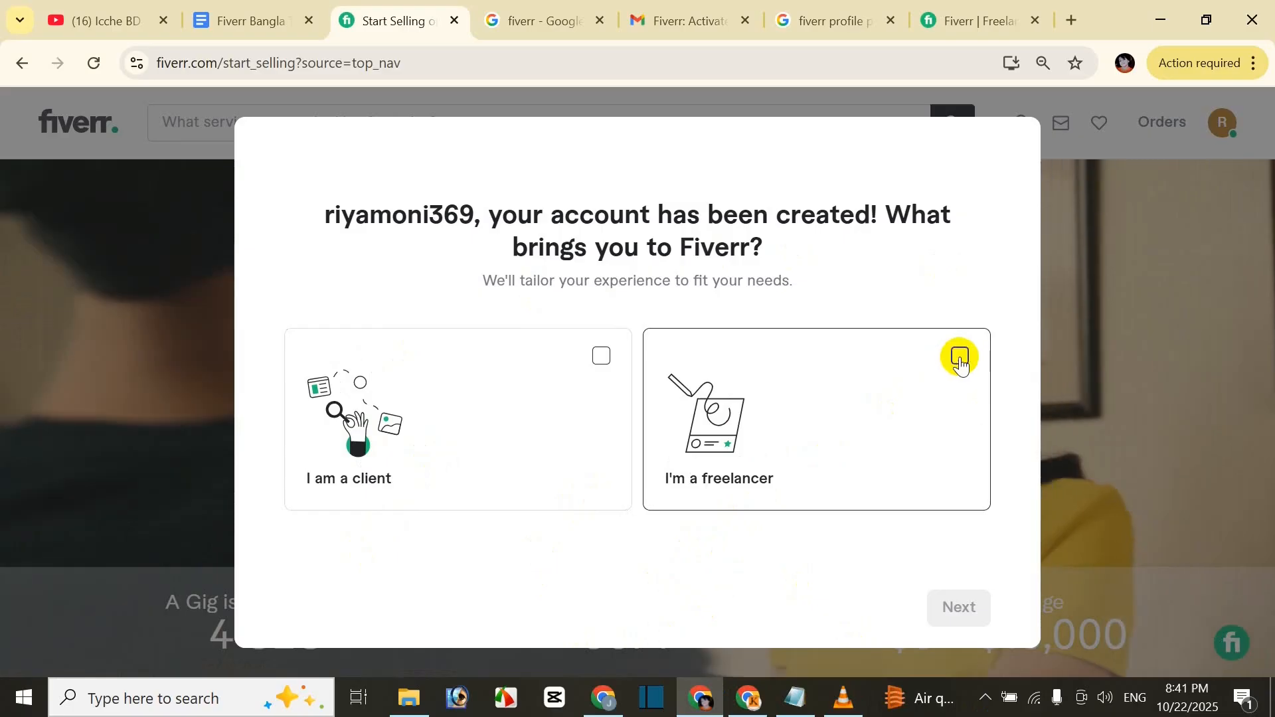
# Choose 'I'm a freelancer' as the reason for joining Fiverr
pyautogui.click(961, 358)
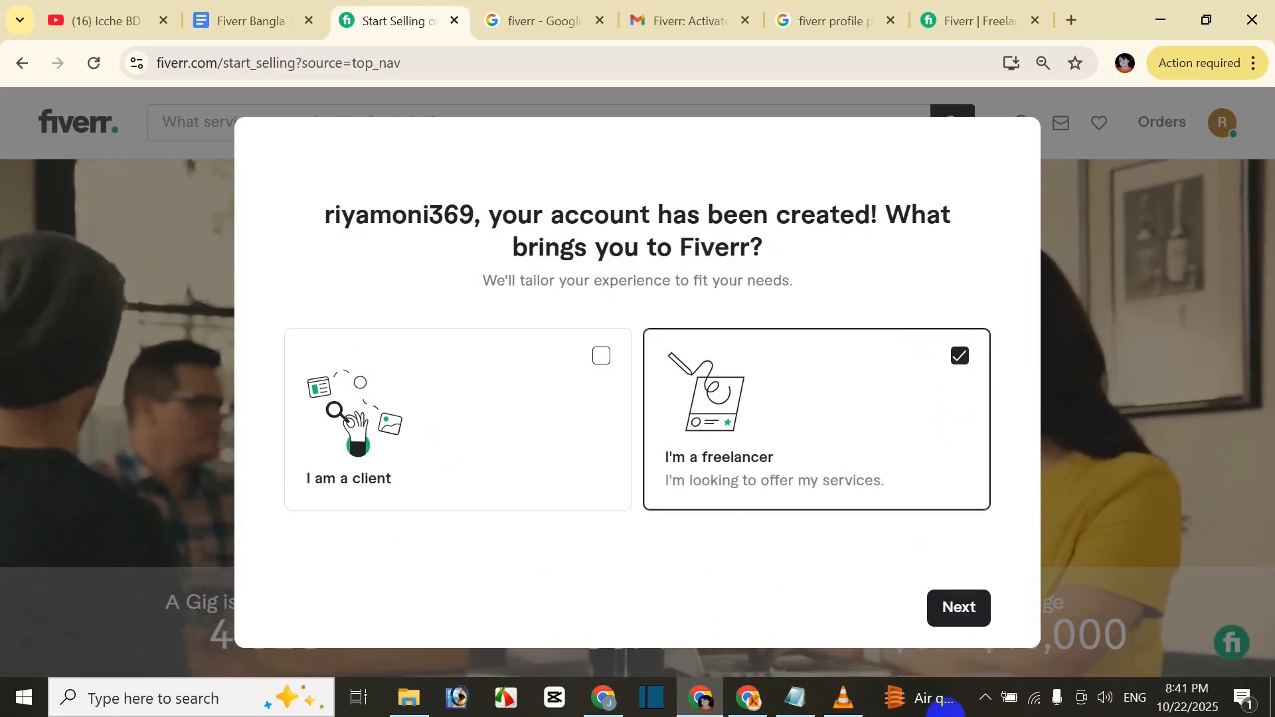
# Continue past the reason-for-joining question to the 'Great, you're almost there' overview
pyautogui.click(974, 607)
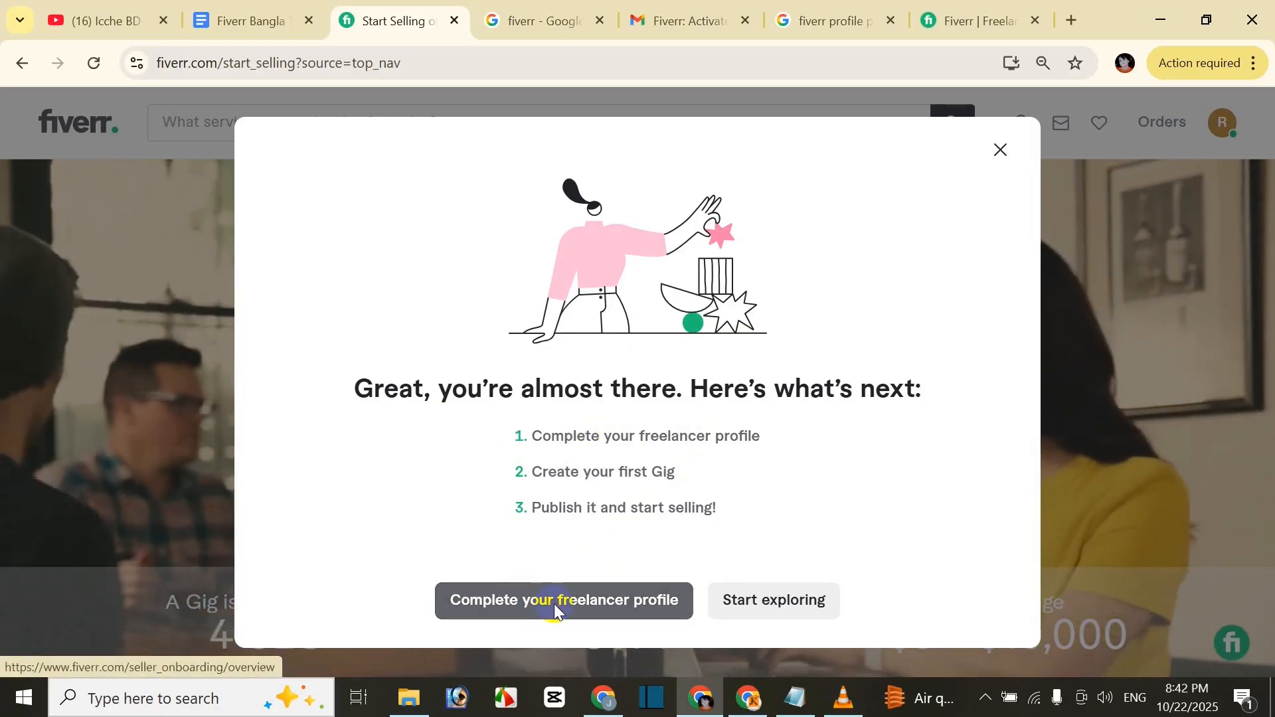
# Start the freelancer profile and proceed to the 'What makes a successful Fiverr profile?' tips
pyautogui.click(555, 604)
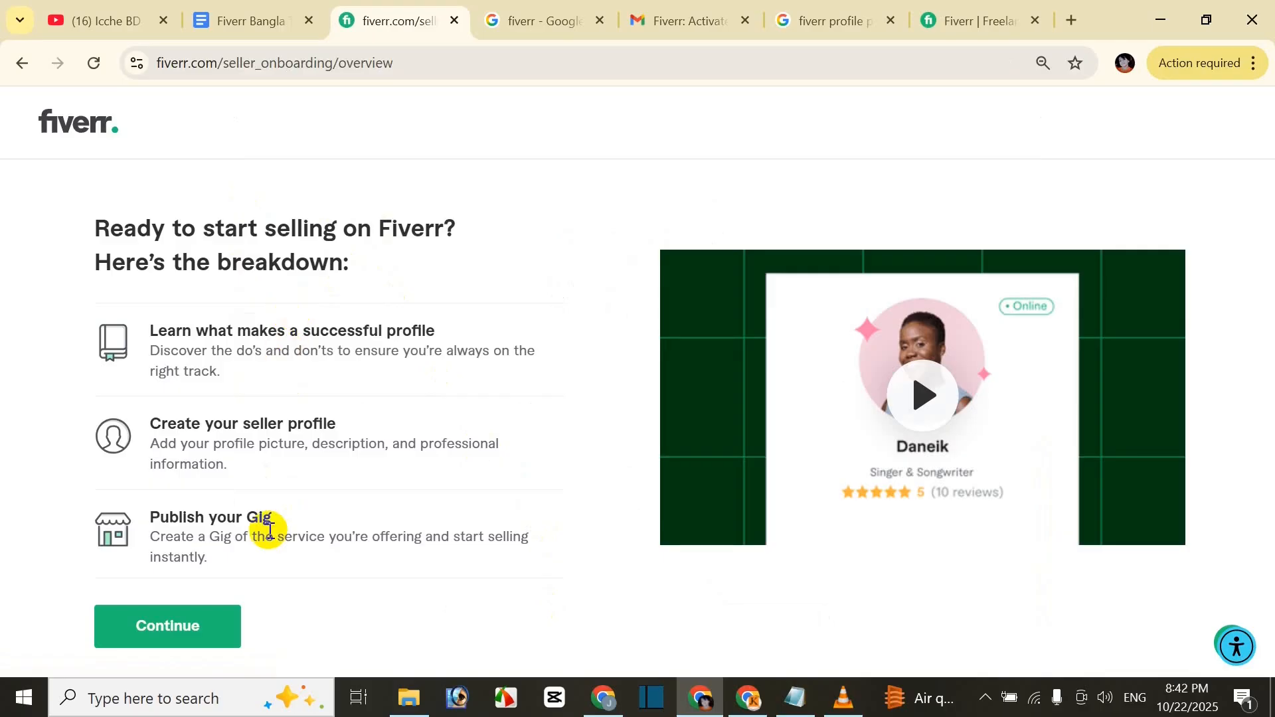
pyautogui.click(162, 638)
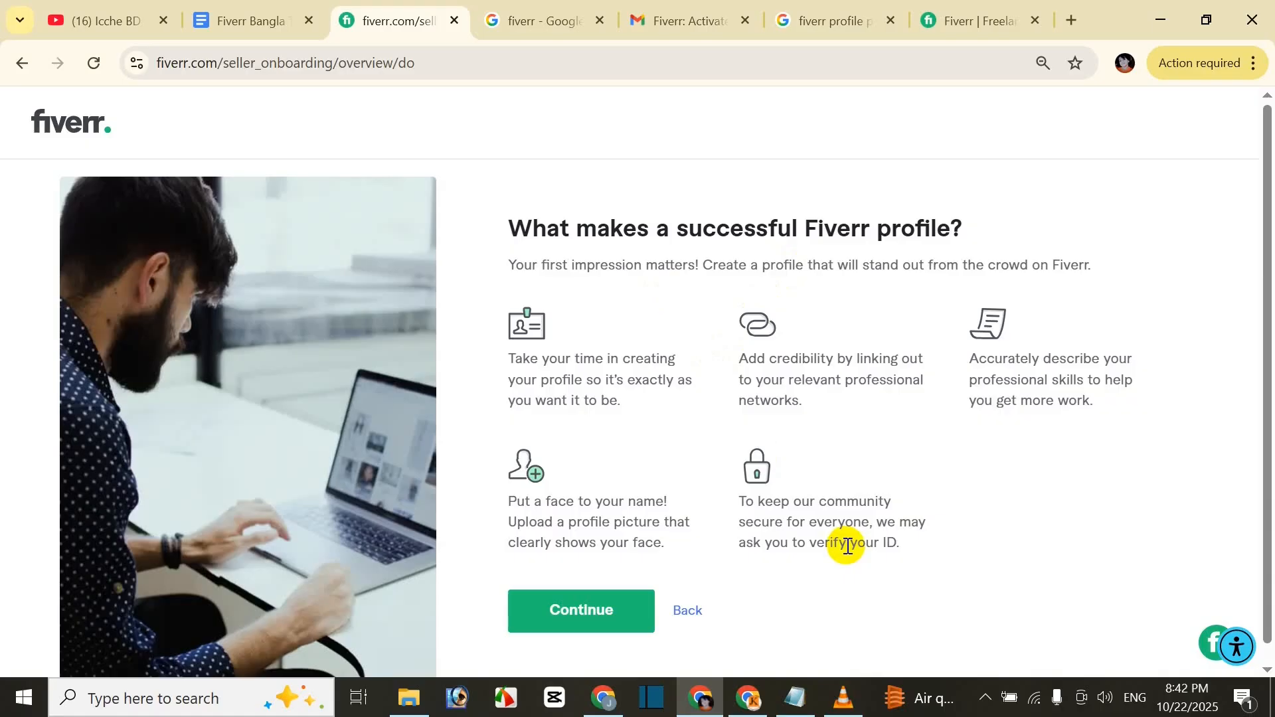
# Continue from the successful-profile tips to the things-to-steer-clear-of page
pyautogui.click(565, 609)
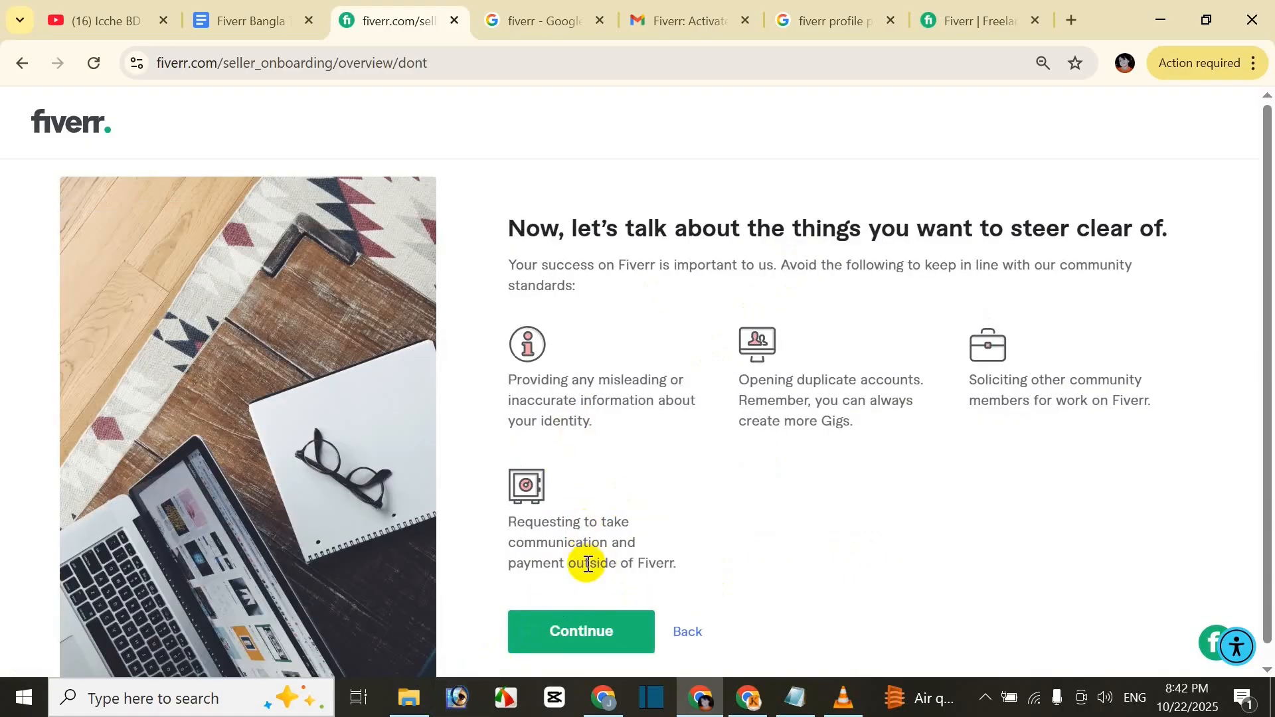
# Continue past the things-to-avoid page to the Personal Info form at 25% completion
pyautogui.click(578, 636)
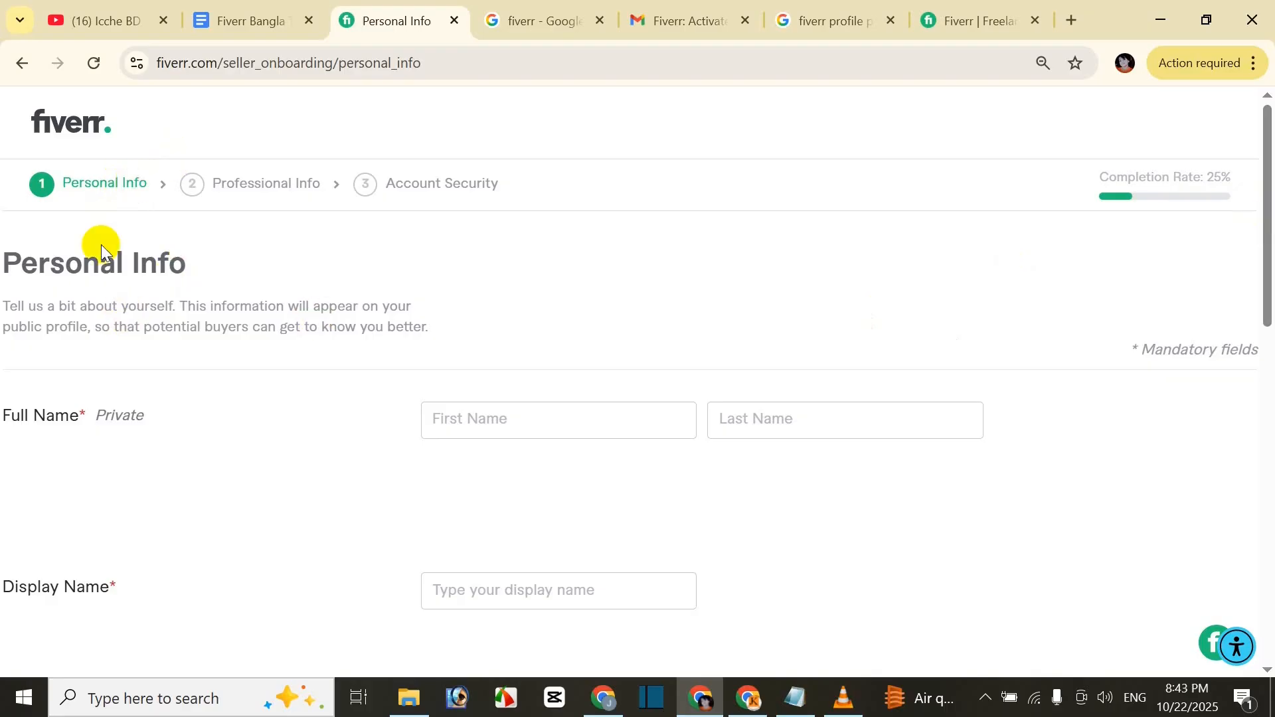
# Focus the empty First Name and Last Name fields, then bring up the Google Docs tutorial notes
pyautogui.moveTo(1269, 193)
pyautogui.mouseDown()
pyautogui.moveTo(1266, 228)
pyautogui.moveTo(1267, 207)
pyautogui.mouseUp()
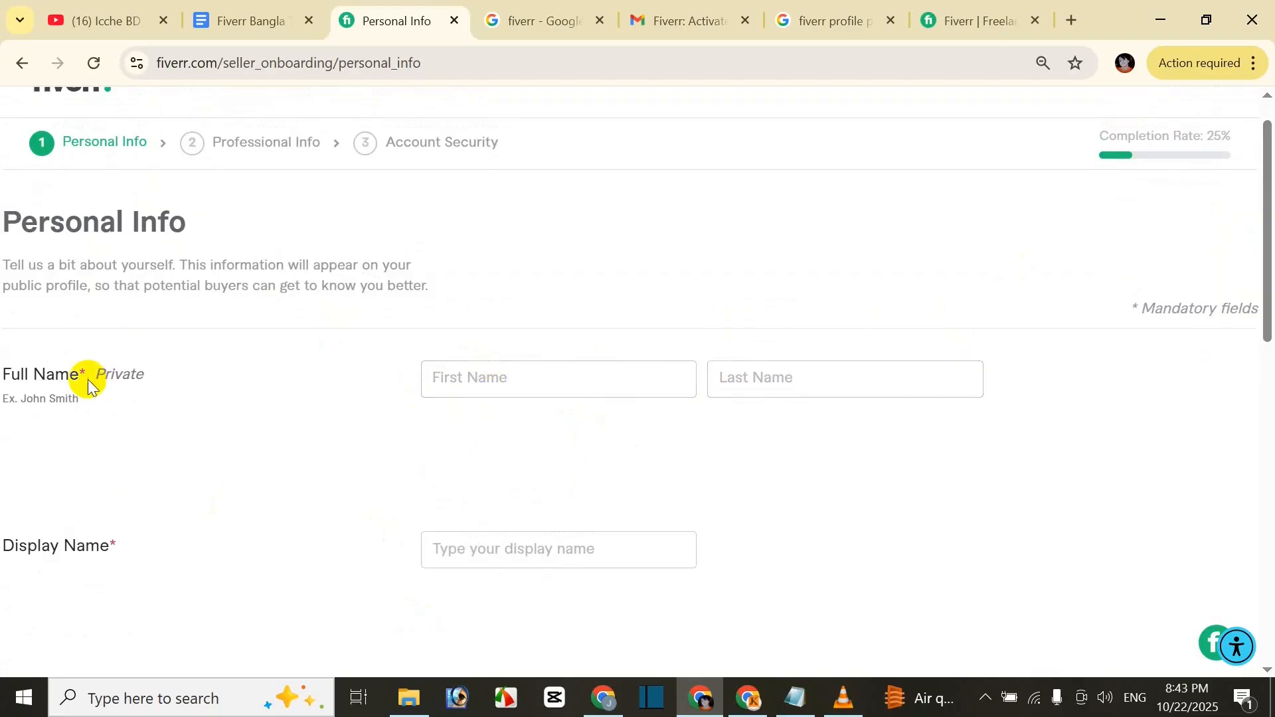
pyautogui.click(477, 378)
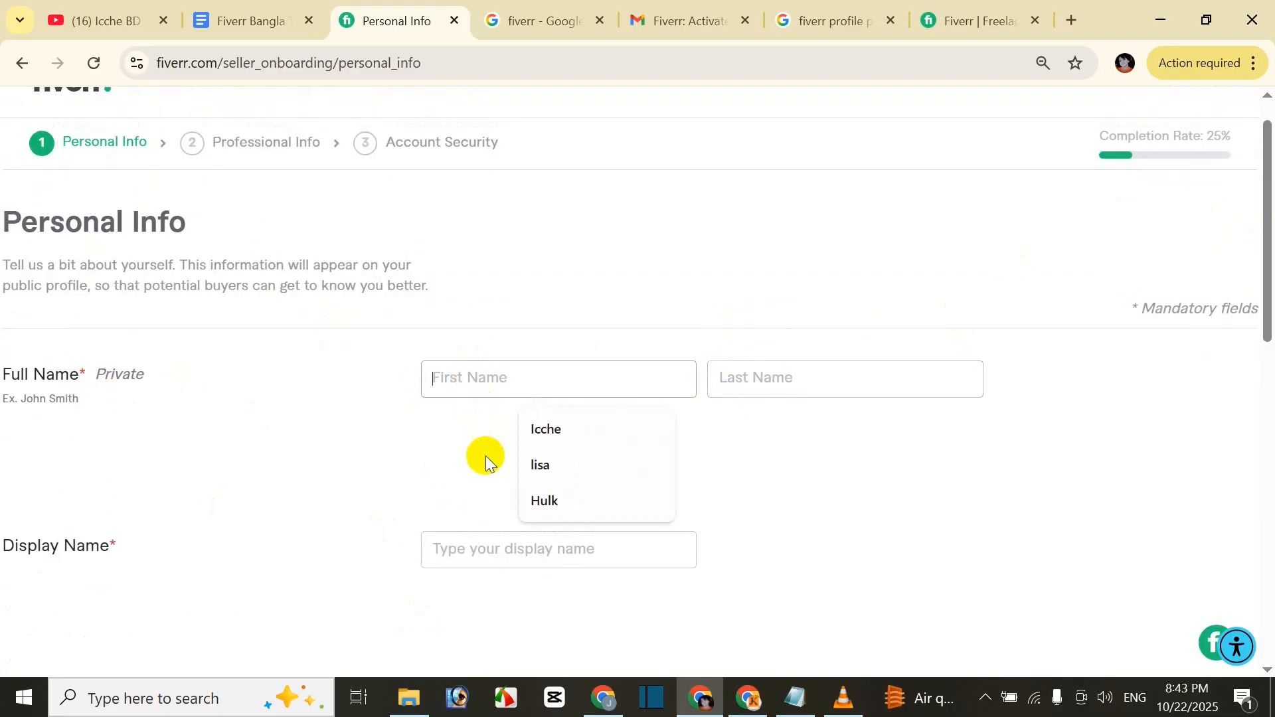
pyautogui.click(811, 389)
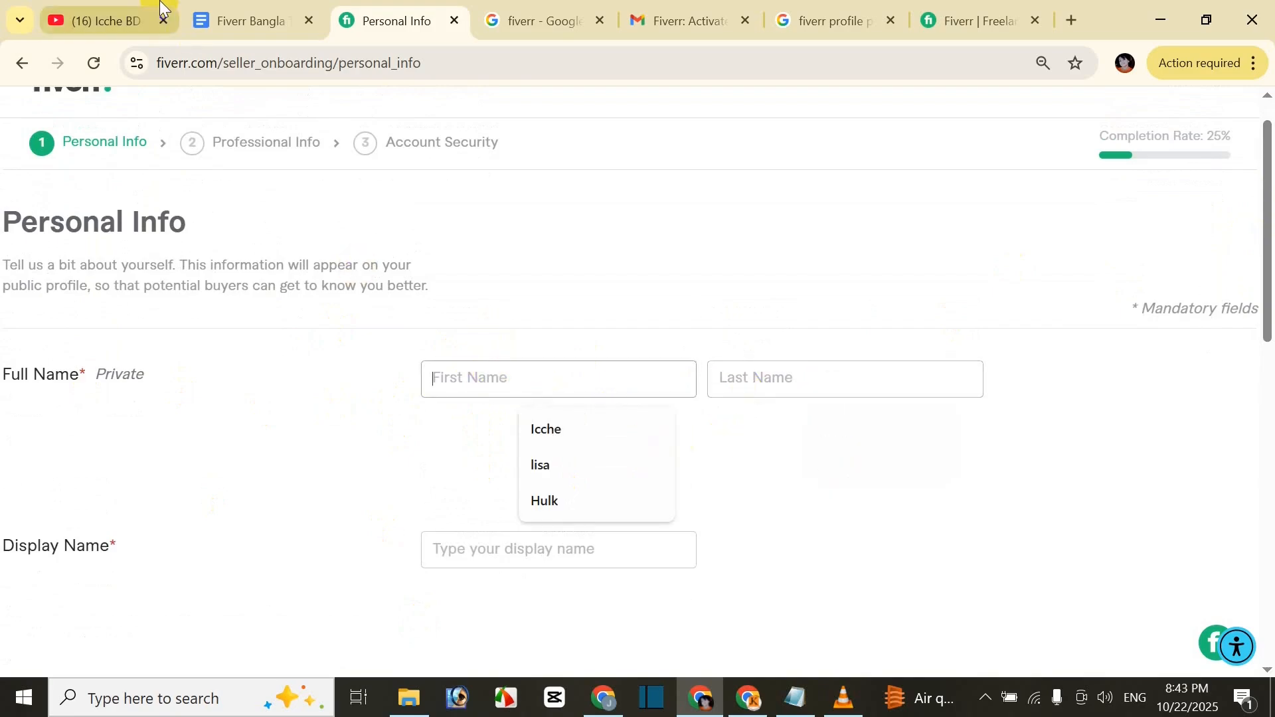
pyautogui.click(246, 21)
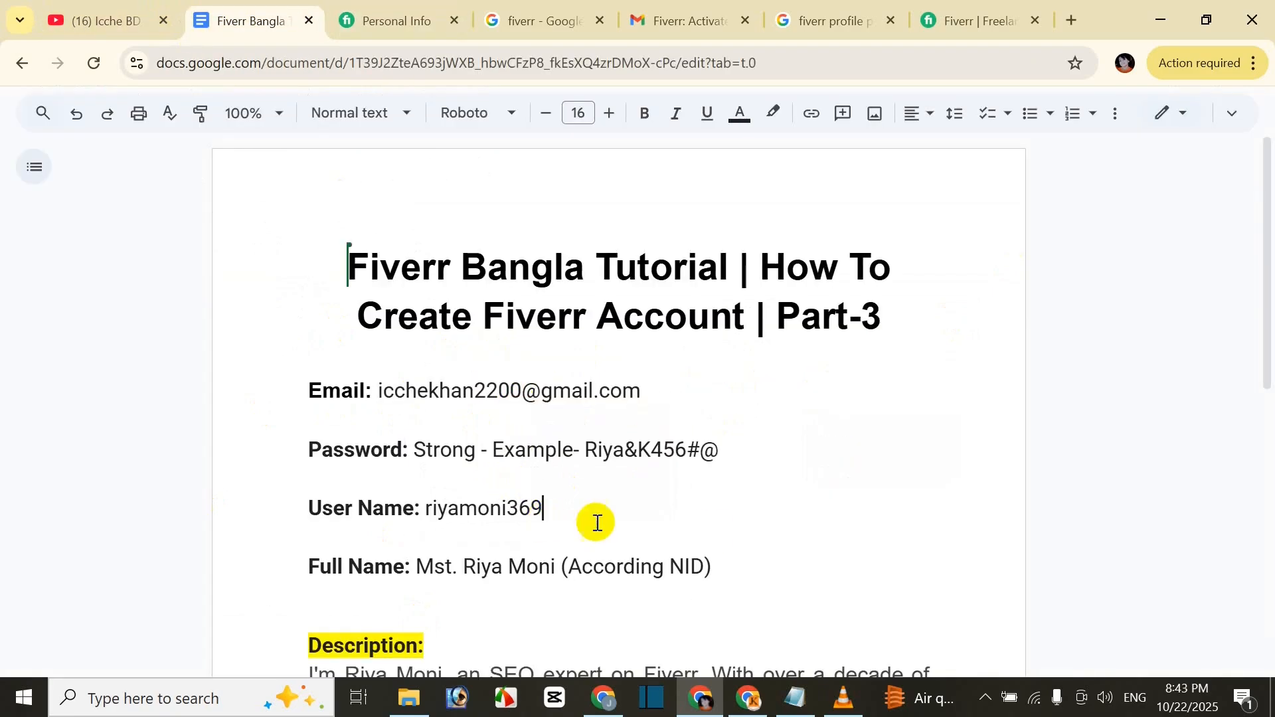
# Copy the Full Name value from the tutorial notes and return to Fiverr's Personal Info form
pyautogui.scroll(-2, 424, 540)
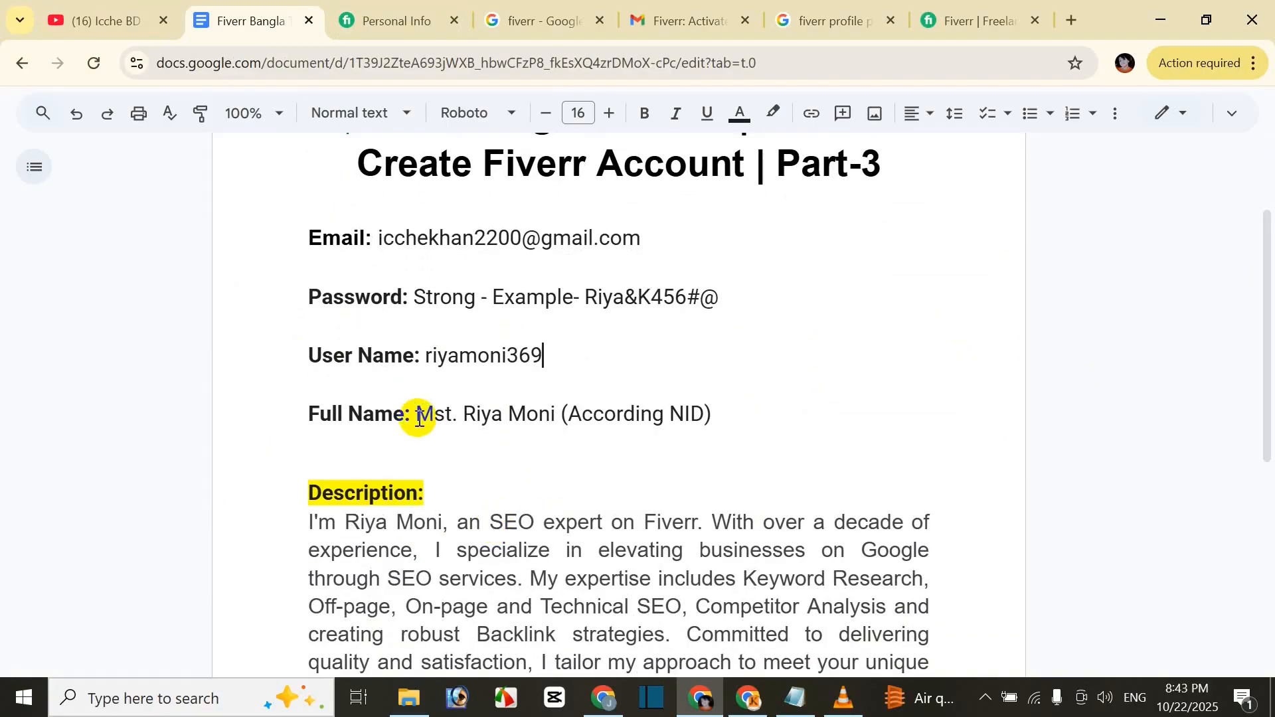
pyautogui.moveTo(484, 417); pyautogui.dragTo(547, 417)
pyautogui.hotkey('ctrl', 'c')
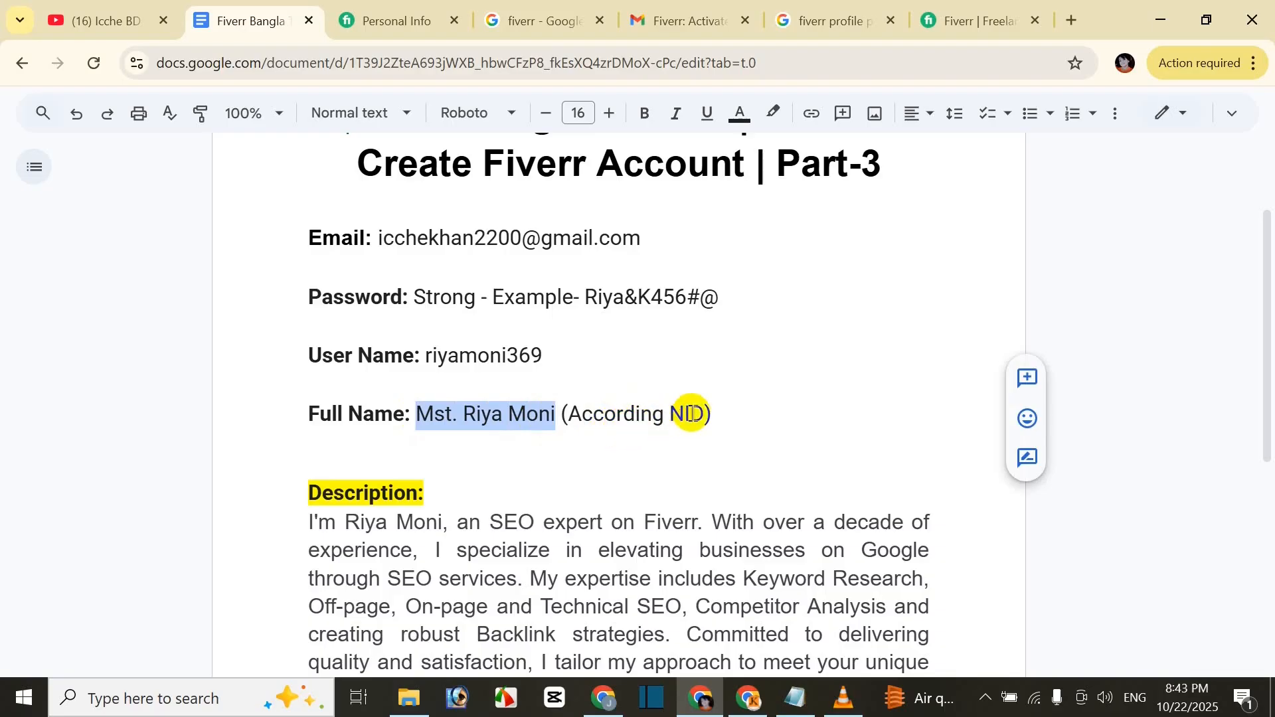
pyautogui.click(722, 413)
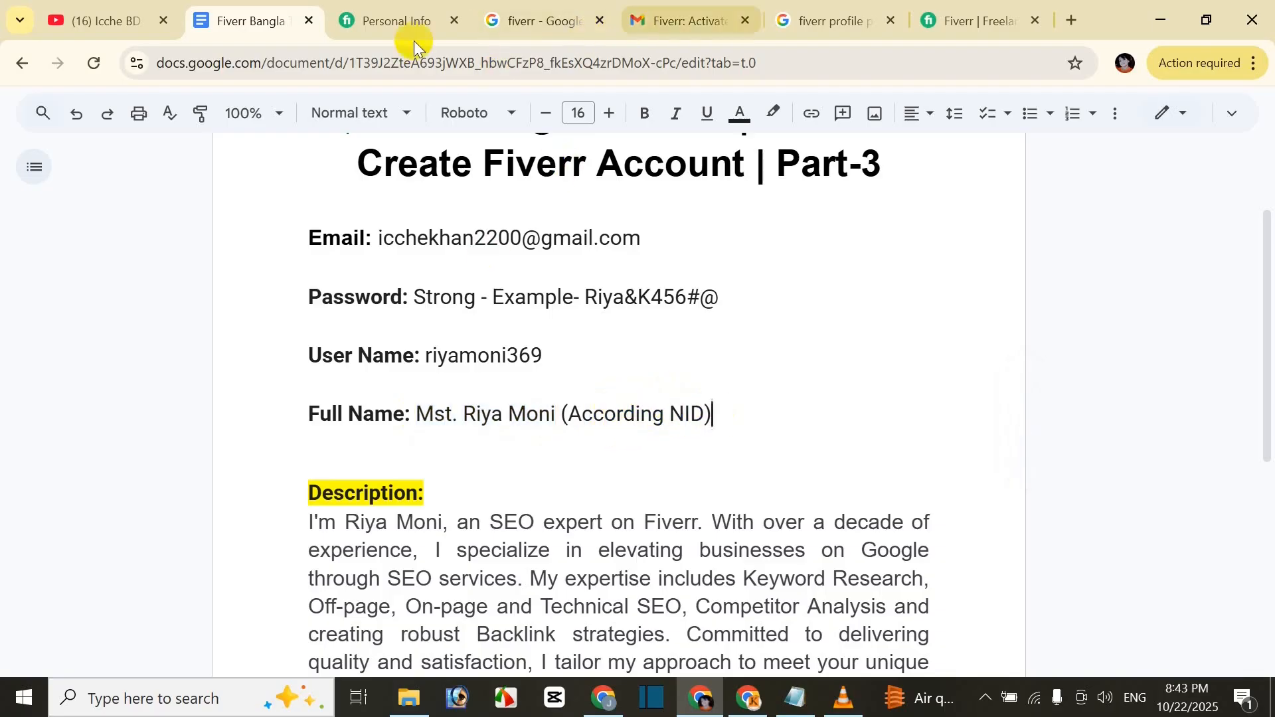
pyautogui.click(411, 20)
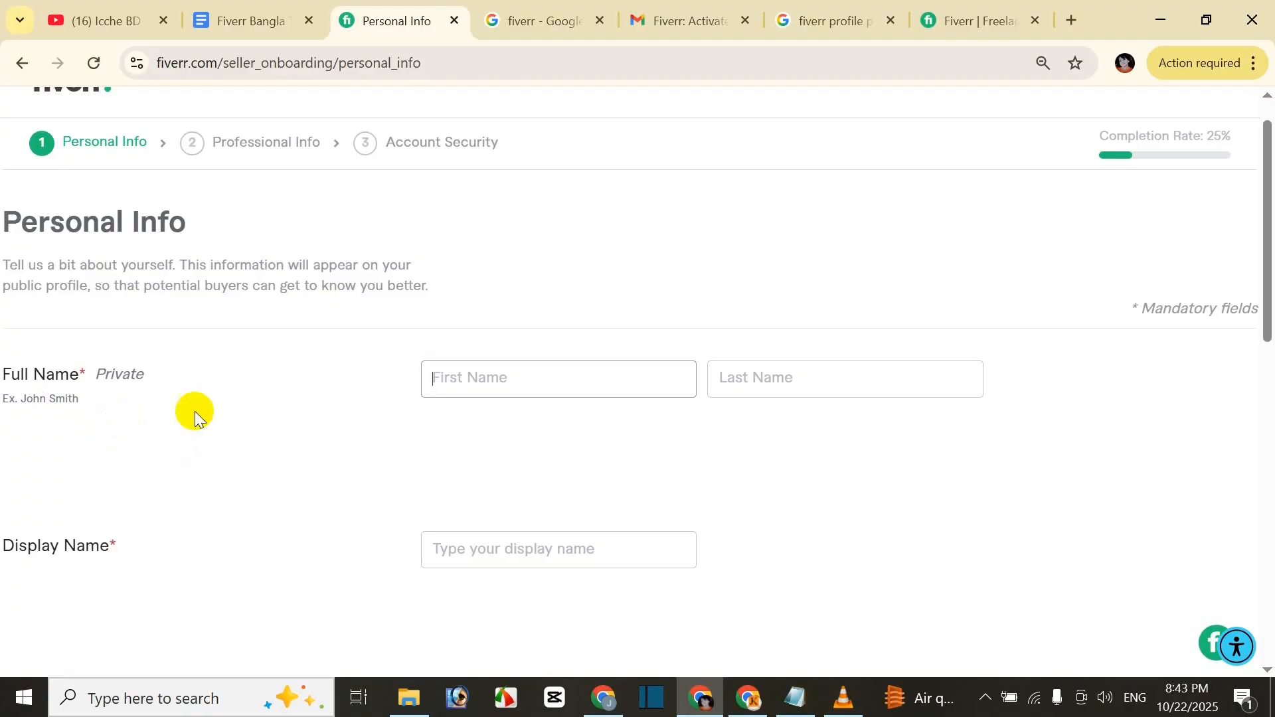
# Paste the full name into First Name, then move the surname into Last Name
pyautogui.click(487, 384)
pyautogui.click(477, 382)
pyautogui.hotkey('ctrl', 'v')
pyautogui.click(432, 489)
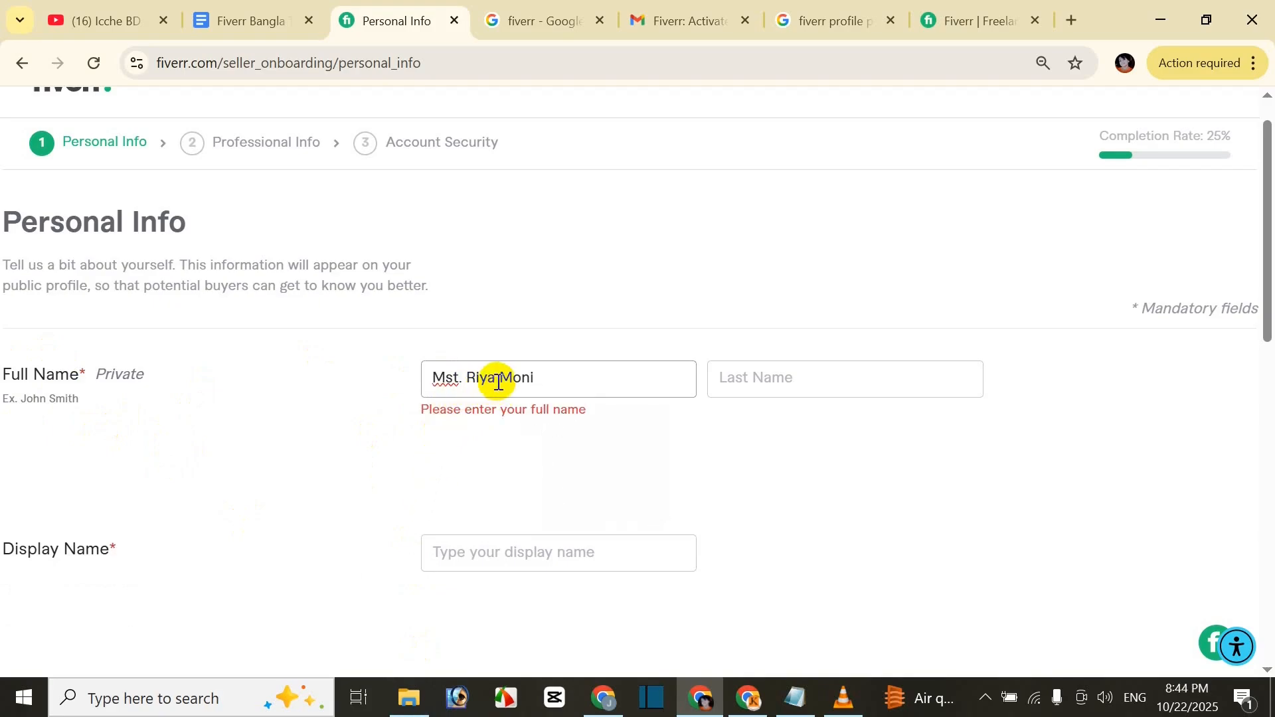
pyautogui.moveTo(501, 380); pyautogui.dragTo(580, 387)
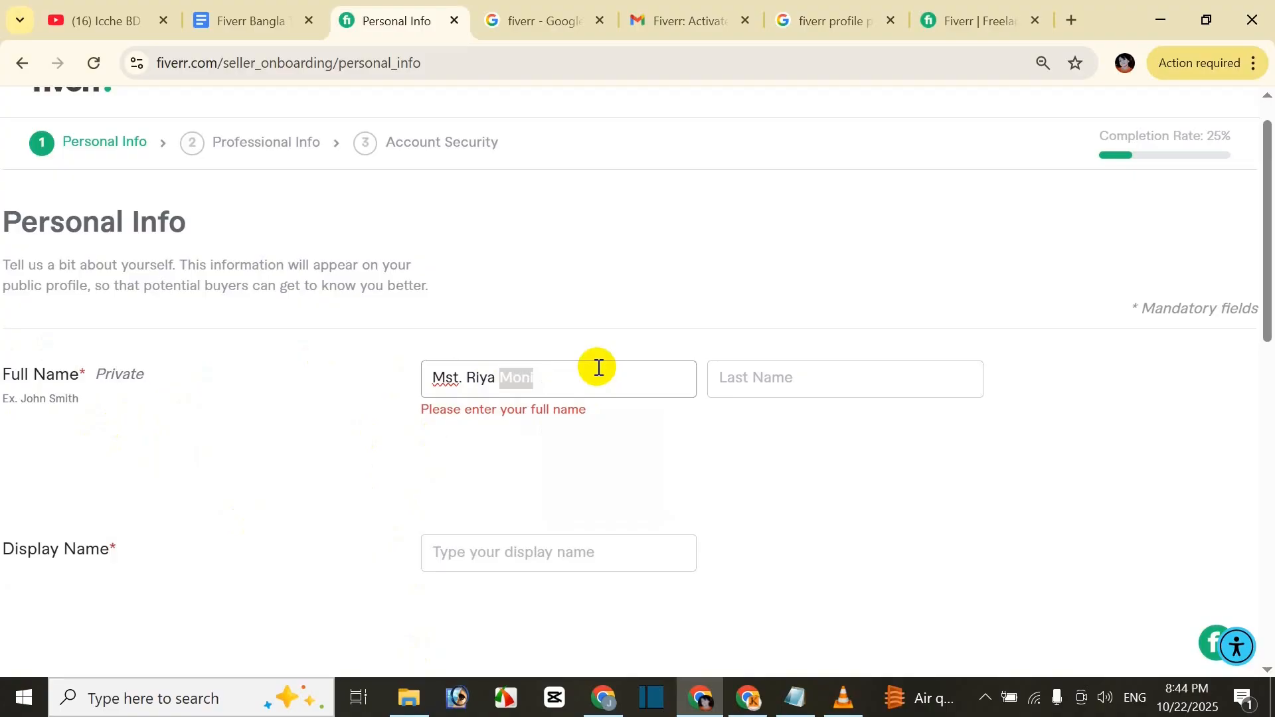
pyautogui.hotkey('ctrl', 'x')
pyautogui.click(776, 384)
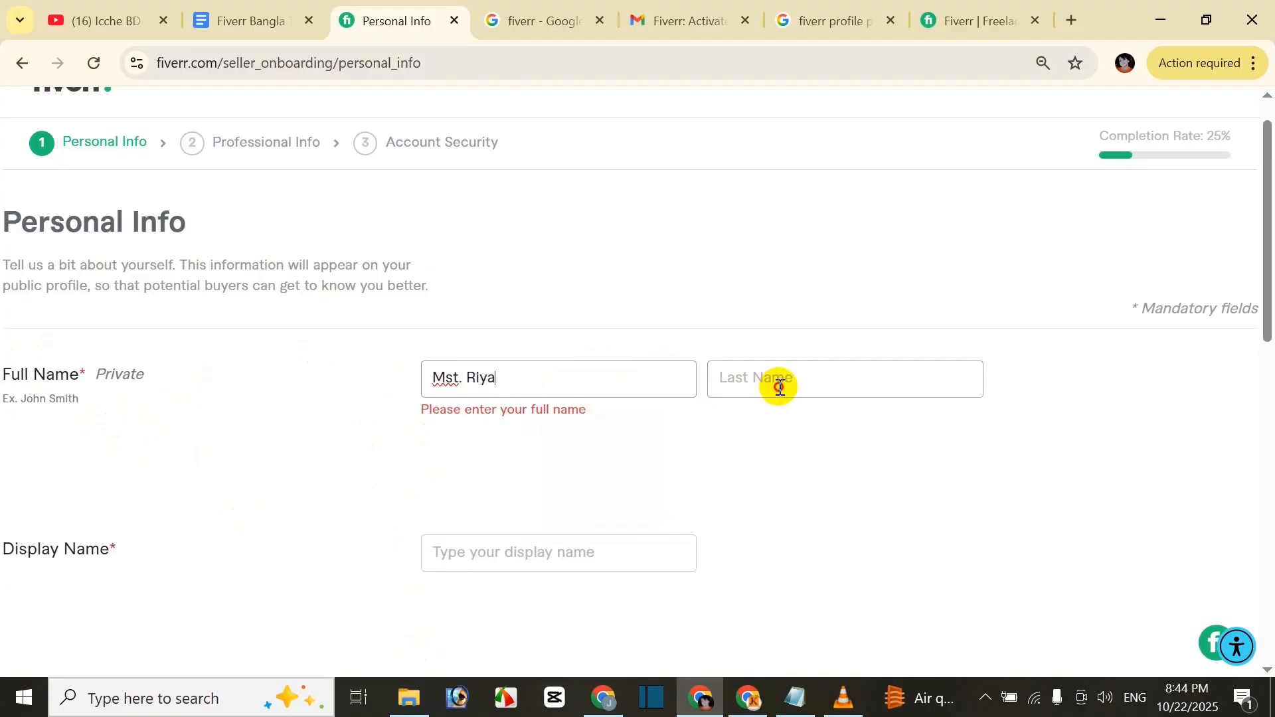
pyautogui.hotkey('ctrl', 'v')
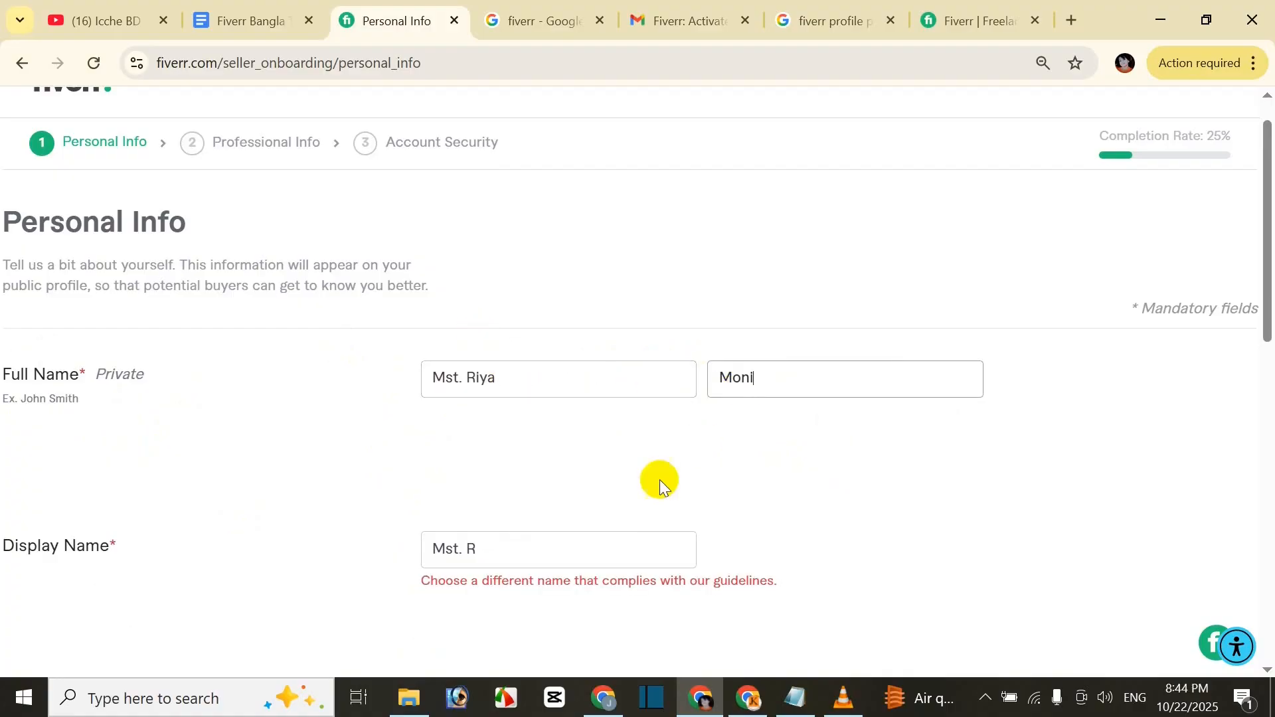
pyautogui.moveTo(1261, 251); pyautogui.dragTo(1261, 328)
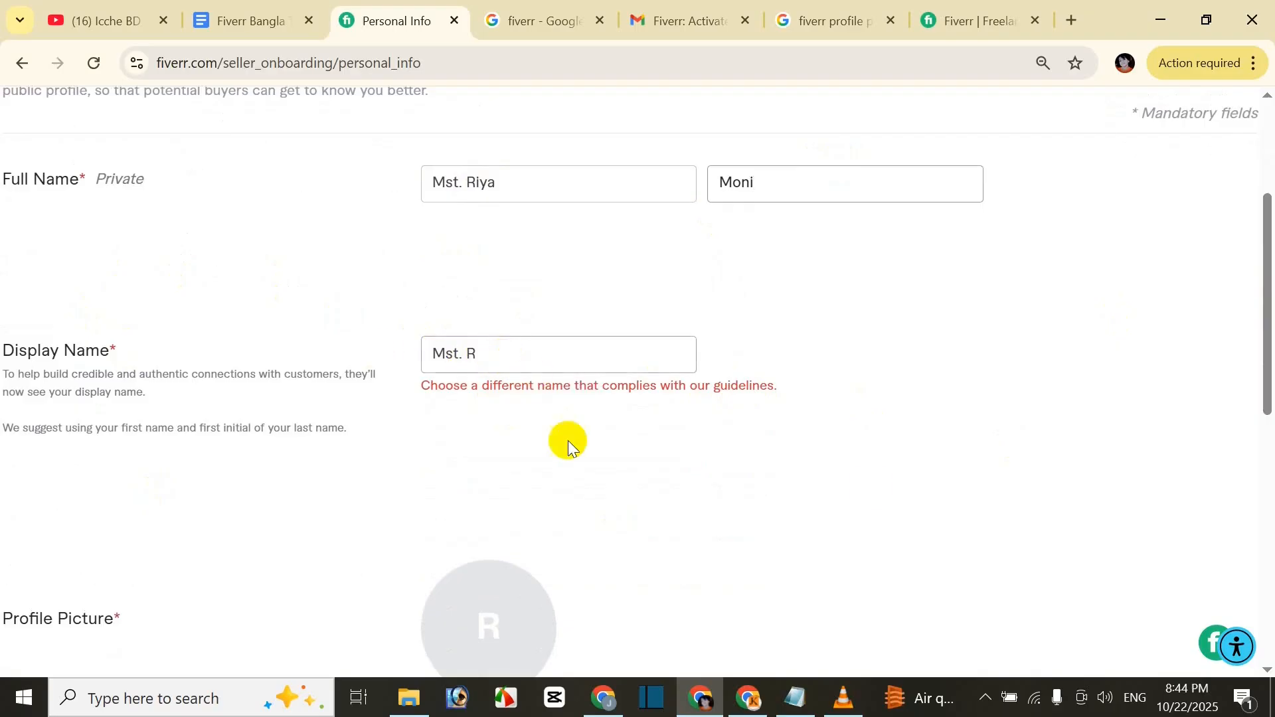
# Confirm on Google that Fiverr recommends a 400 x 400 px, 1:1 profile picture
pyautogui.moveTo(1268, 293); pyautogui.dragTo(1261, 412)
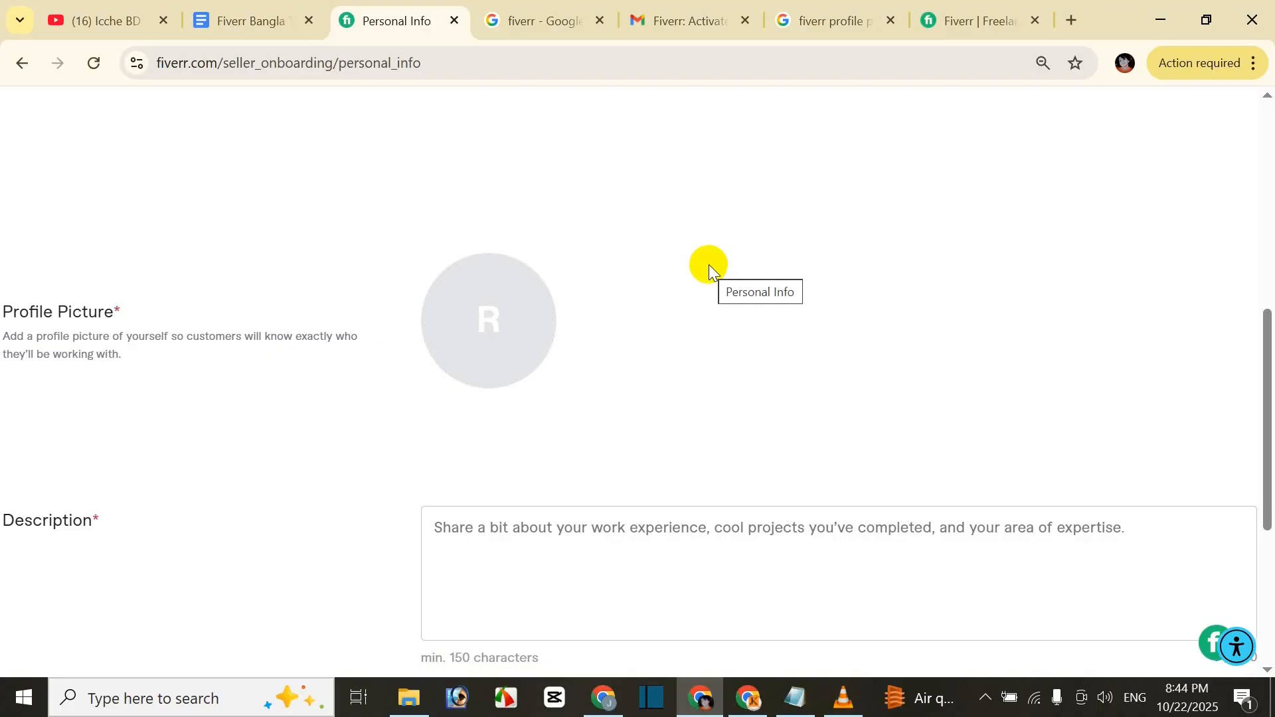
pyautogui.scroll(-1, 591, 274)
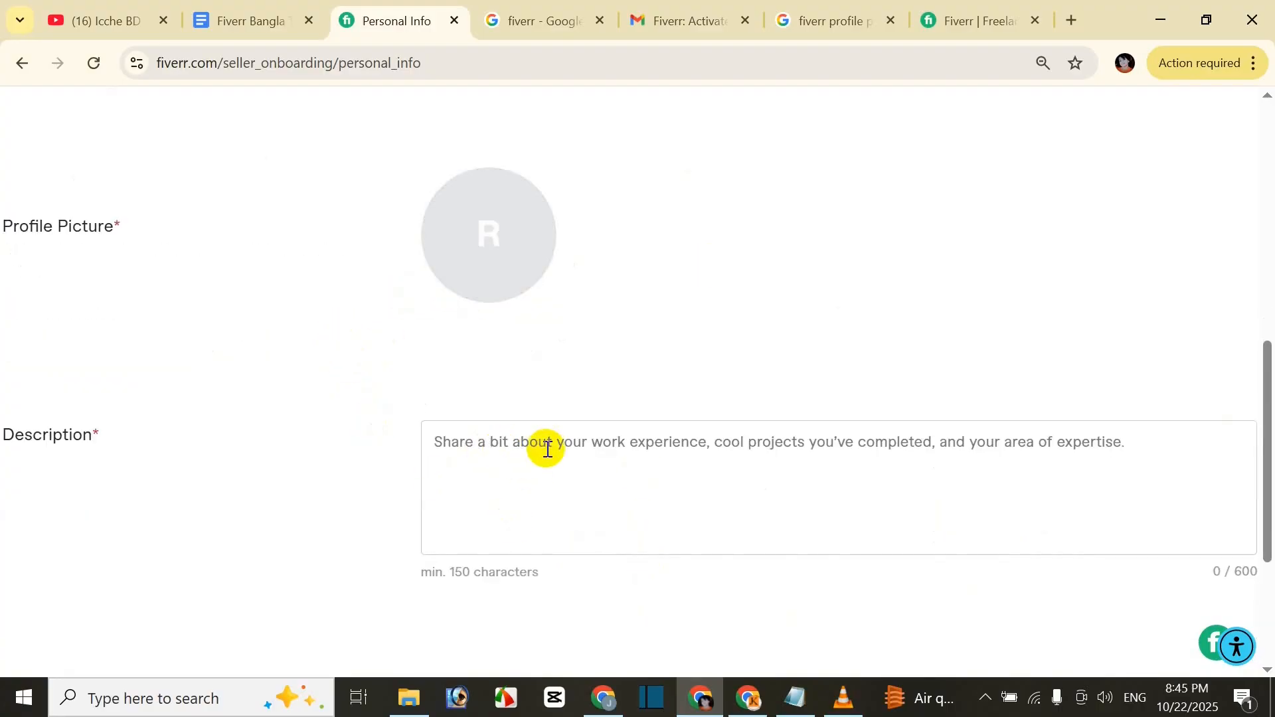
pyautogui.moveTo(455, 236)
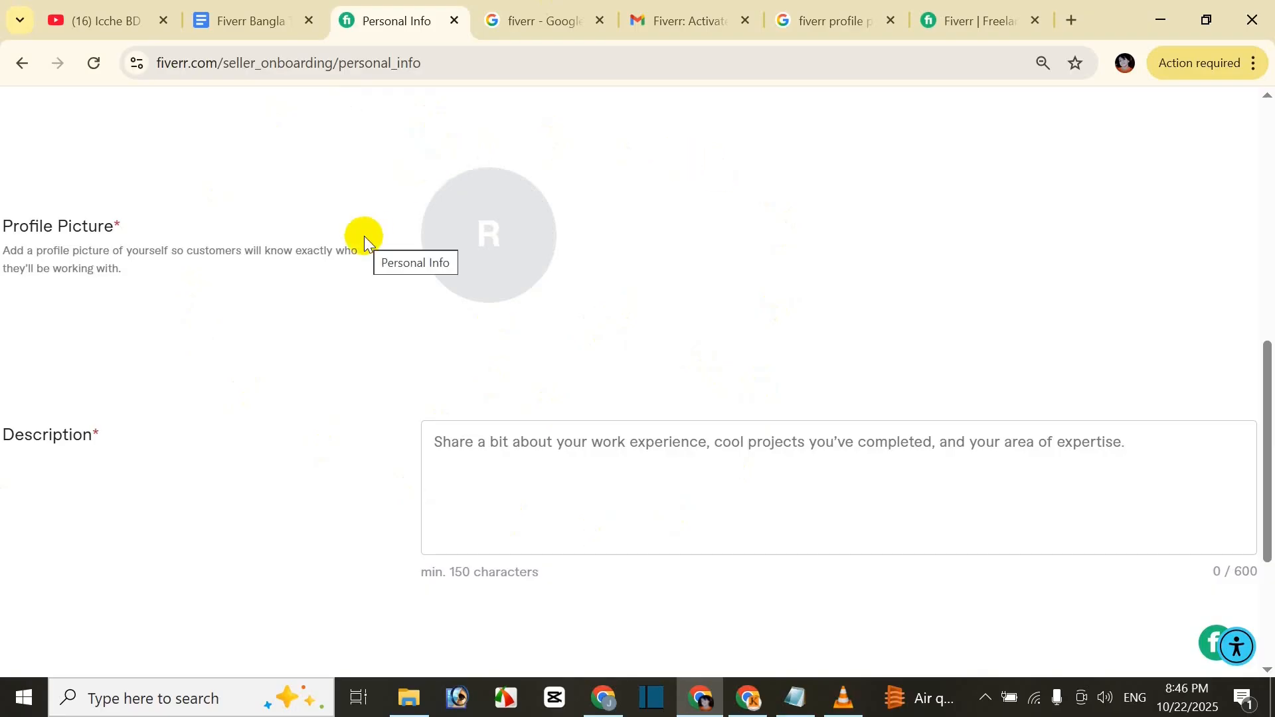
pyautogui.click(866, 8)
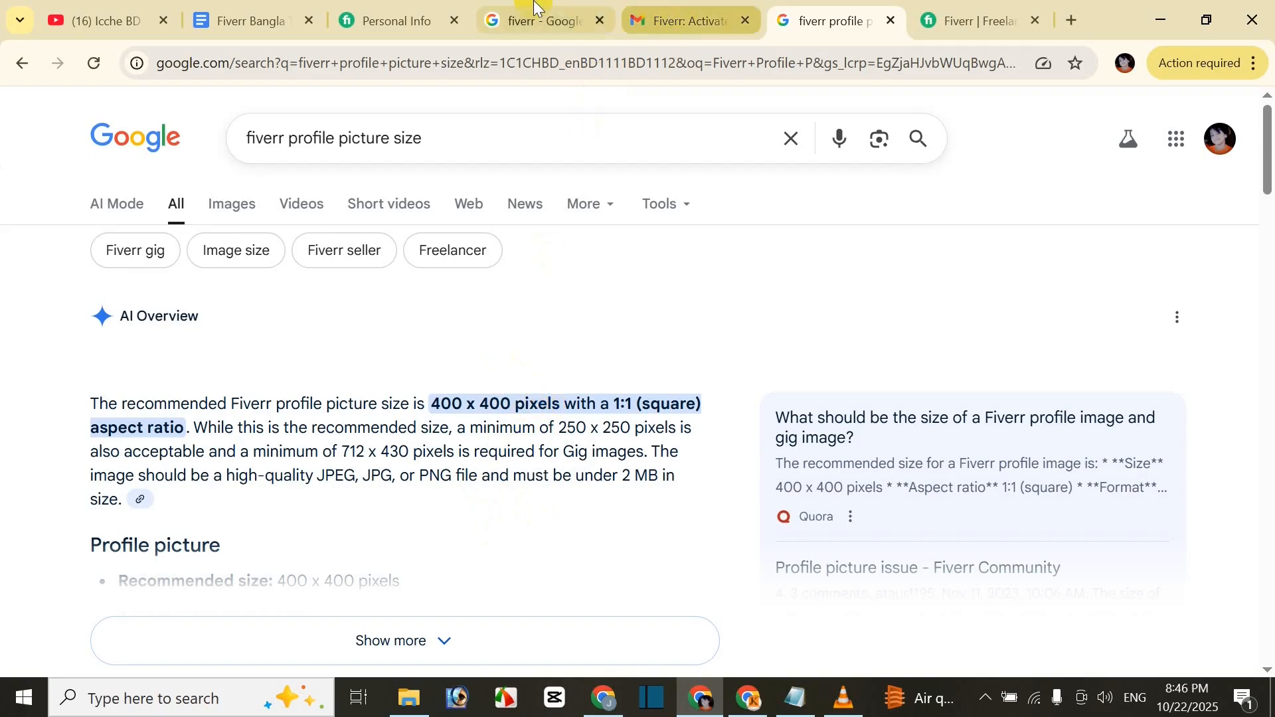
pyautogui.click(397, 20)
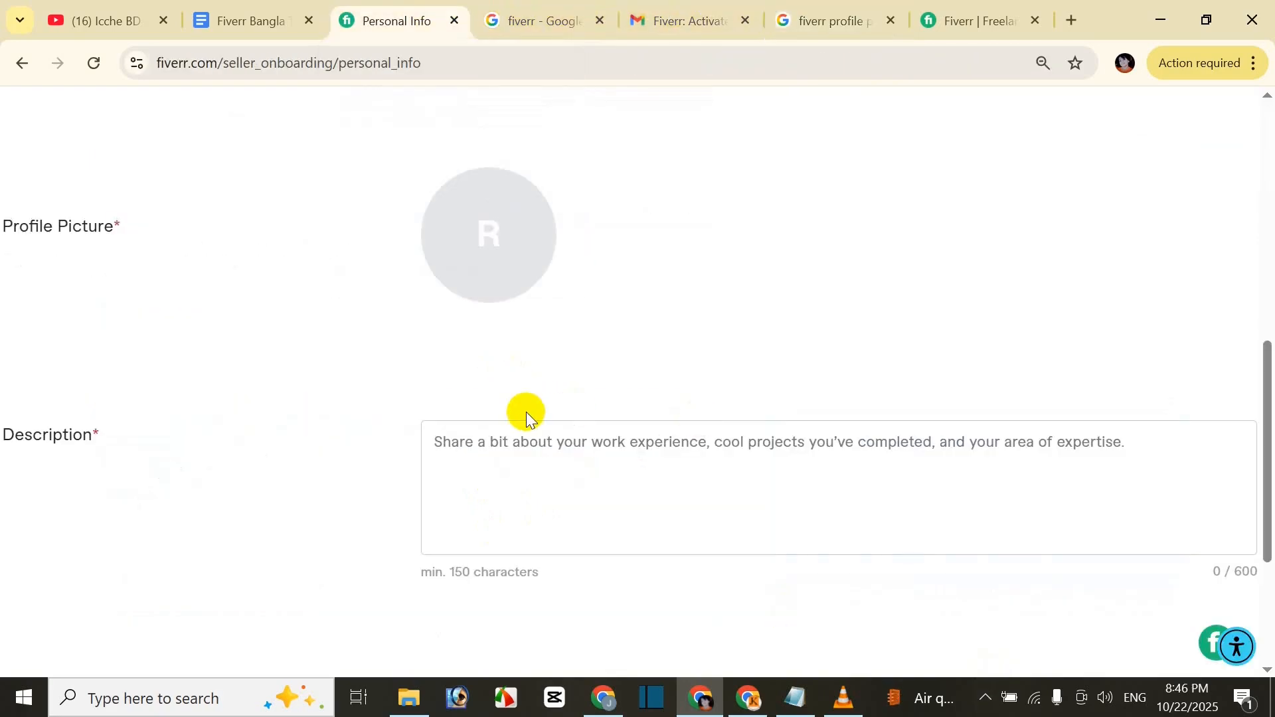
# Open the Properties of the profile photo in the Documents folder
pyautogui.click(409, 698)
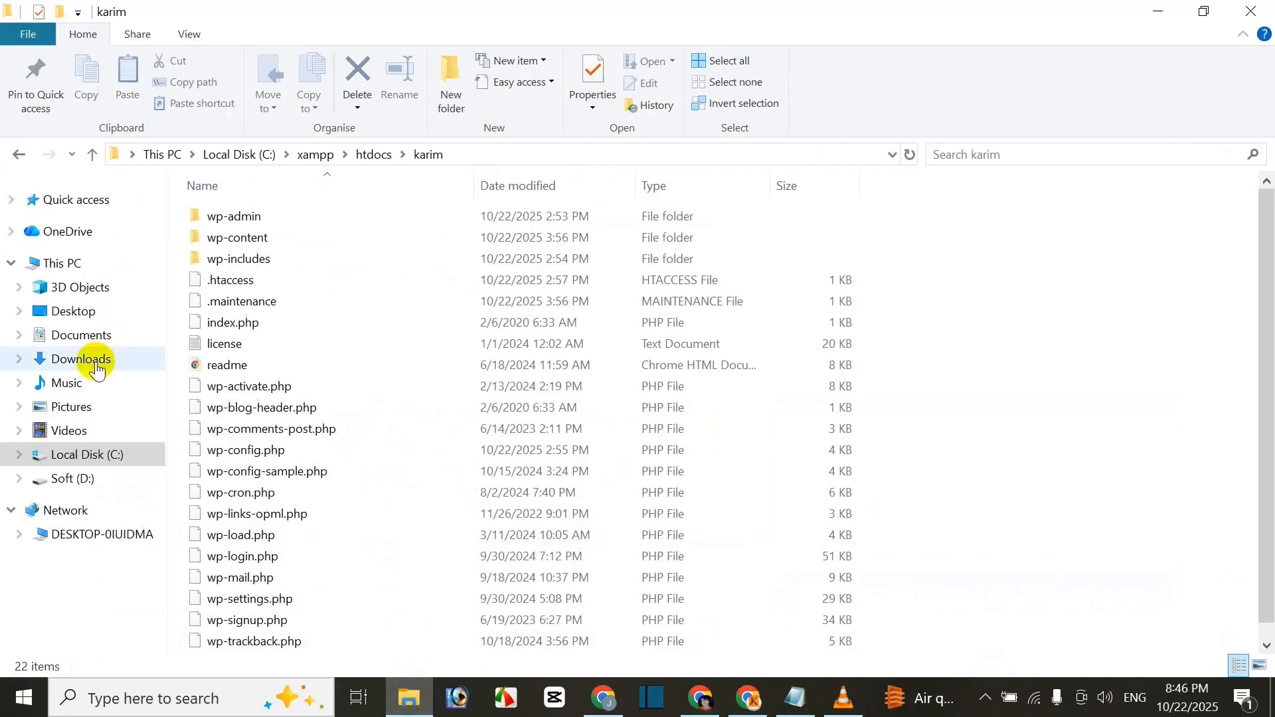
pyautogui.click(100, 338)
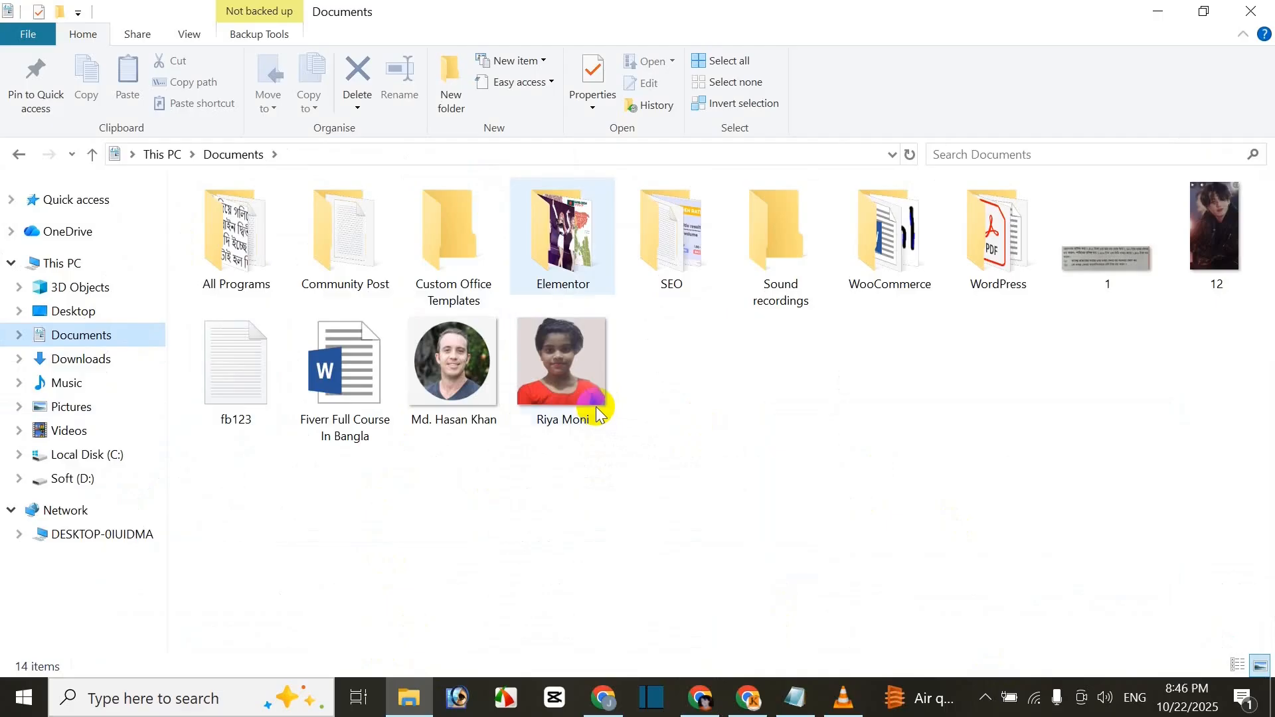
pyautogui.click(548, 387)
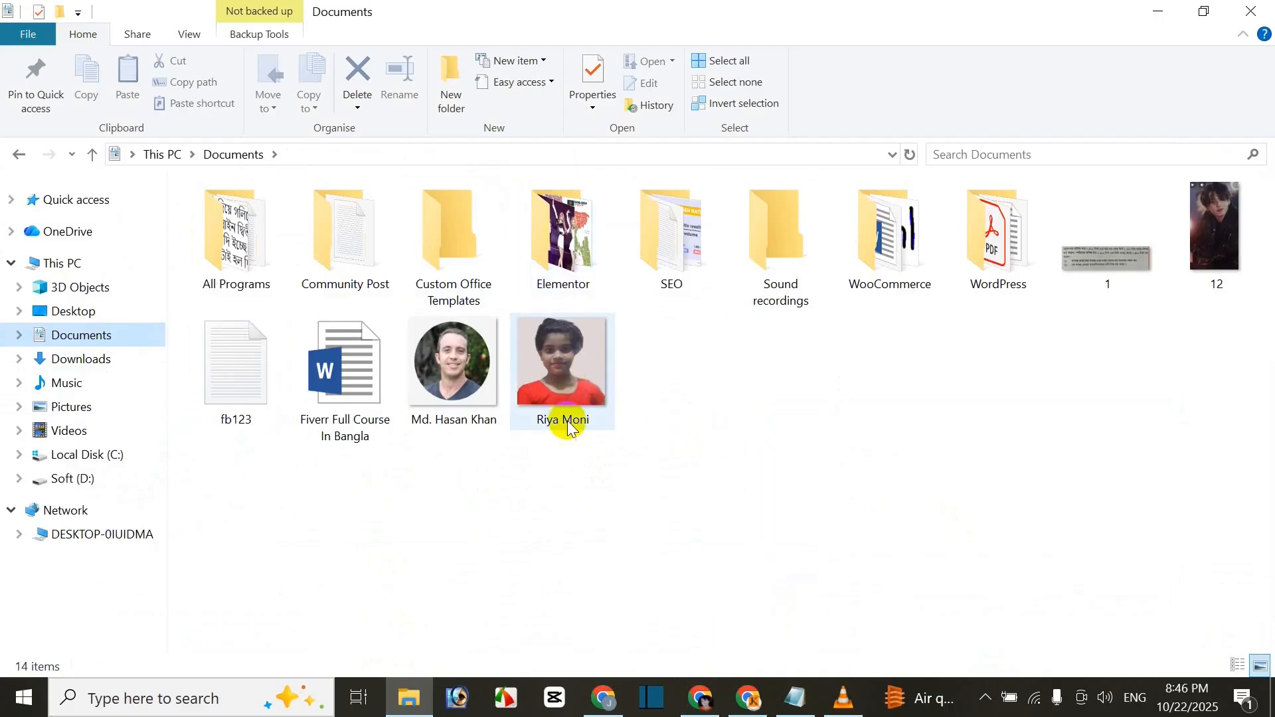
pyautogui.click(568, 395)
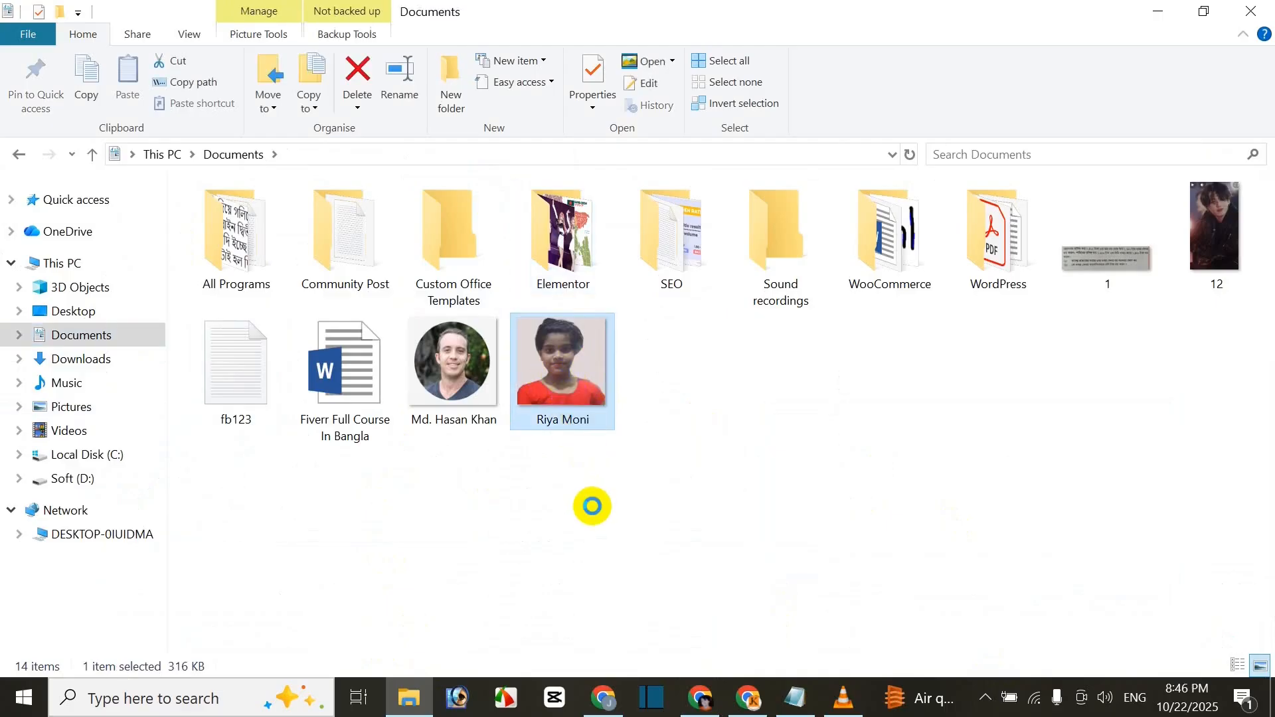
pyautogui.rightClick(571, 413)
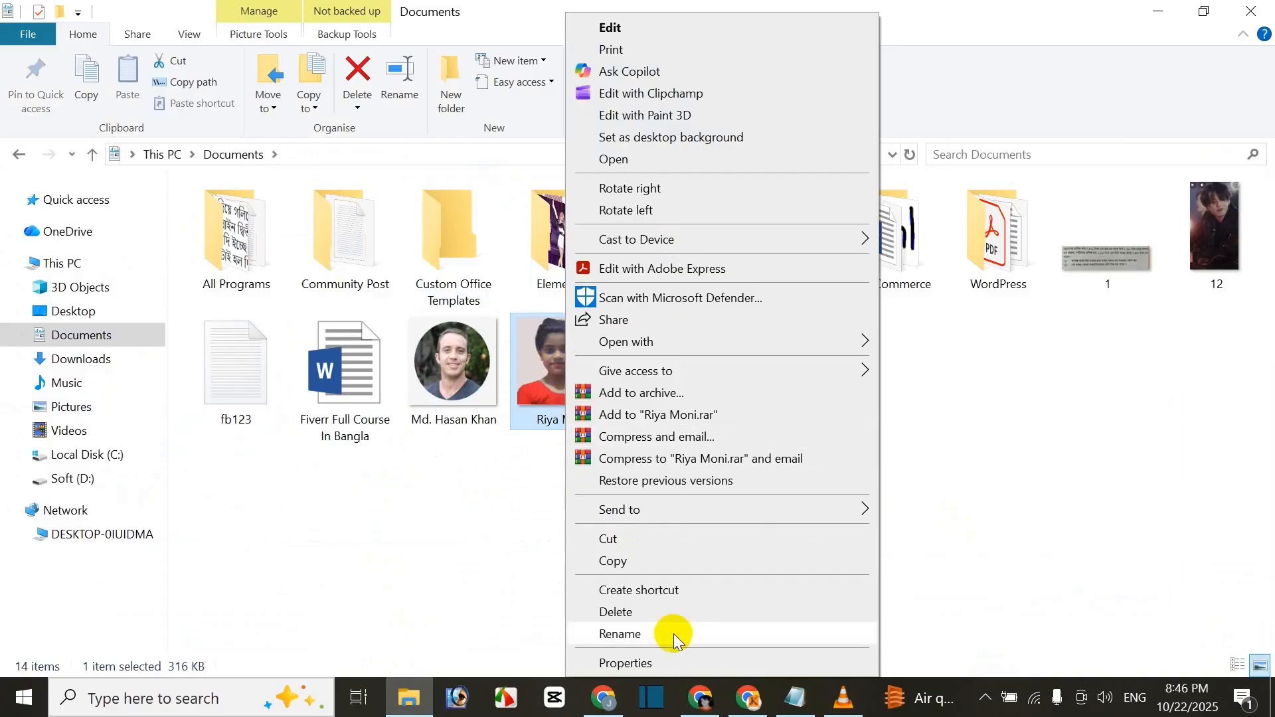
pyautogui.click(648, 664)
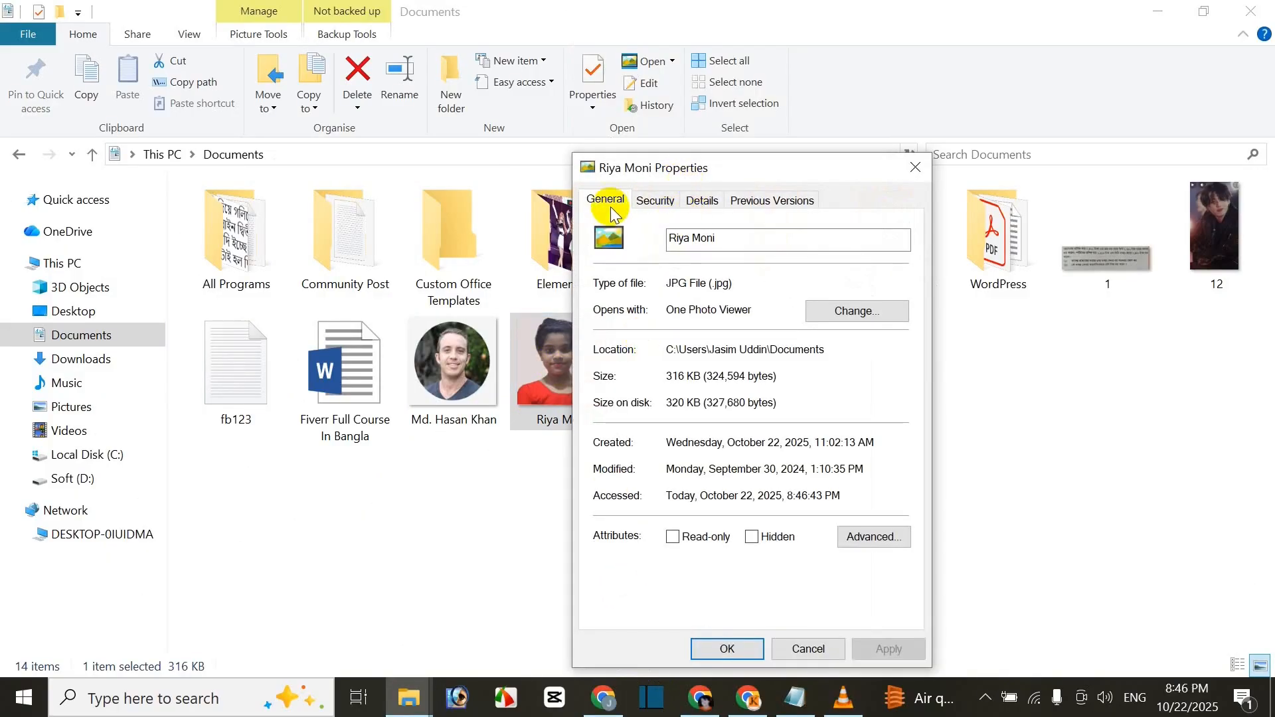
# Check the photo's Details to confirm it is a 1080 x 1080 pixel JPG
pyautogui.moveTo(672, 170); pyautogui.dragTo(621, 159)
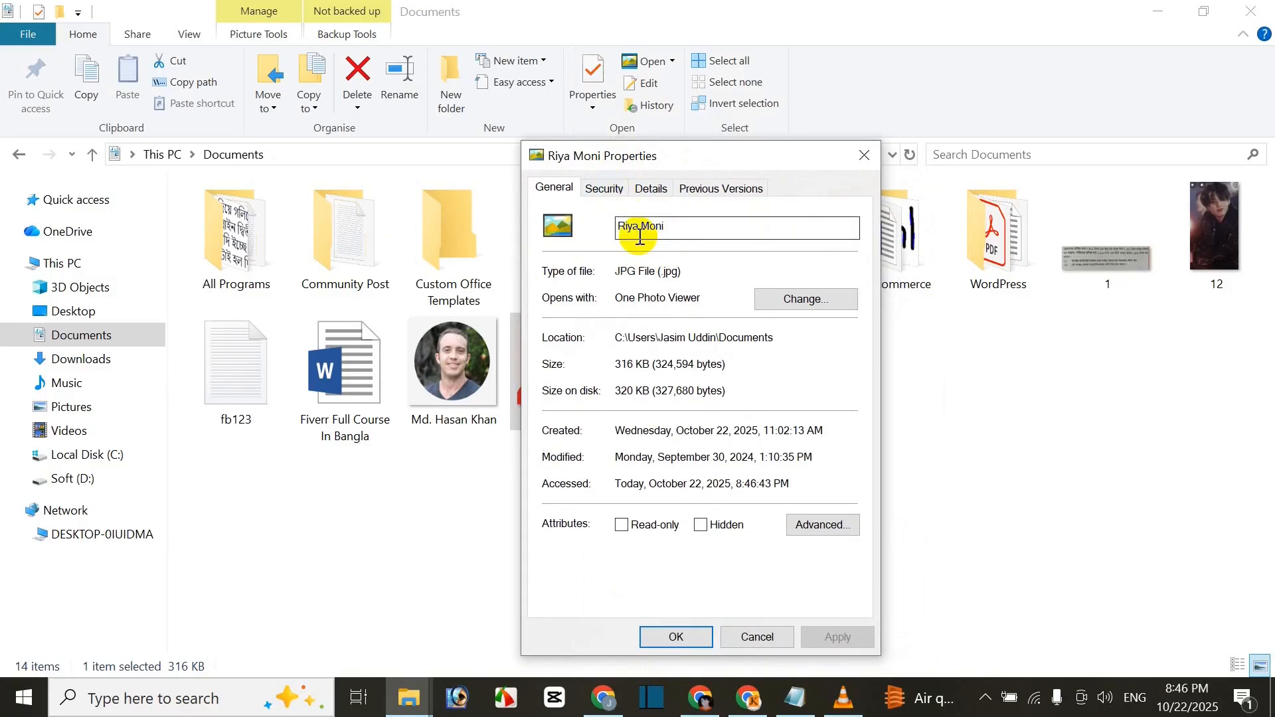
pyautogui.click(651, 188)
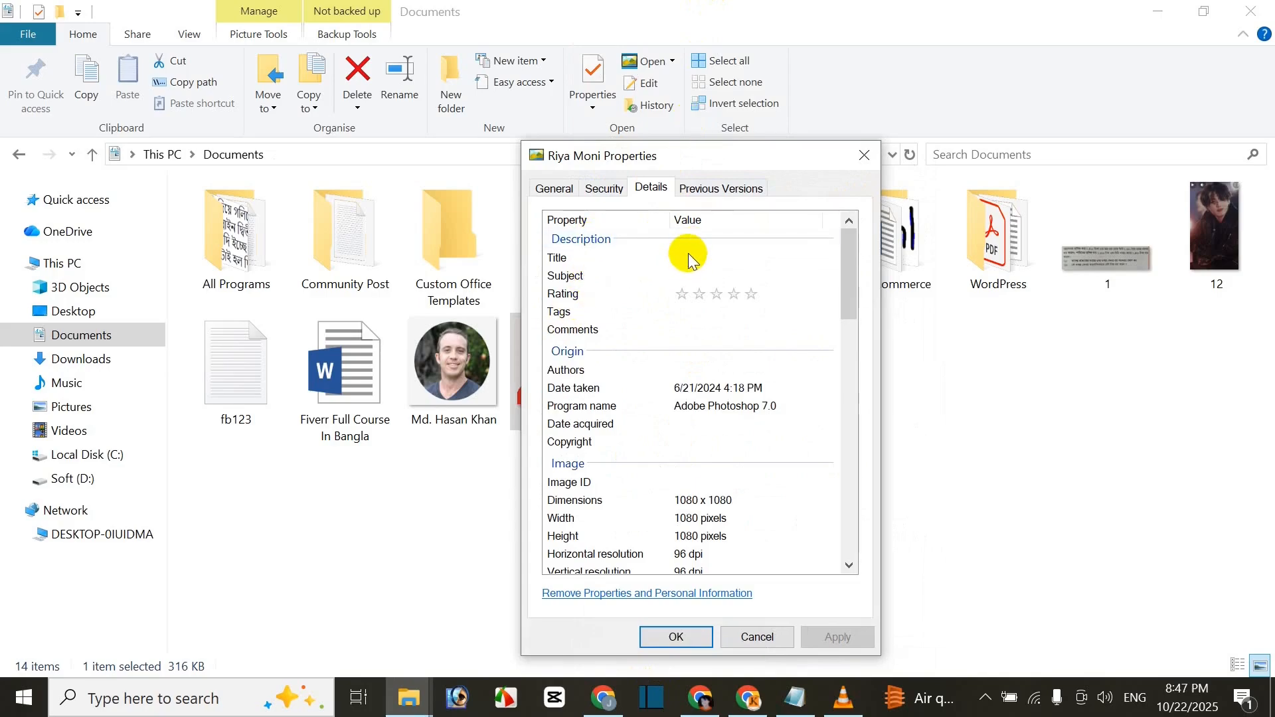
pyautogui.click(553, 191)
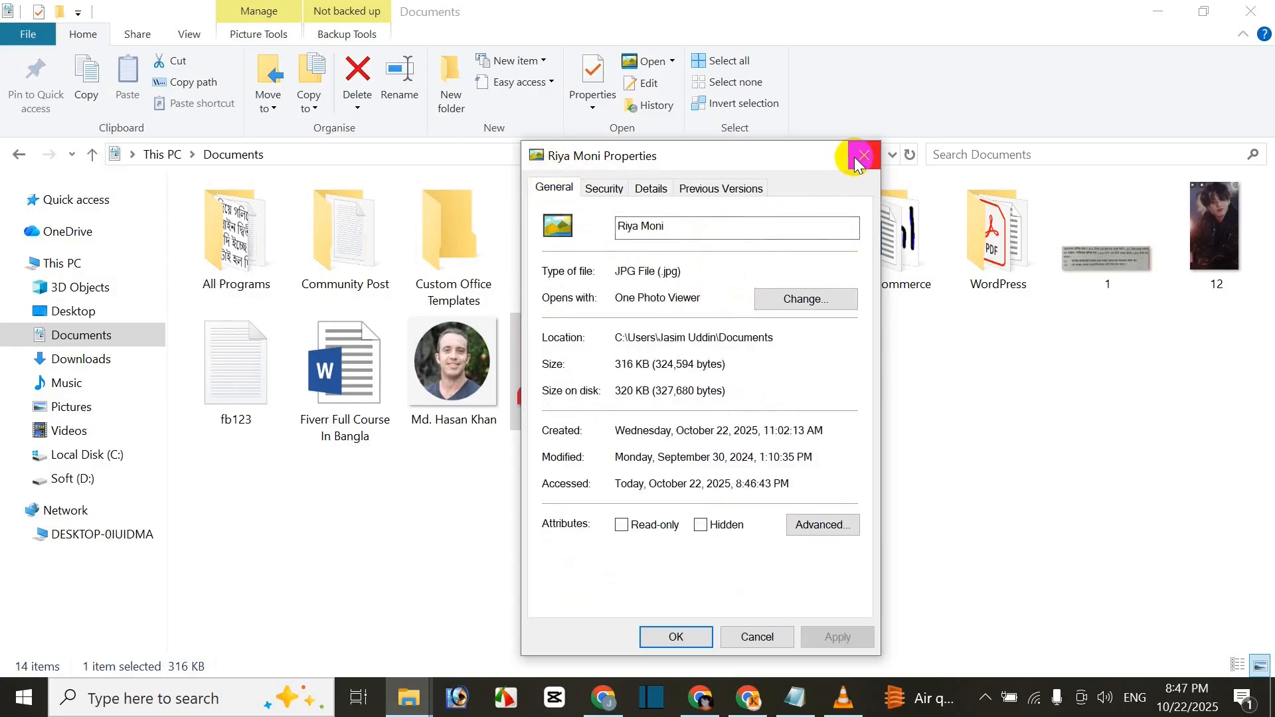
pyautogui.moveTo(726, 162); pyautogui.dragTo(922, 151)
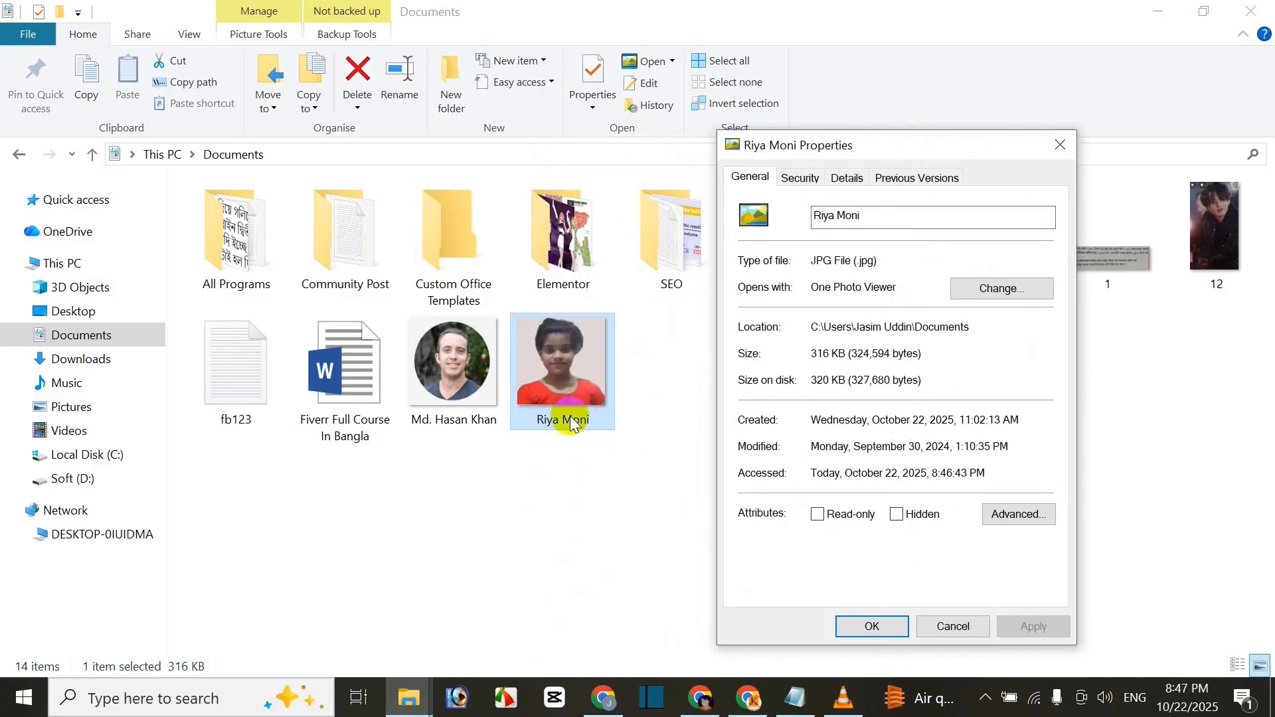
pyautogui.moveTo(826, 142); pyautogui.dragTo(579, 171)
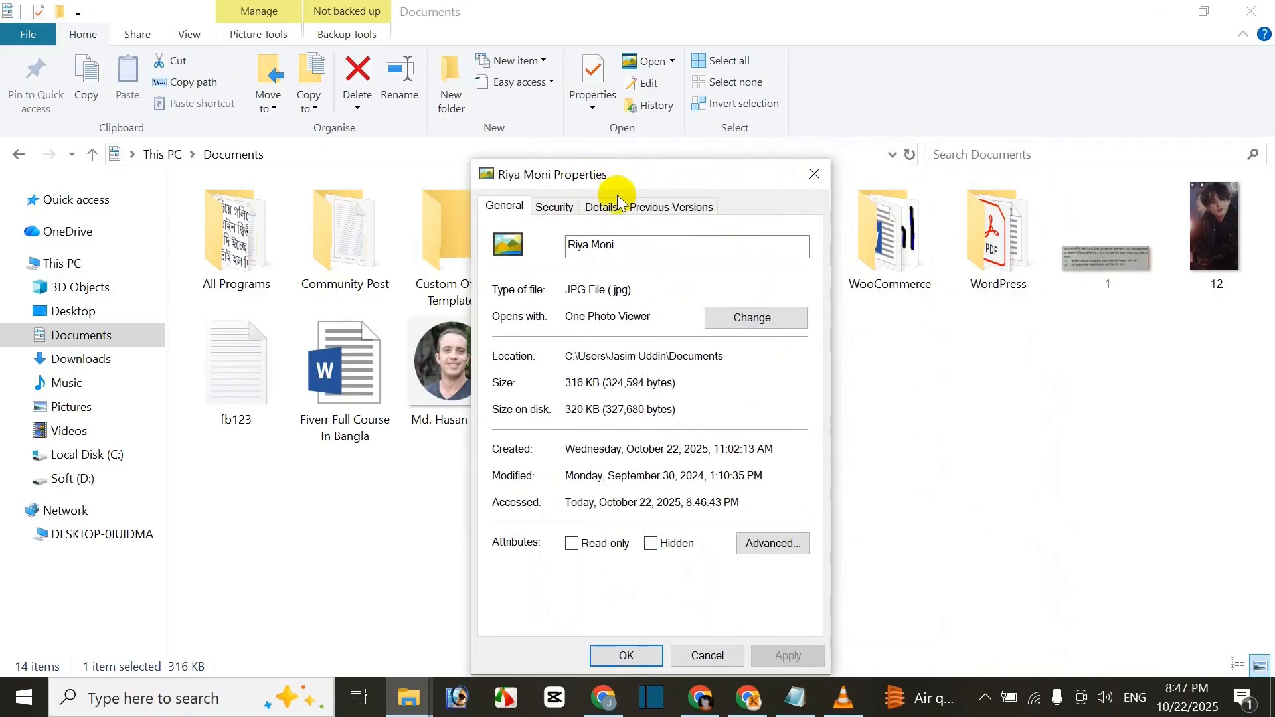
pyautogui.click(597, 208)
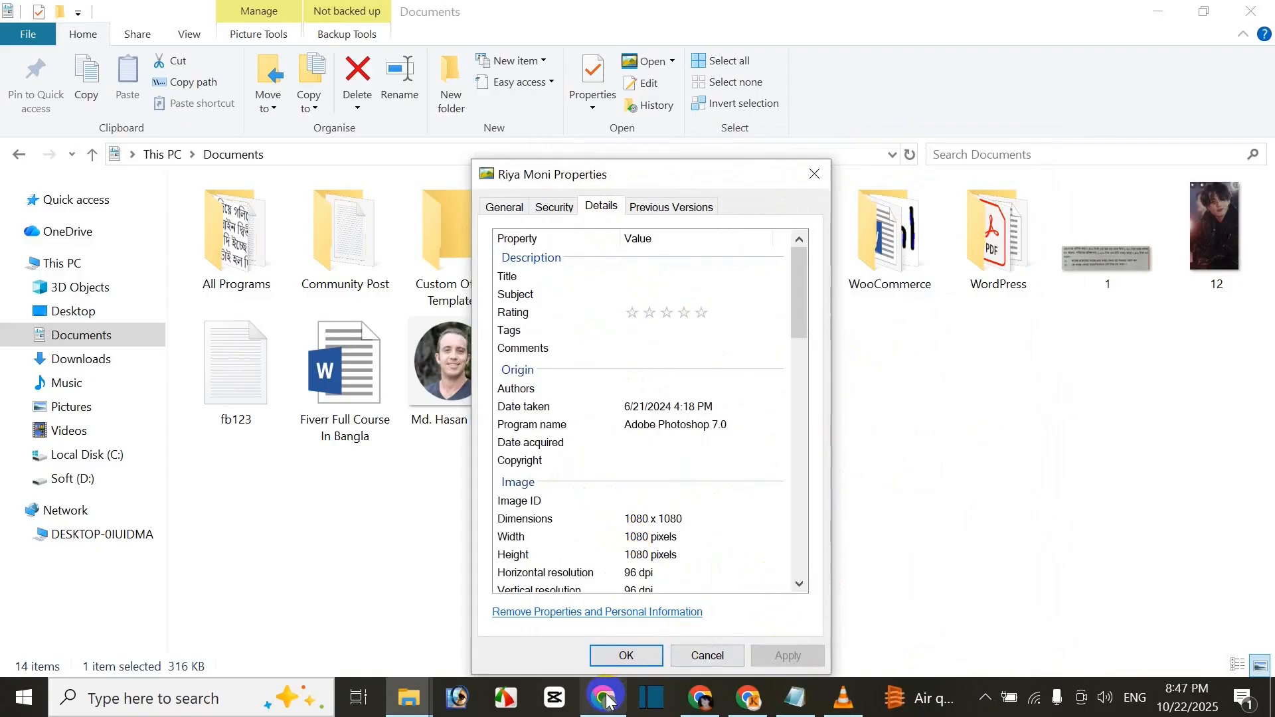
pyautogui.click(700, 697)
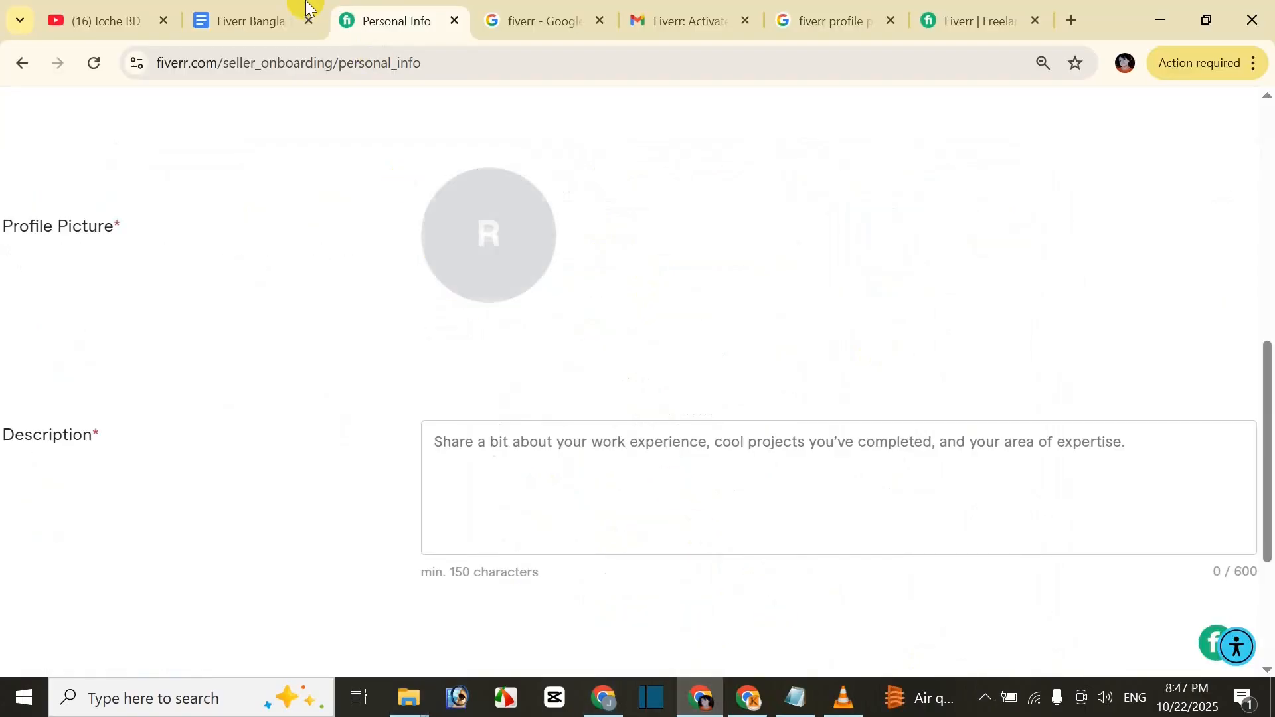
# Scroll through the Fiverr Bangla account notes, then bring the photo's properties back up
pyautogui.click(302, 10)
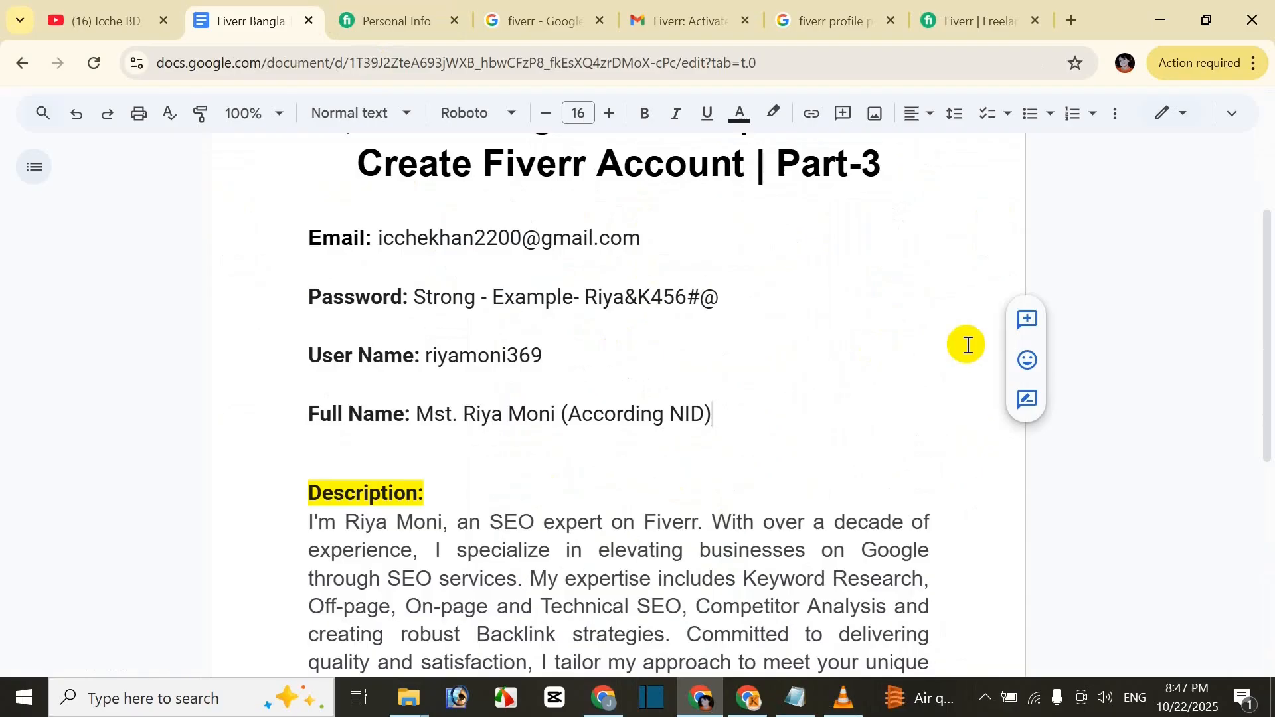
pyautogui.moveTo(1267, 299); pyautogui.dragTo(1224, 316)
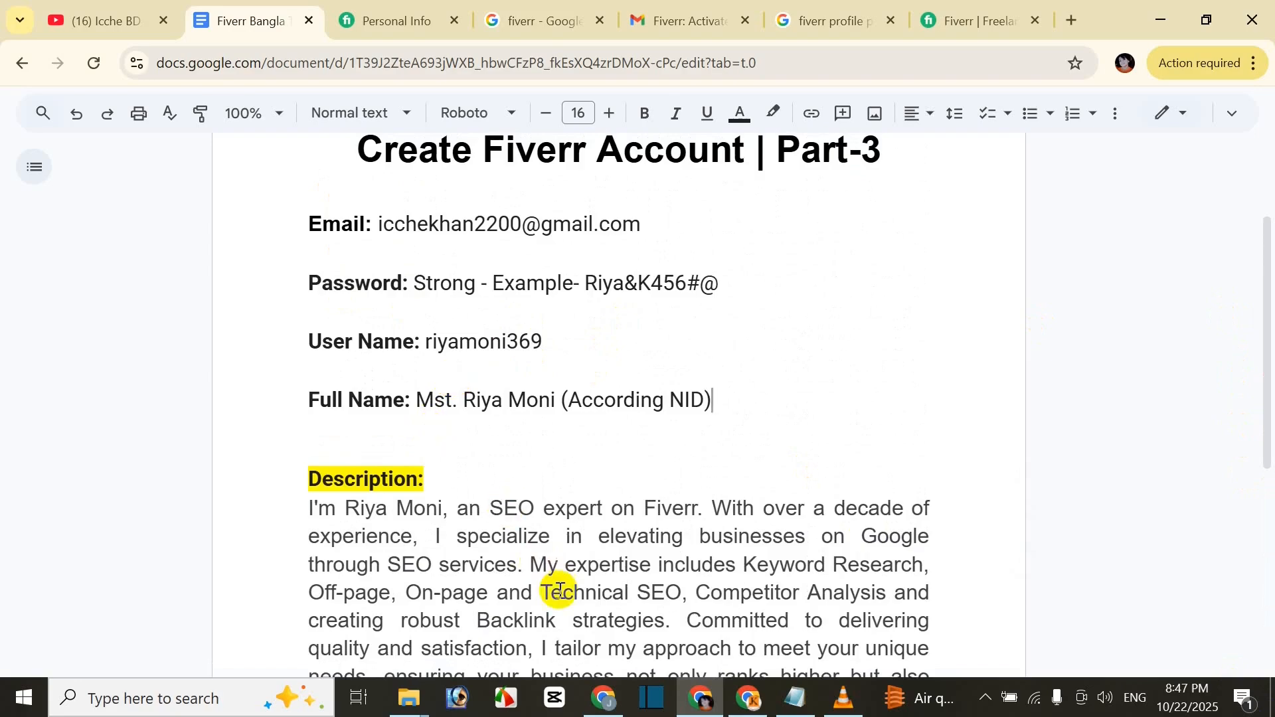
pyautogui.click(408, 710)
# Fill the photo's Title and Subject with the seller's name and rate it five stars
pyautogui.moveTo(407, 711)
pyautogui.click(515, 628)
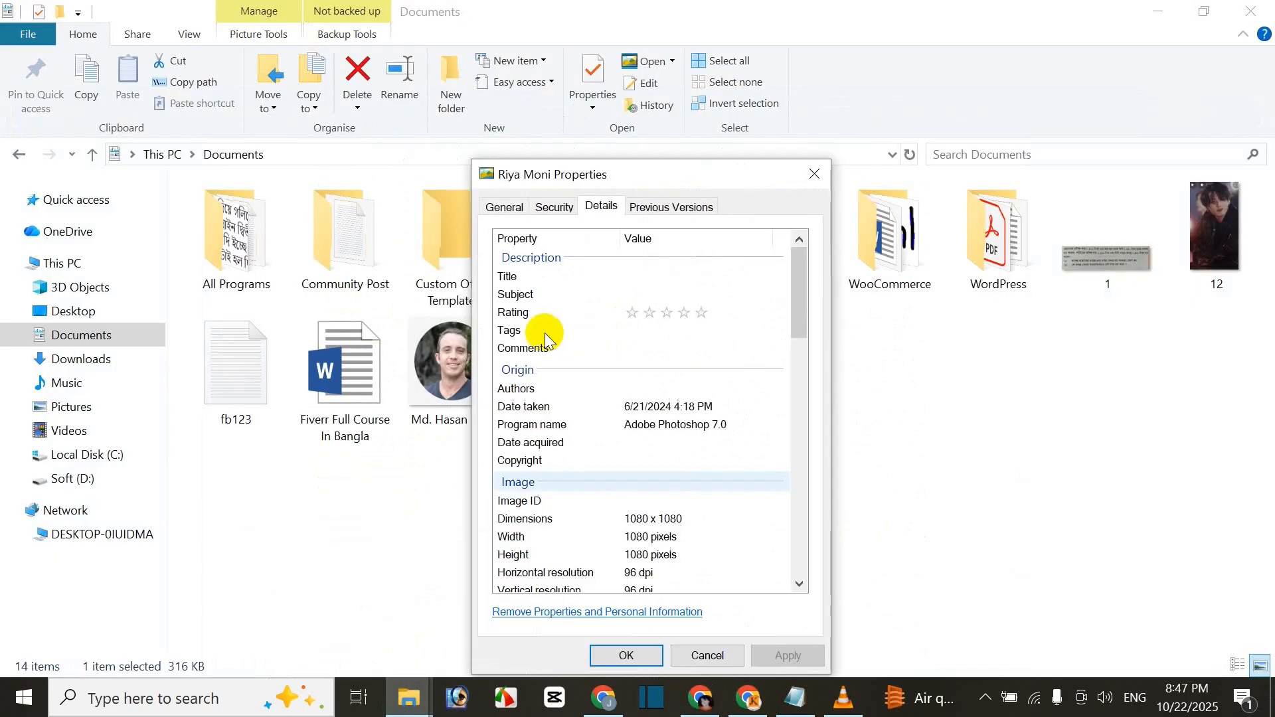
pyautogui.click(648, 279)
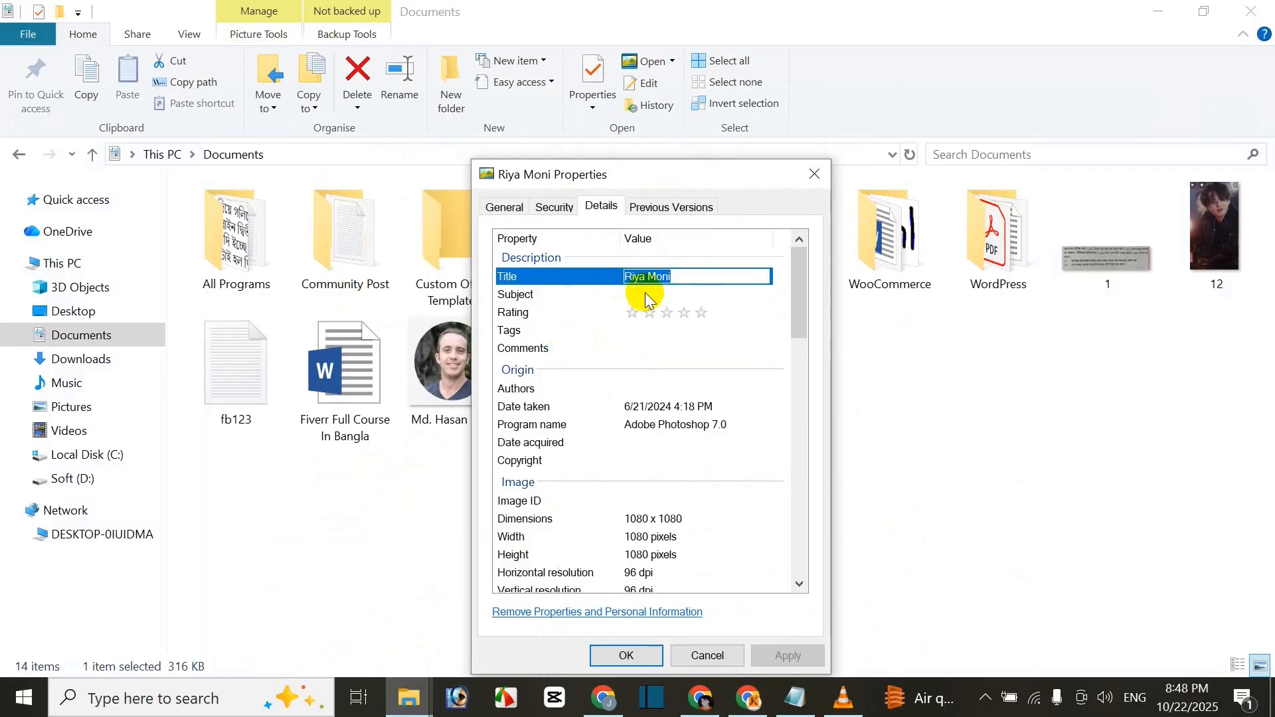
pyautogui.click(641, 294)
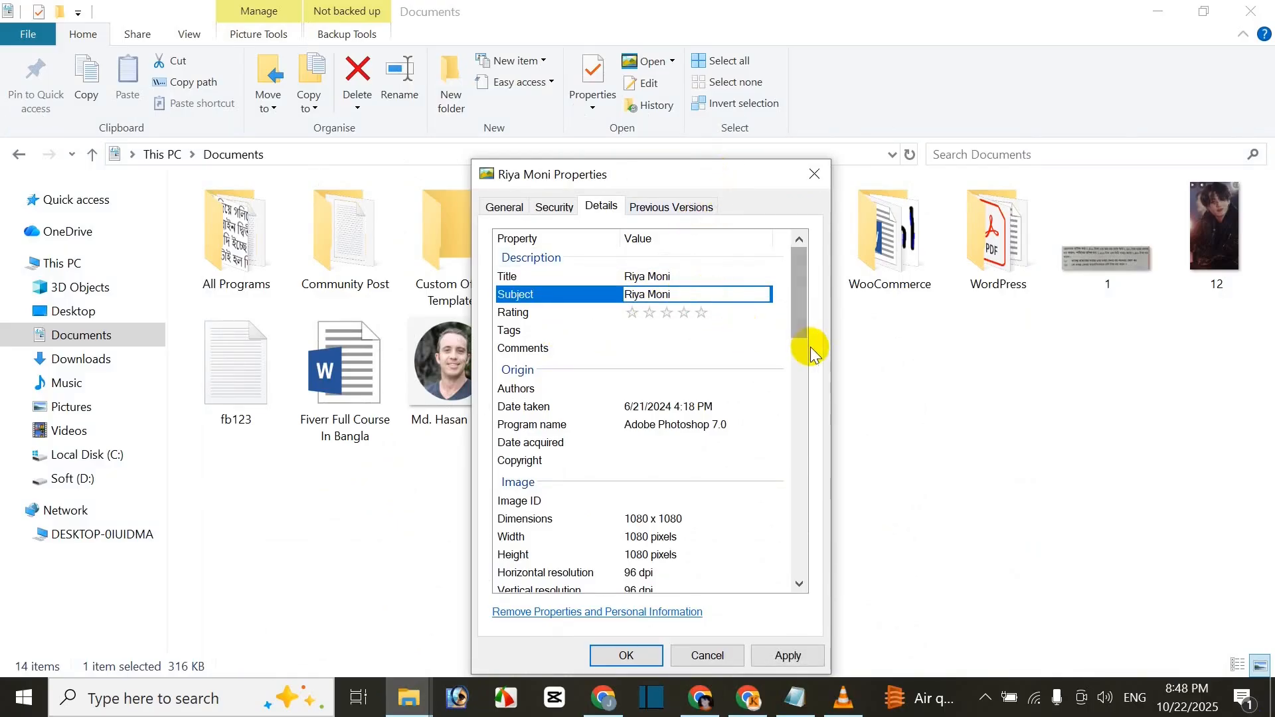
pyautogui.click(701, 313)
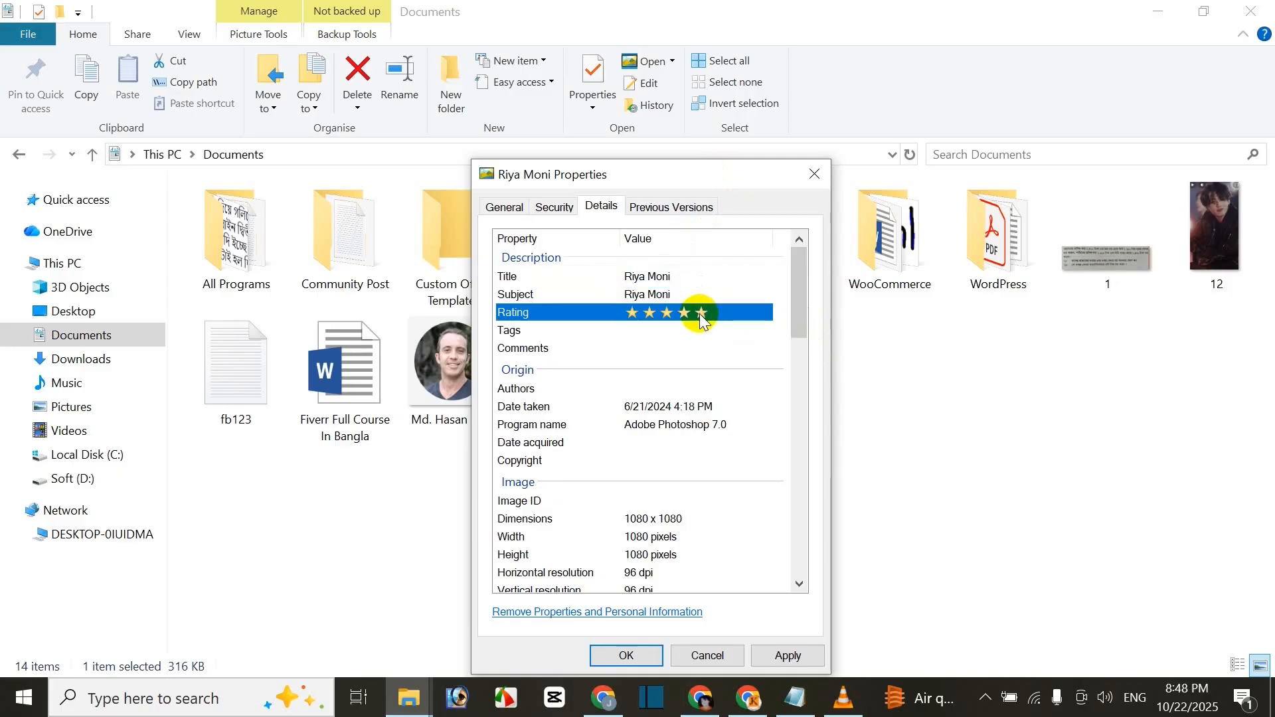
# Copy the SEO keywords from the notes and add them as the photo's tags
pyautogui.click(658, 330)
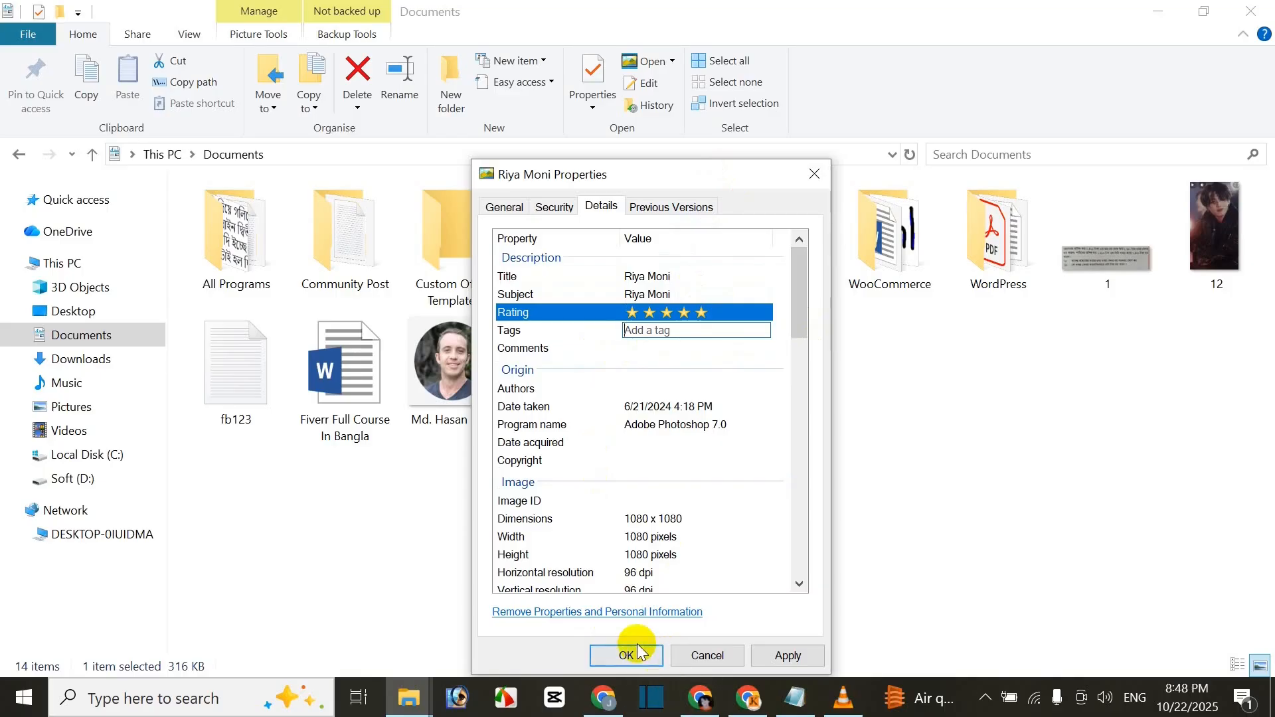
pyautogui.click(704, 699)
pyautogui.scroll(-1, 563, 366)
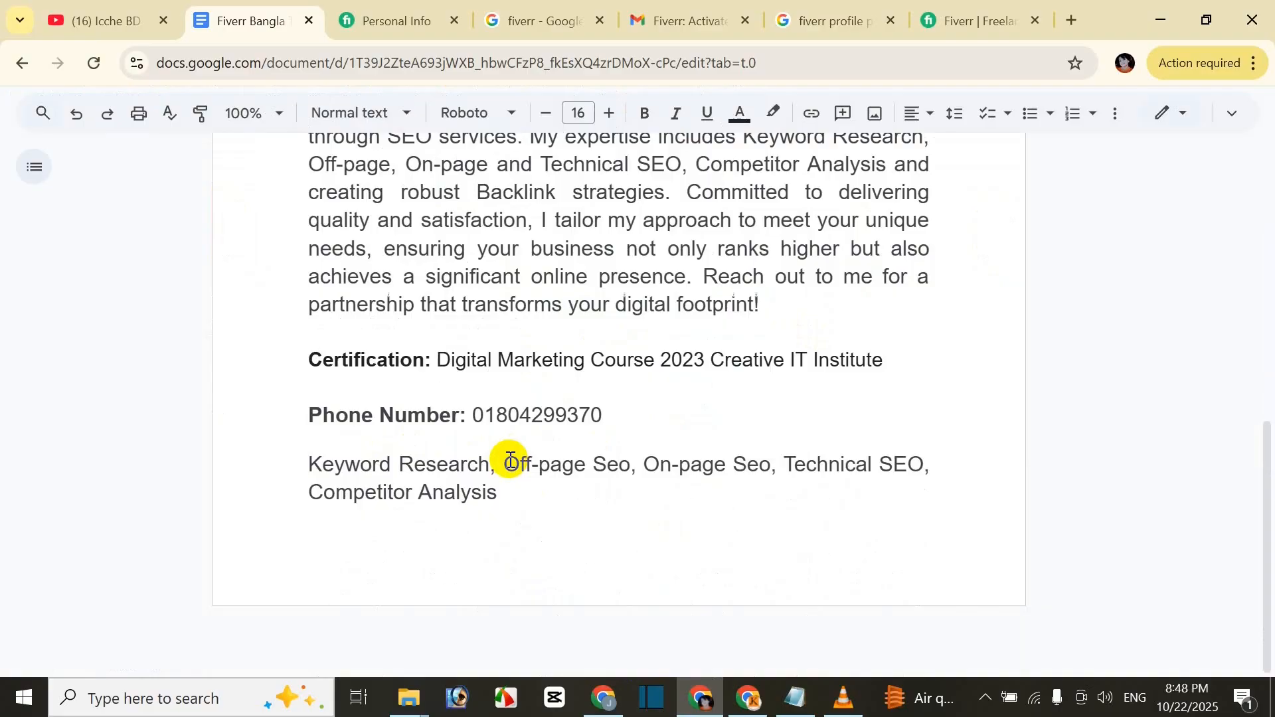
pyautogui.moveTo(510, 461); pyautogui.dragTo(523, 488)
pyautogui.hotkey('ctrl', 'c')
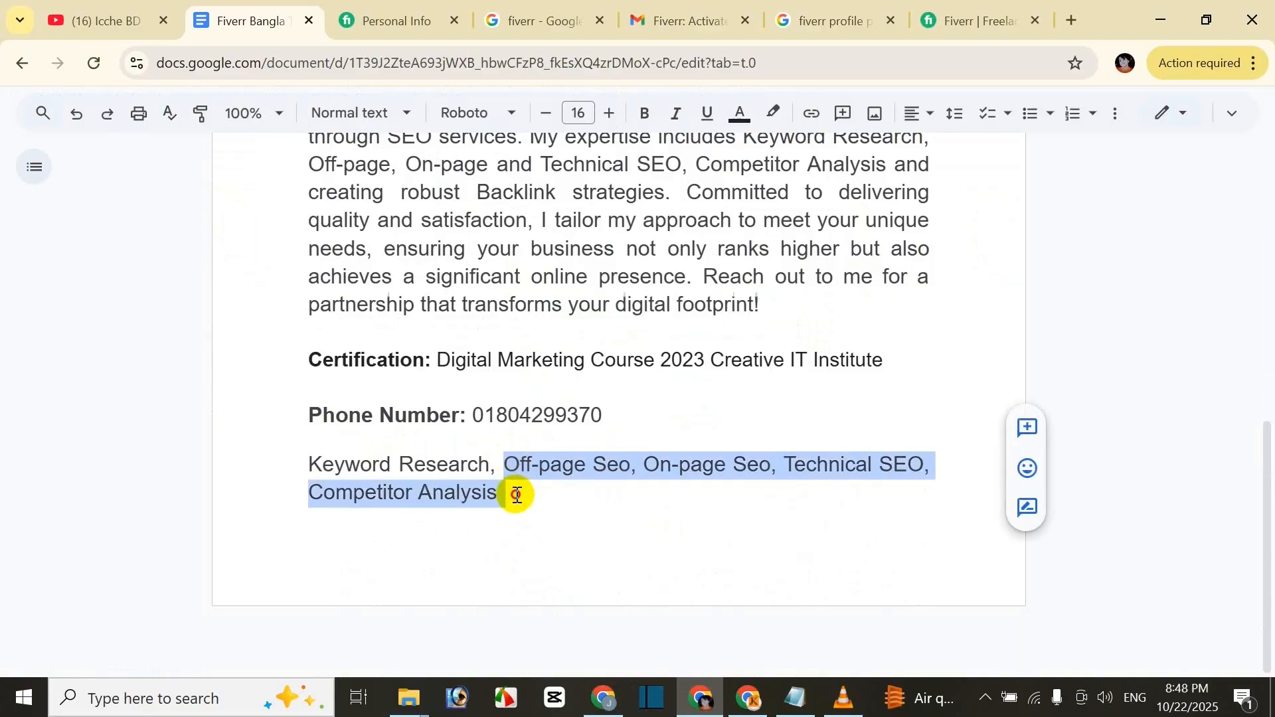
pyautogui.click(408, 697)
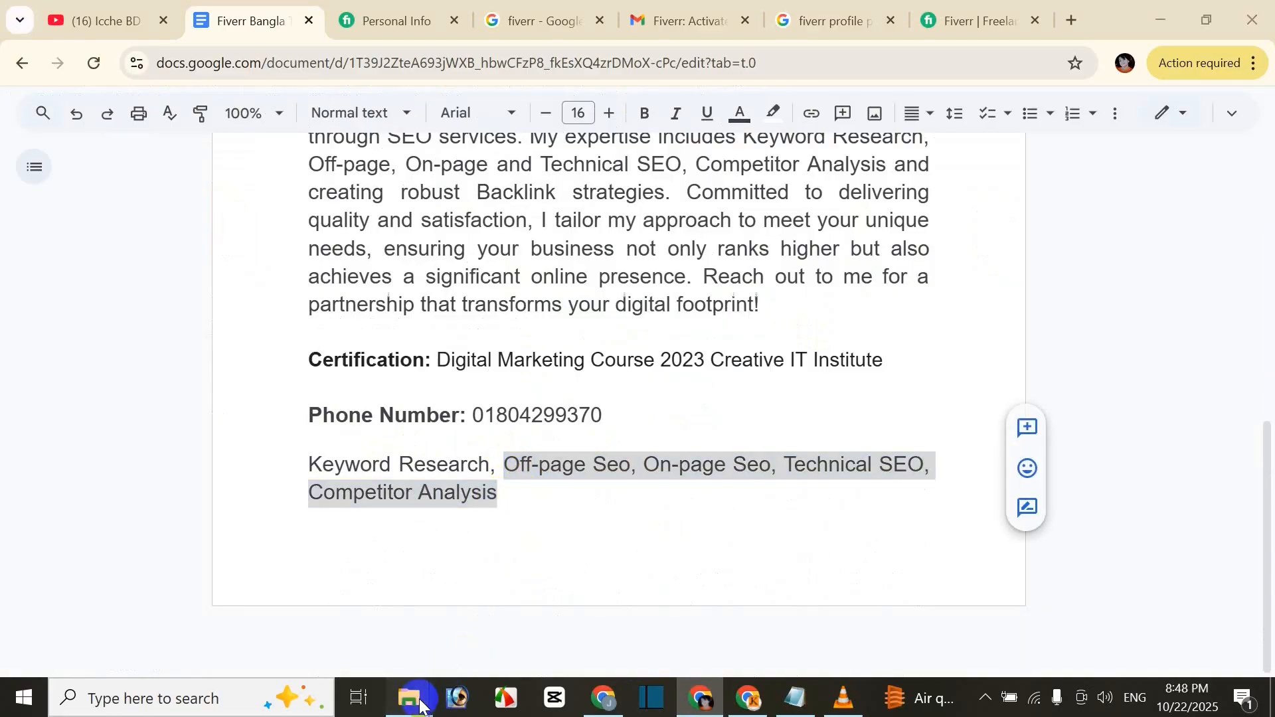
pyautogui.click(449, 667)
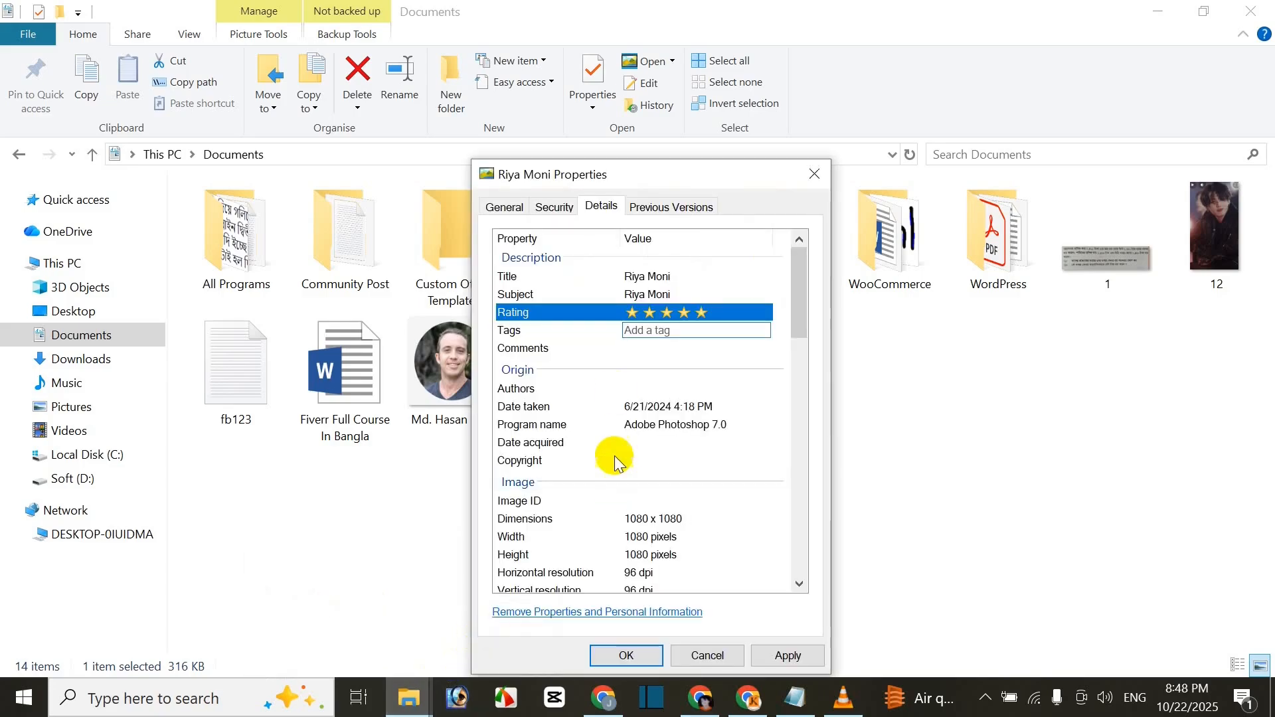
pyautogui.click(641, 335)
pyautogui.hotkey('ctrl', 'v')
pyautogui.write(';')
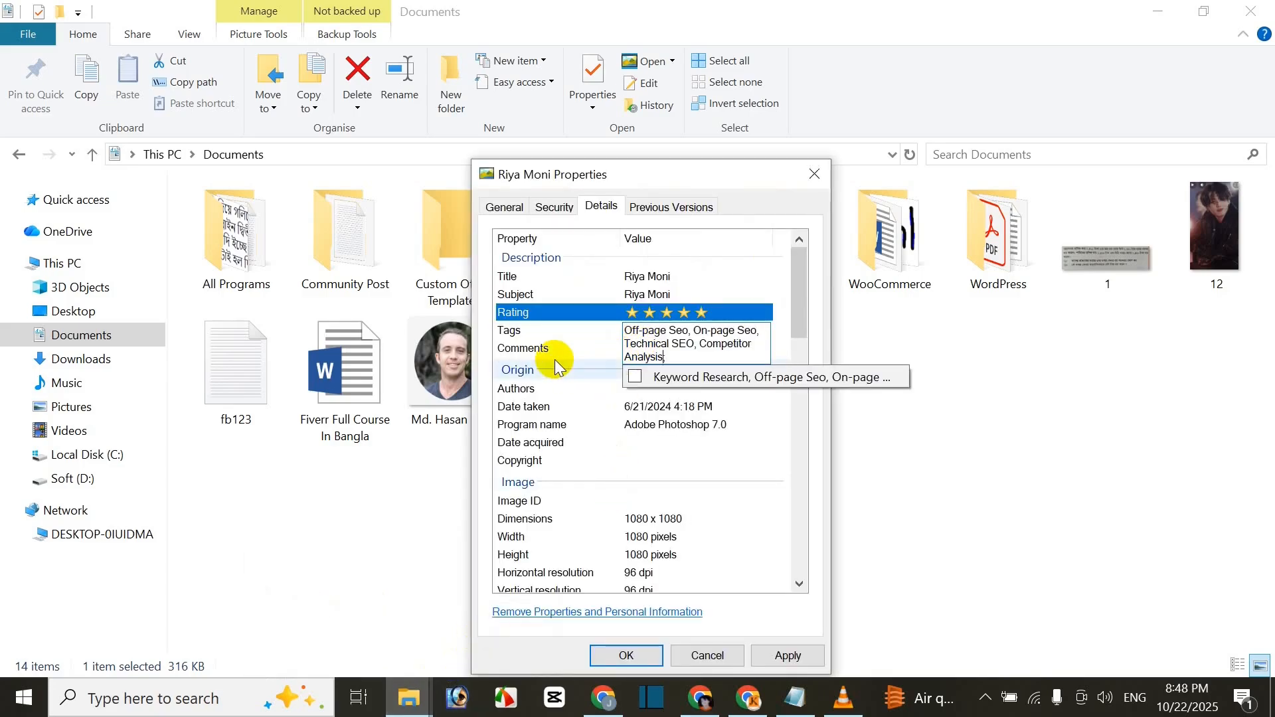
pyautogui.click(556, 360)
# Paste the notes' description paragraph into Comments, then apply and save the photo properties
pyautogui.click(628, 350)
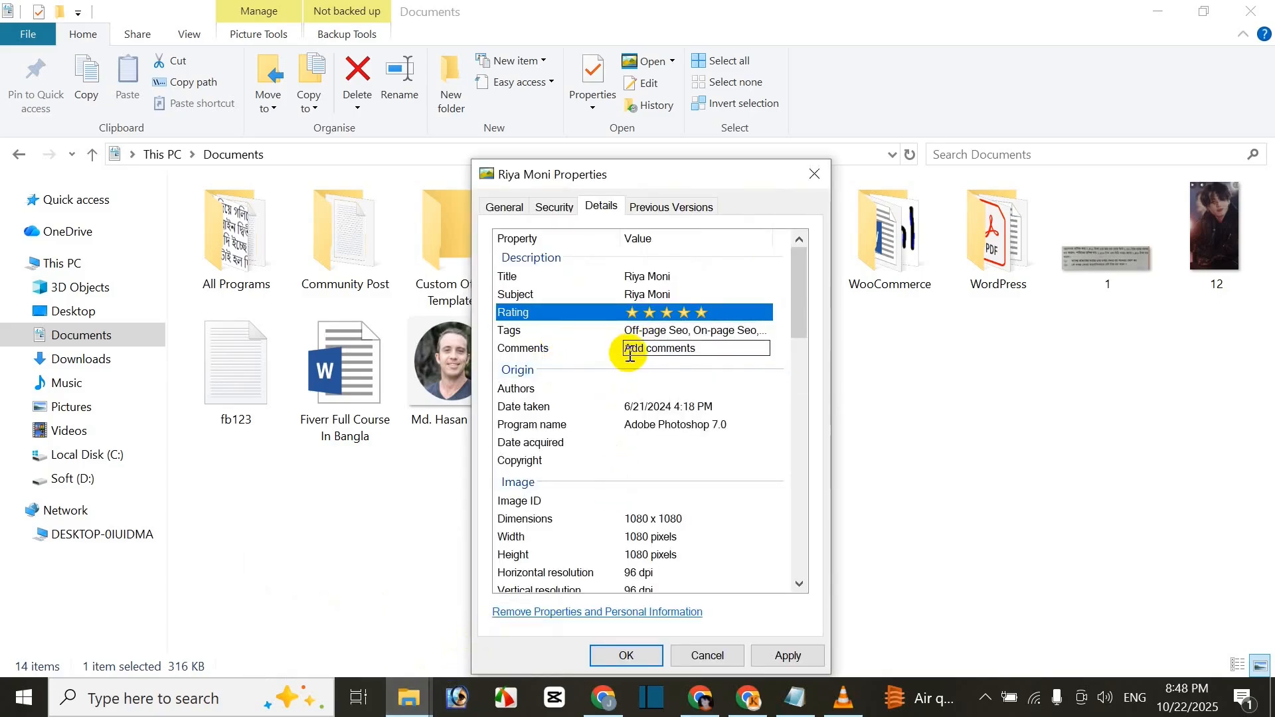
pyautogui.click(630, 354)
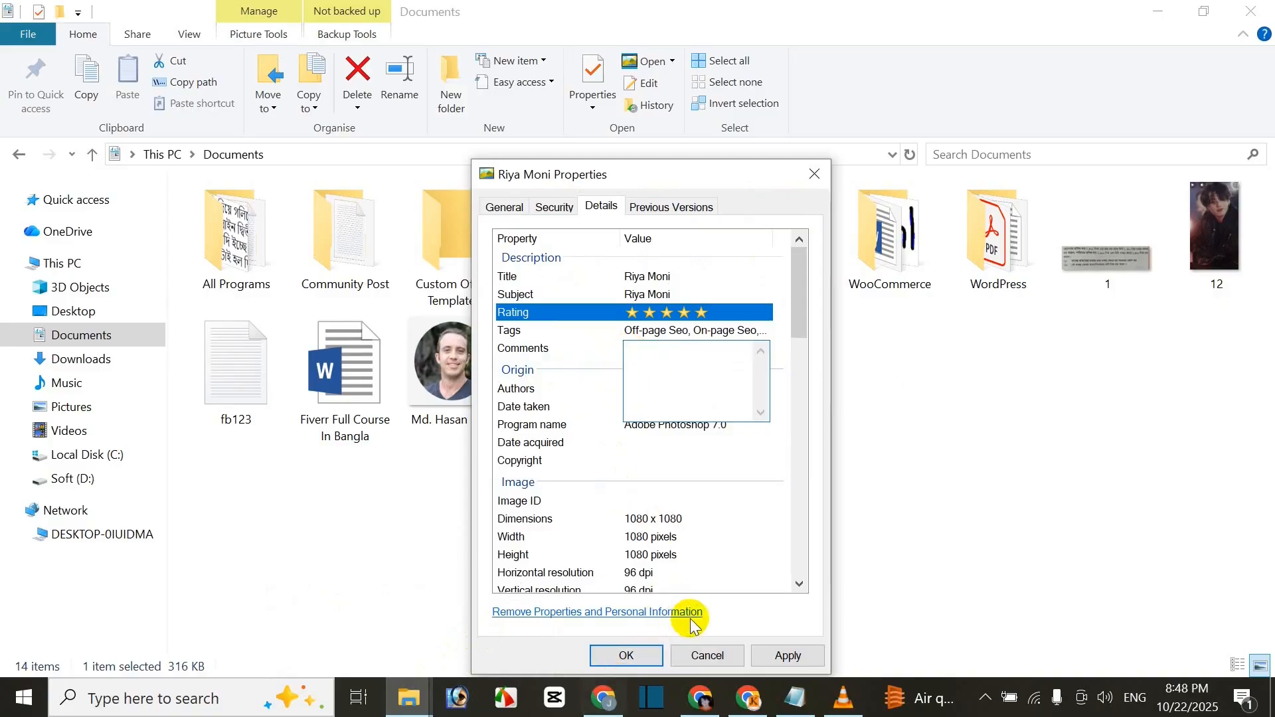
pyautogui.click(701, 697)
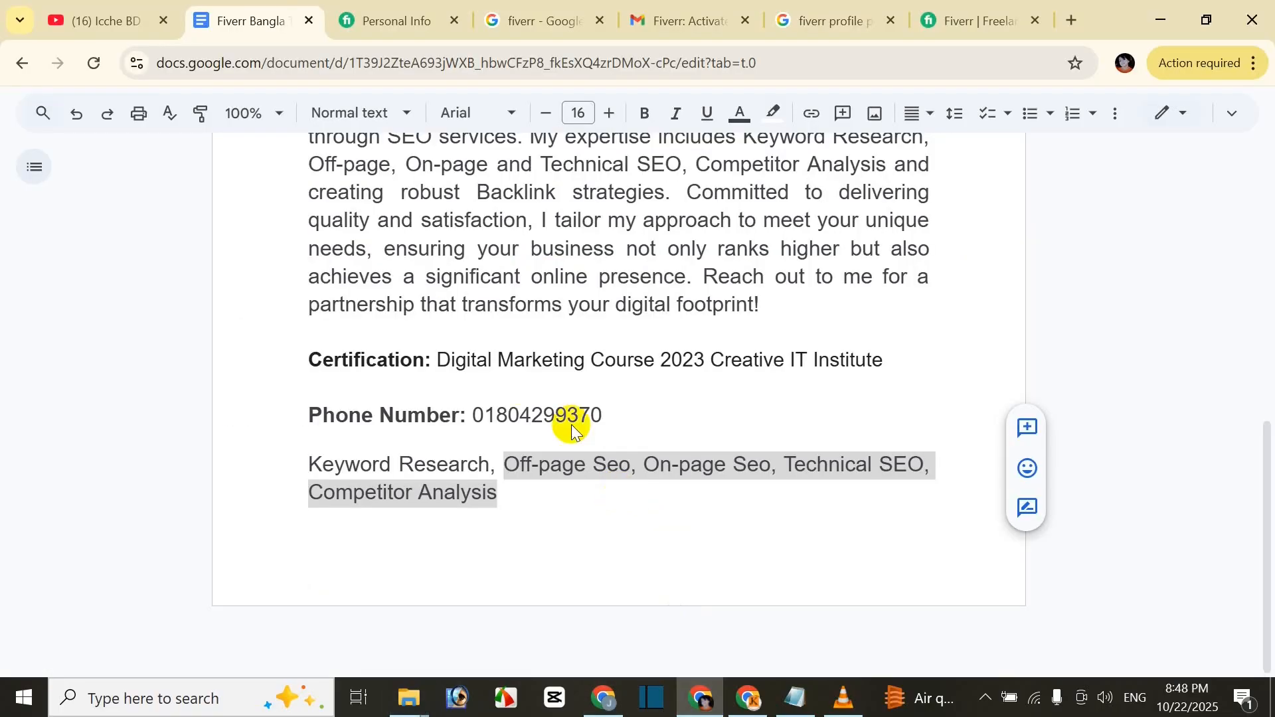
pyautogui.scroll(10, 571, 430)
pyautogui.moveTo(1264, 277); pyautogui.dragTo(1264, 407)
pyautogui.click(324, 307)
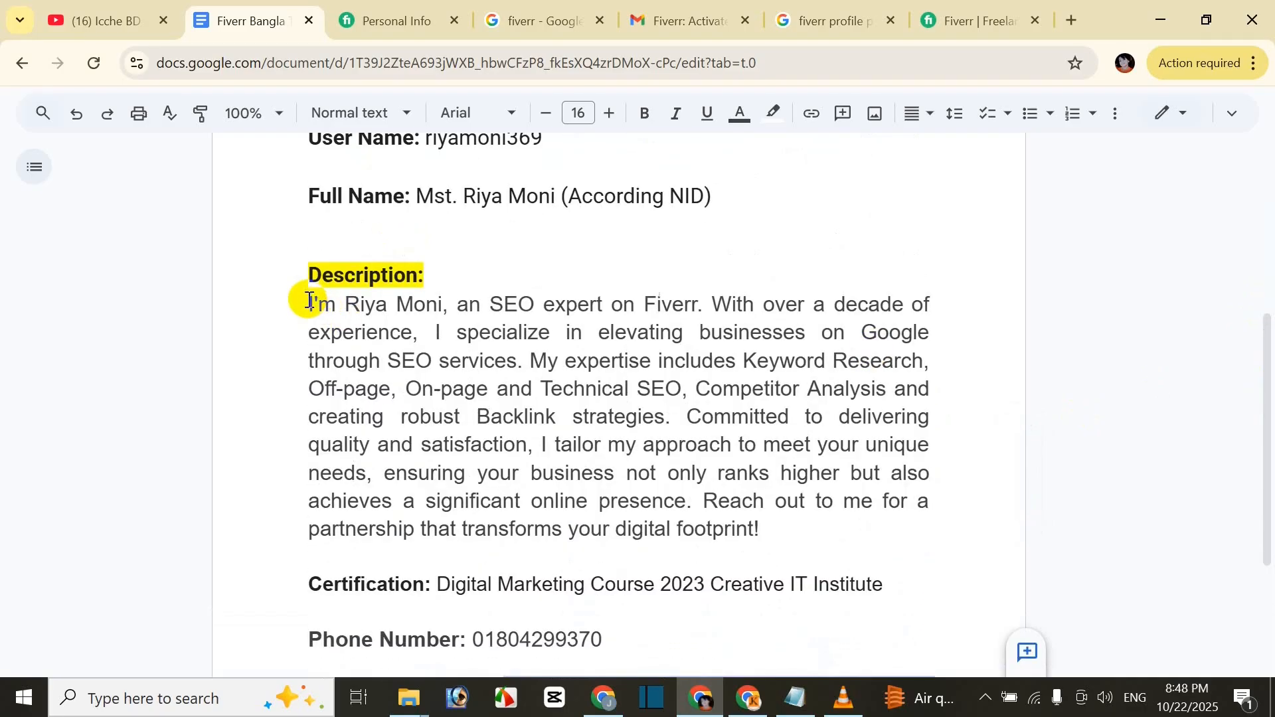
pyautogui.moveTo(310, 303); pyautogui.dragTo(779, 525)
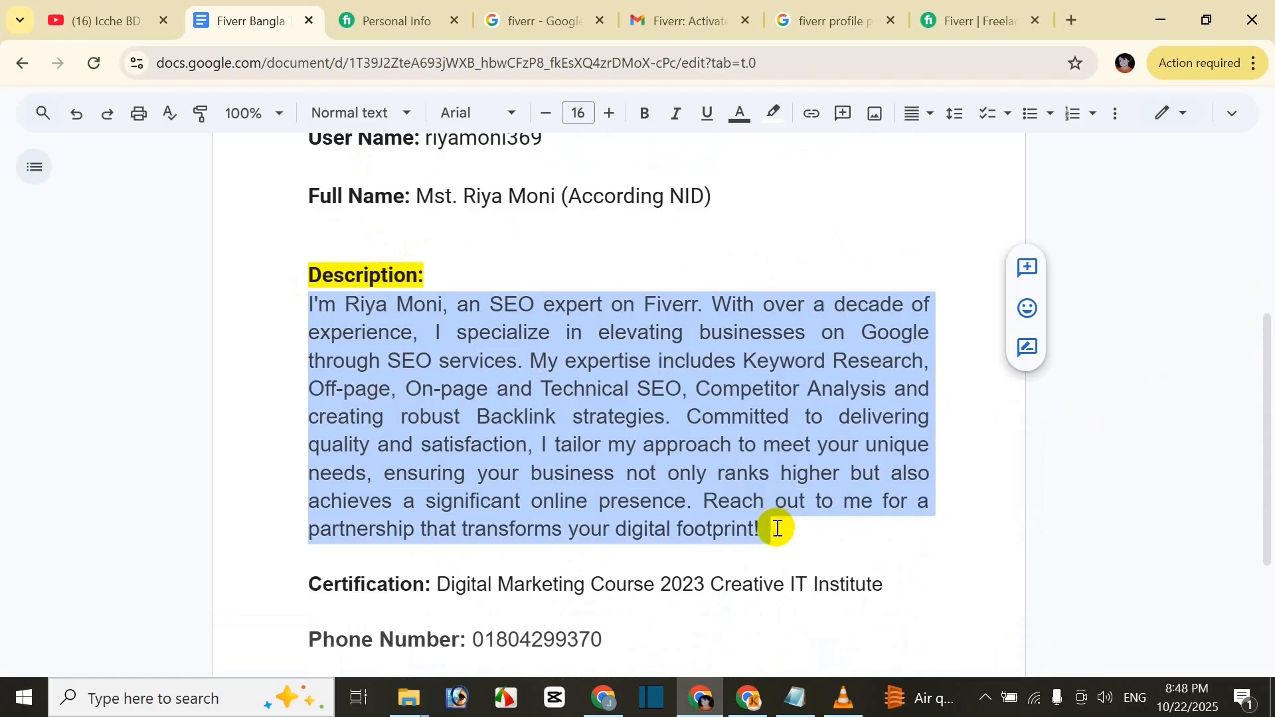
pyautogui.click(408, 697)
pyautogui.moveTo(408, 696)
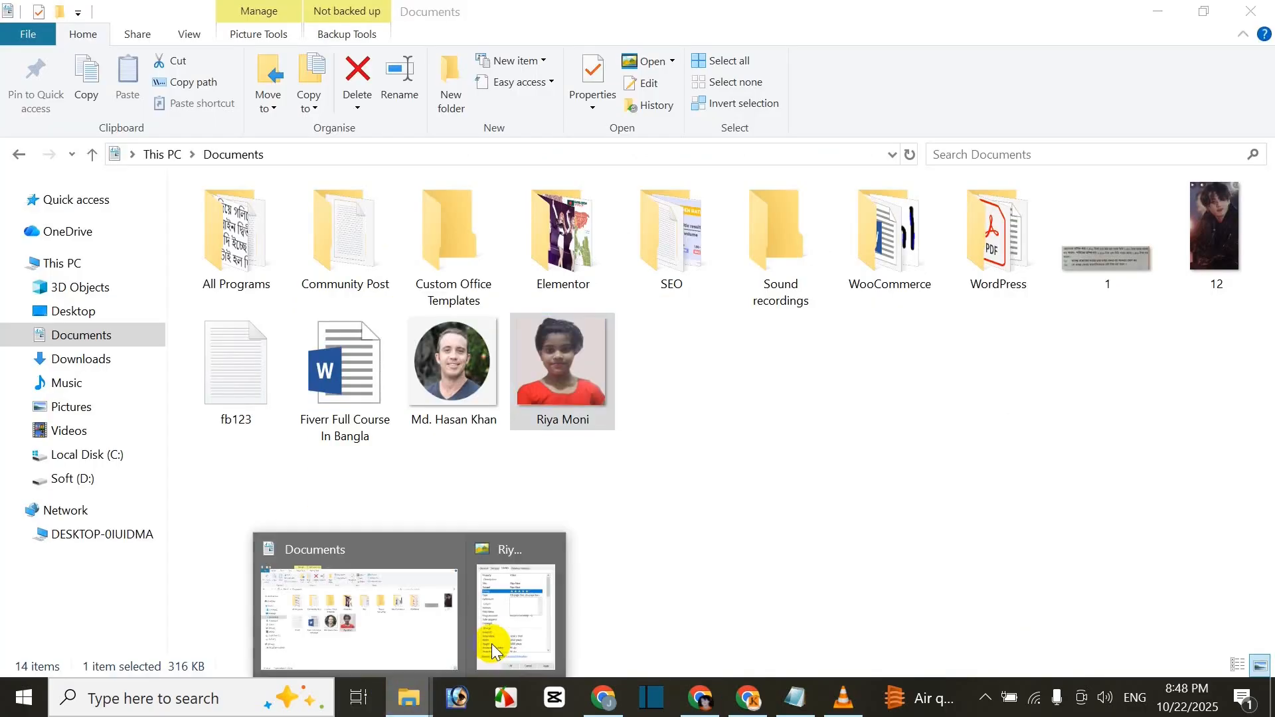
pyautogui.click(492, 650)
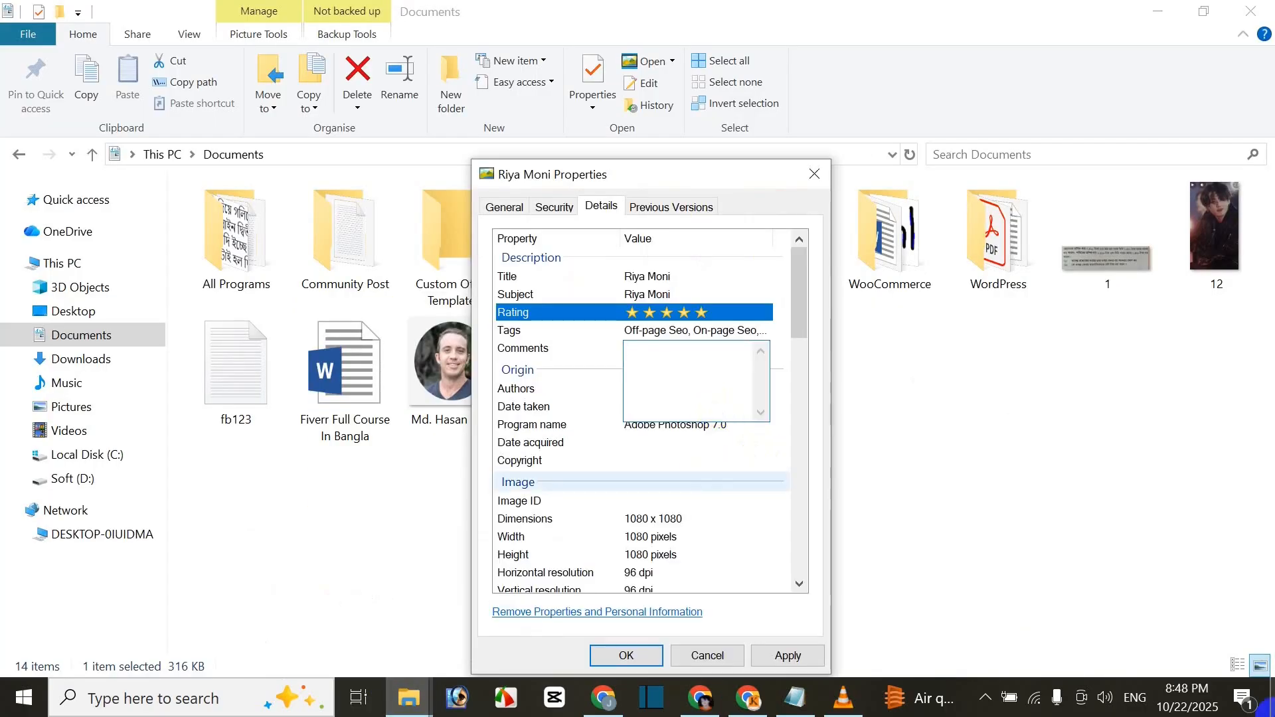
pyautogui.hotkey('ctrl', 'v')
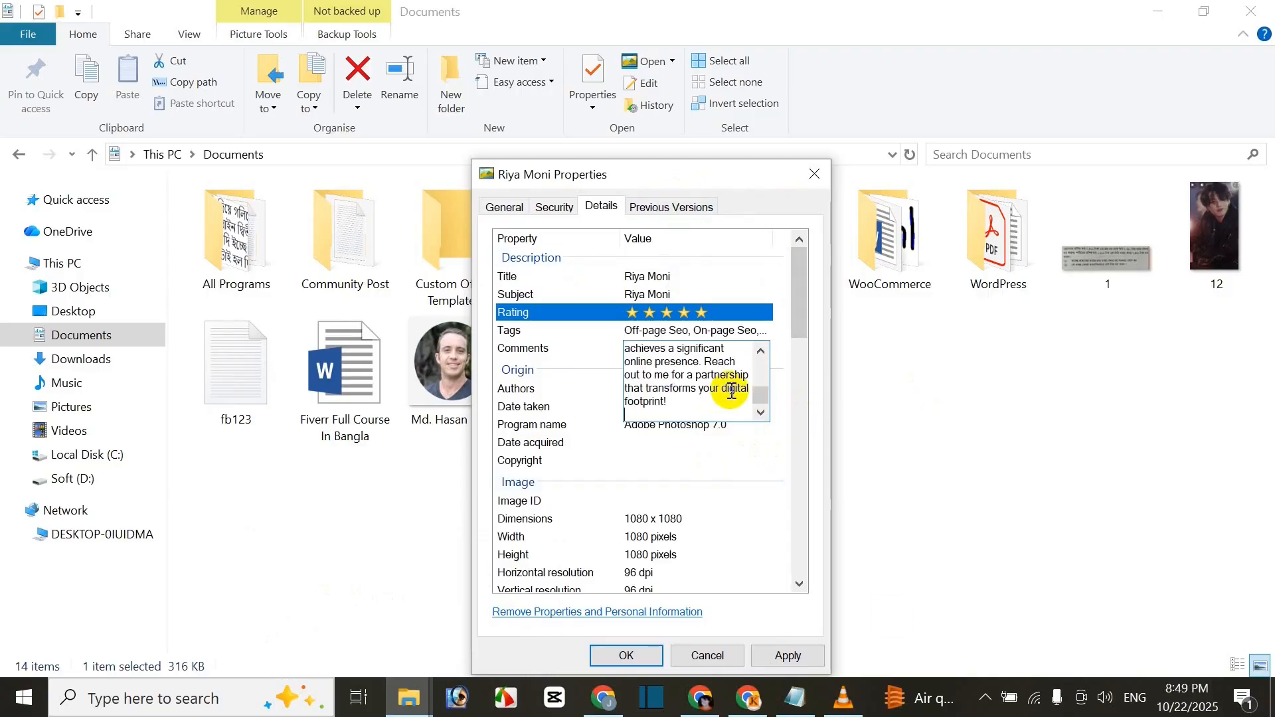
pyautogui.press('Return')
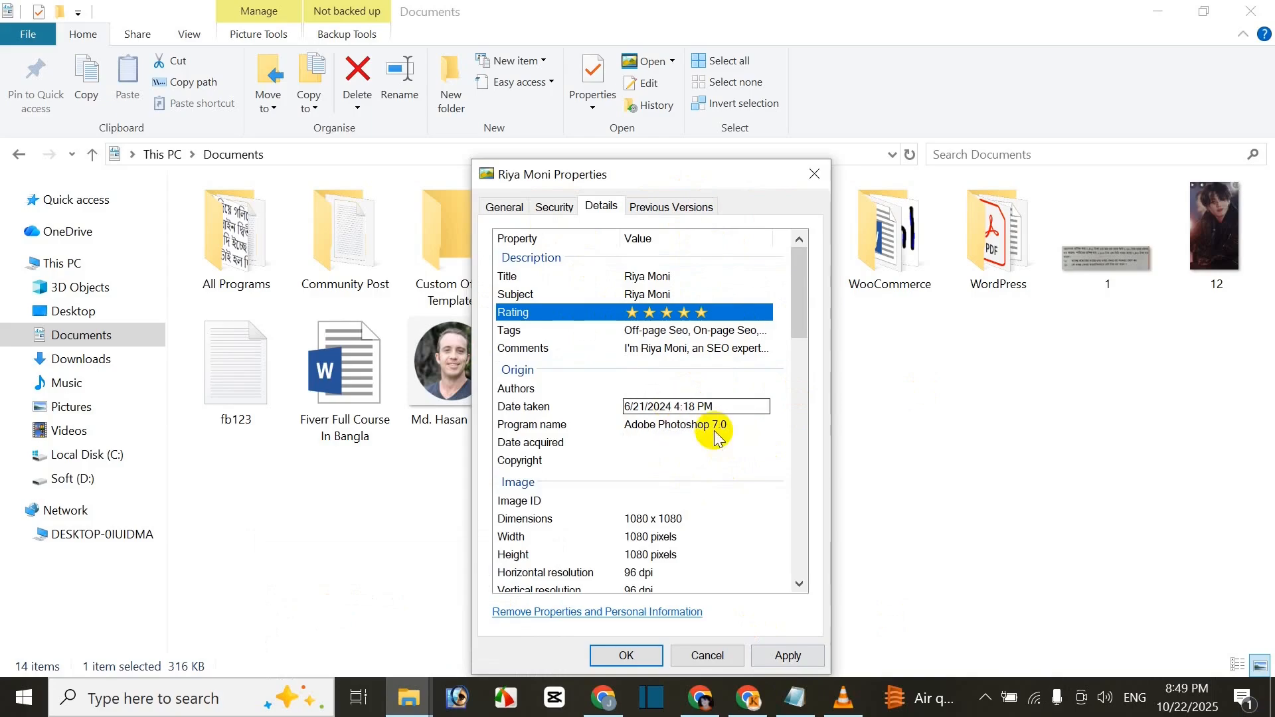
pyautogui.click(787, 656)
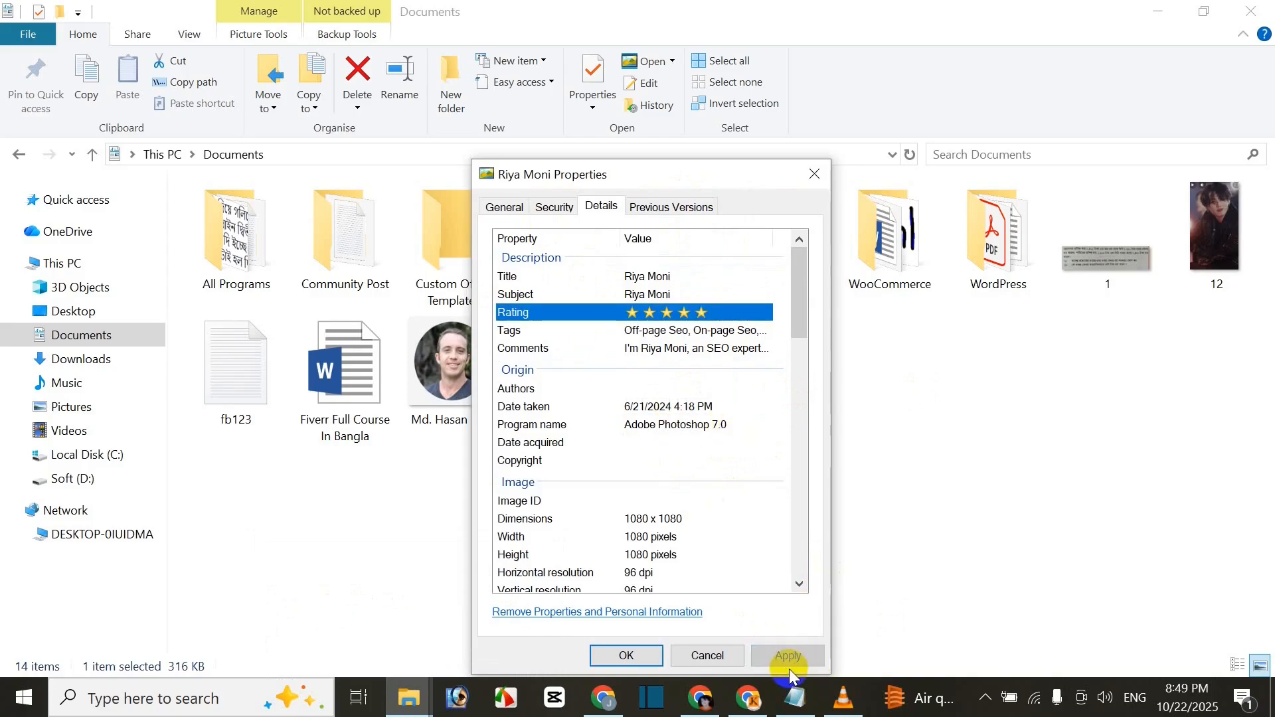
pyautogui.click(624, 656)
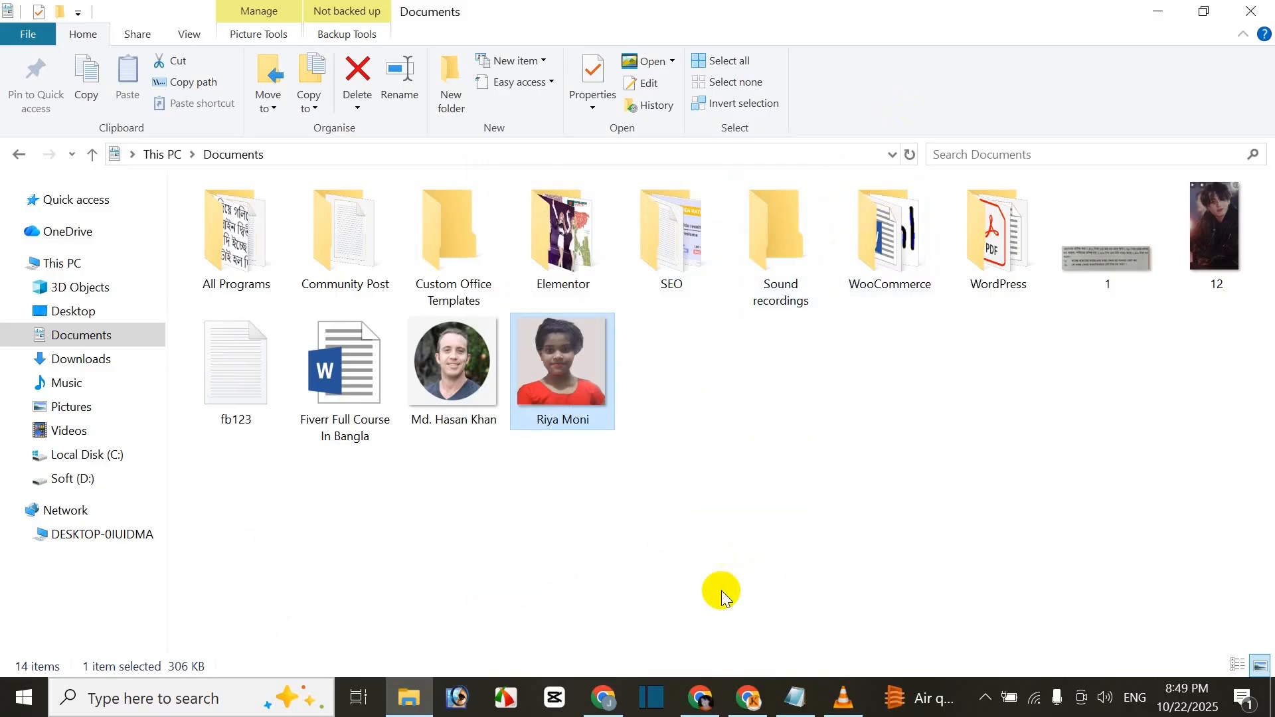
# Upload the portrait photo as the profile picture, then focus the Description box
pyautogui.click(701, 697)
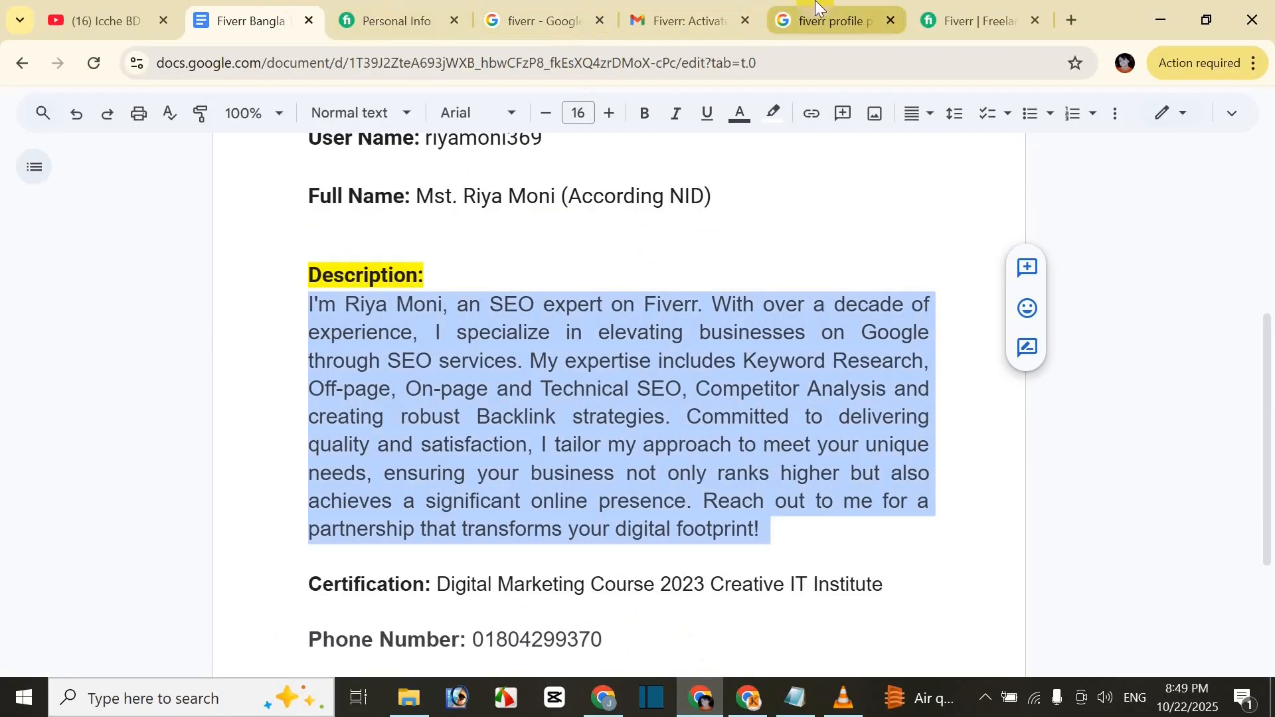
pyautogui.click(385, 20)
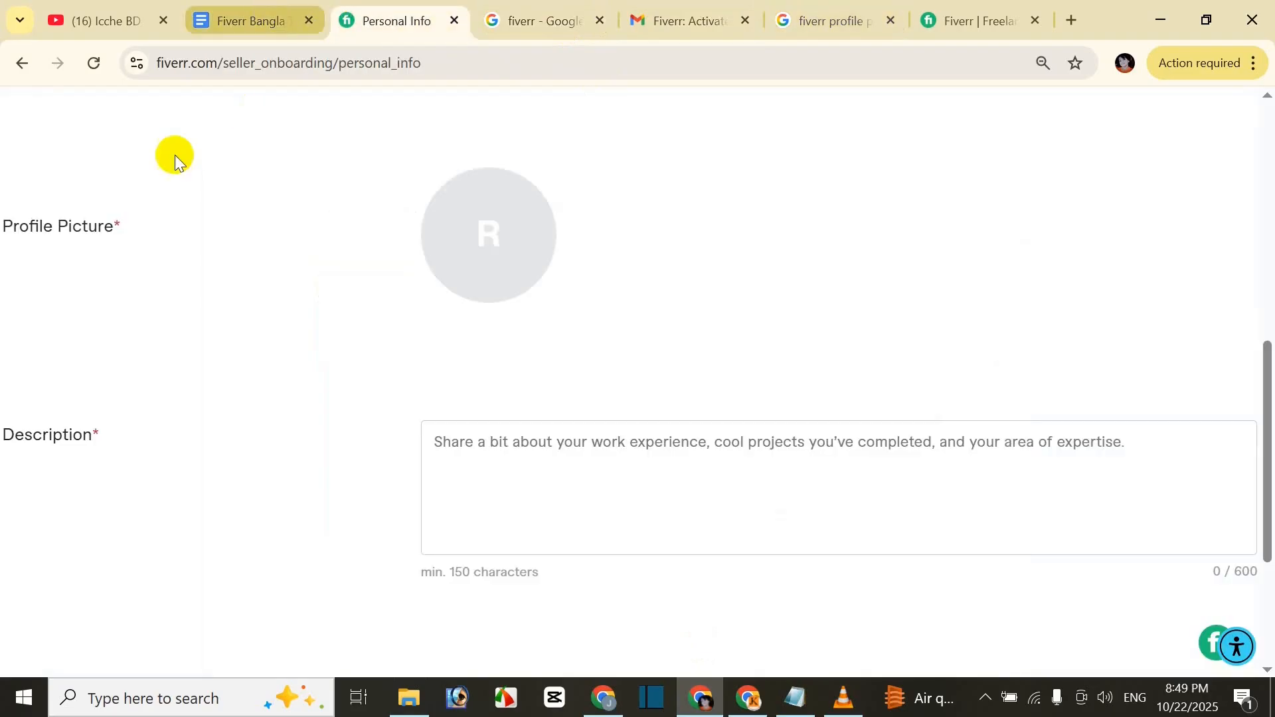
pyautogui.click(487, 235)
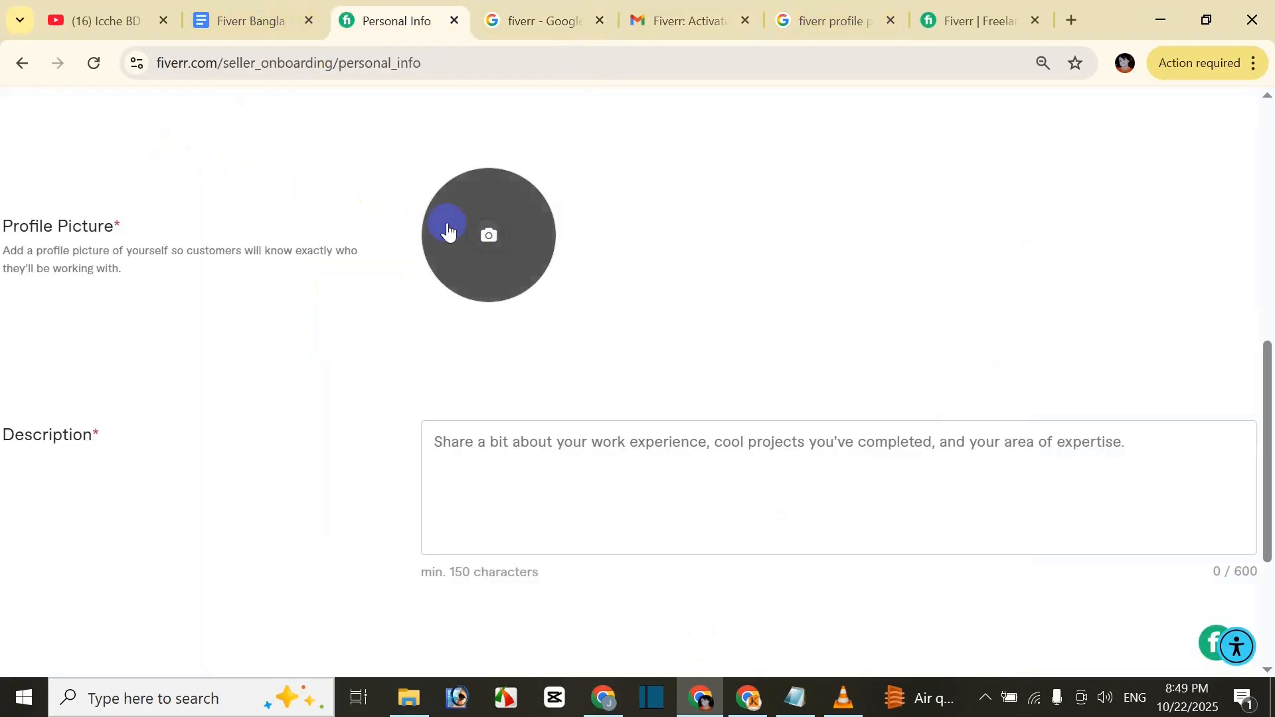
pyautogui.click(495, 238)
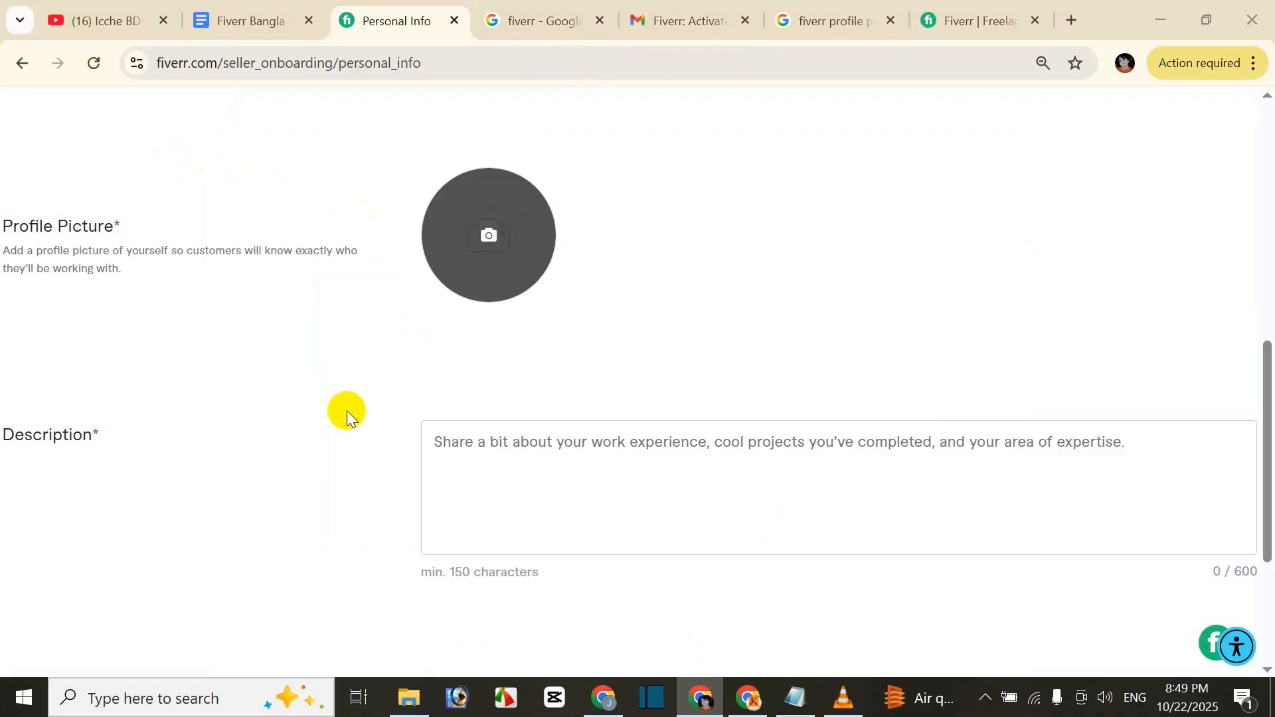
pyautogui.click(342, 332)
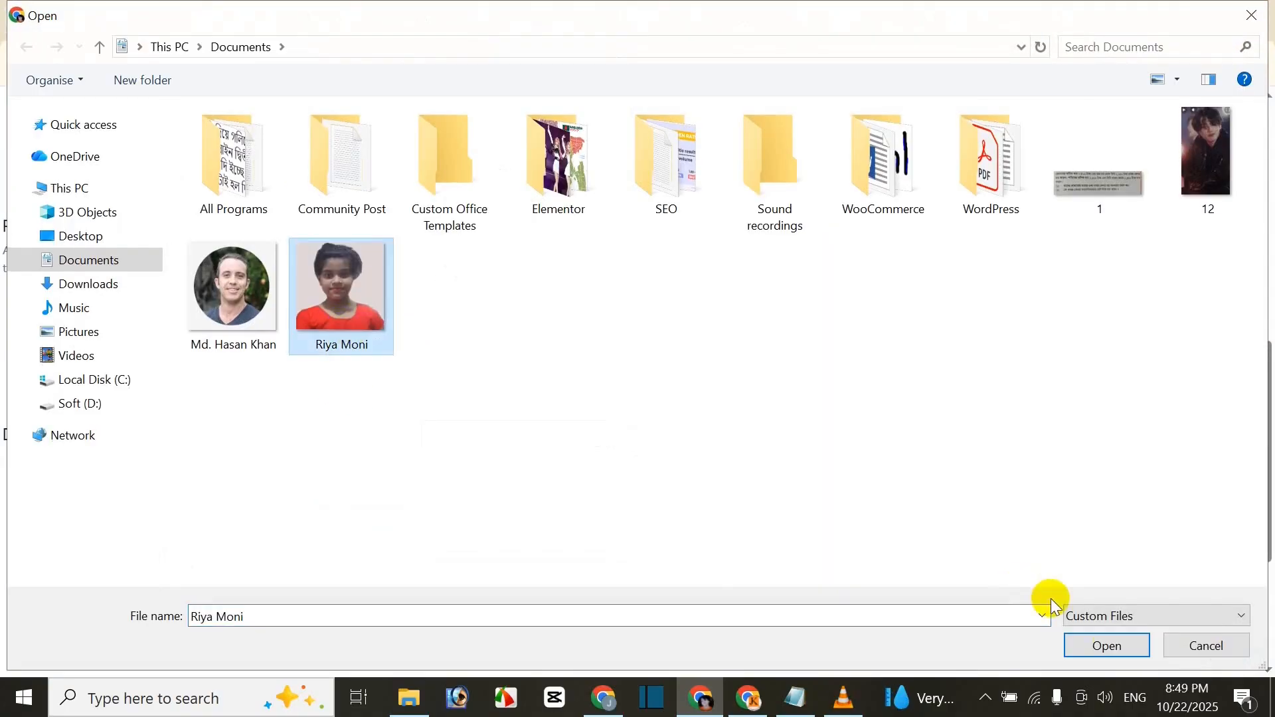
pyautogui.click(1108, 644)
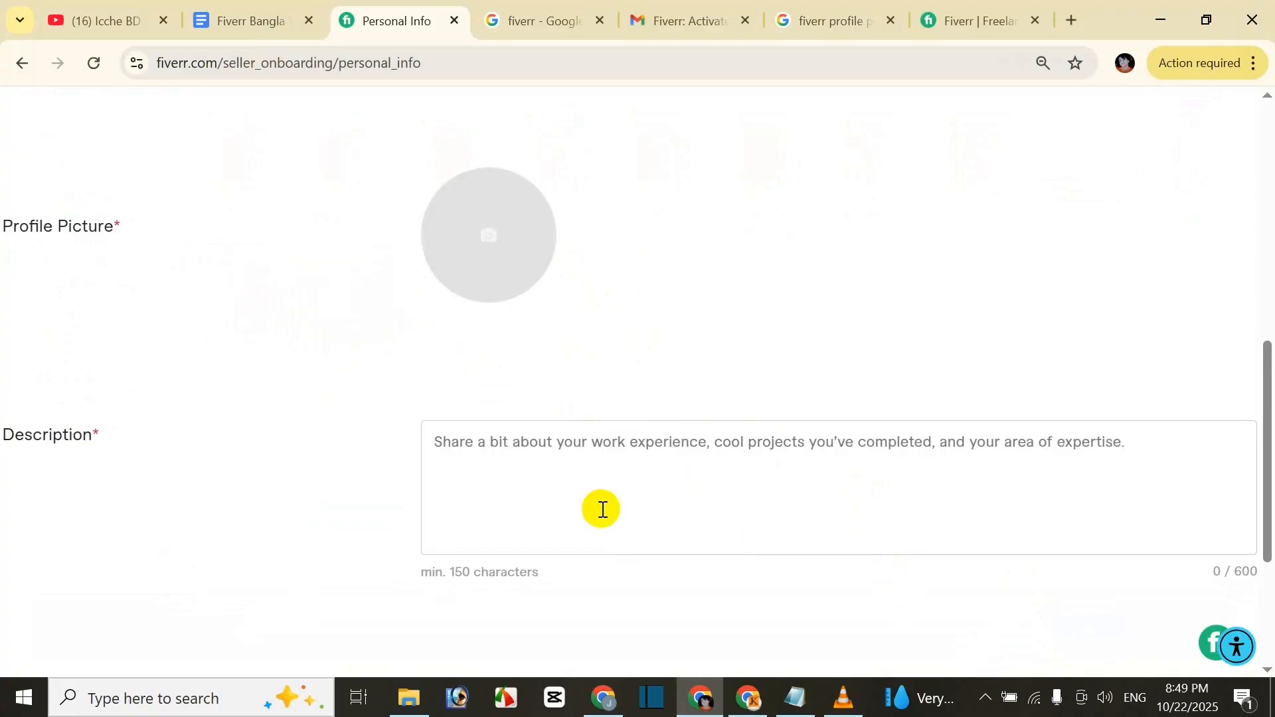
pyautogui.scroll(-3, 344, 428)
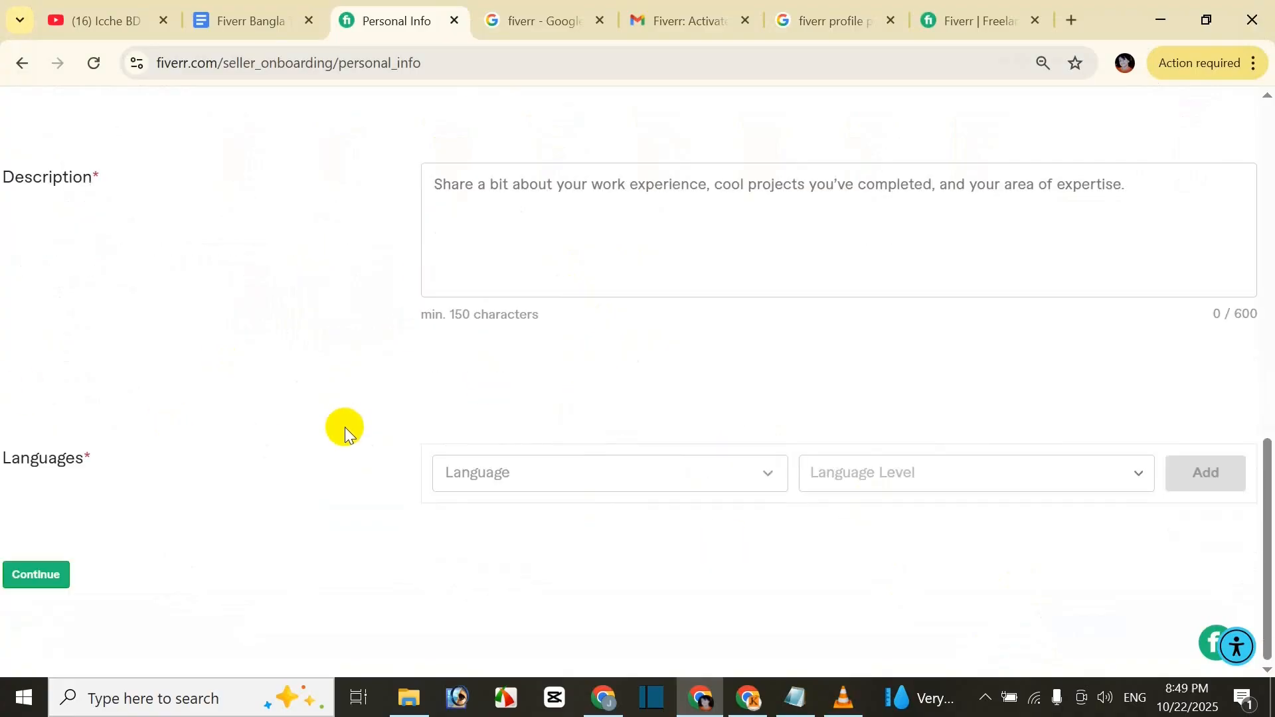
pyautogui.moveTo(1265, 513); pyautogui.dragTo(1261, 478)
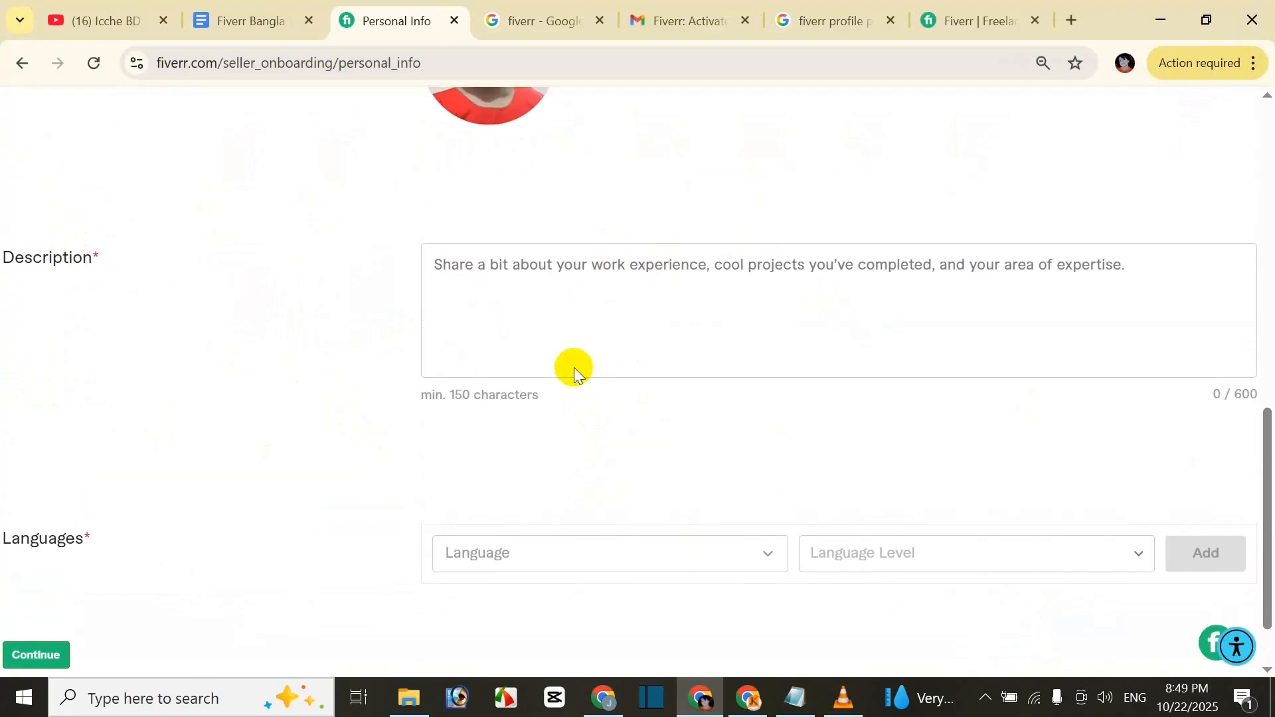
pyautogui.click(590, 311)
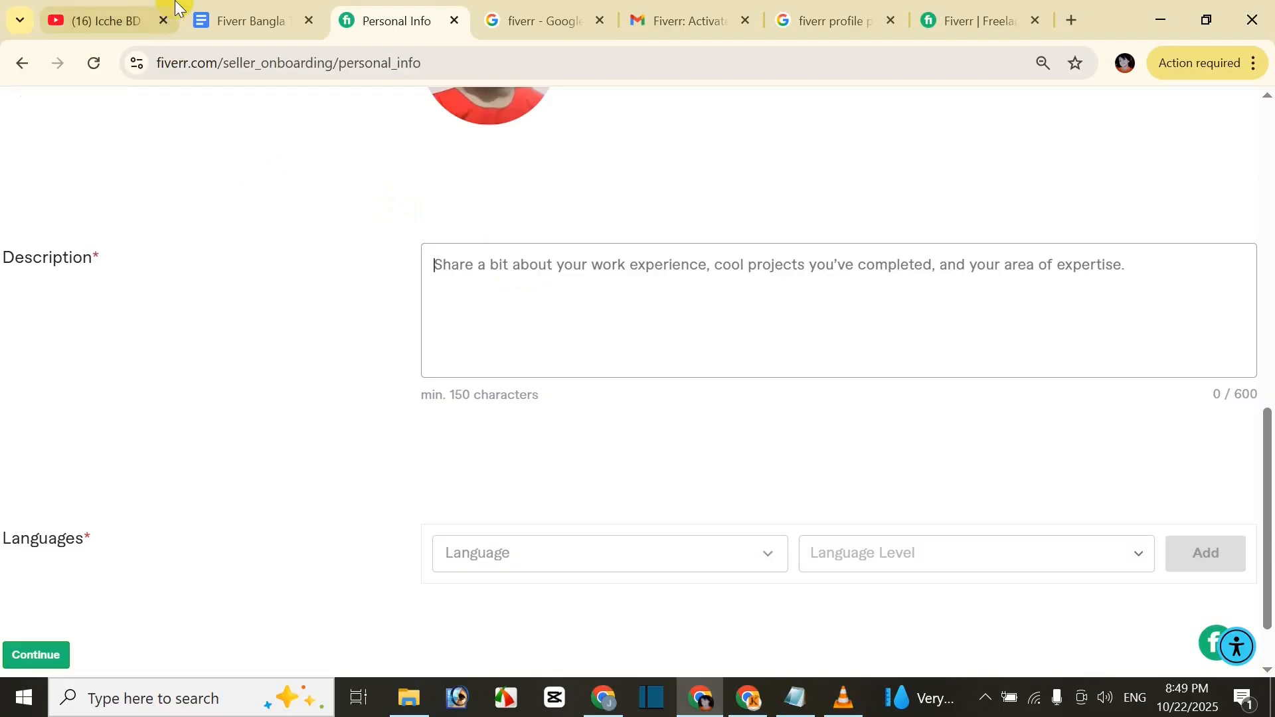
# Read through the prepared description in the Fiverr Bangla notes, then go to the fiverr.com tab
pyautogui.click(249, 20)
pyautogui.click(421, 418)
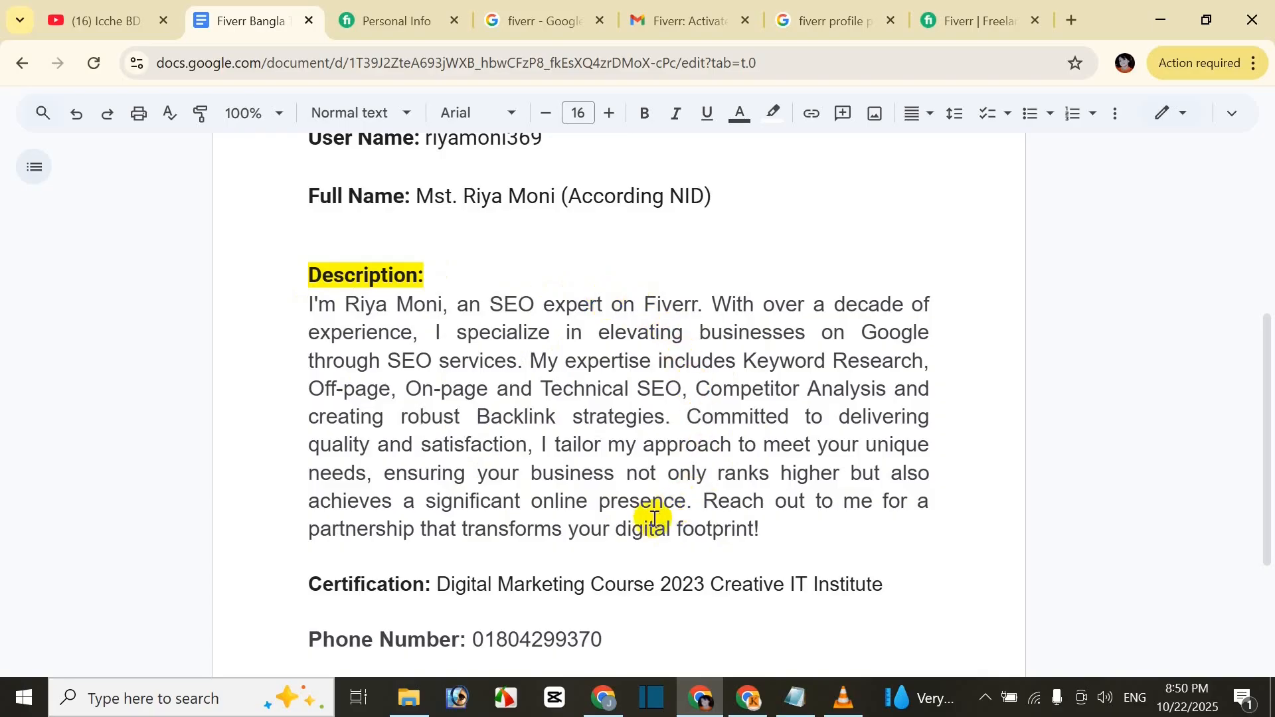
pyautogui.click(544, 445)
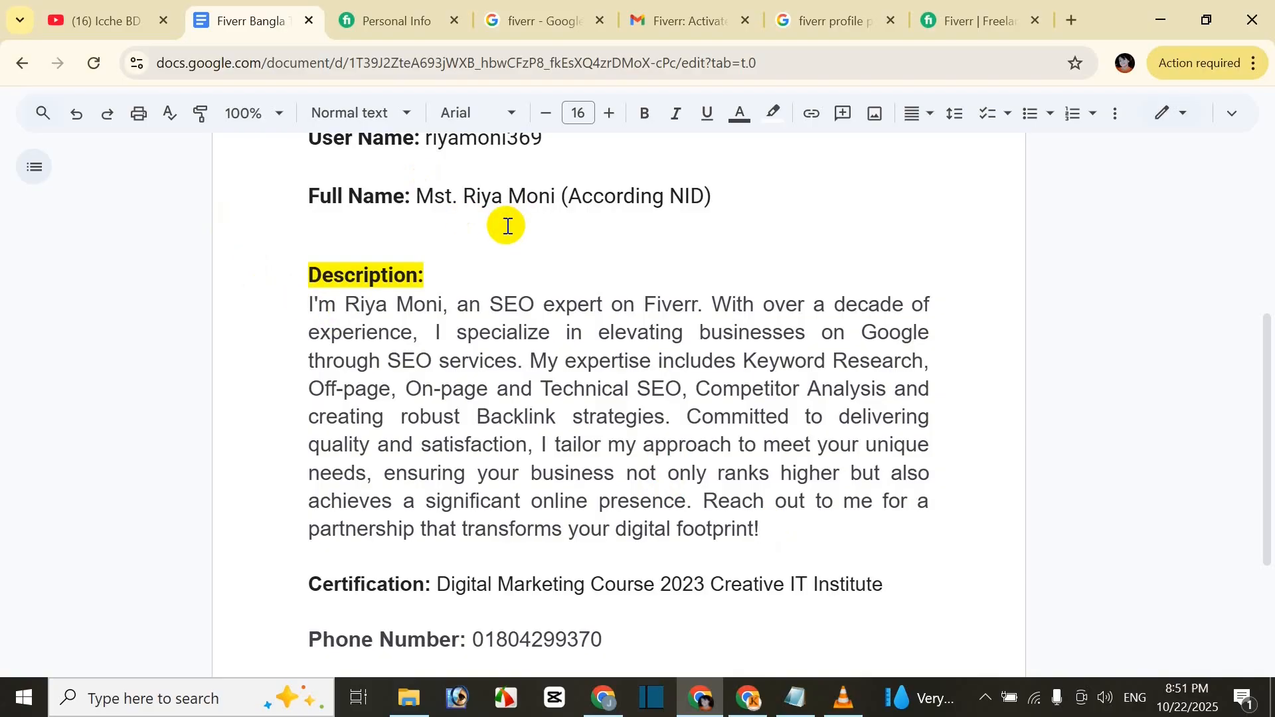
pyautogui.click(970, 20)
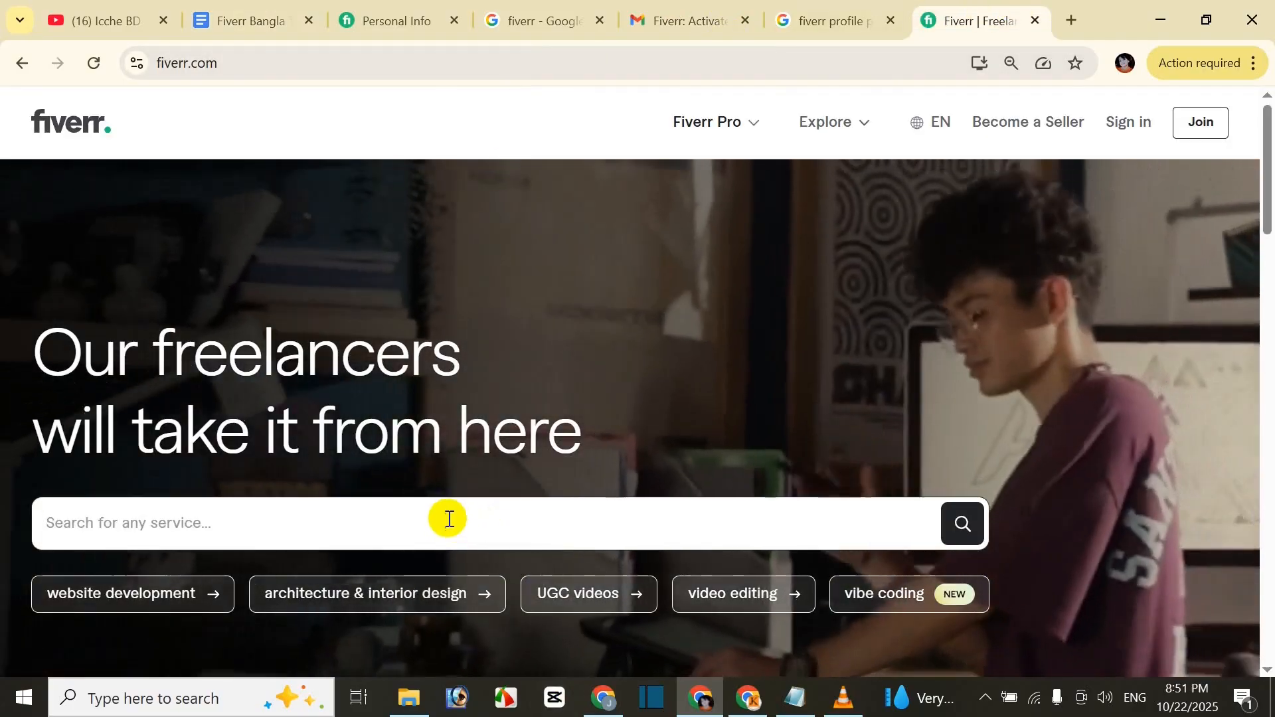
# Reload fiverr.com and search for 'seo expert', fixing the misspelling first
pyautogui.click(712, 510)
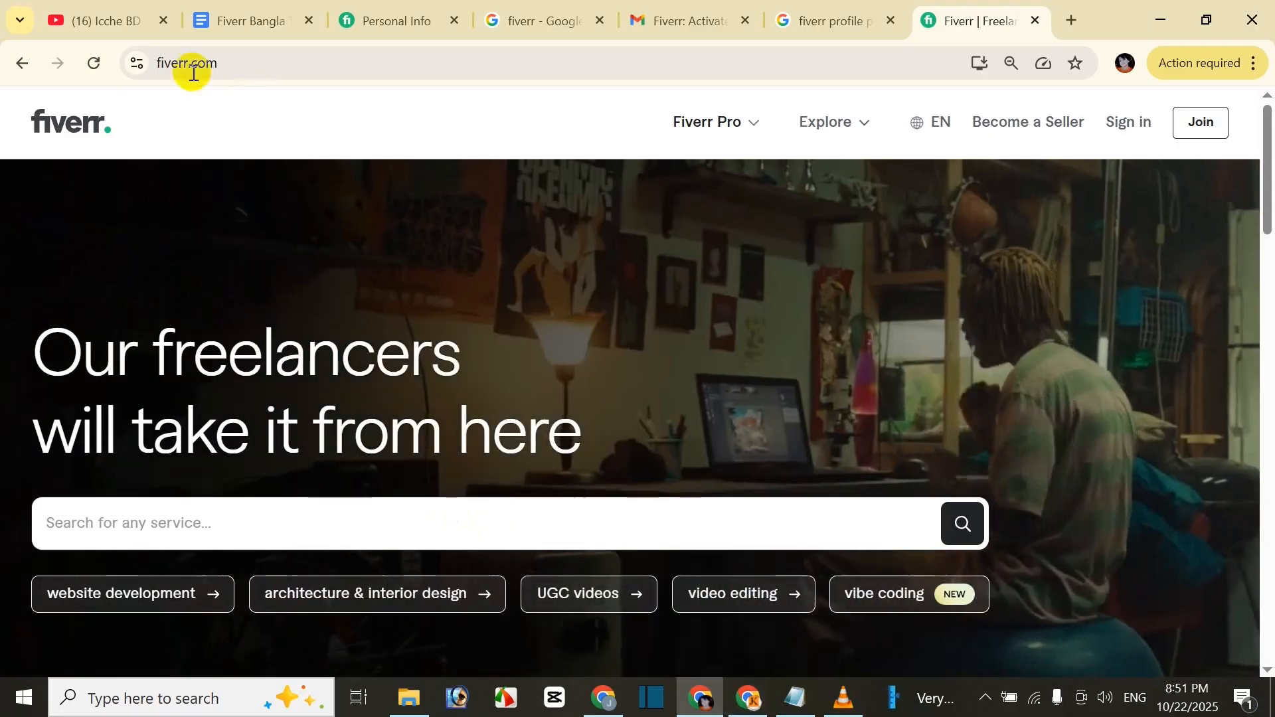
pyautogui.click(93, 63)
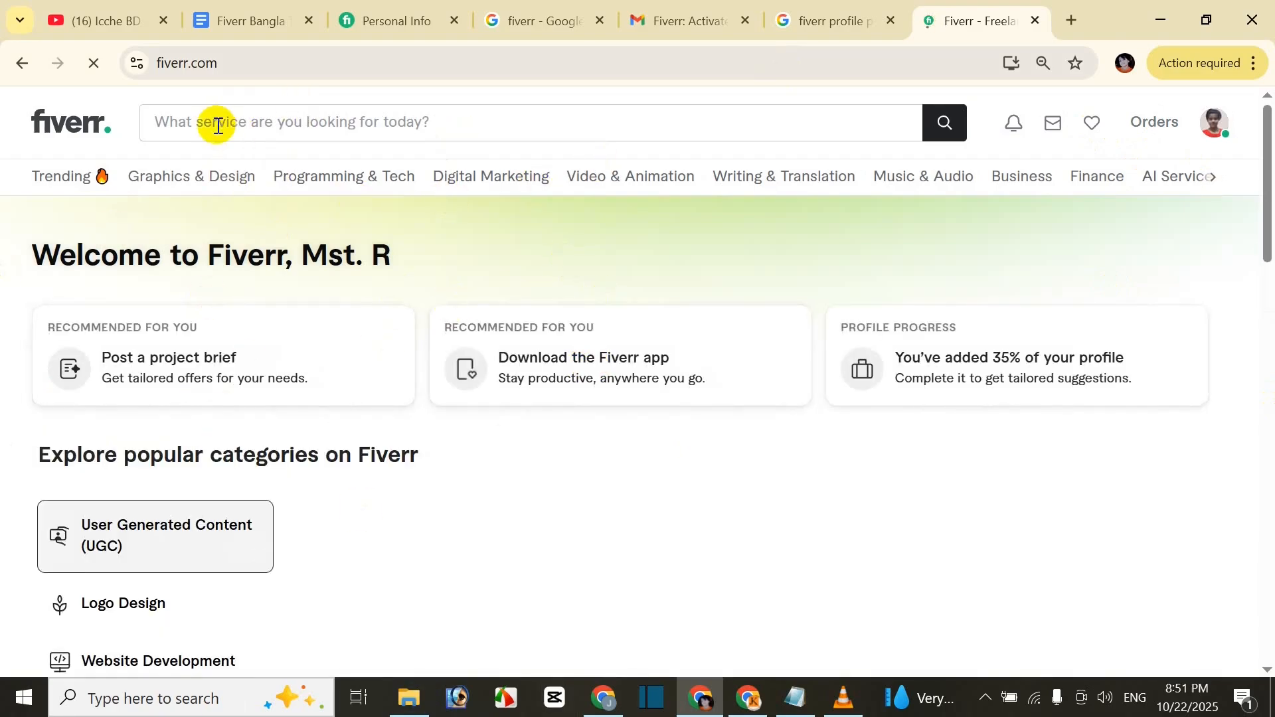
pyautogui.click(217, 126)
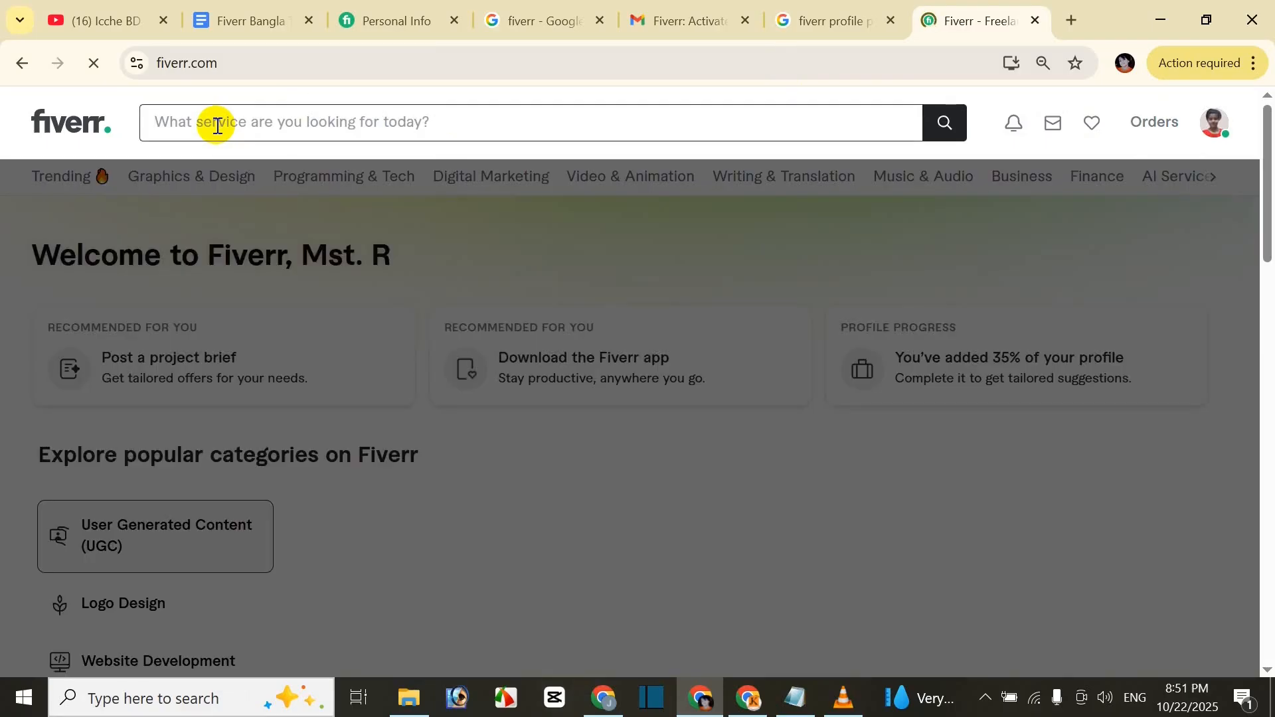
pyautogui.write('seo')
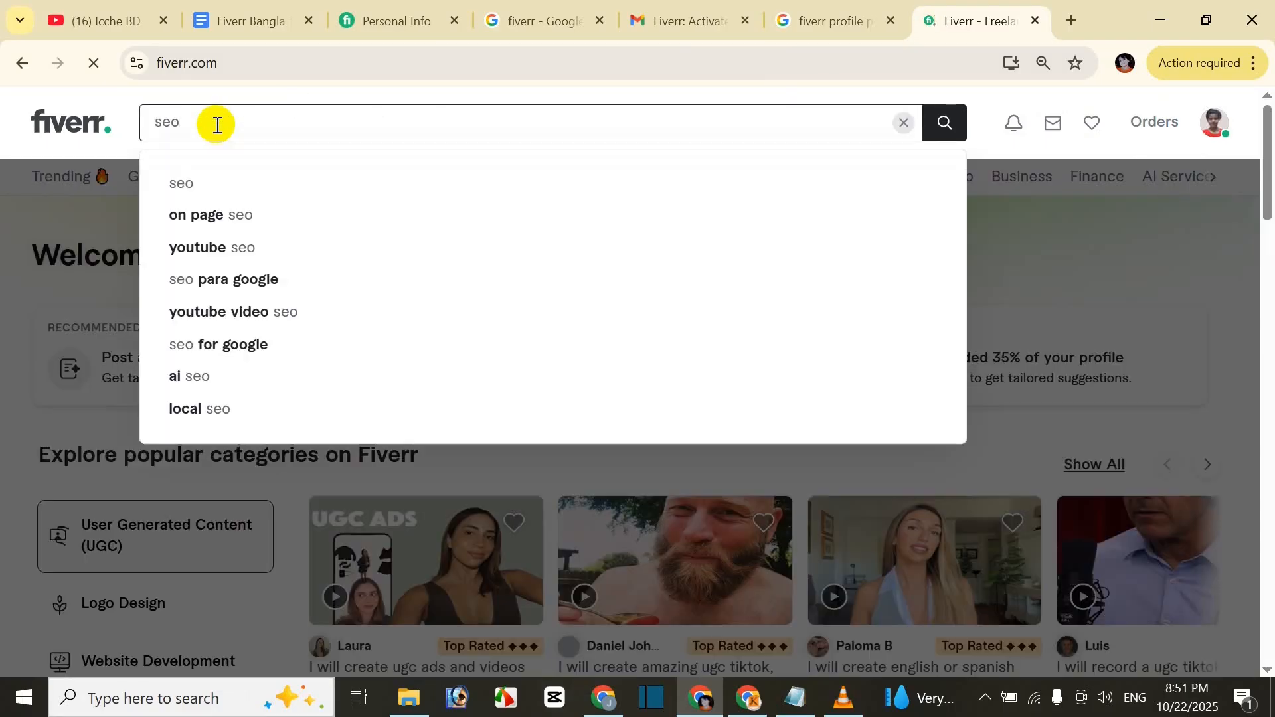
pyautogui.write(' exp')
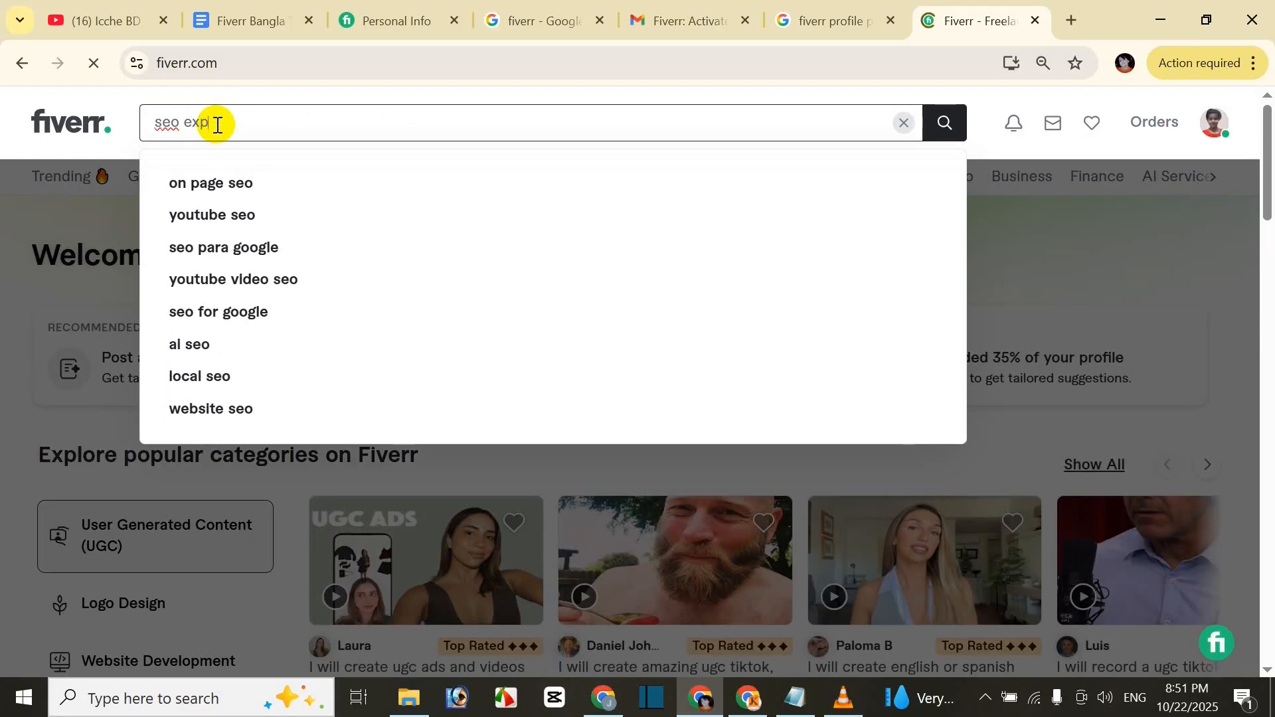
pyautogui.write('art')
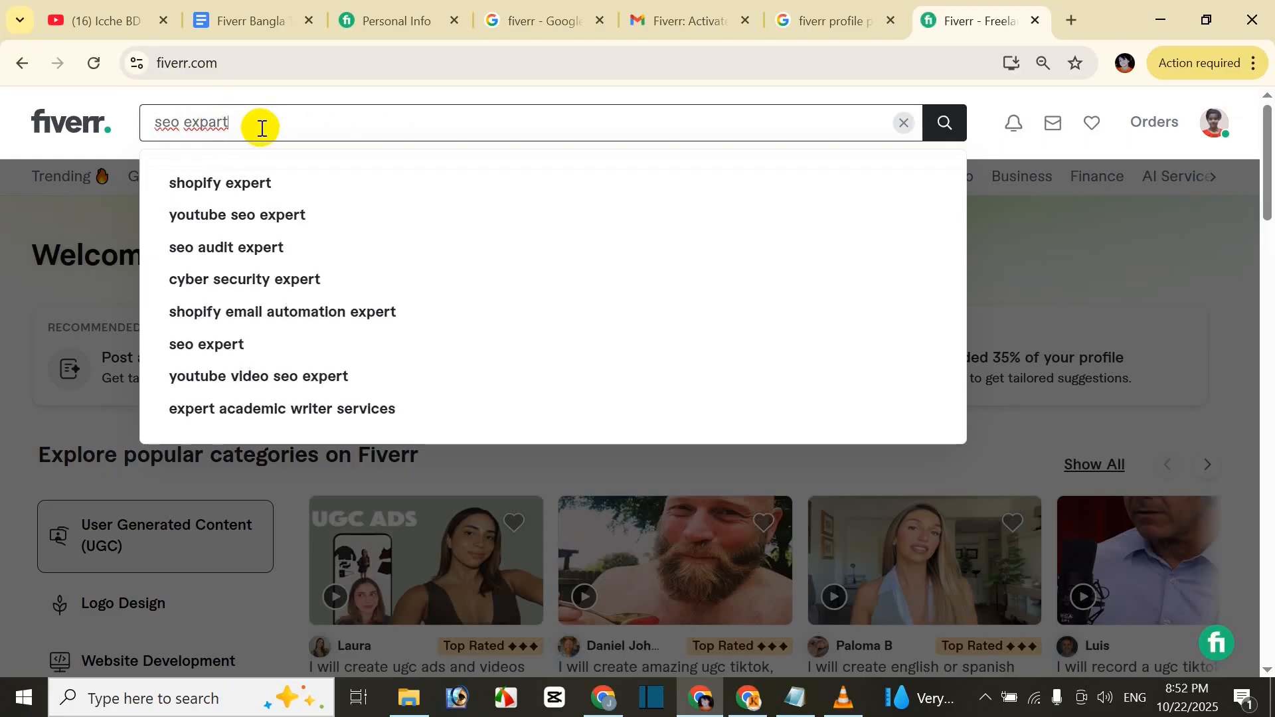
pyautogui.press('BackSpace')
pyautogui.press('BackSpace')
pyautogui.press('BackSpace')
pyautogui.write('ert')
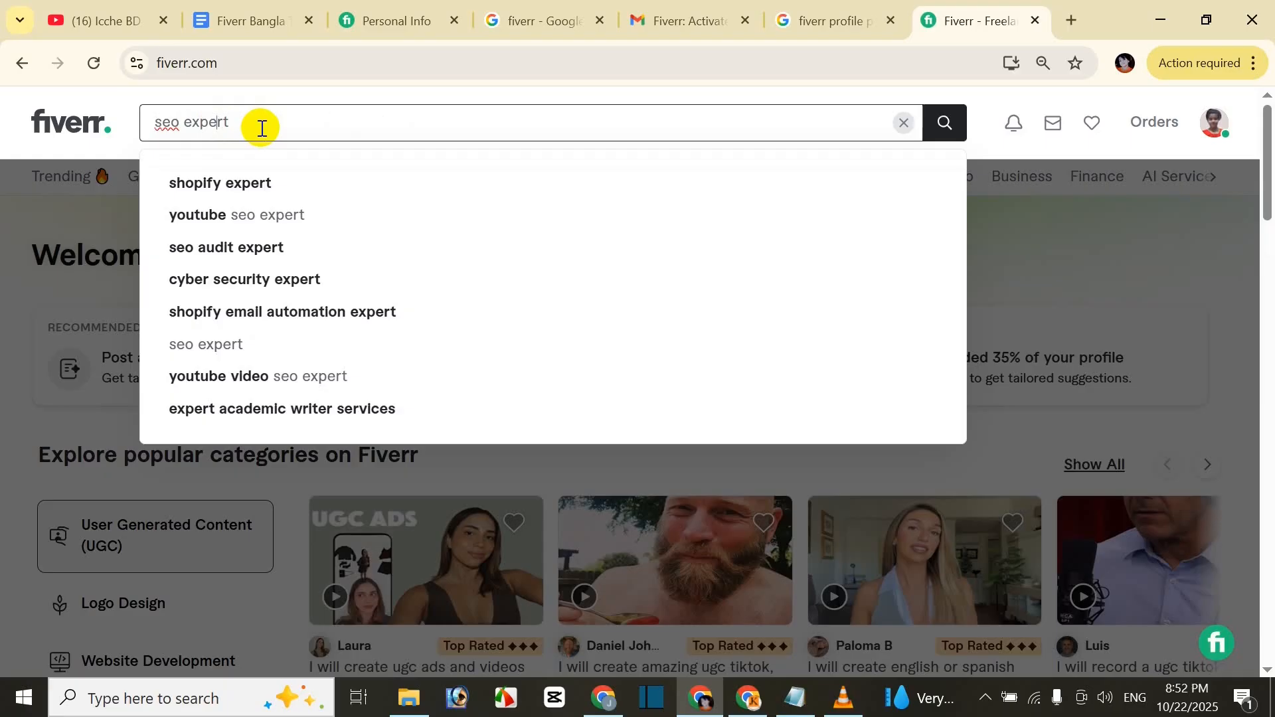
pyautogui.press('Return')
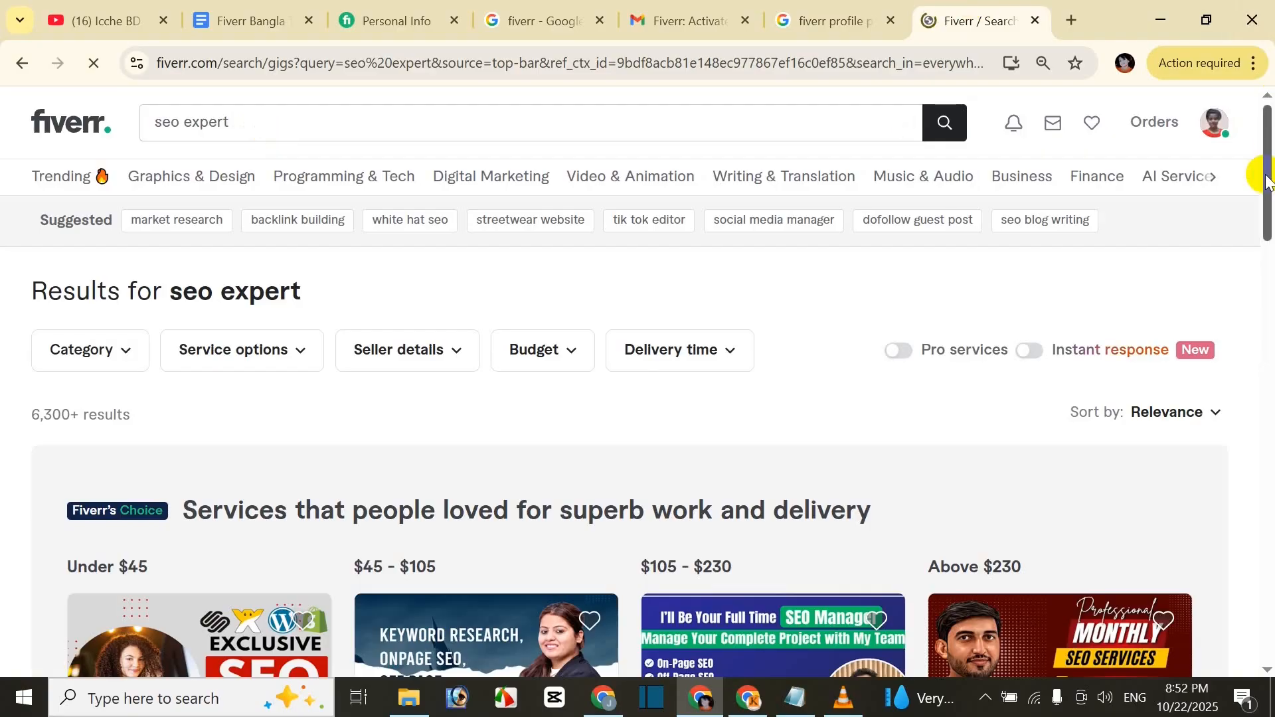
# Open the on-page SEO gig from the results and compare it with the profile notes
pyautogui.moveTo(1270, 165); pyautogui.dragTo(1247, 234)
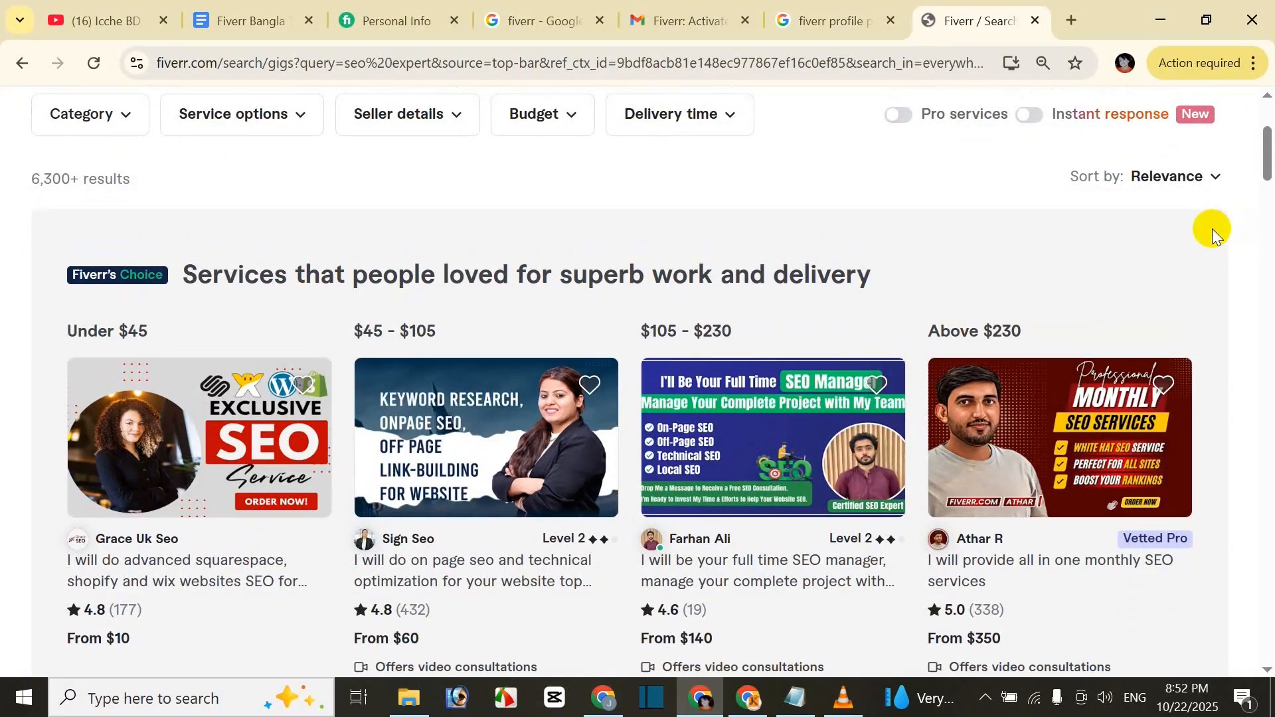
pyautogui.click(419, 401)
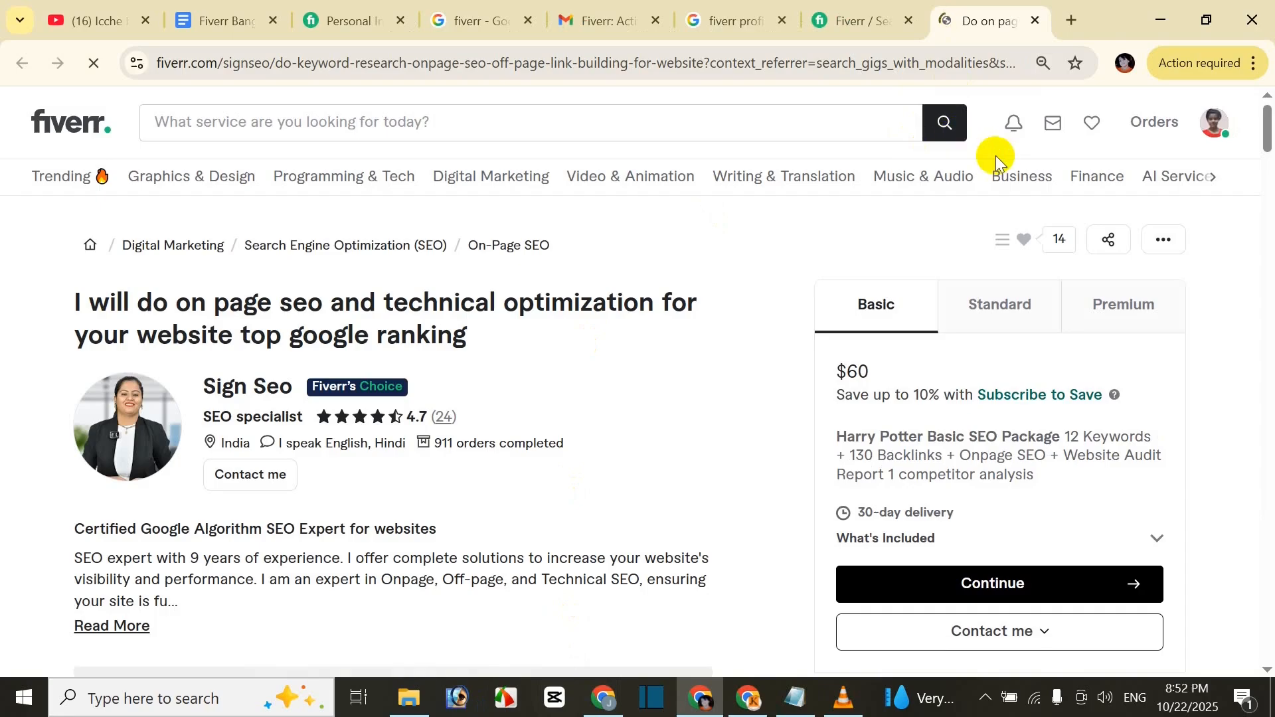
pyautogui.moveTo(1255, 126)
pyautogui.mouseDown()
pyautogui.moveTo(1260, 162)
pyautogui.moveTo(1255, 143)
pyautogui.mouseUp()
pyautogui.scroll(-1, 1254, 143)
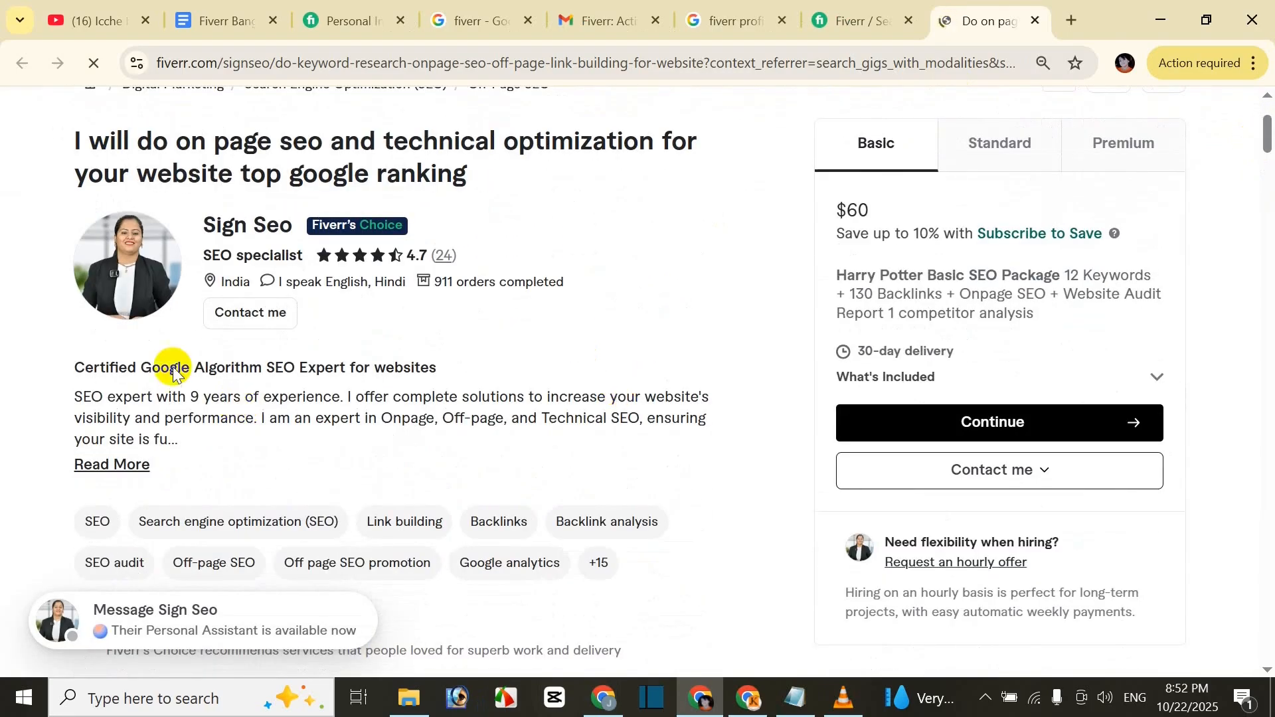
pyautogui.moveTo(72, 371); pyautogui.dragTo(312, 477)
pyautogui.click(313, 477)
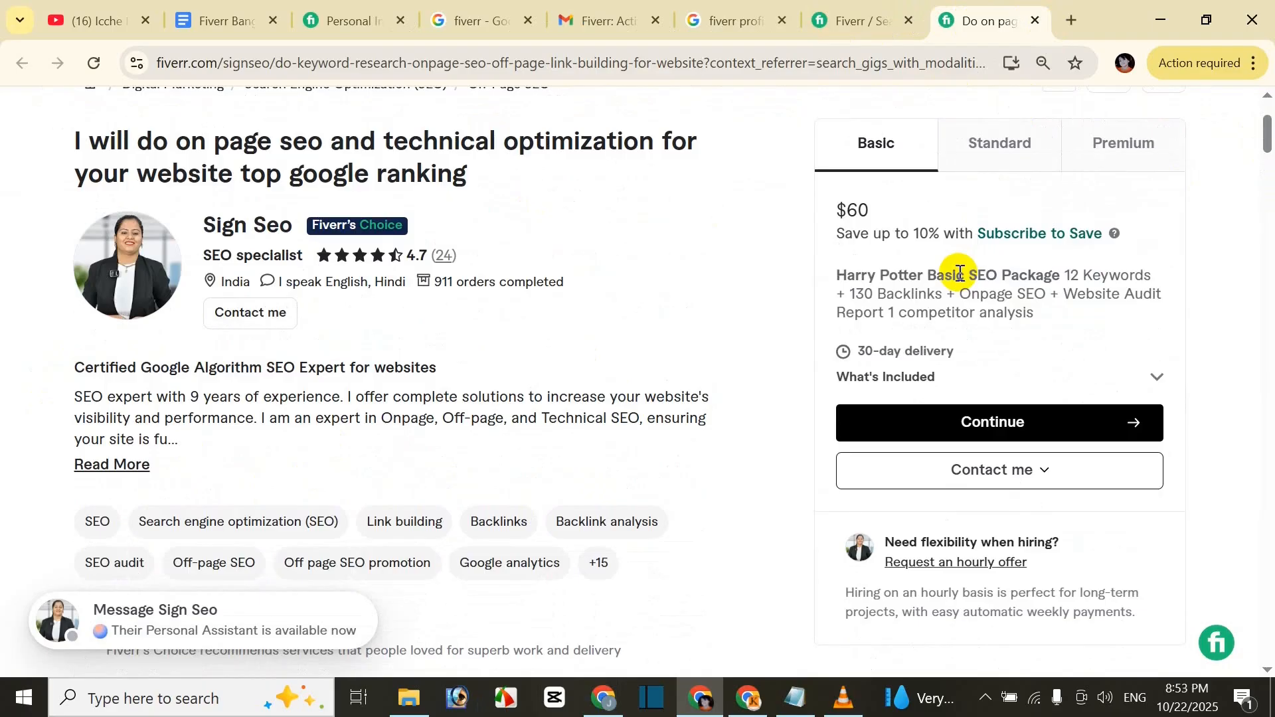
pyautogui.click(352, 20)
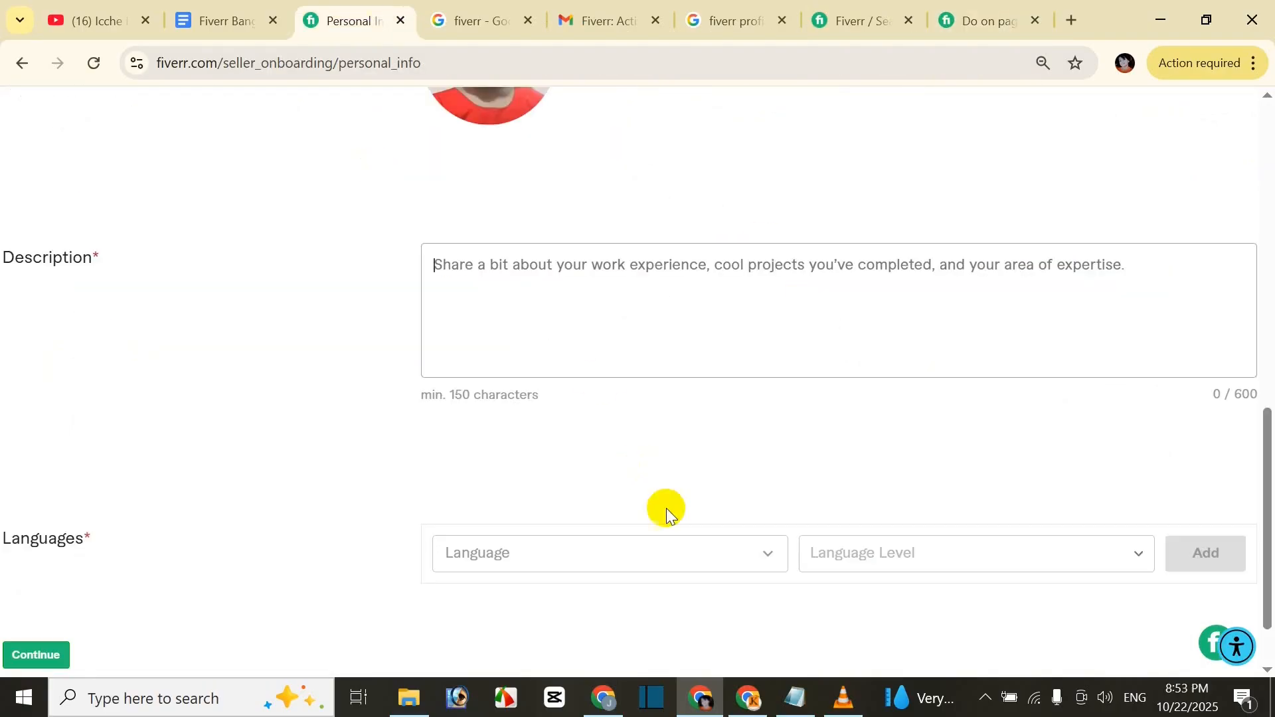
pyautogui.hotkey('ctrl', 'shift', 'Tab')
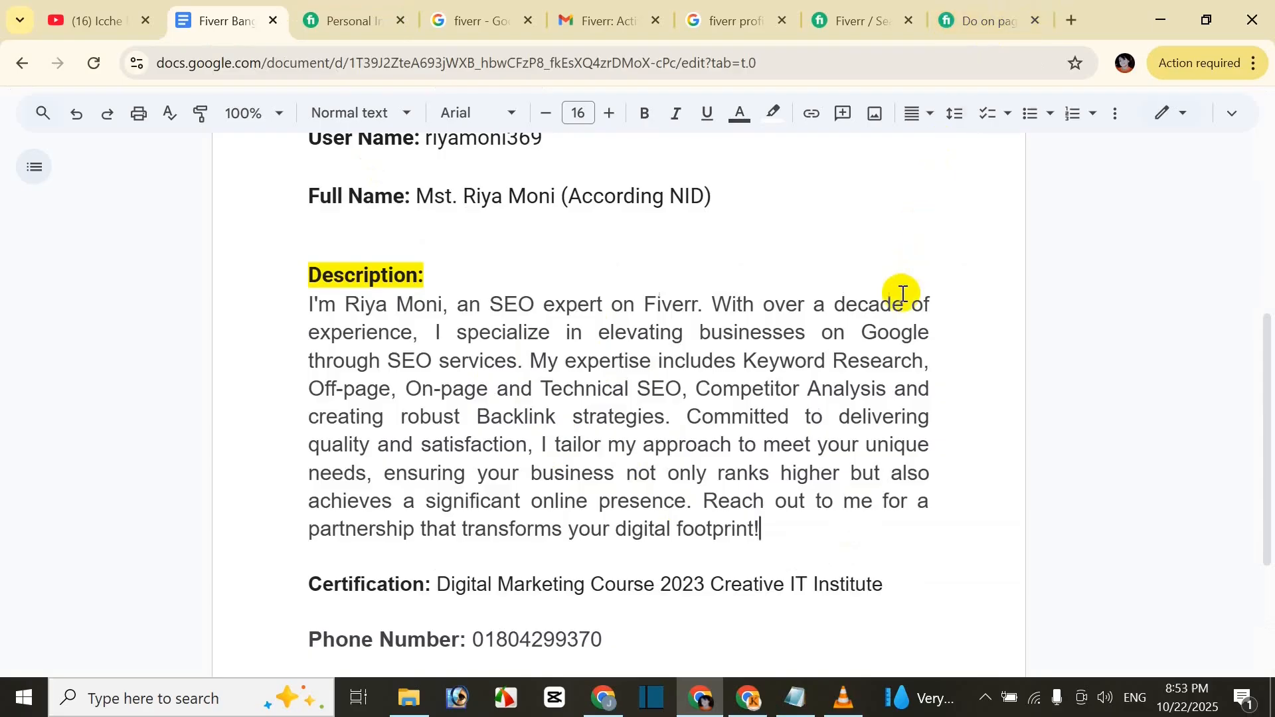
pyautogui.click(976, 21)
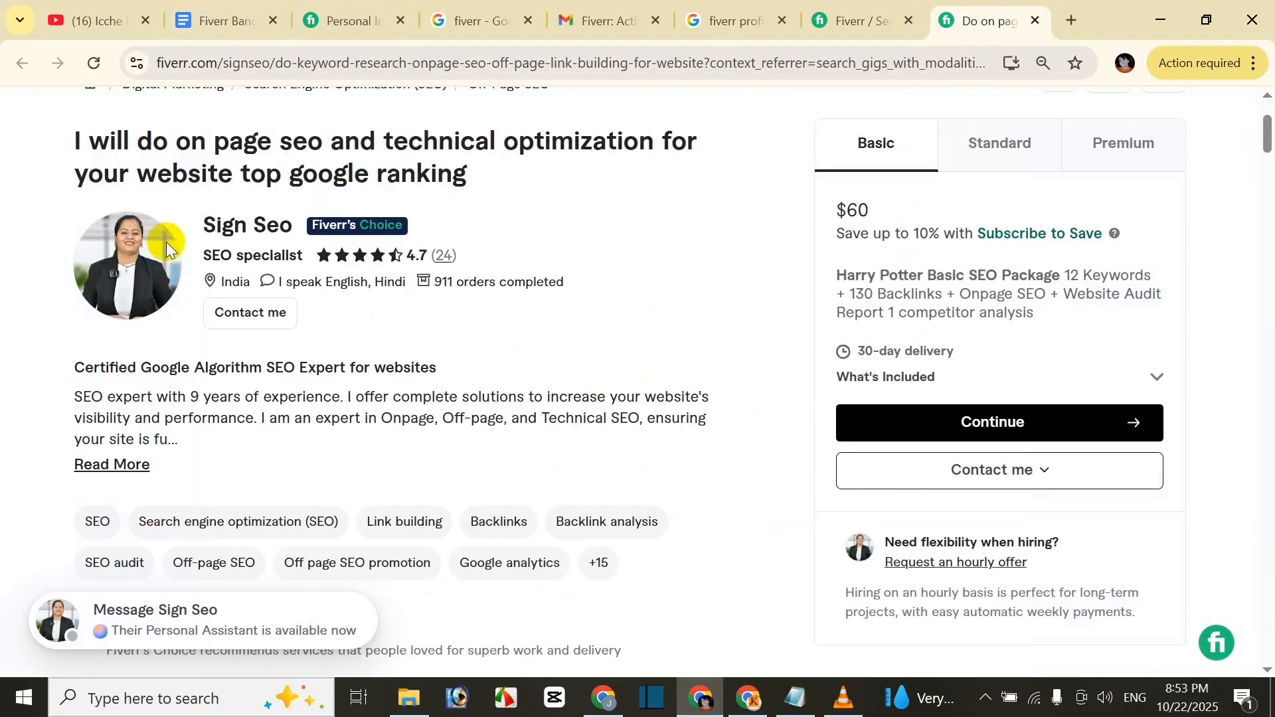
pyautogui.scroll(-6, 332, 372)
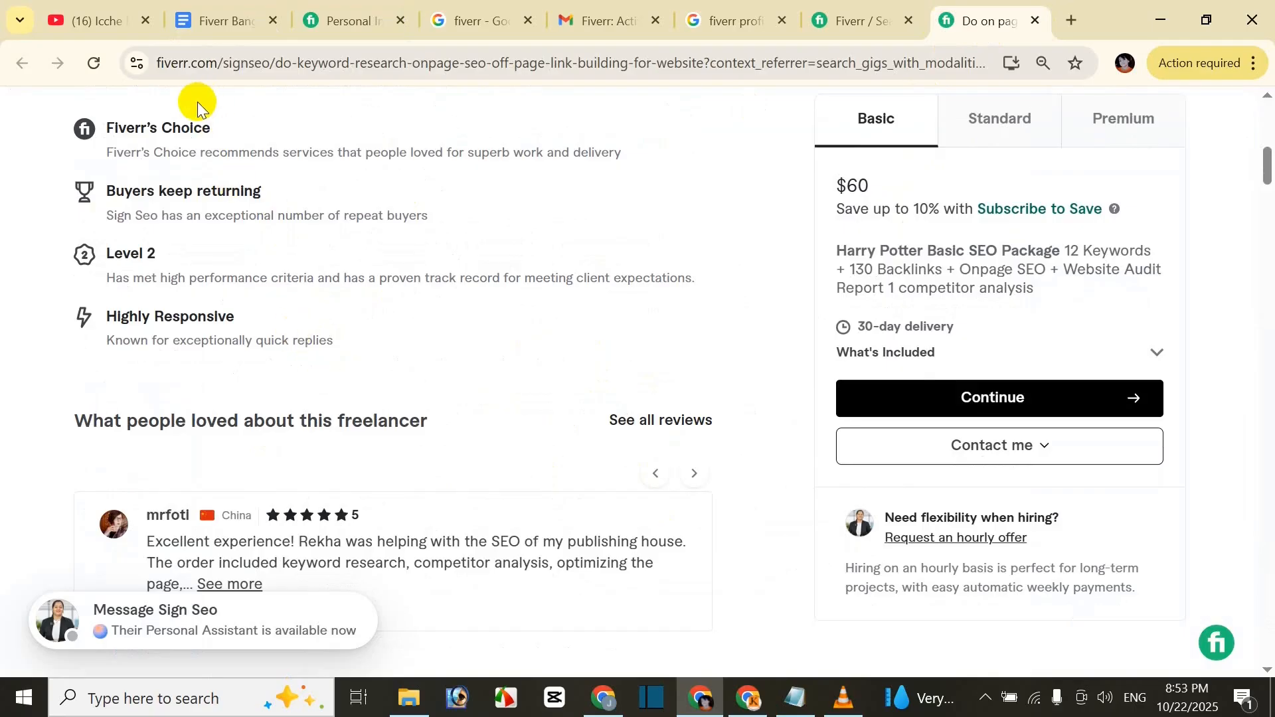
pyautogui.click(215, 10)
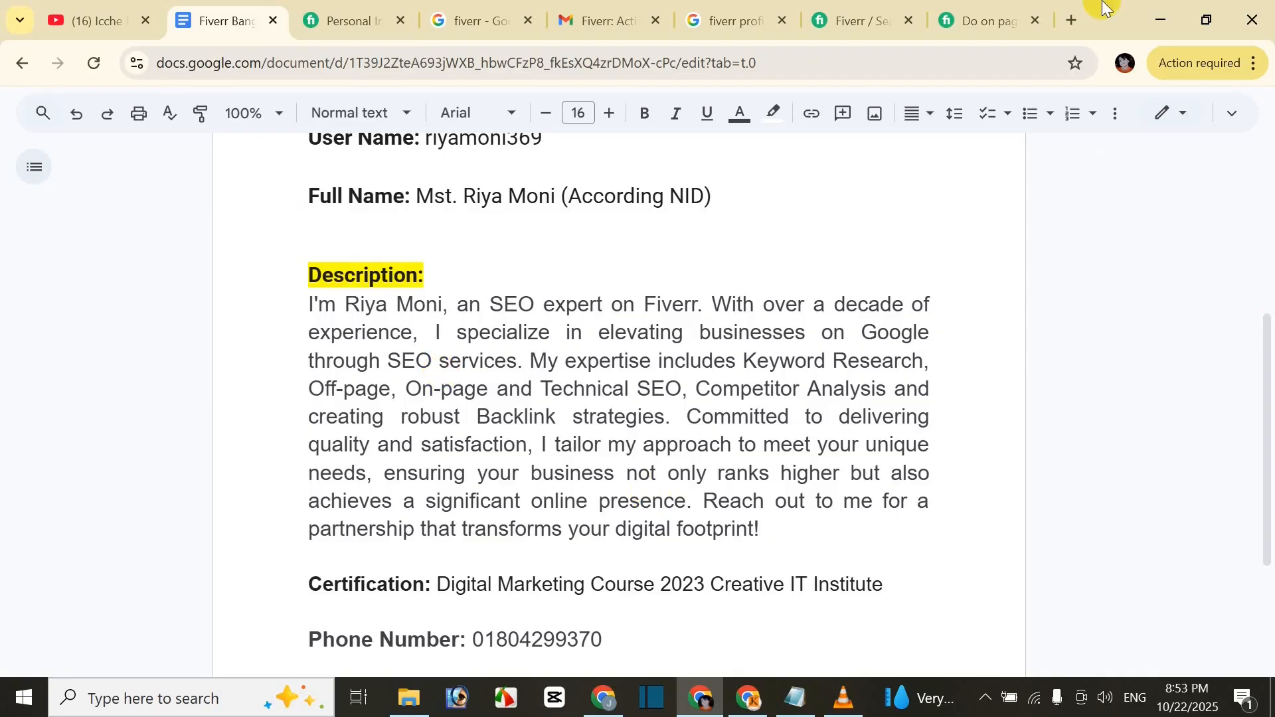
pyautogui.click(975, 19)
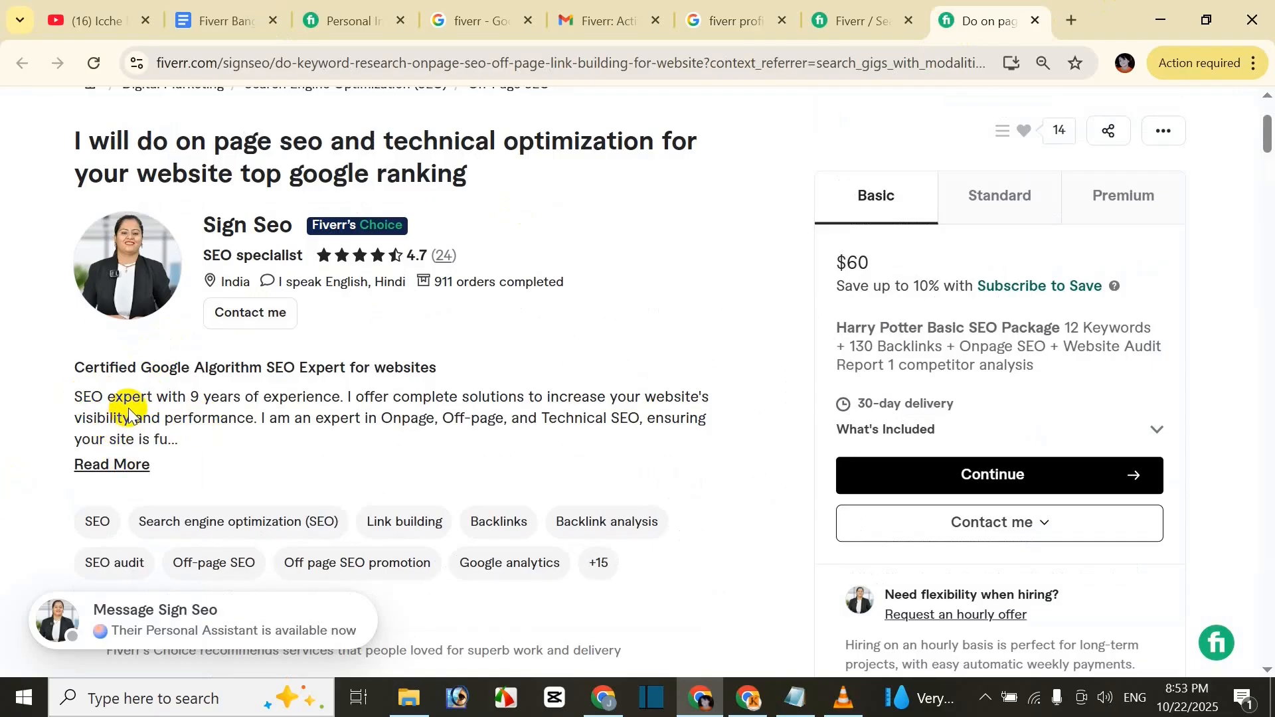
# View the full-time SEO manager gig, close both gig tabs, and return to the notes
pyautogui.click(876, 19)
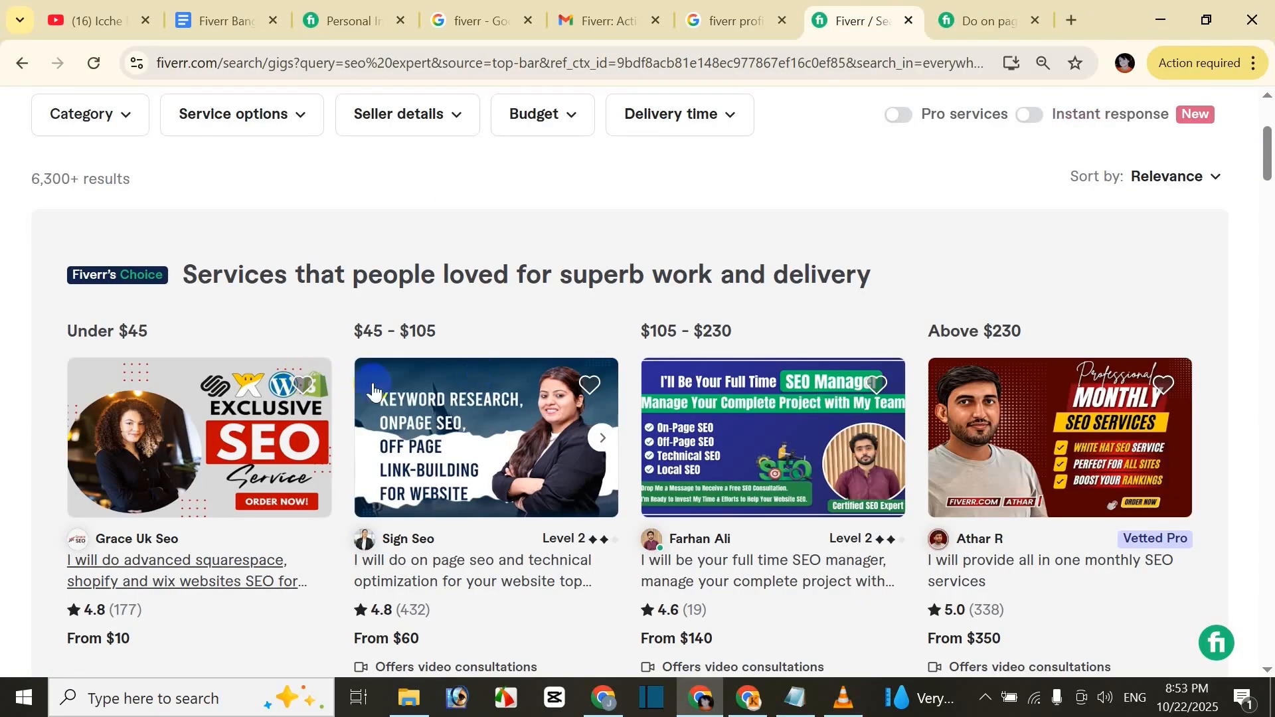
pyautogui.click(703, 415)
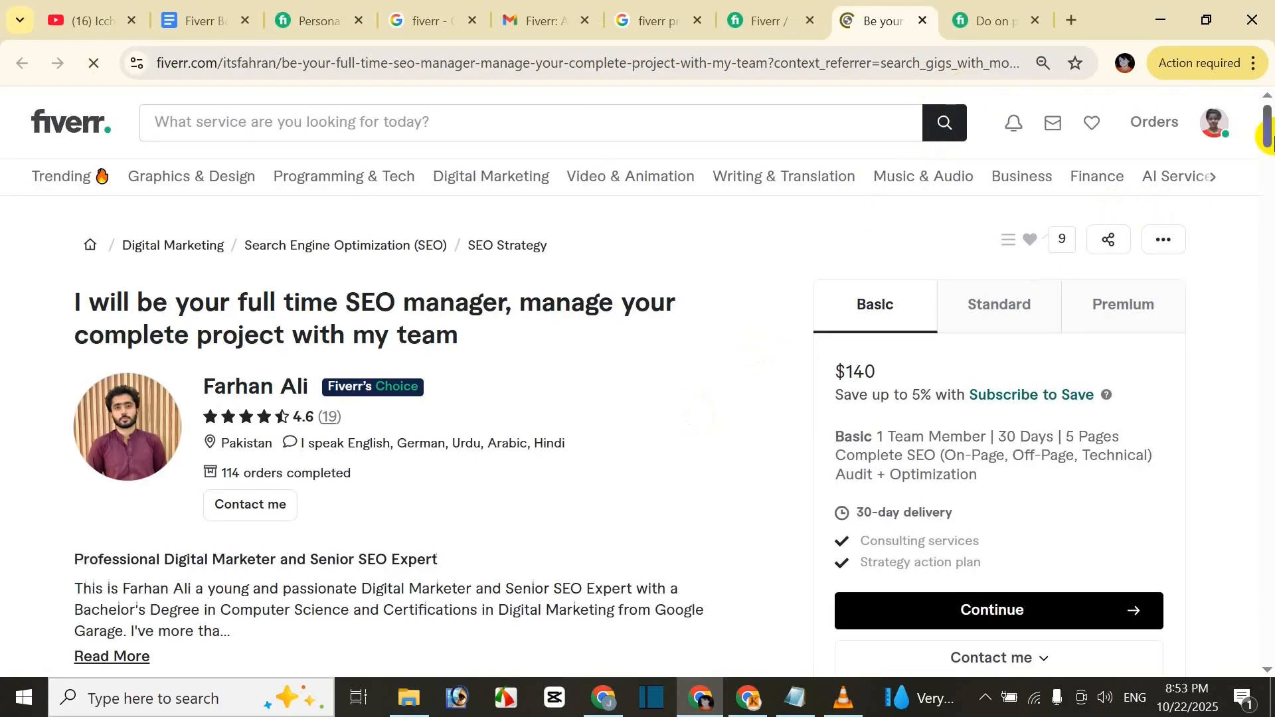
pyautogui.moveTo(1267, 131); pyautogui.dragTo(1267, 154)
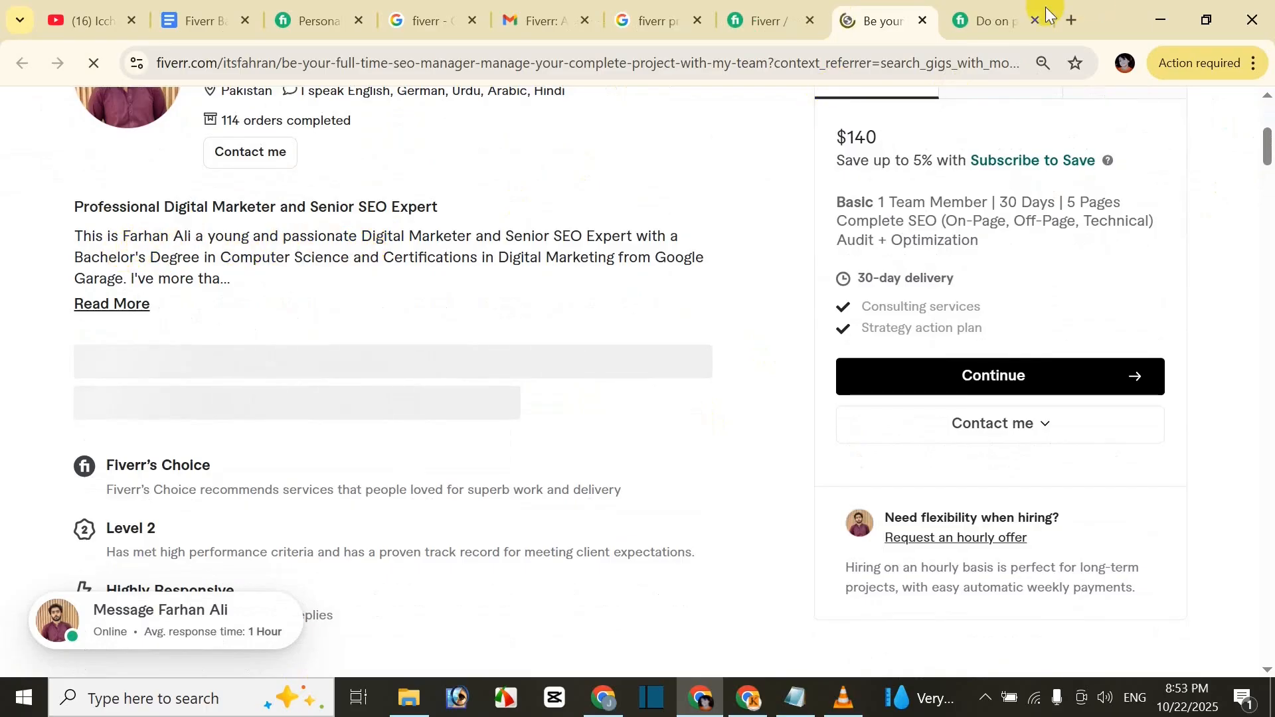
pyautogui.click(1009, 20)
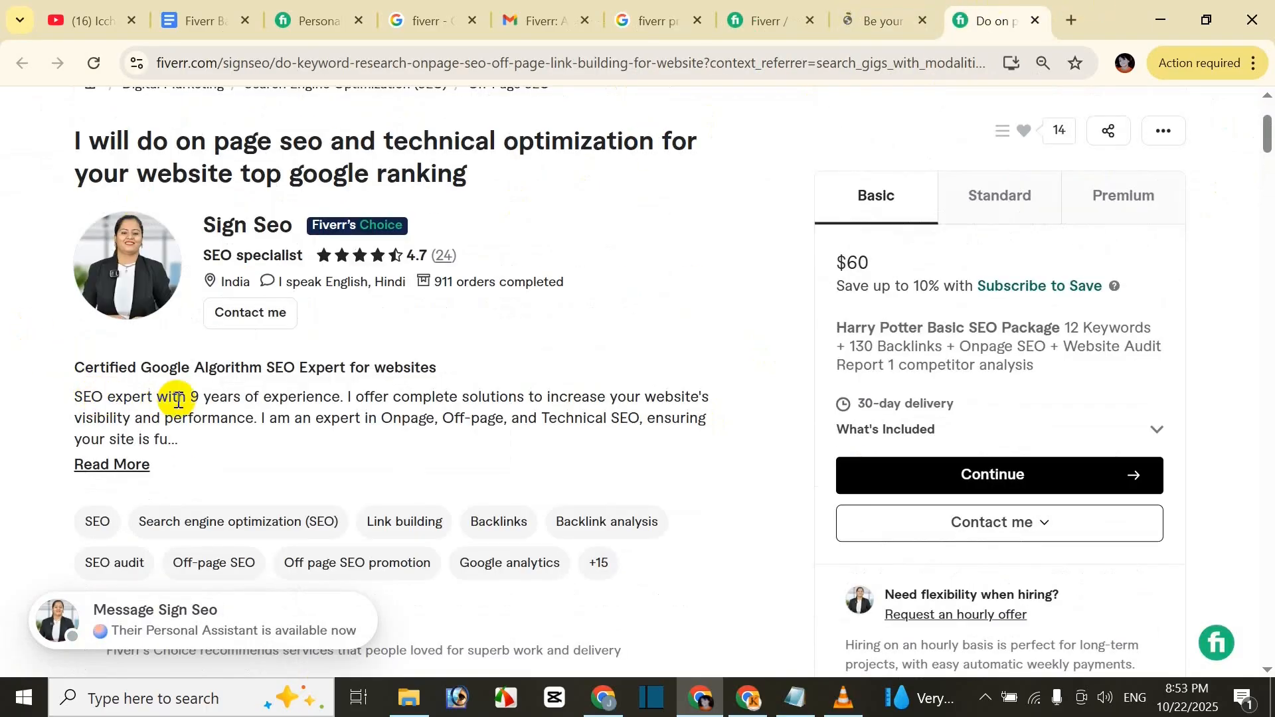
pyautogui.click(925, 18)
pyautogui.click(926, 18)
pyautogui.click(226, 7)
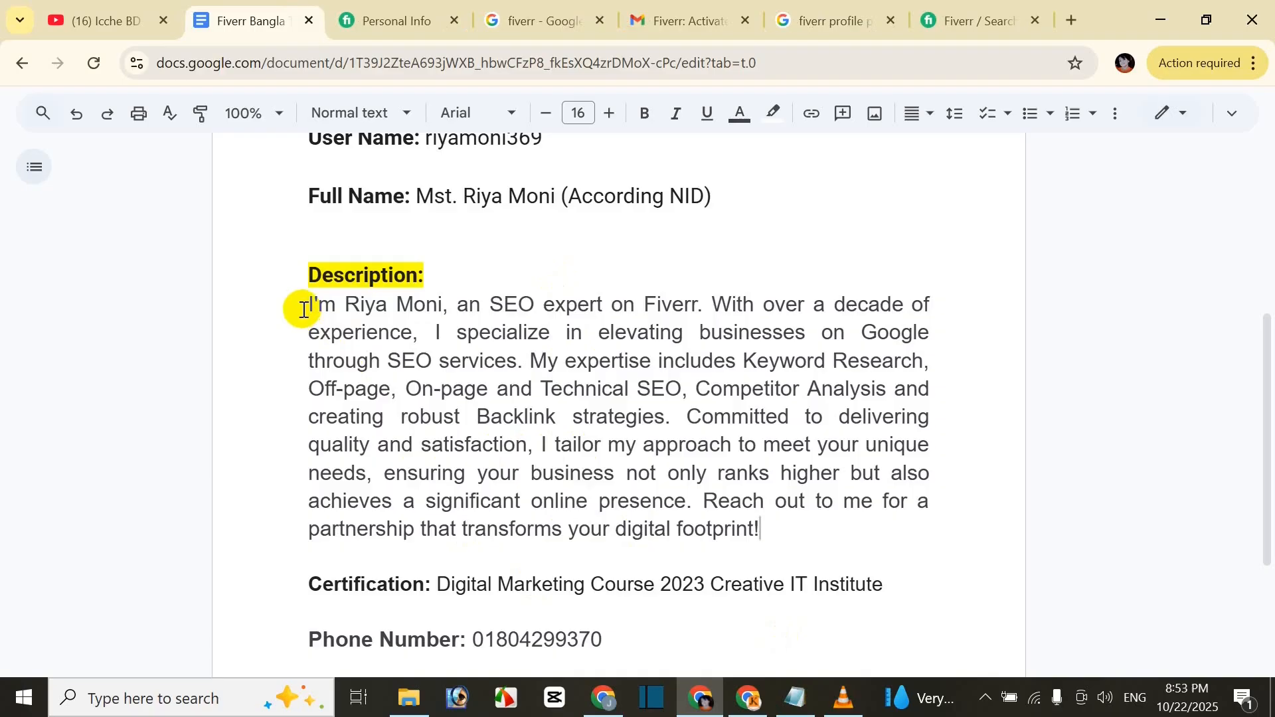
# Paste the notes' description into Fiverr's Description field without a trailing blank line (546/600)
pyautogui.moveTo(307, 306); pyautogui.dragTo(763, 530)
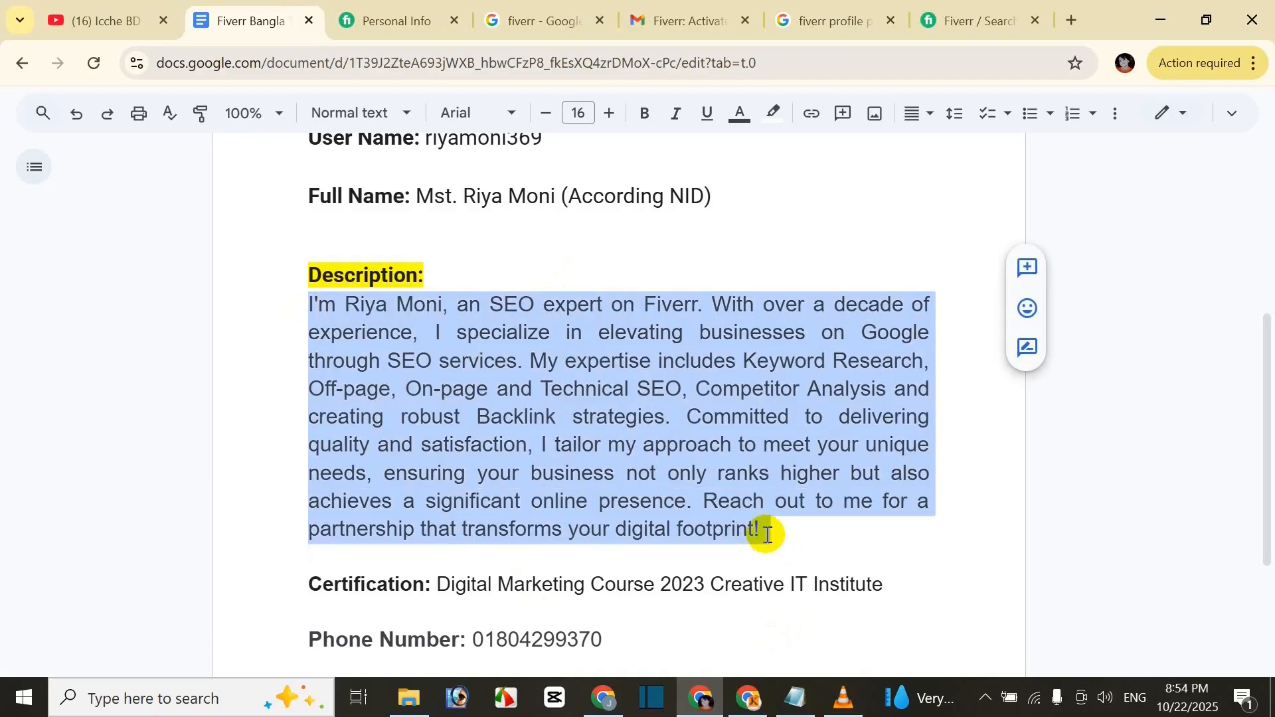
pyautogui.click(392, 8)
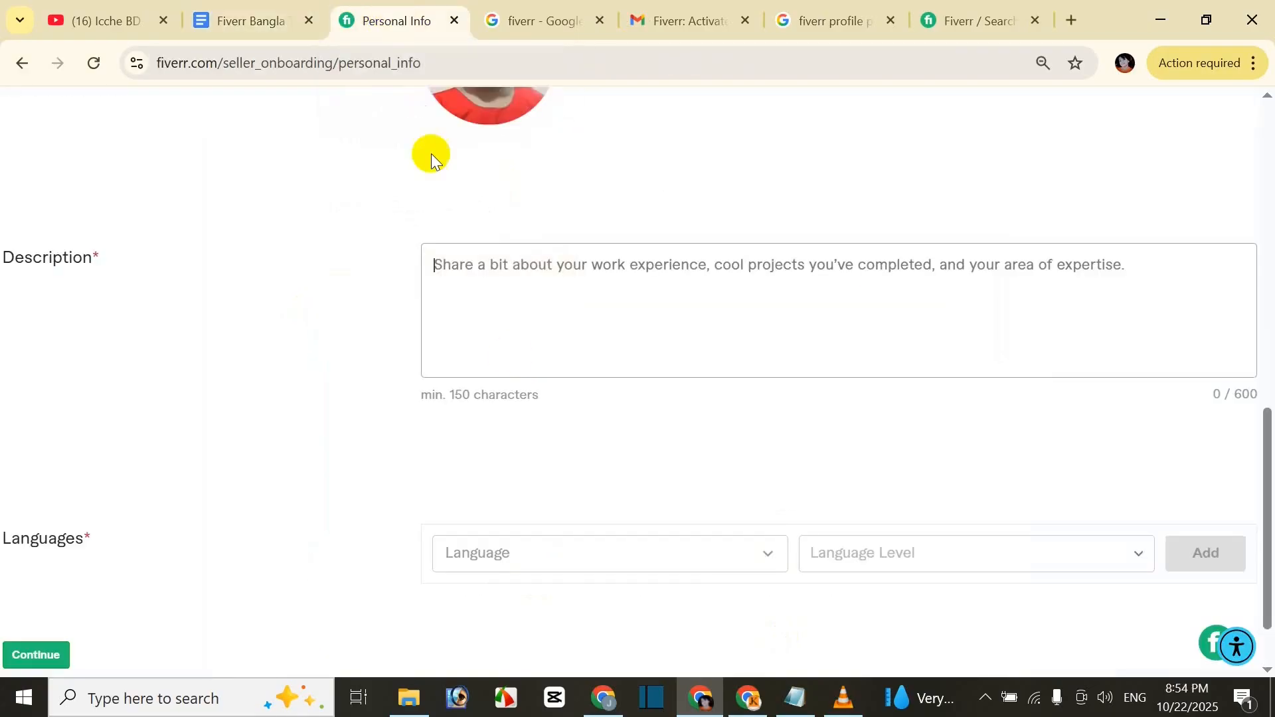
pyautogui.click(541, 265)
pyautogui.hotkey('ctrl', 'v')
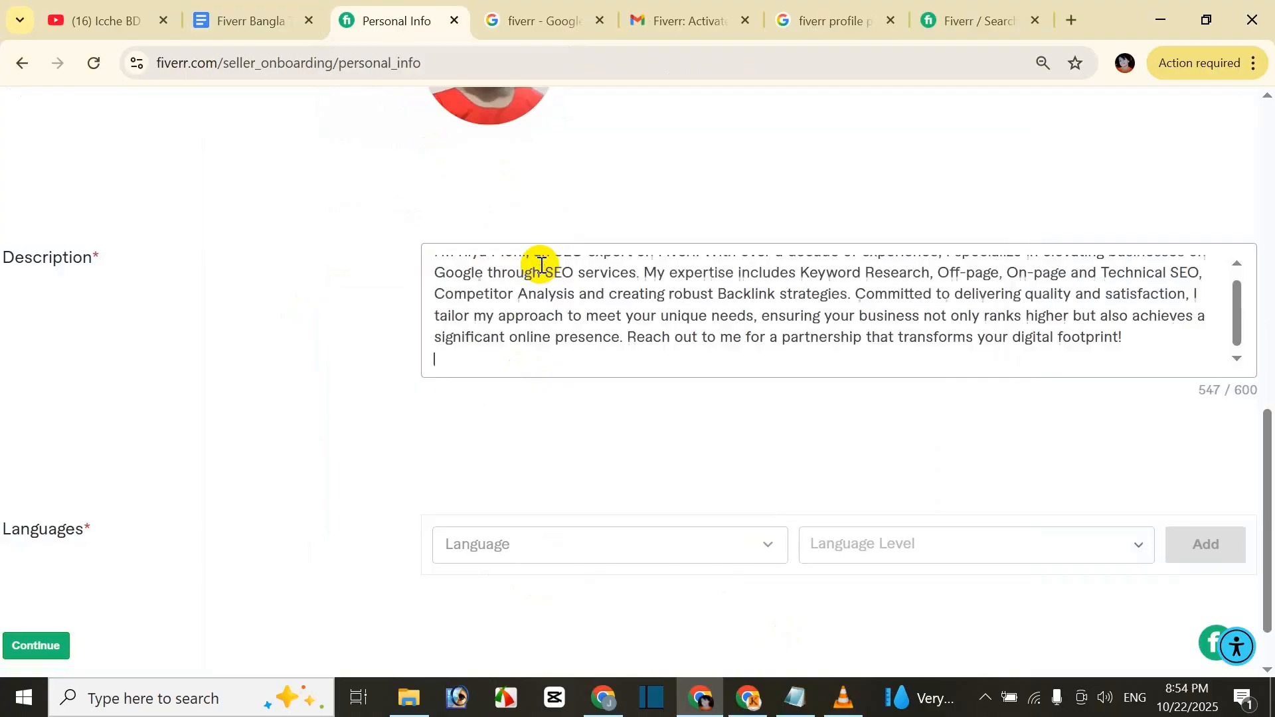
pyautogui.press('BackSpace')
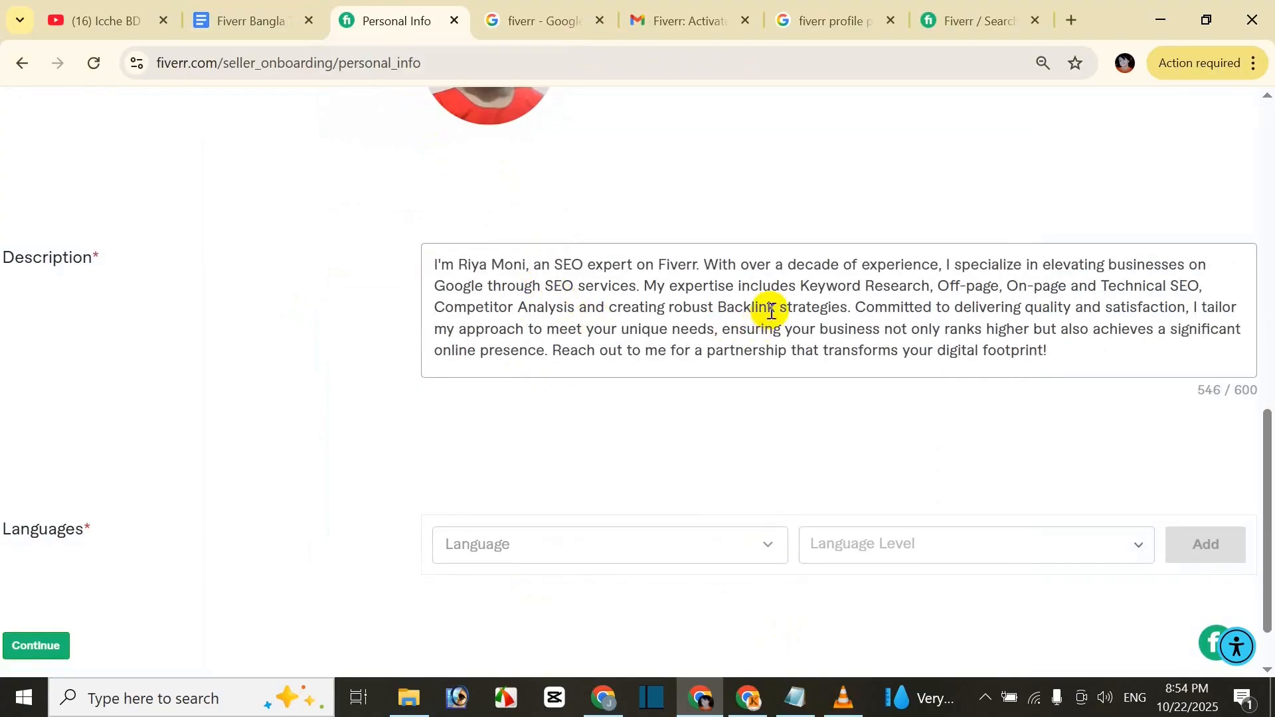
pyautogui.scroll(2, 762, 319)
pyautogui.scroll(-3, 763, 342)
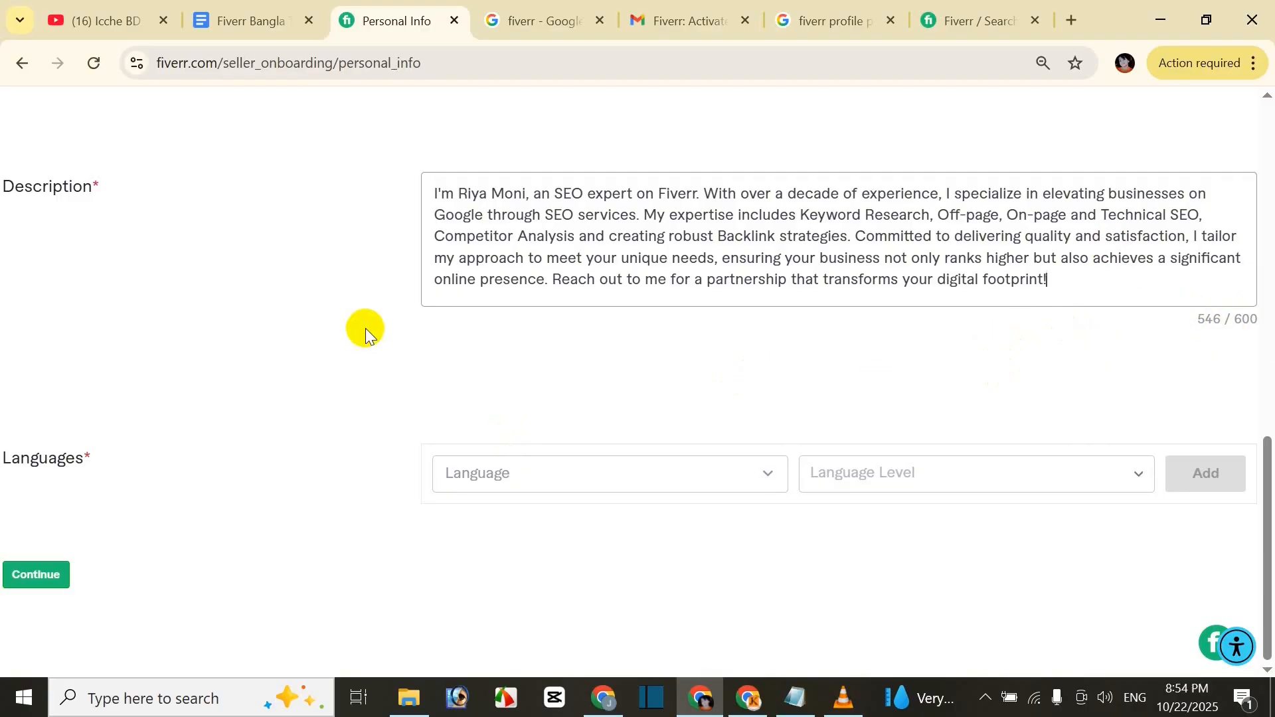
pyautogui.scroll(10, 366, 328)
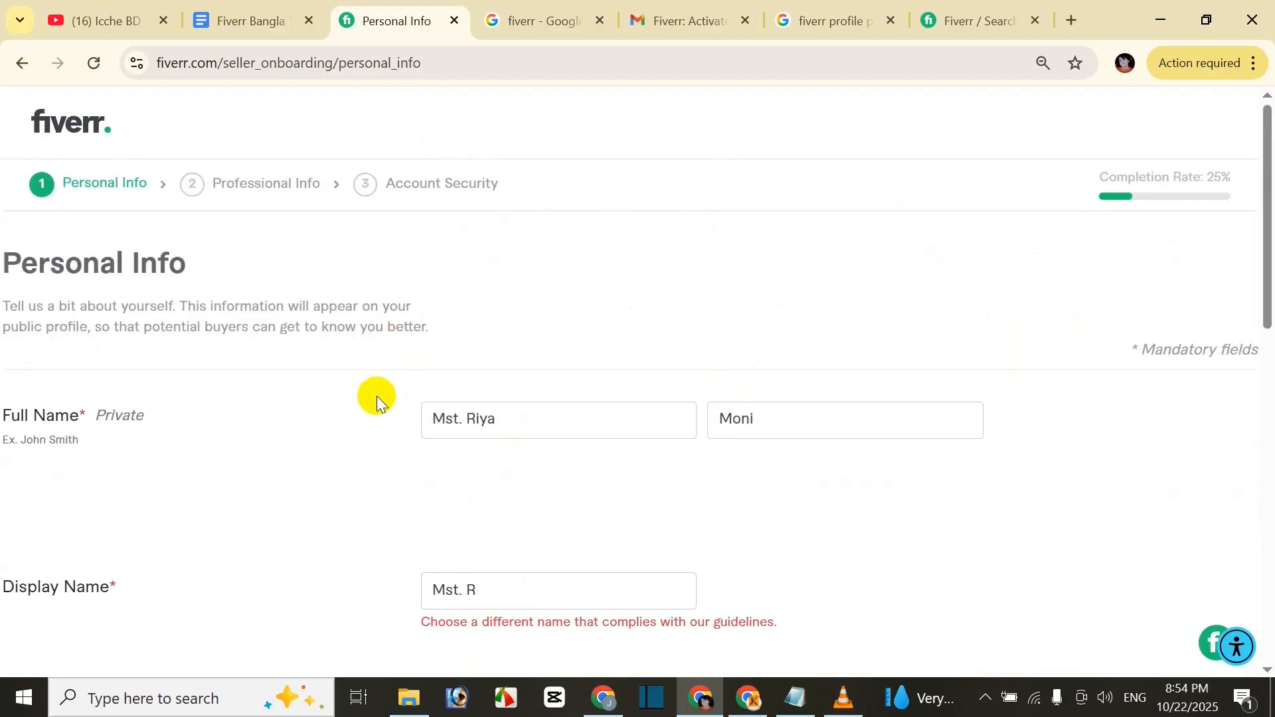
pyautogui.moveTo(1268, 323); pyautogui.dragTo(1244, 586)
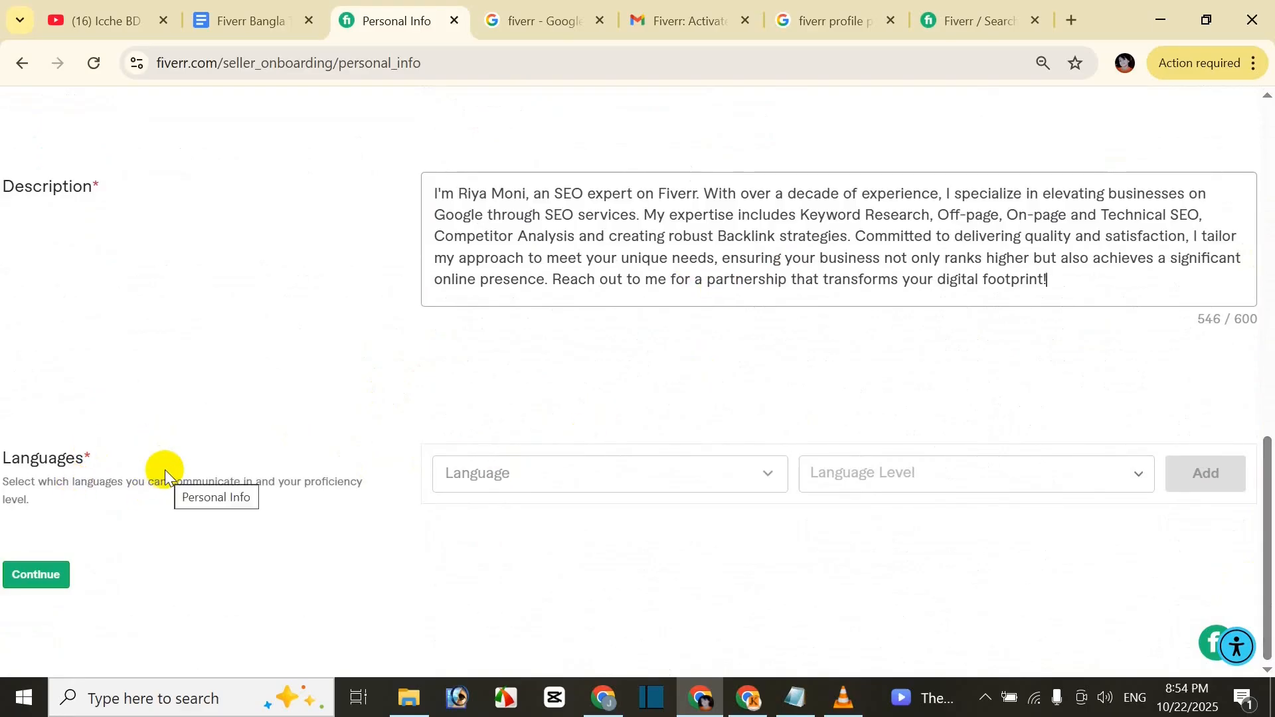
# Add English at Fluent level under Languages, discarding the extra Add New language row
pyautogui.click(528, 470)
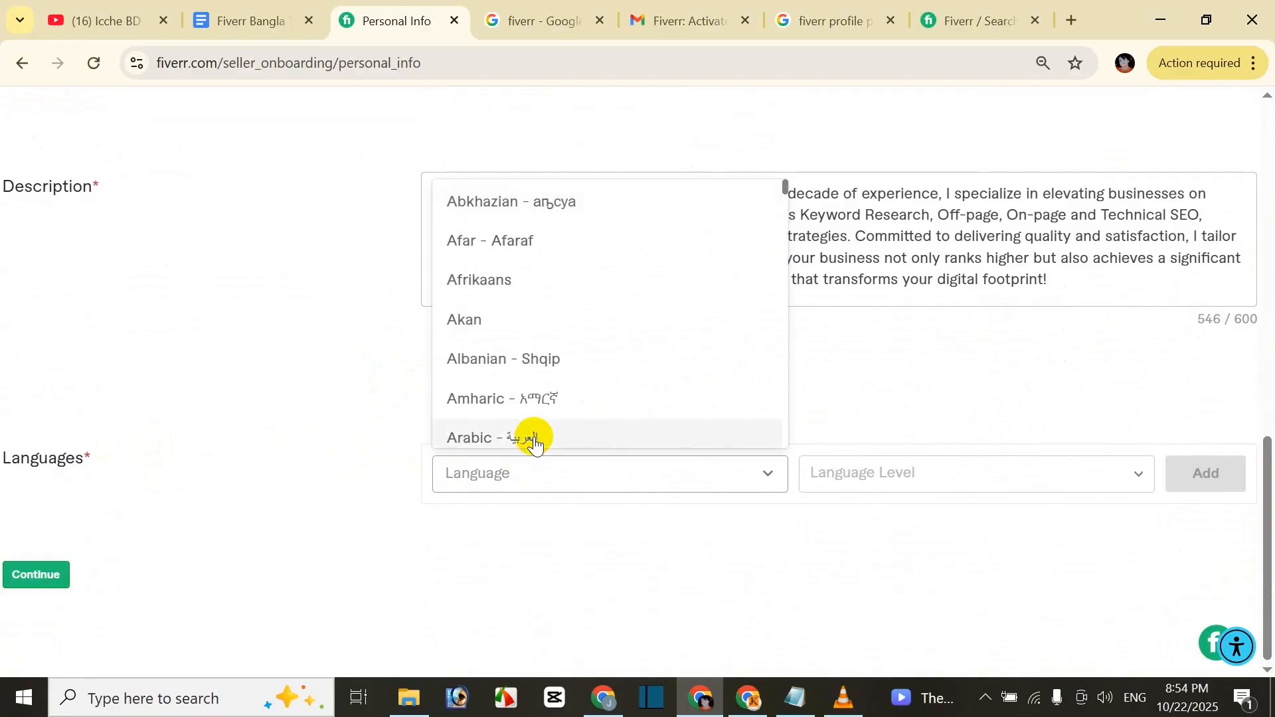
pyautogui.write('eng')
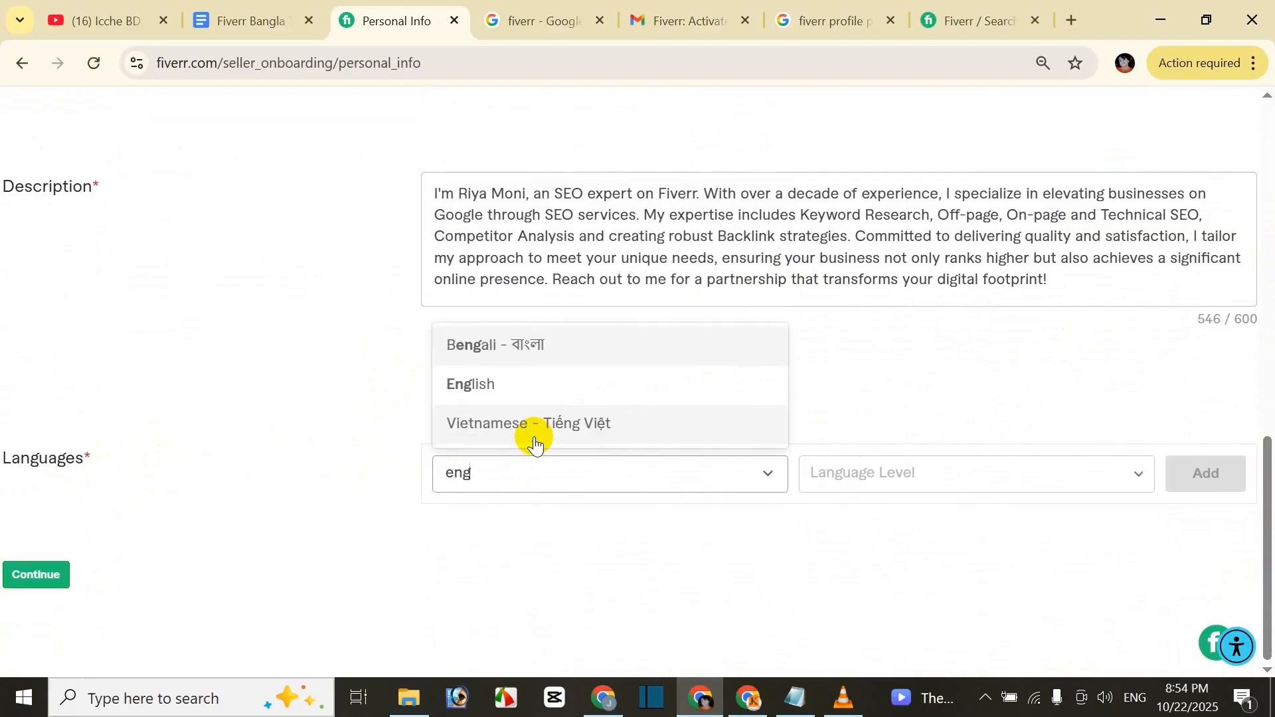
pyautogui.click(520, 386)
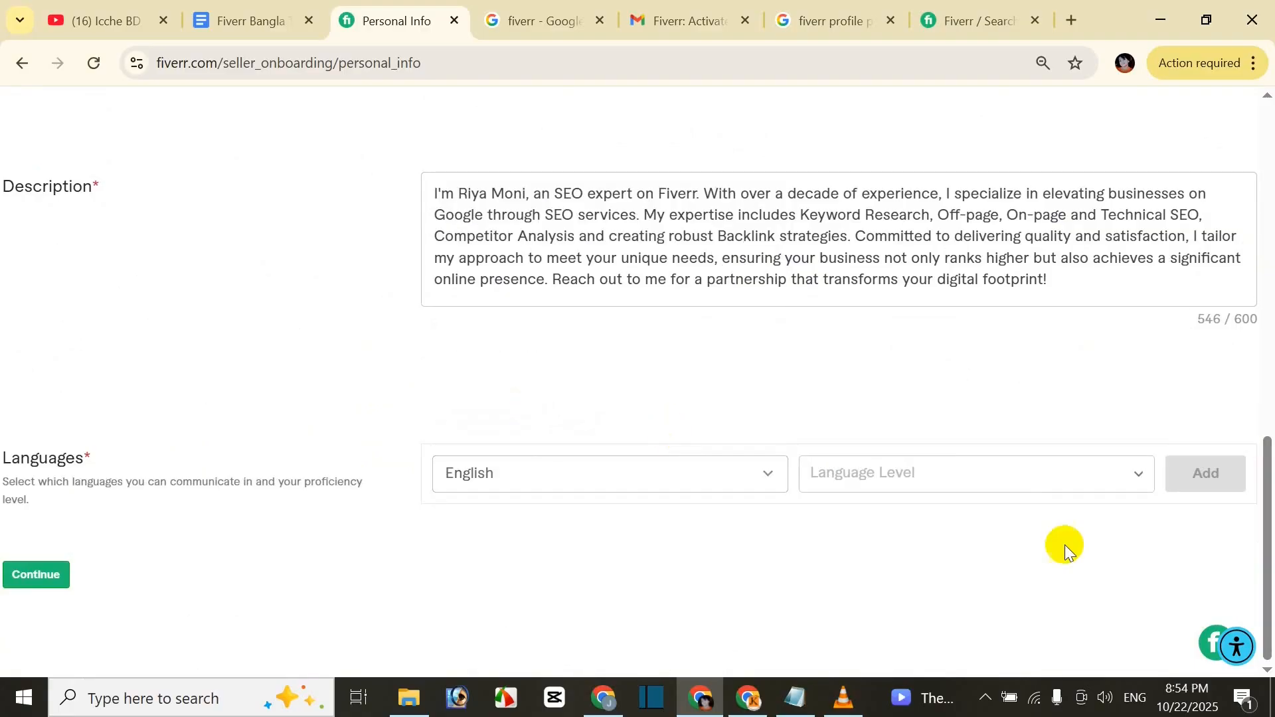
pyautogui.click(916, 465)
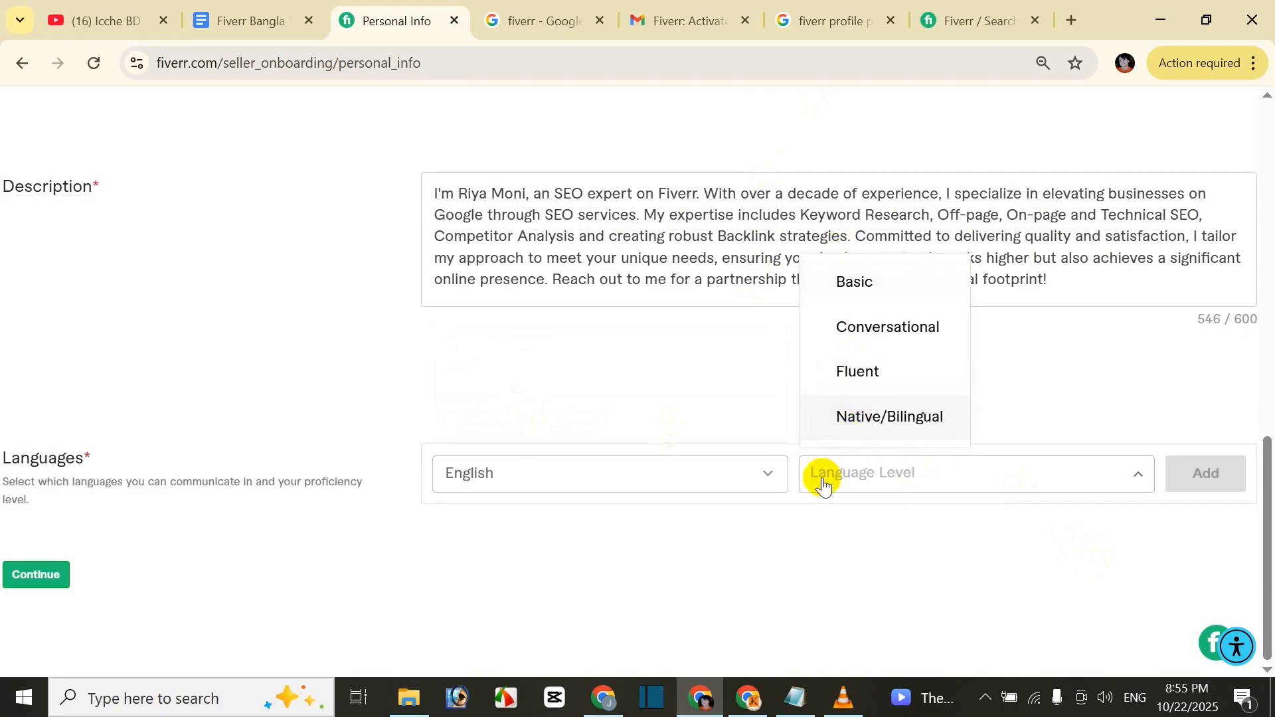
pyautogui.click(876, 380)
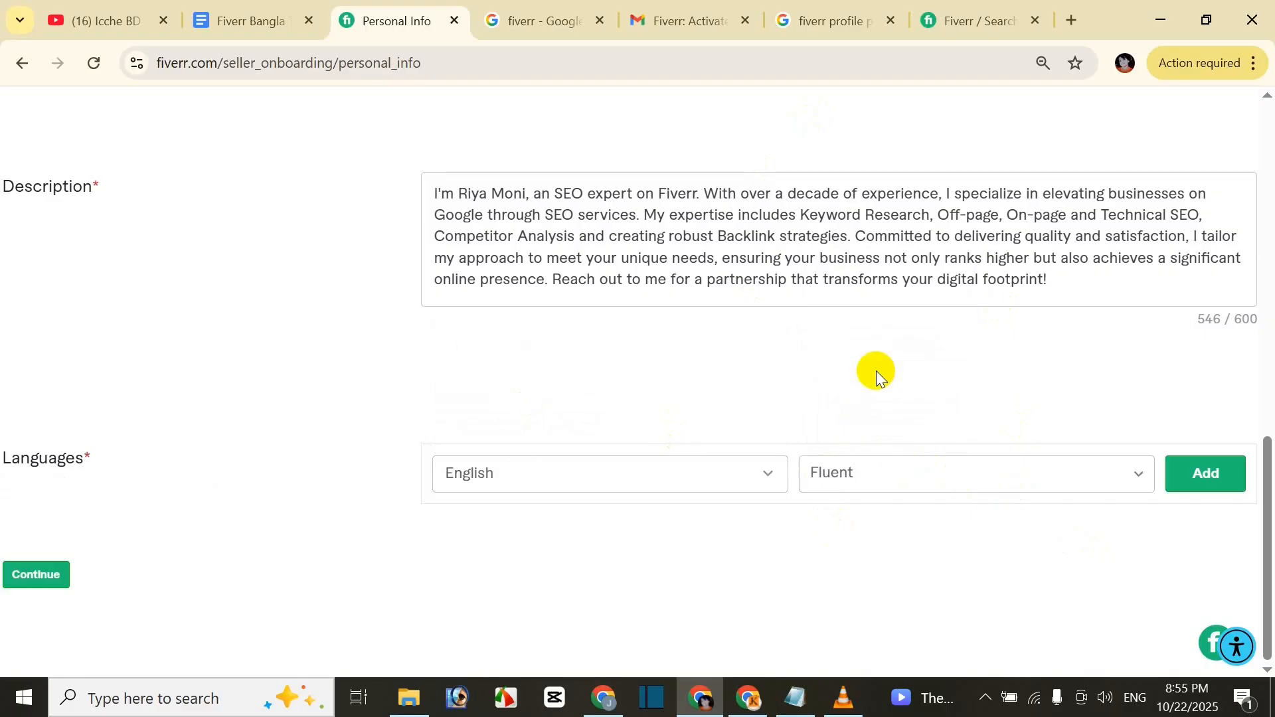
pyautogui.click(1193, 483)
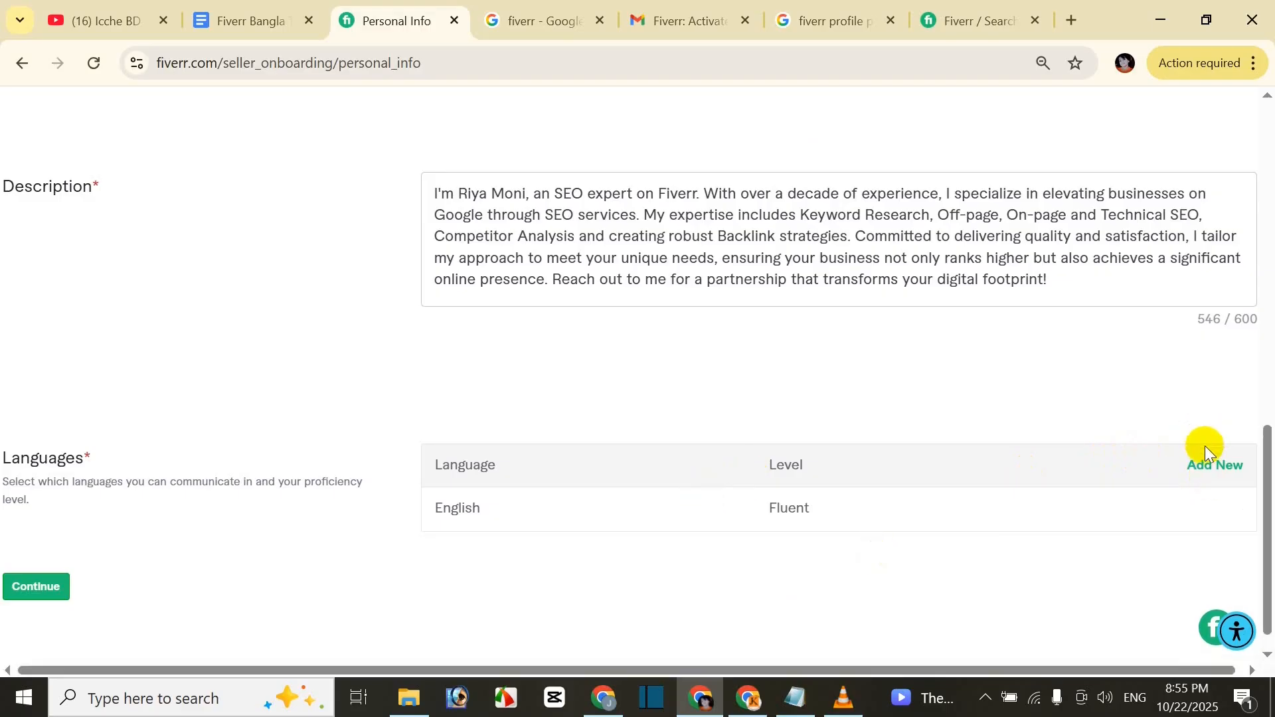
pyautogui.click(1200, 470)
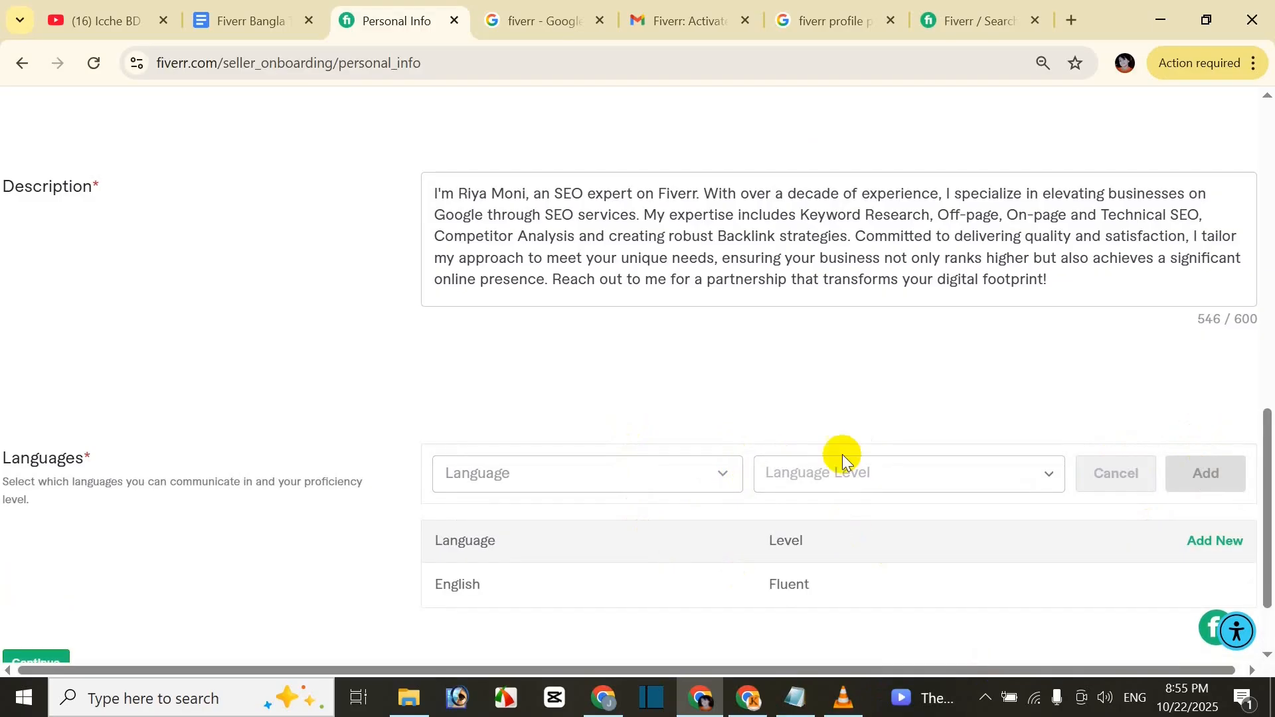
pyautogui.click(1141, 481)
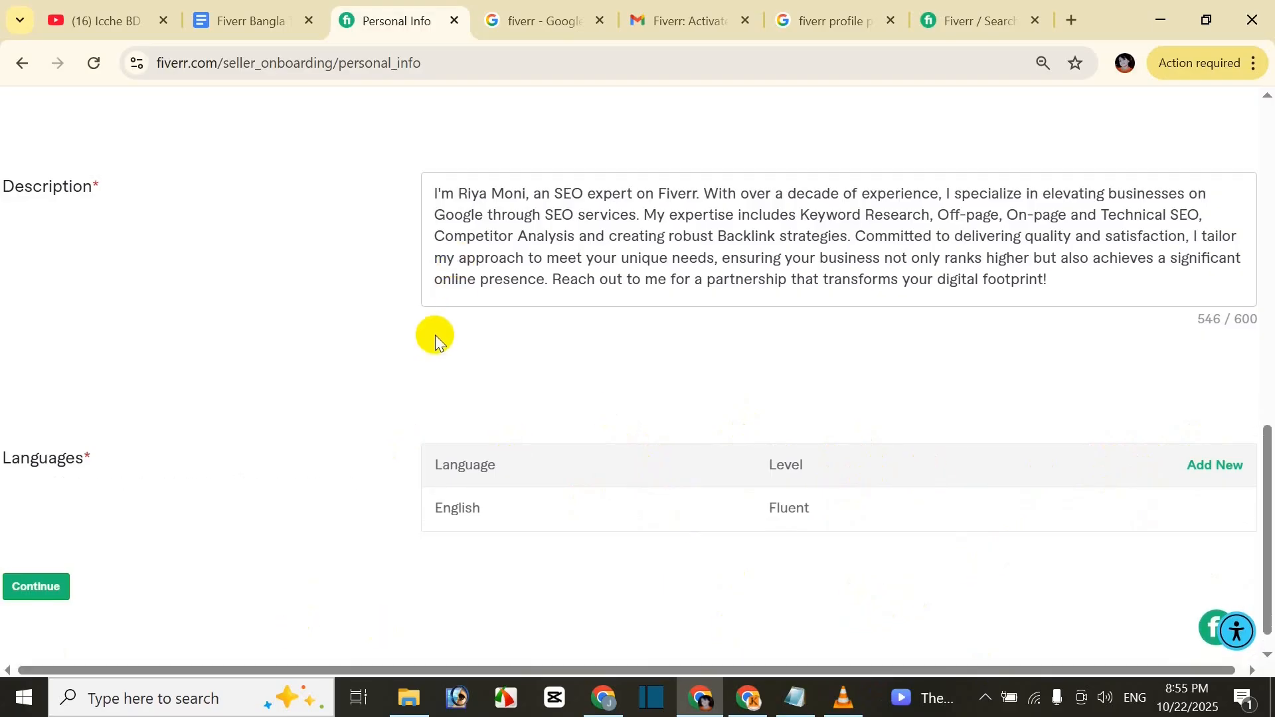
pyautogui.scroll(7, 385, 400)
pyautogui.scroll(-8, 358, 452)
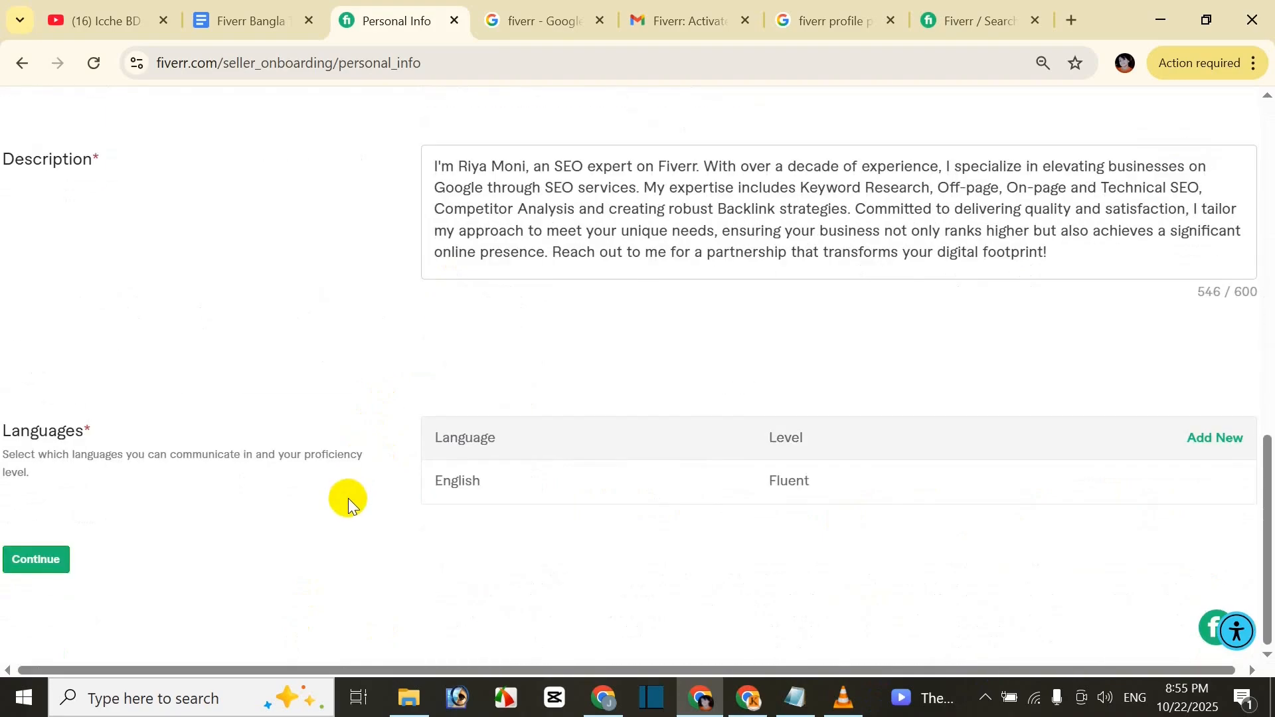
# Submit Personal Info and browse the Professional Info occupation list without choosing one
pyautogui.click(60, 566)
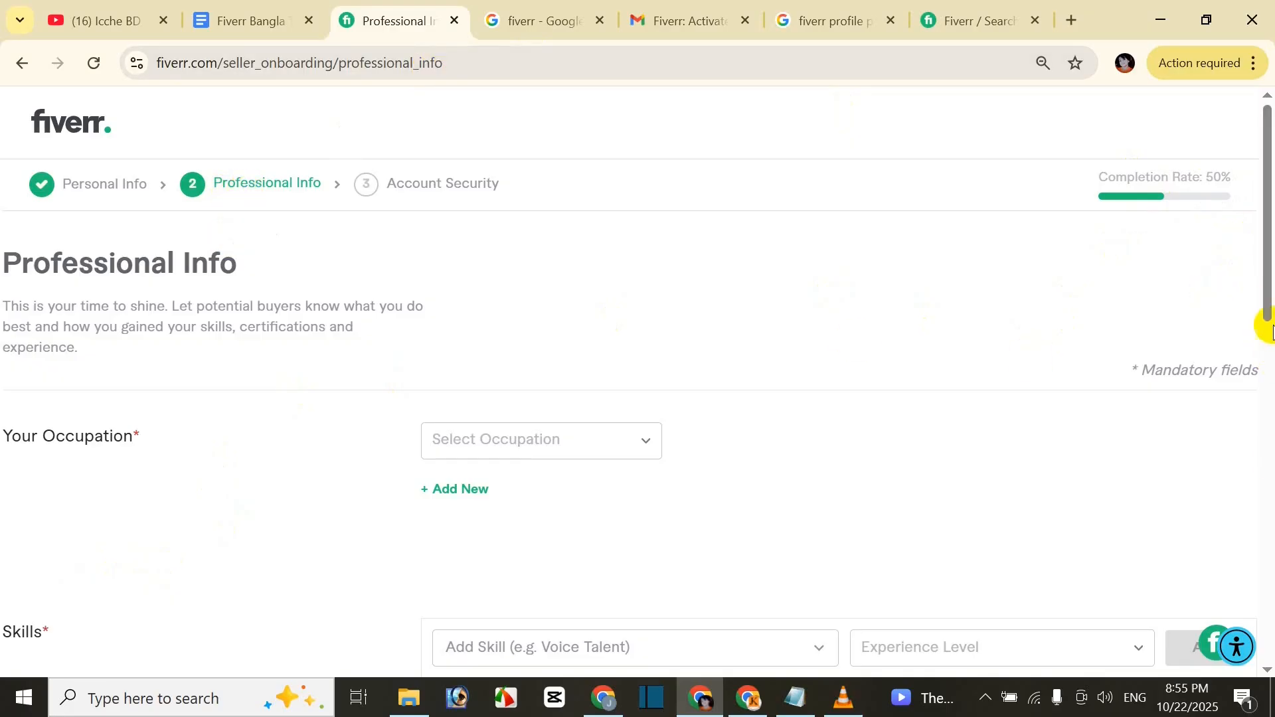
pyautogui.scroll(-5, 1269, 254)
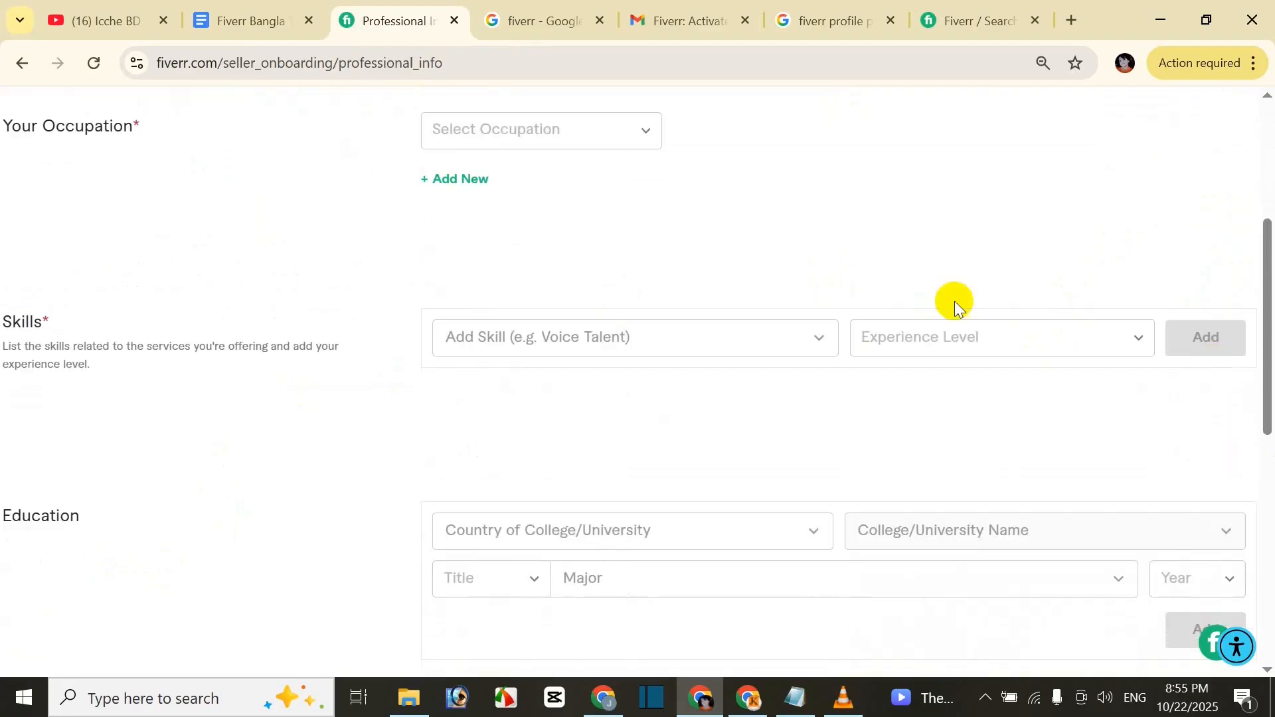
pyautogui.click(620, 131)
pyautogui.scroll(-5, 530, 189)
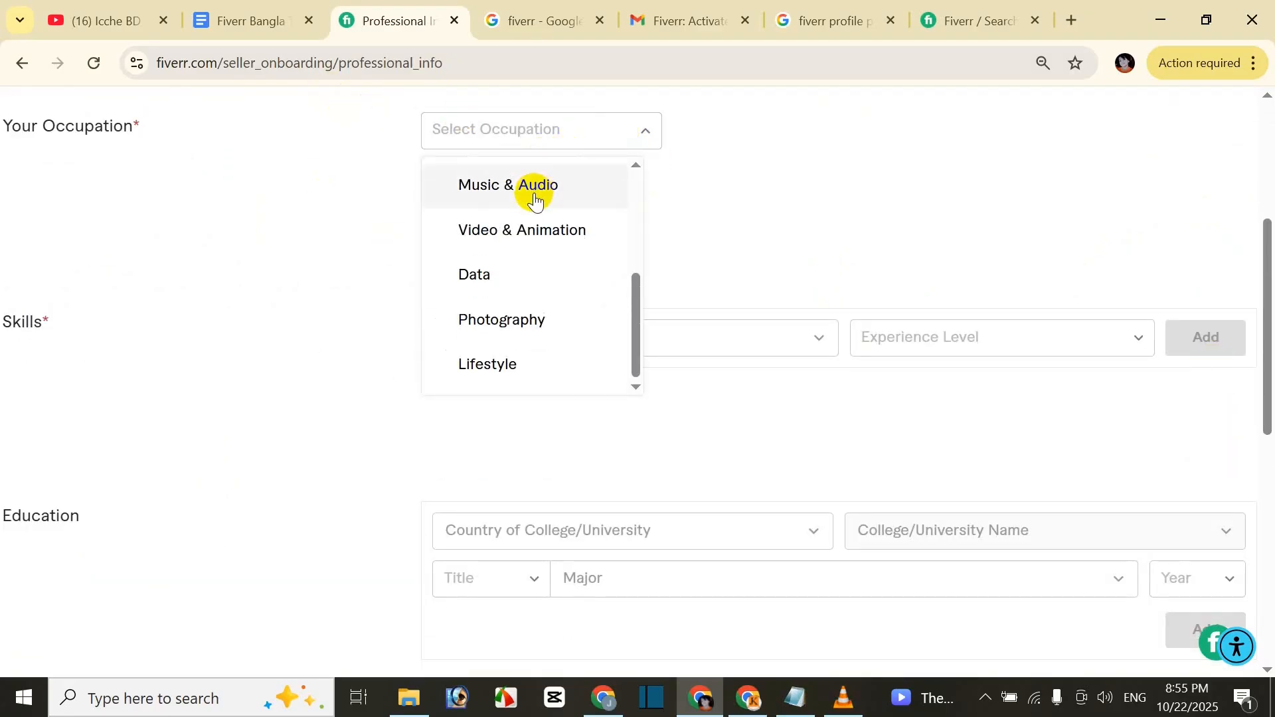
pyautogui.scroll(5, 534, 199)
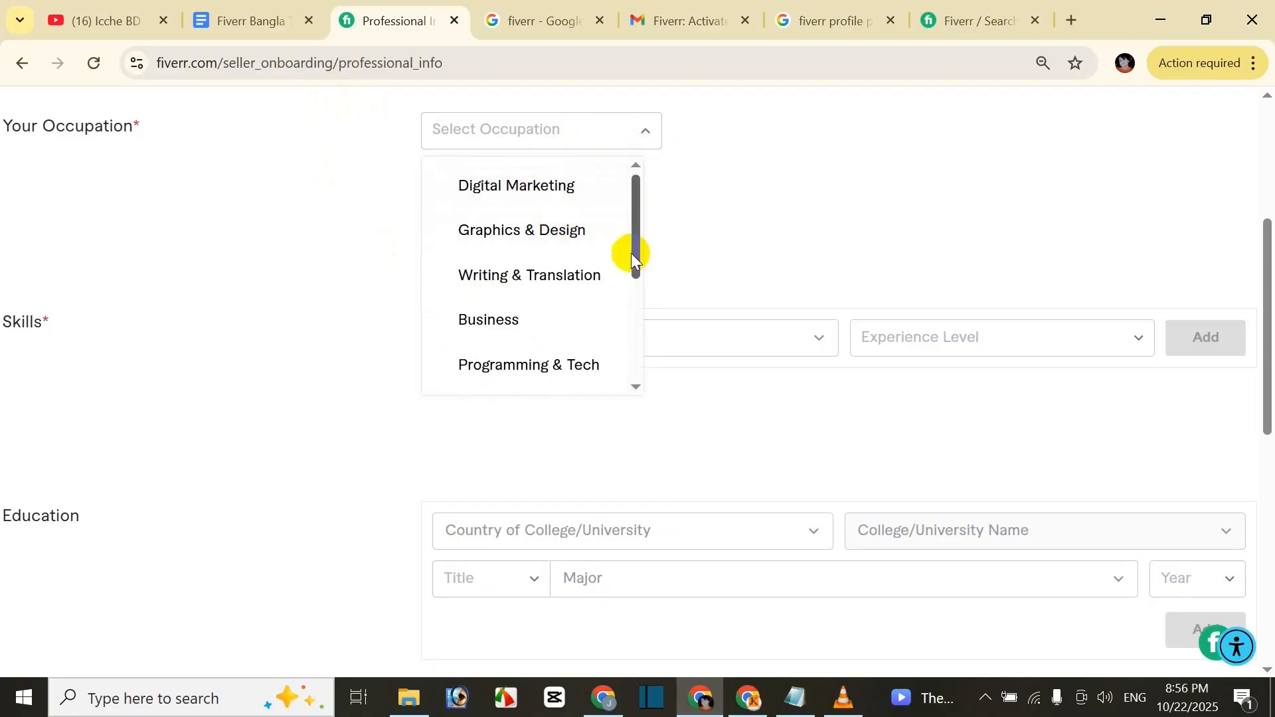
pyautogui.click(330, 120)
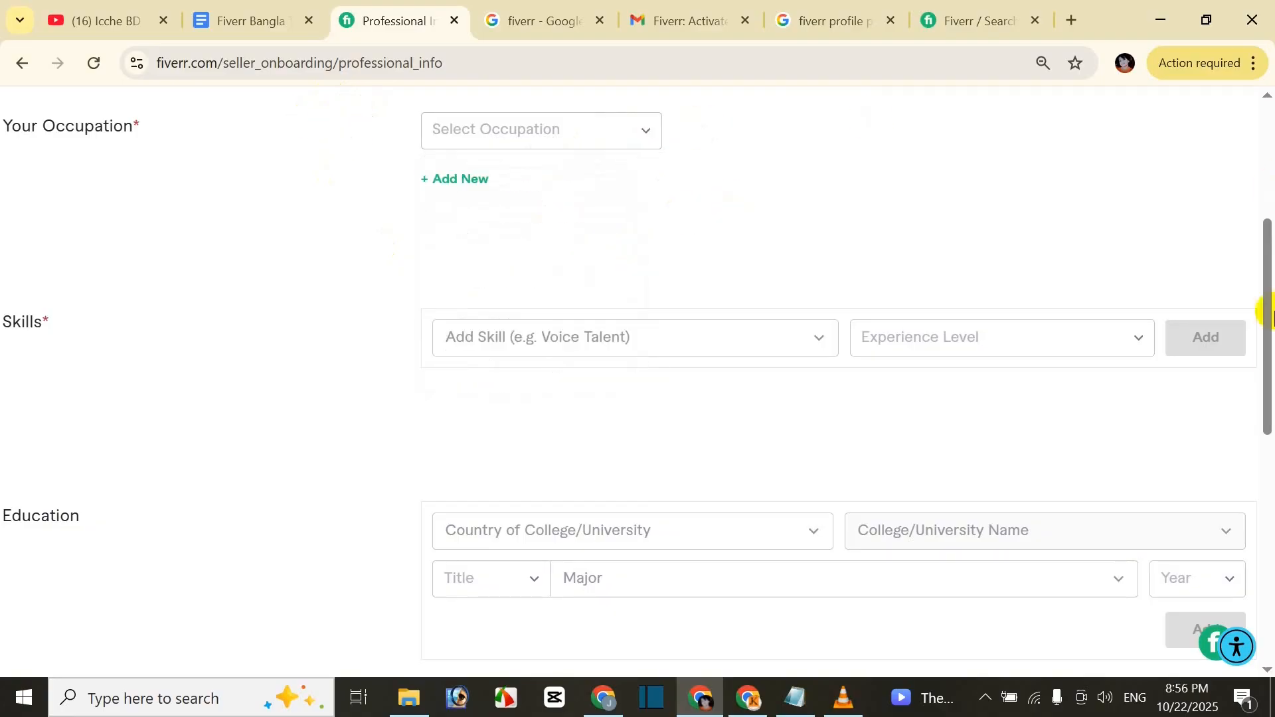
# Pick Digital Marketing from the occupation dropdown so its skills appear
pyautogui.scroll(2, 1265, 317)
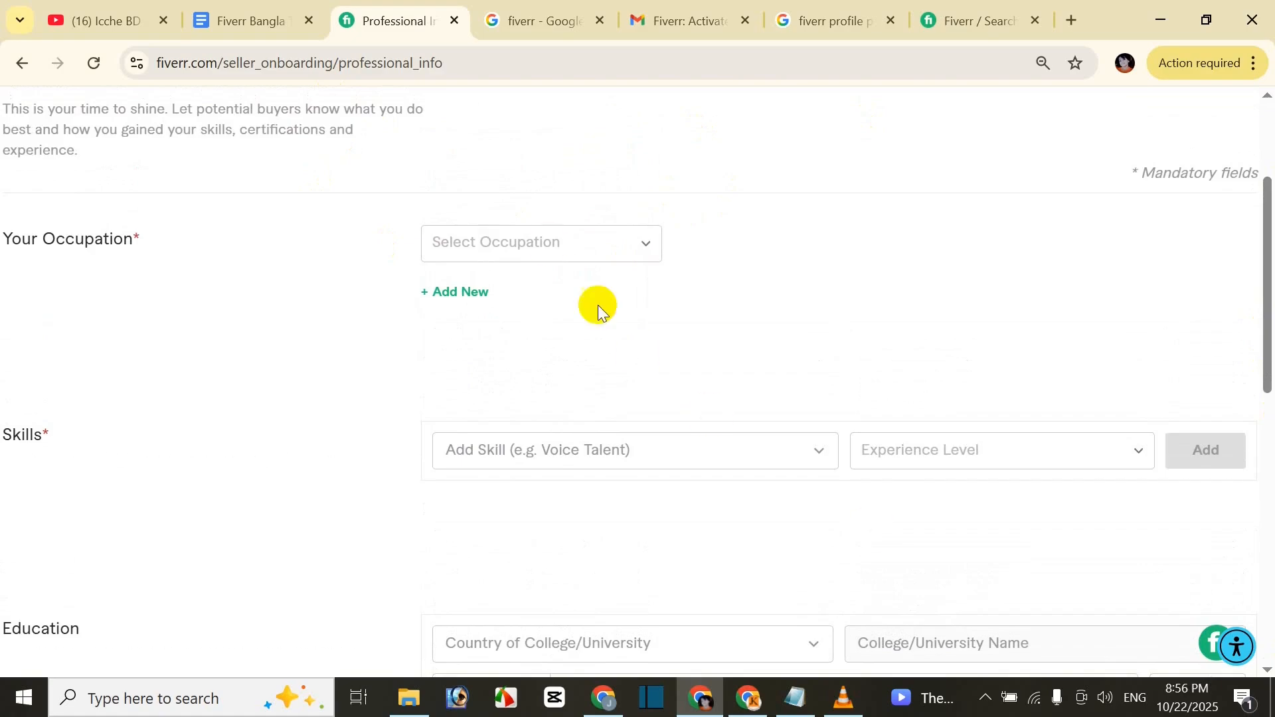
pyautogui.click(532, 243)
pyautogui.scroll(-5, 633, 335)
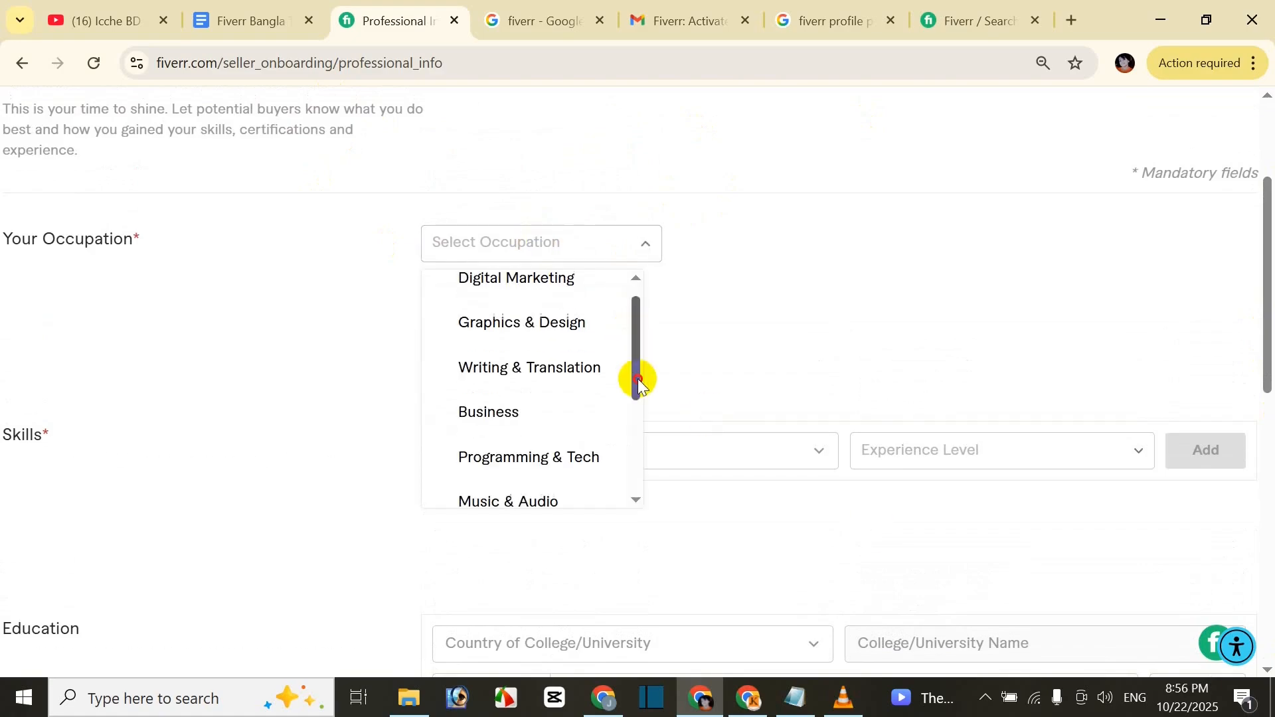
pyautogui.scroll(4, 618, 372)
pyautogui.scroll(1, 610, 330)
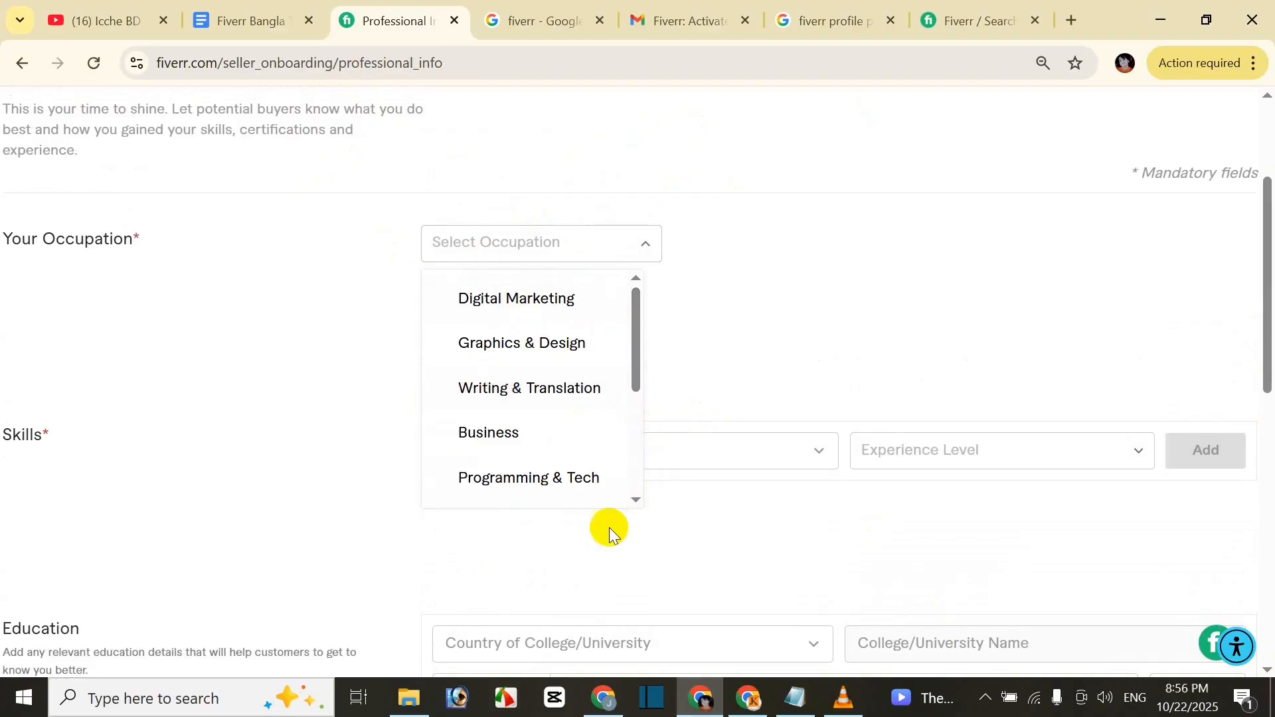
pyautogui.click(527, 299)
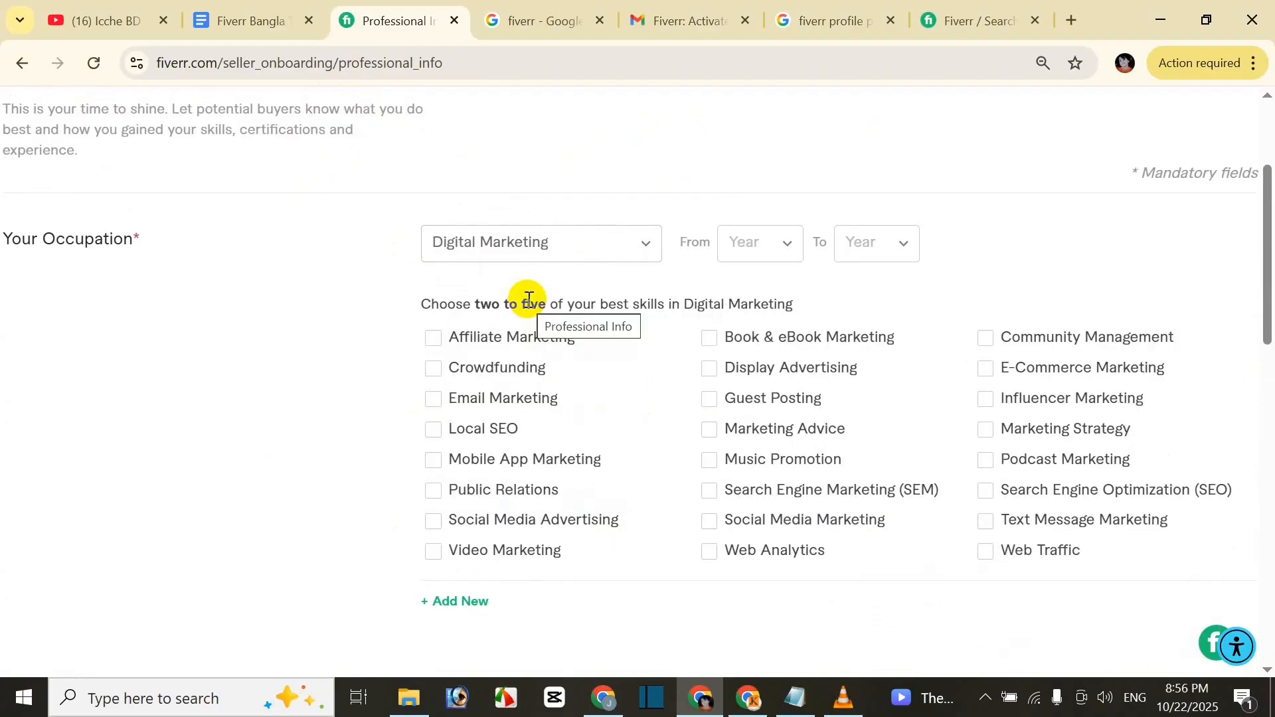
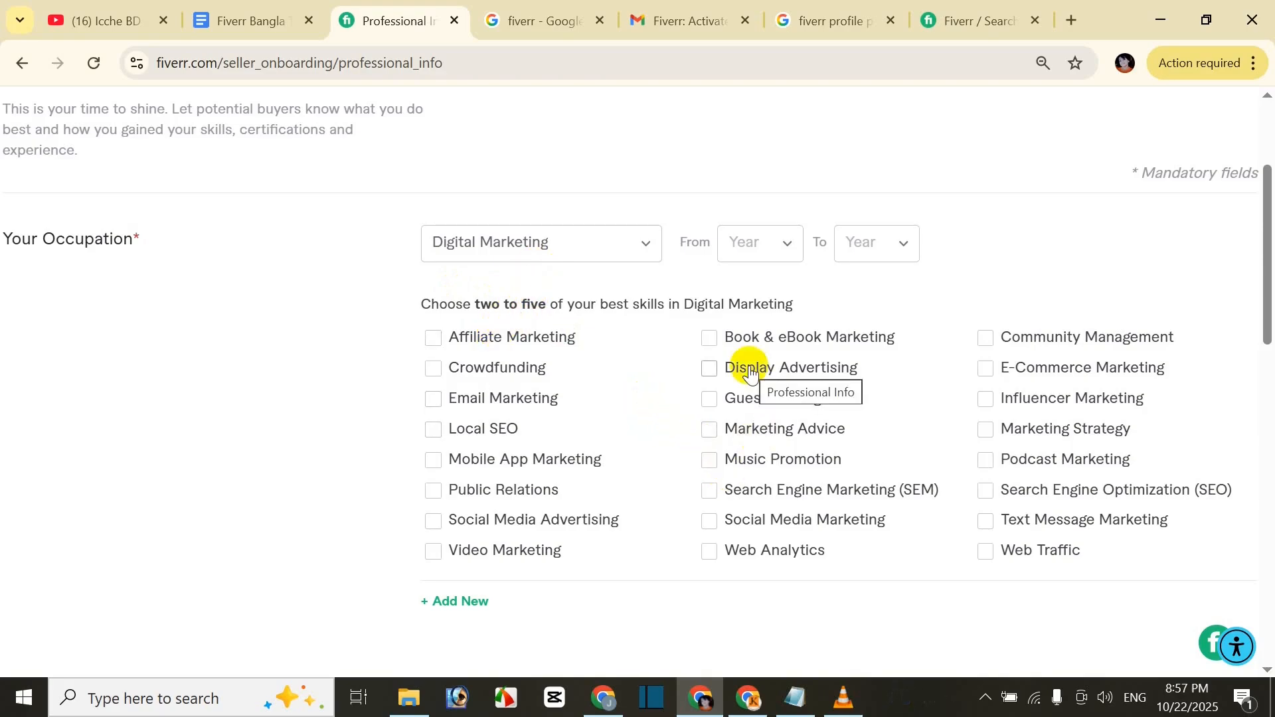
# Select SEM, Social Media Marketing, SEO and Local SEO as the Digital Marketing skills
pyautogui.click(710, 490)
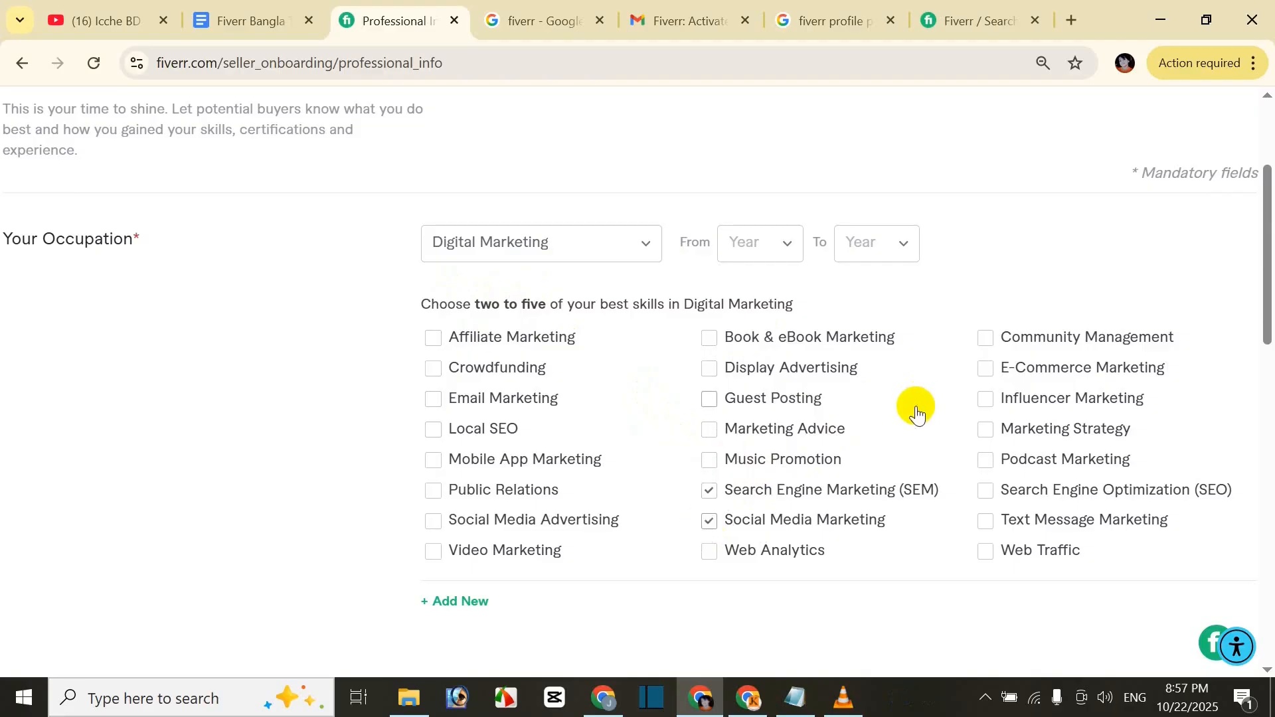
pyautogui.click(984, 495)
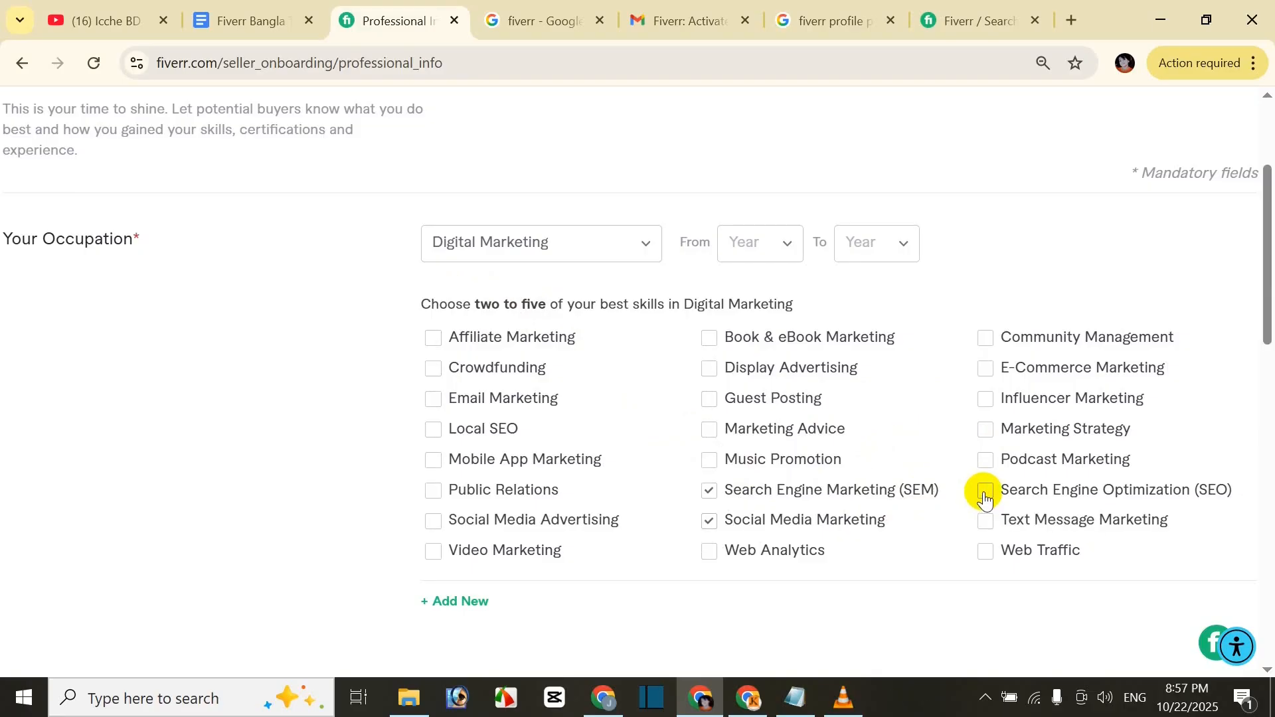
pyautogui.click(987, 492)
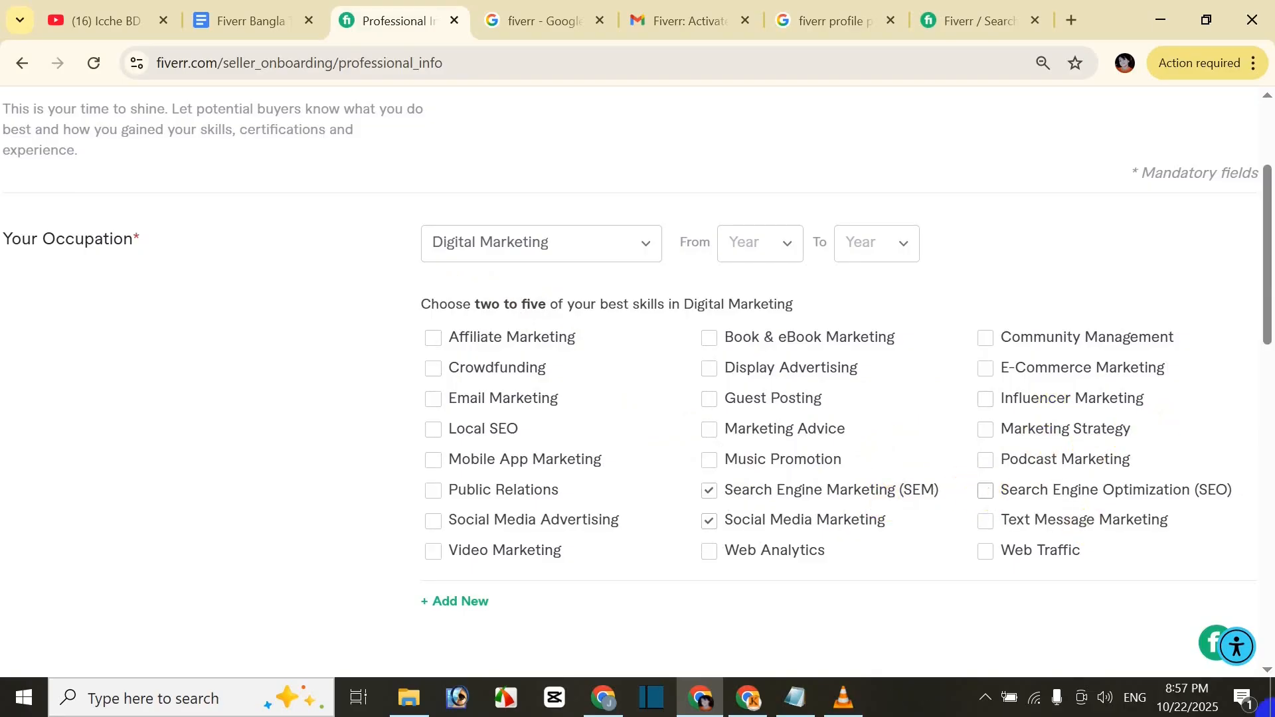
pyautogui.click(987, 491)
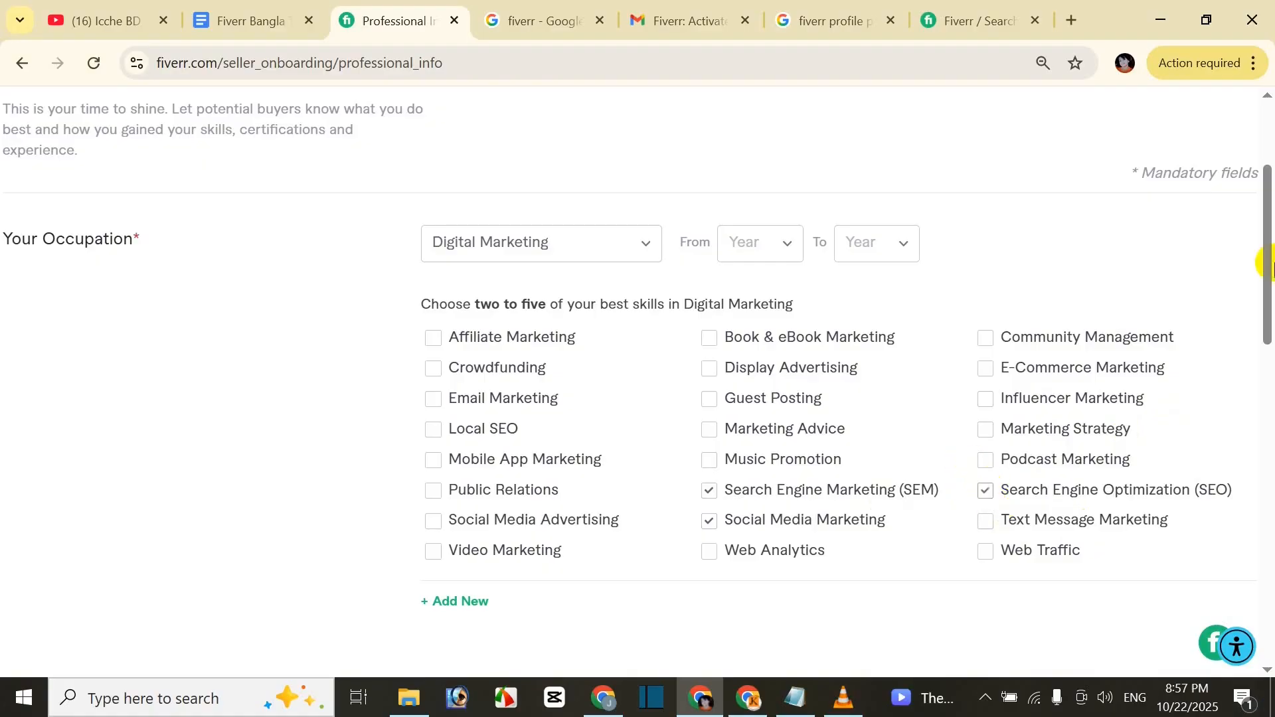
pyautogui.click(439, 435)
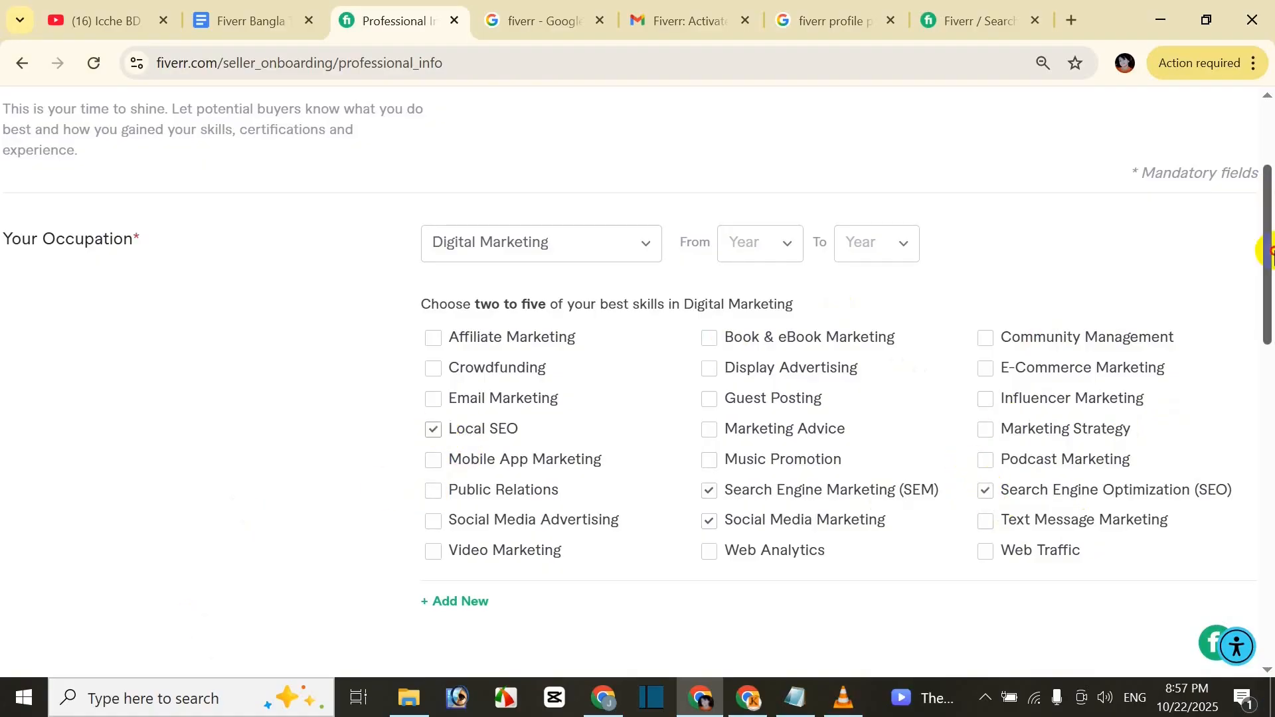
pyautogui.moveTo(1267, 253); pyautogui.dragTo(1269, 309)
pyautogui.scroll(3, 1270, 309)
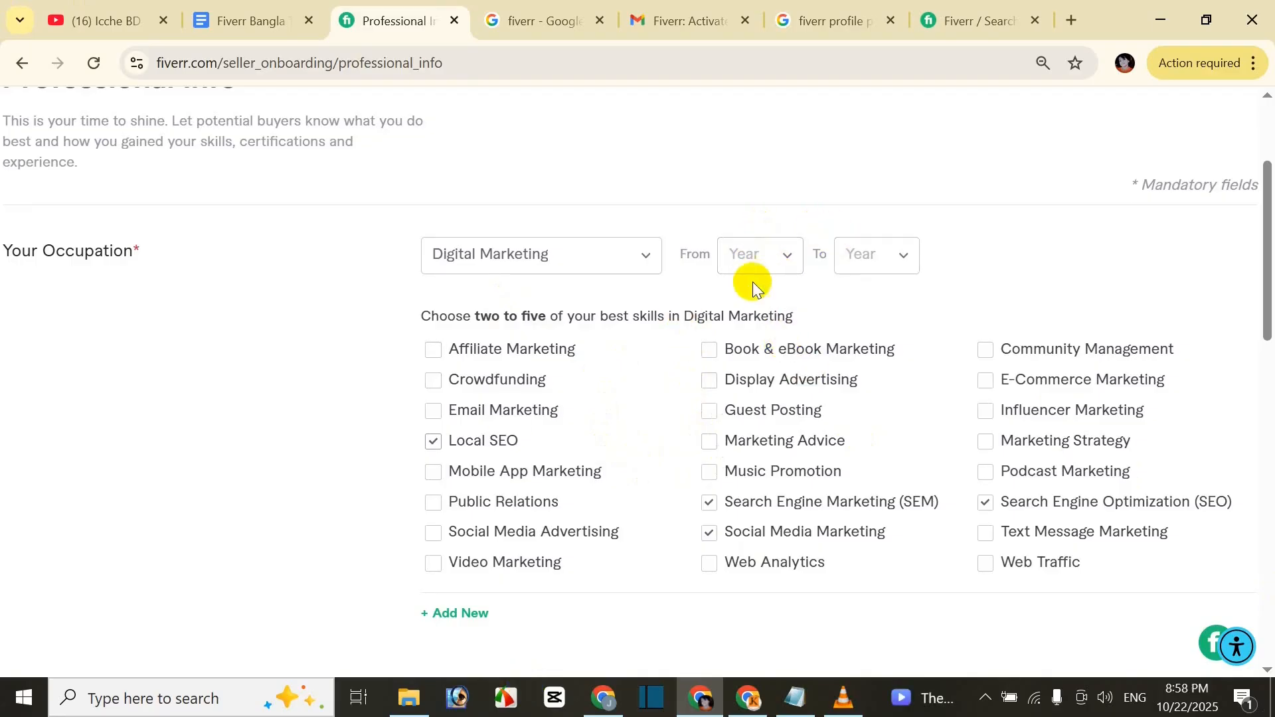
# Set the Digital Marketing occupation's From year to 2019 and To year to 2023
pyautogui.click(755, 263)
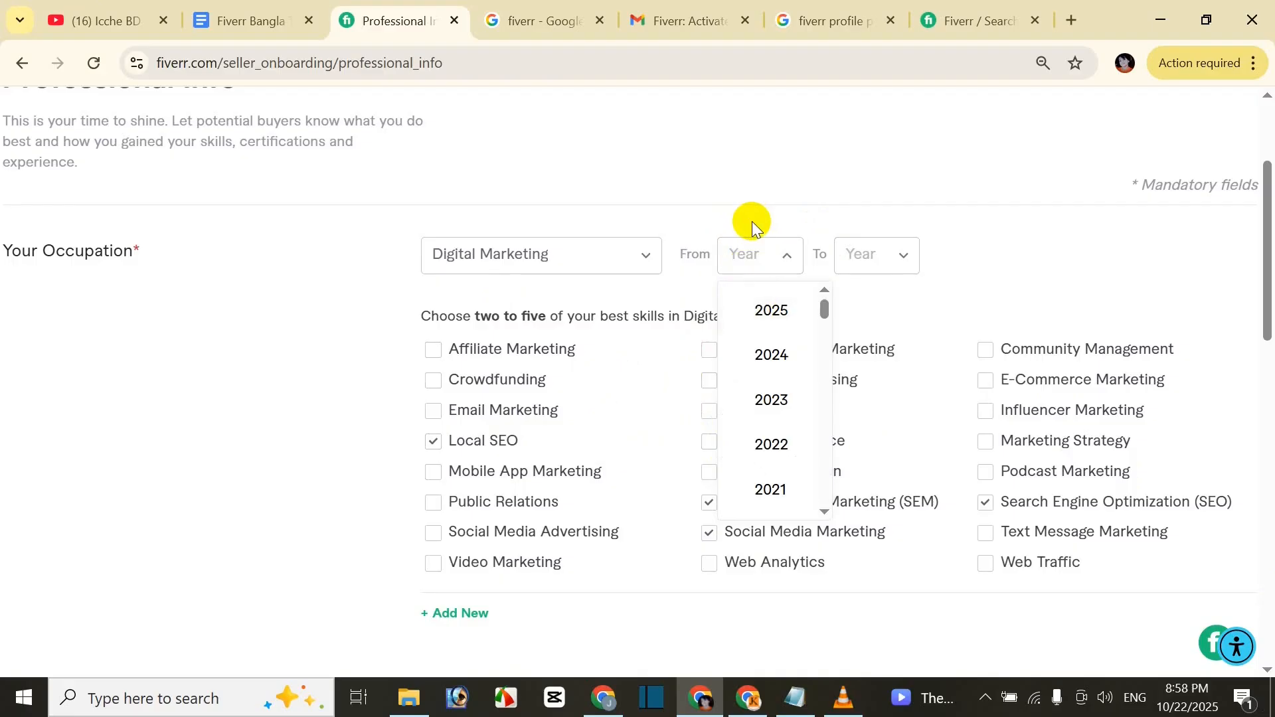
pyautogui.moveTo(823, 308); pyautogui.dragTo(827, 326)
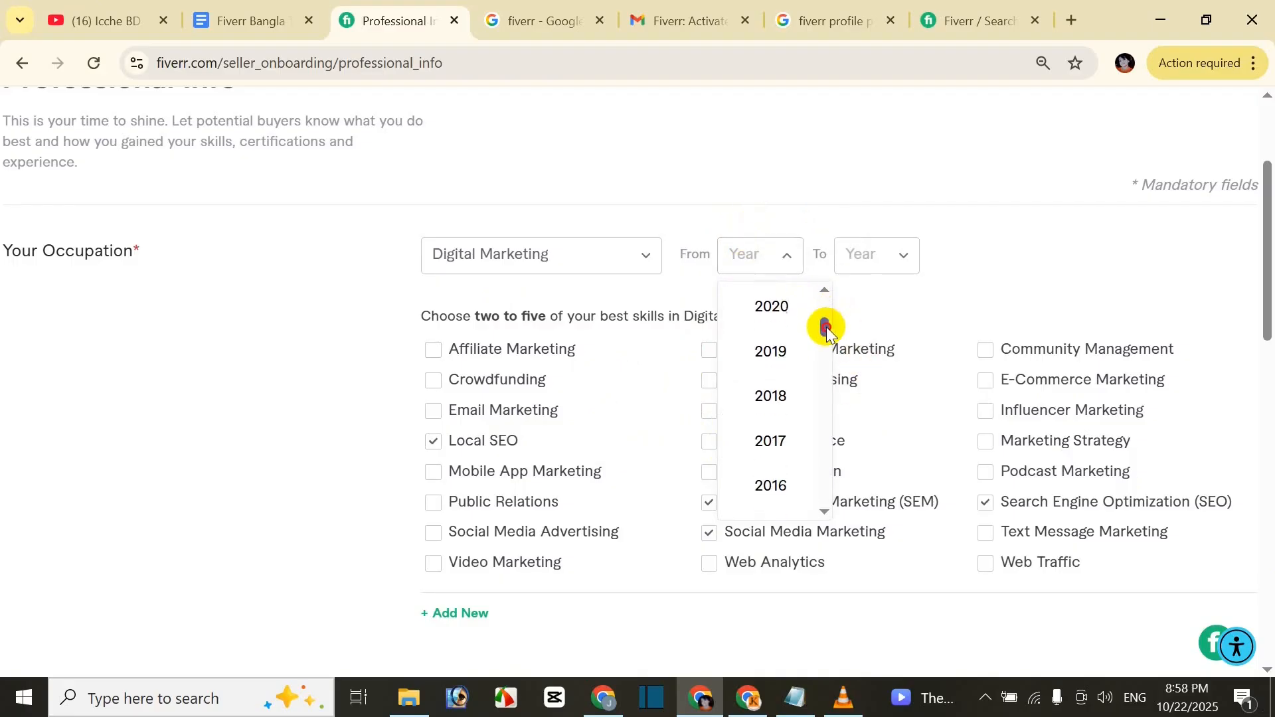
pyautogui.click(769, 352)
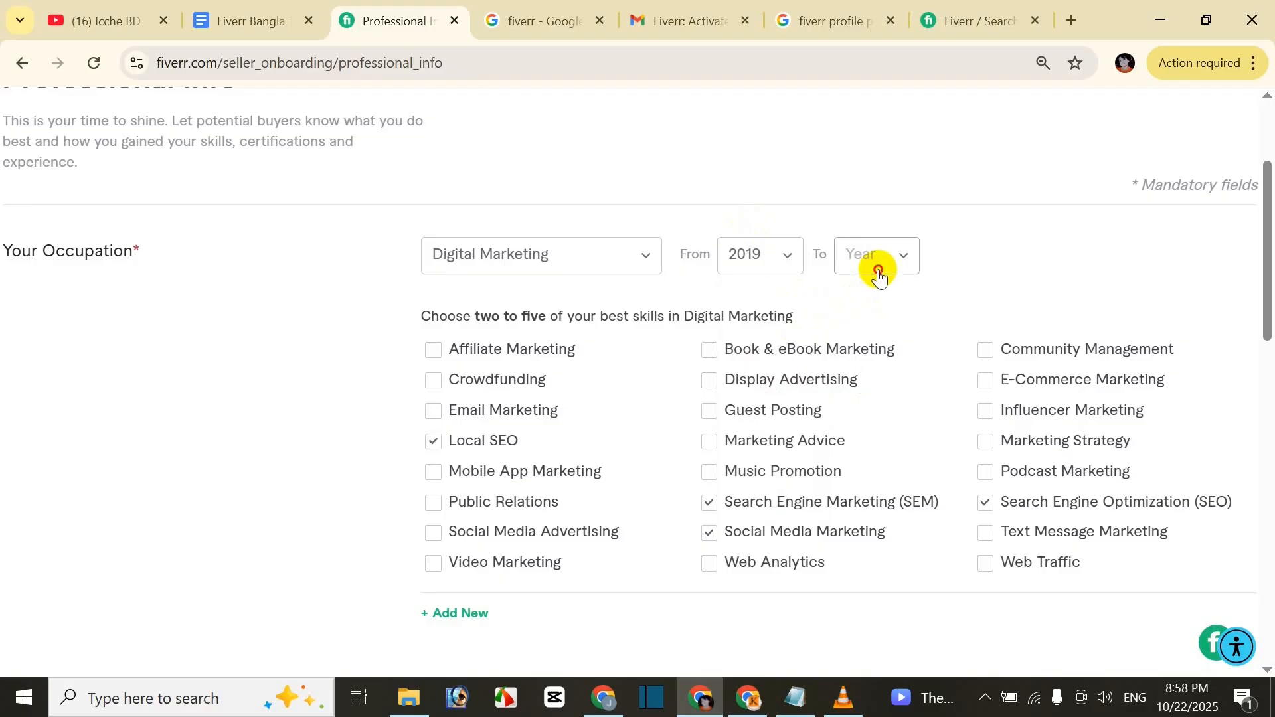
pyautogui.click(879, 277)
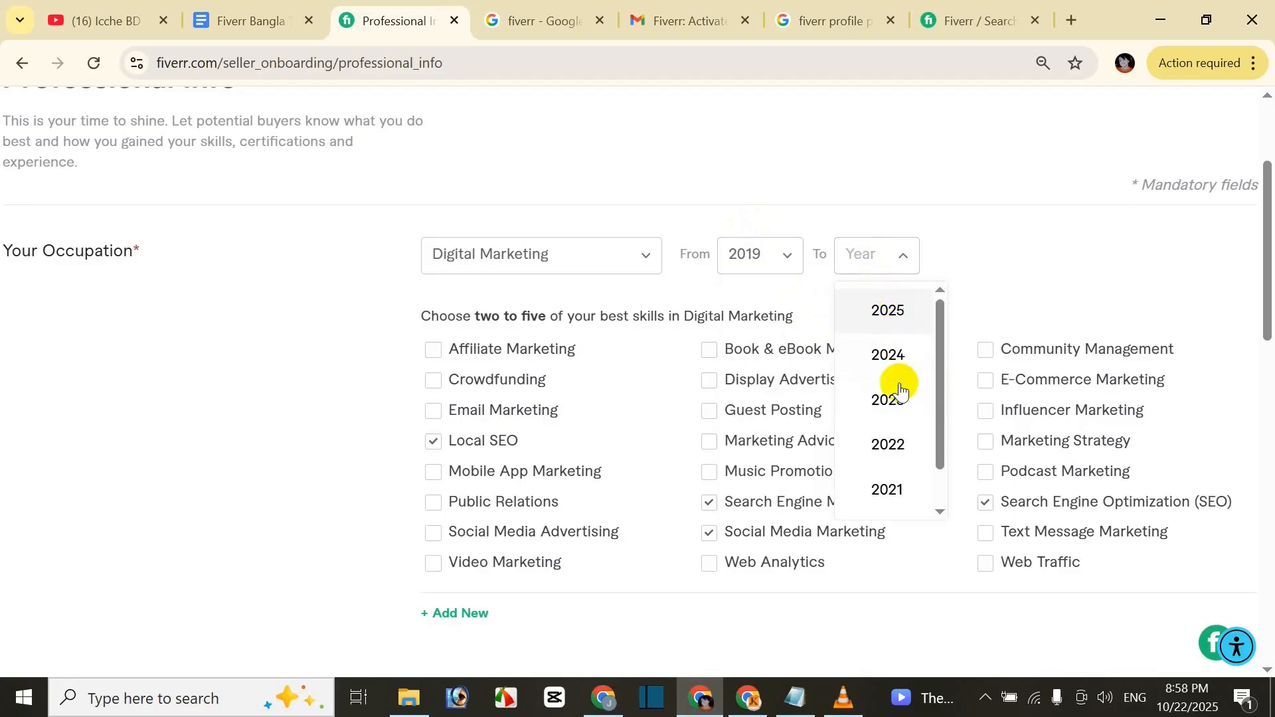
pyautogui.click(900, 406)
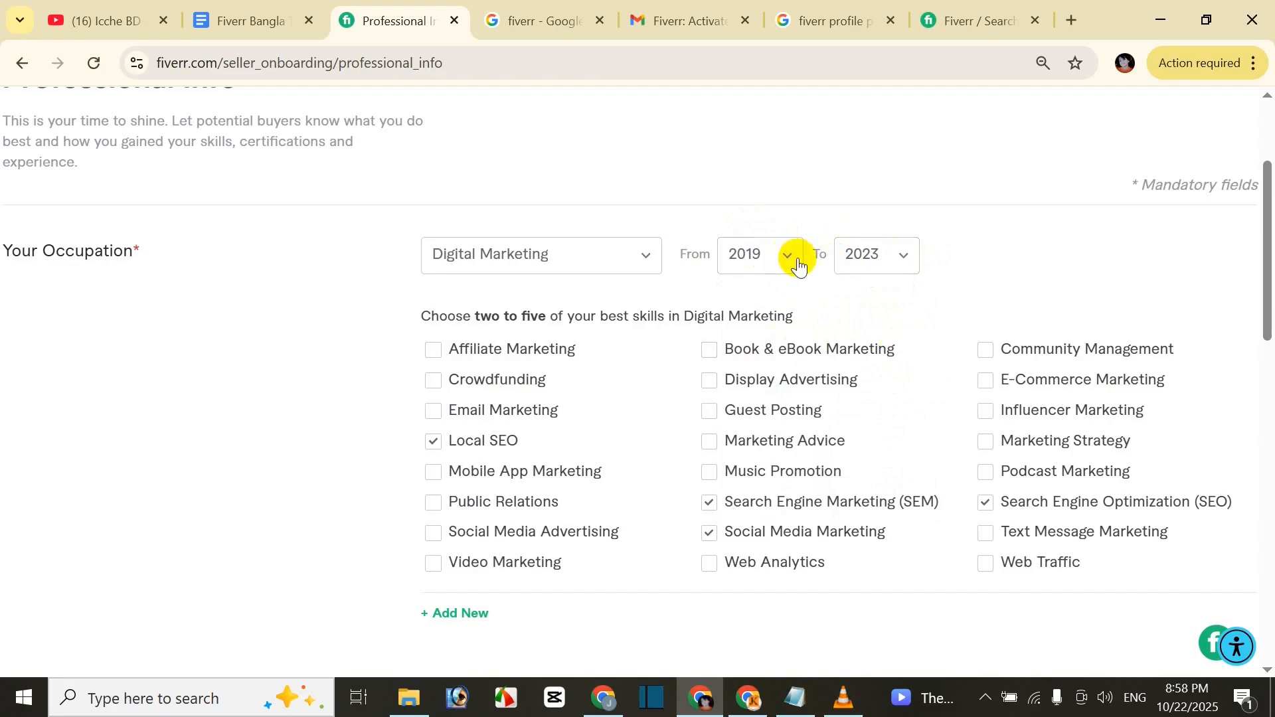
pyautogui.moveTo(1266, 285); pyautogui.dragTo(1268, 417)
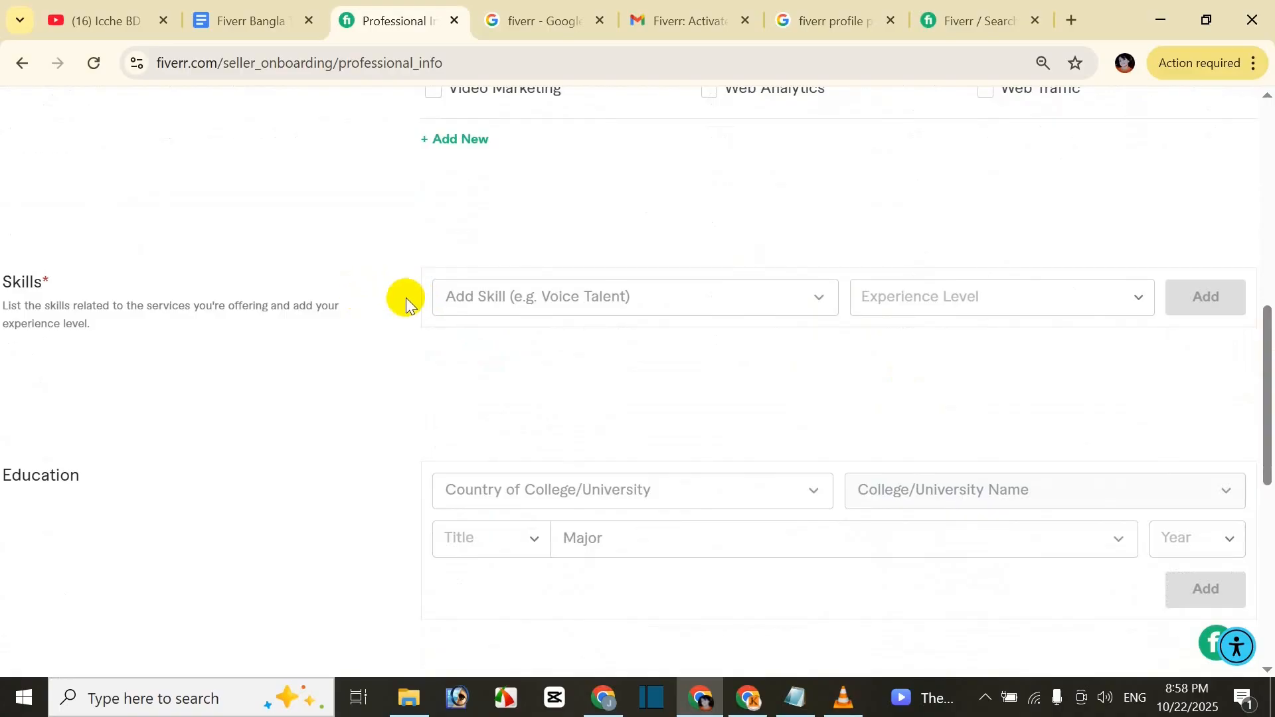
# Start a new skill entry with a Technical SEO search and Expert as the level
pyautogui.click(450, 307)
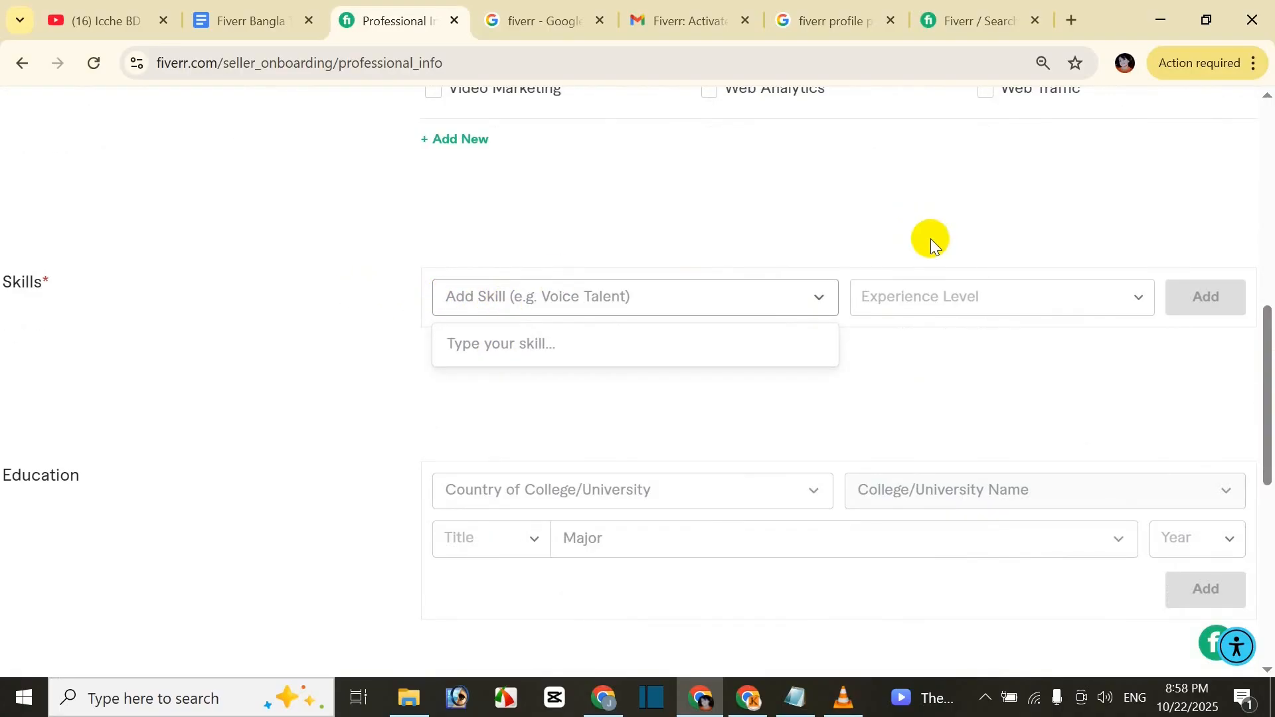
pyautogui.click(926, 296)
pyautogui.click(504, 292)
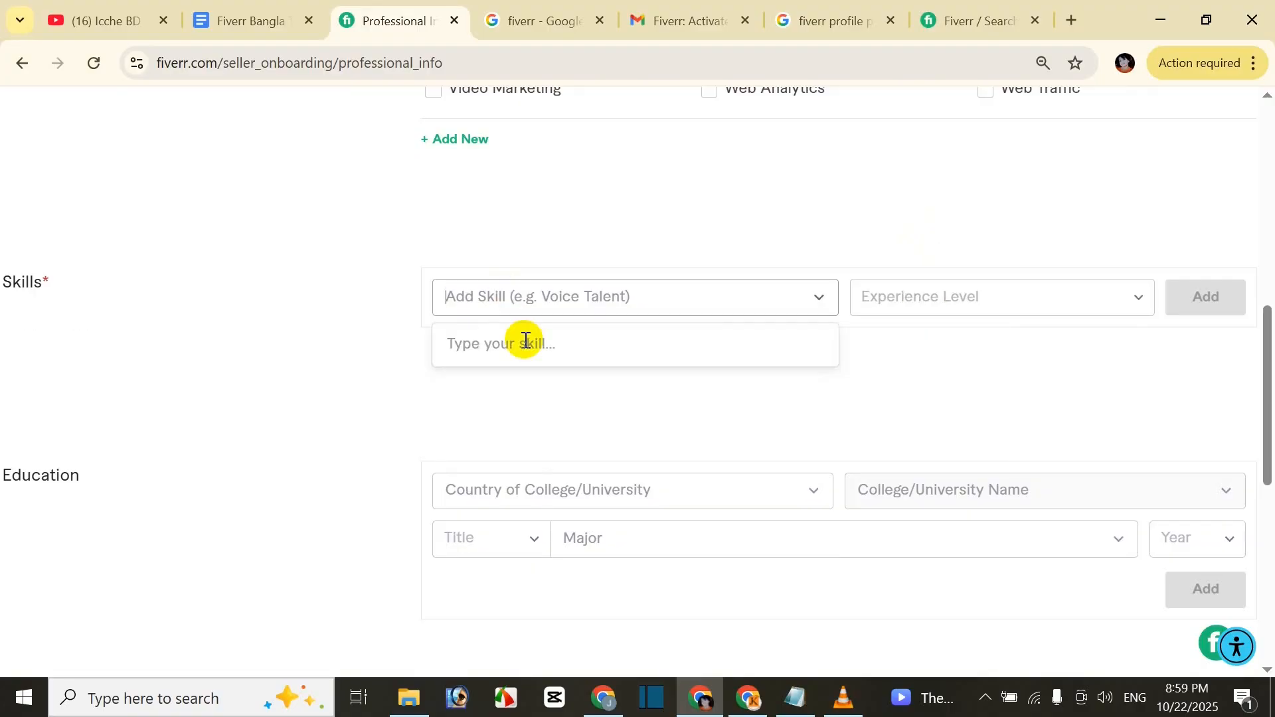
pyautogui.write('ta')
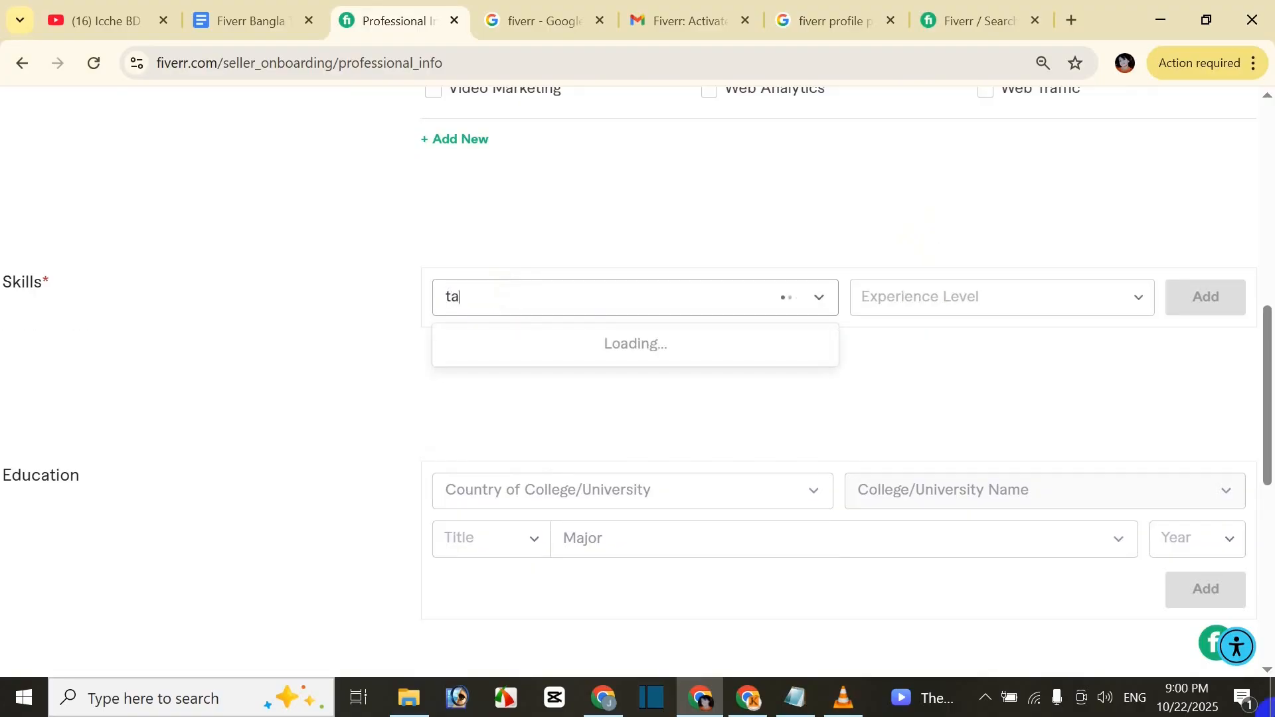
pyautogui.write('cnical')
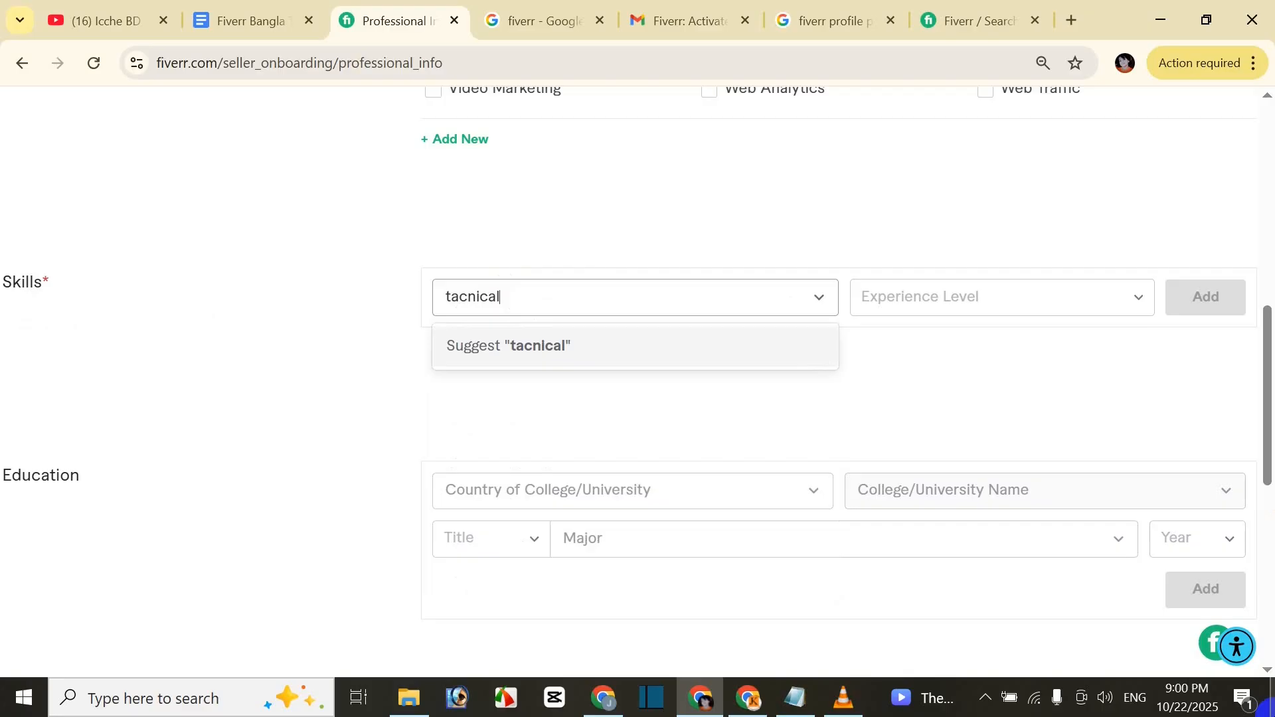
pyautogui.press('BackSpace')
pyautogui.press('BackSpace')
pyautogui.press('BackSpace')
pyautogui.press('BackSpace')
pyautogui.press('BackSpace')
pyautogui.press('BackSpace')
pyautogui.press('BackSpace')
pyautogui.press('BackSpace')
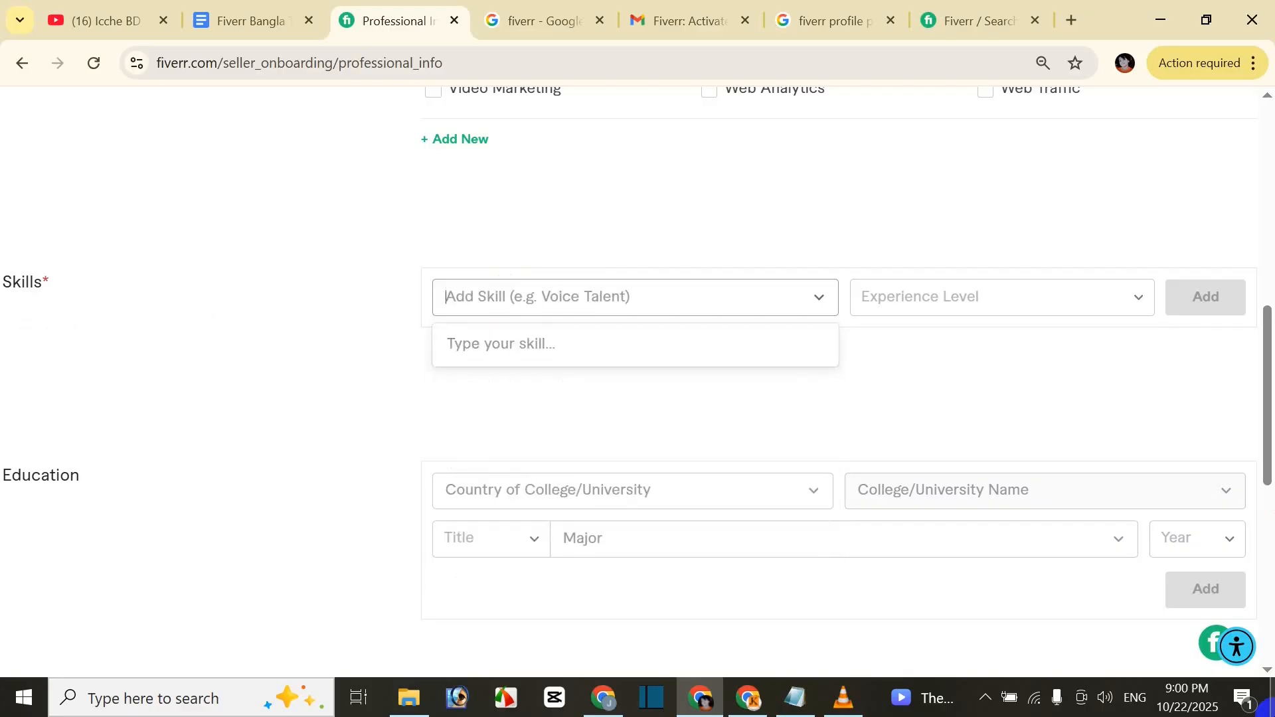
pyautogui.write('Tac')
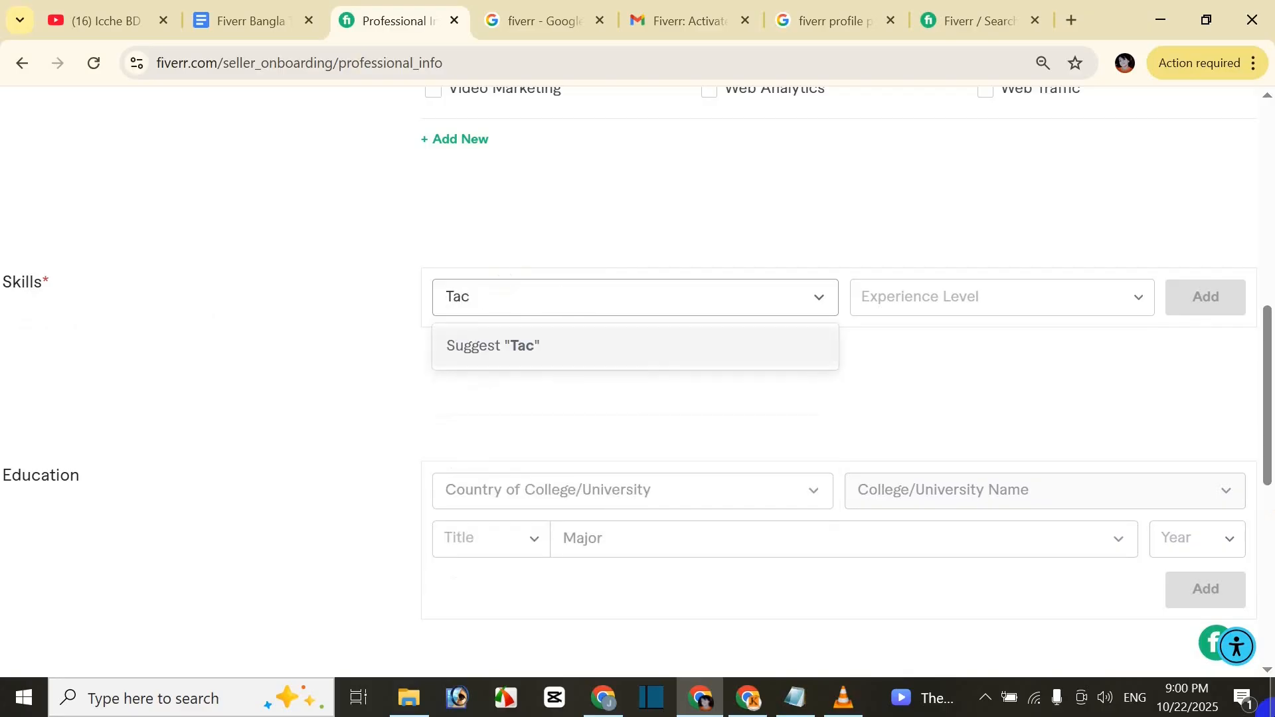
pyautogui.write('hnic')
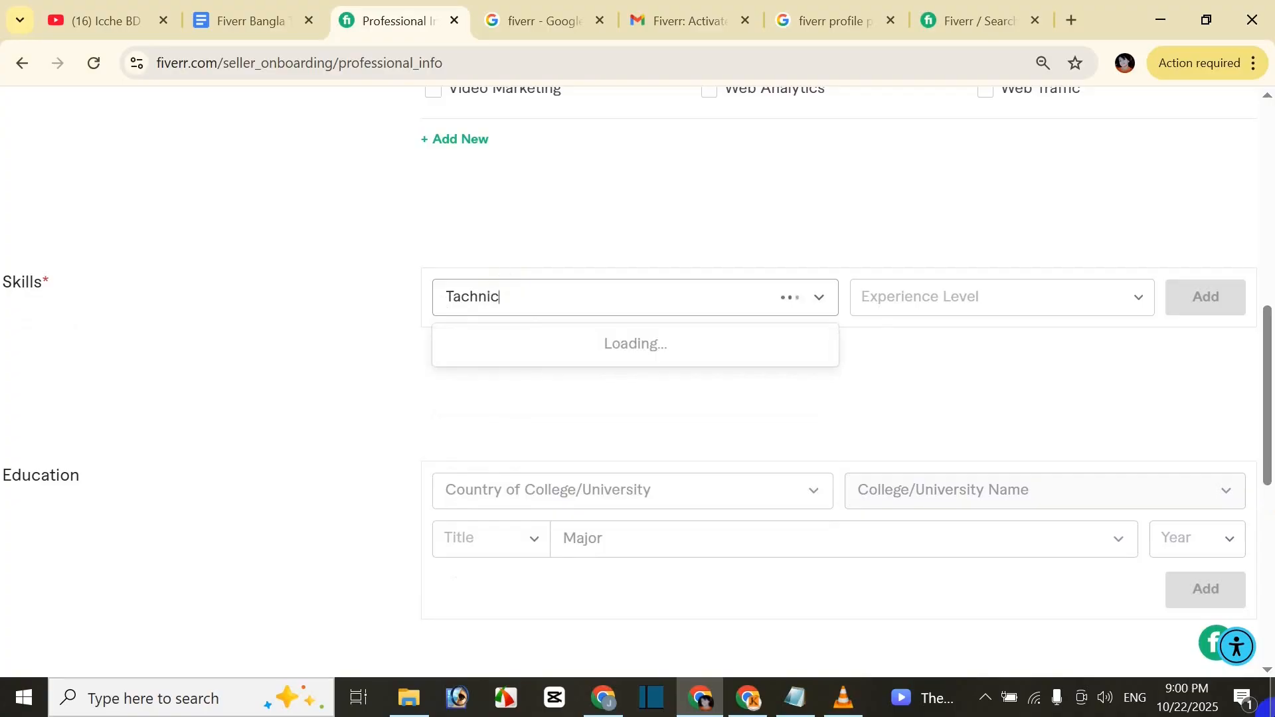
pyautogui.write('al Seo')
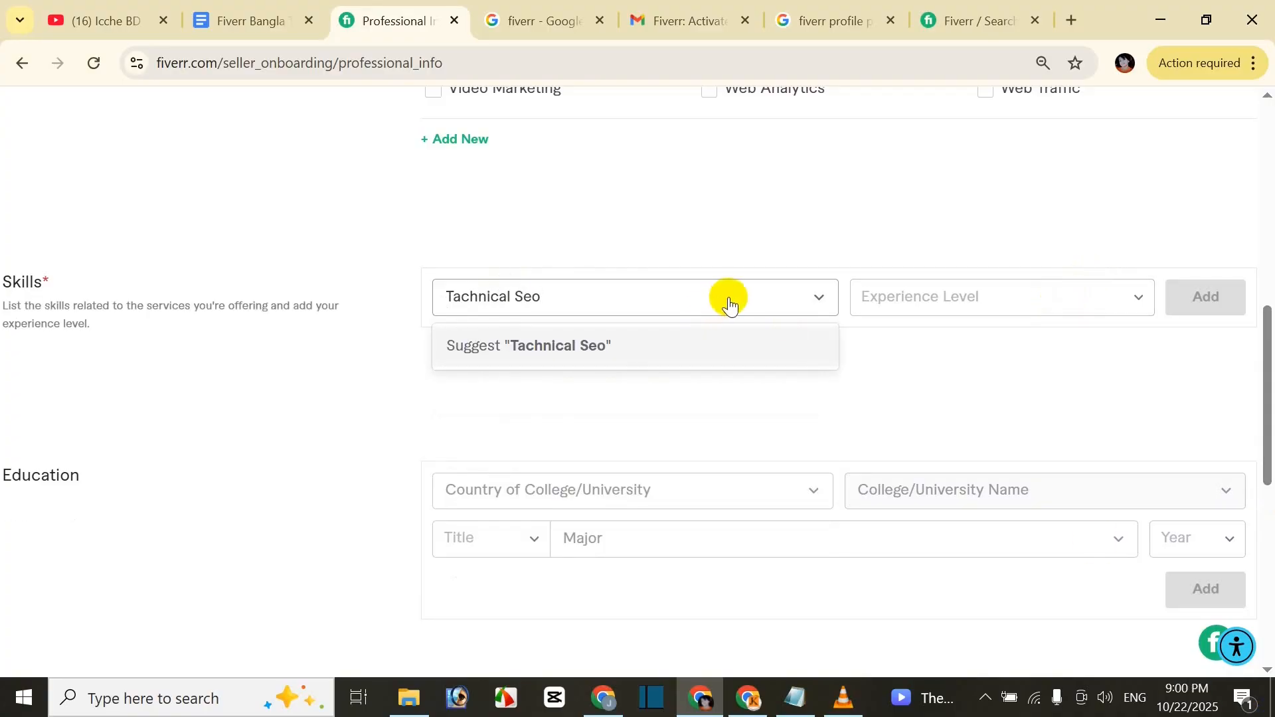
pyautogui.click(905, 303)
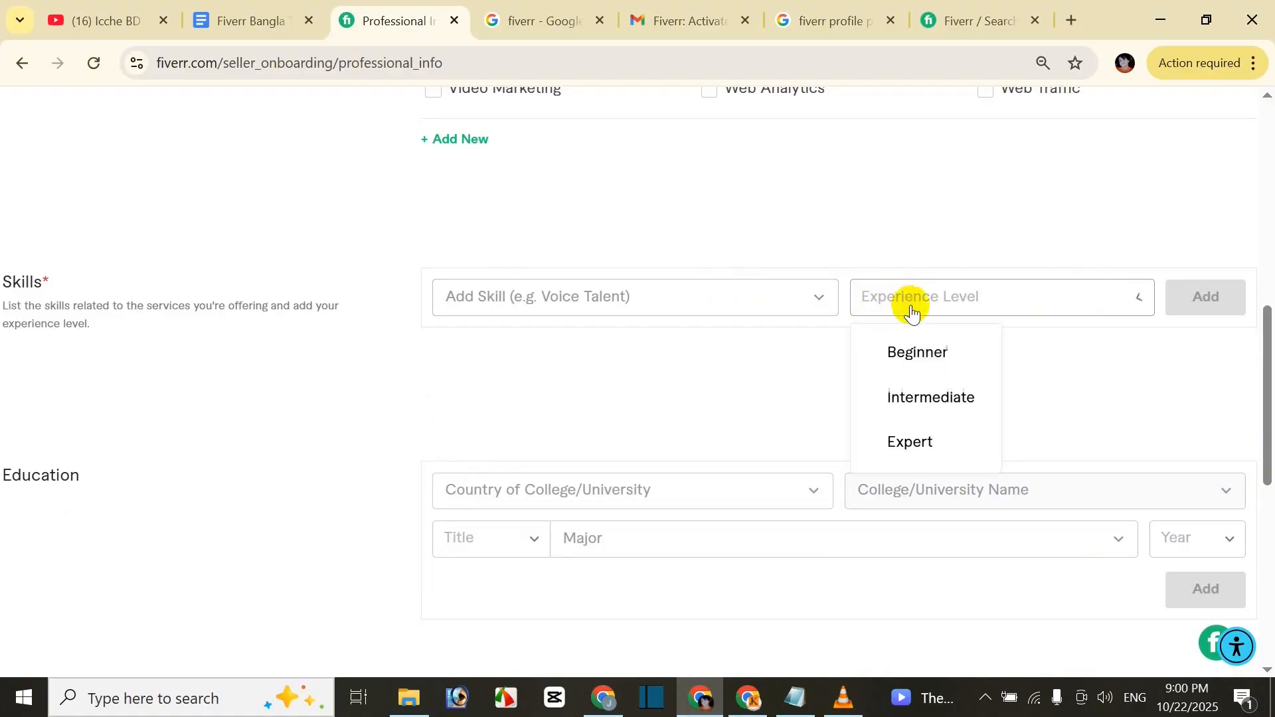
pyautogui.click(915, 441)
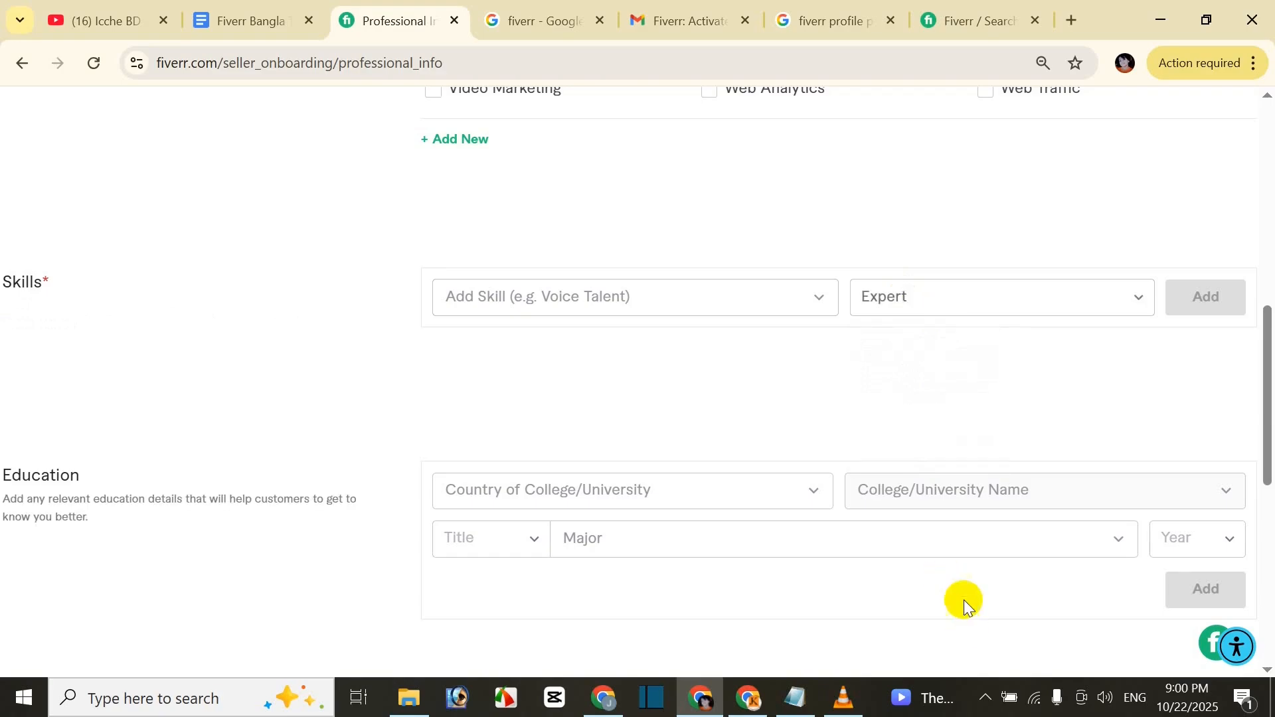
# Pick the Technical SEO suggestion and add it to the Skills list at Expert level
pyautogui.click(630, 305)
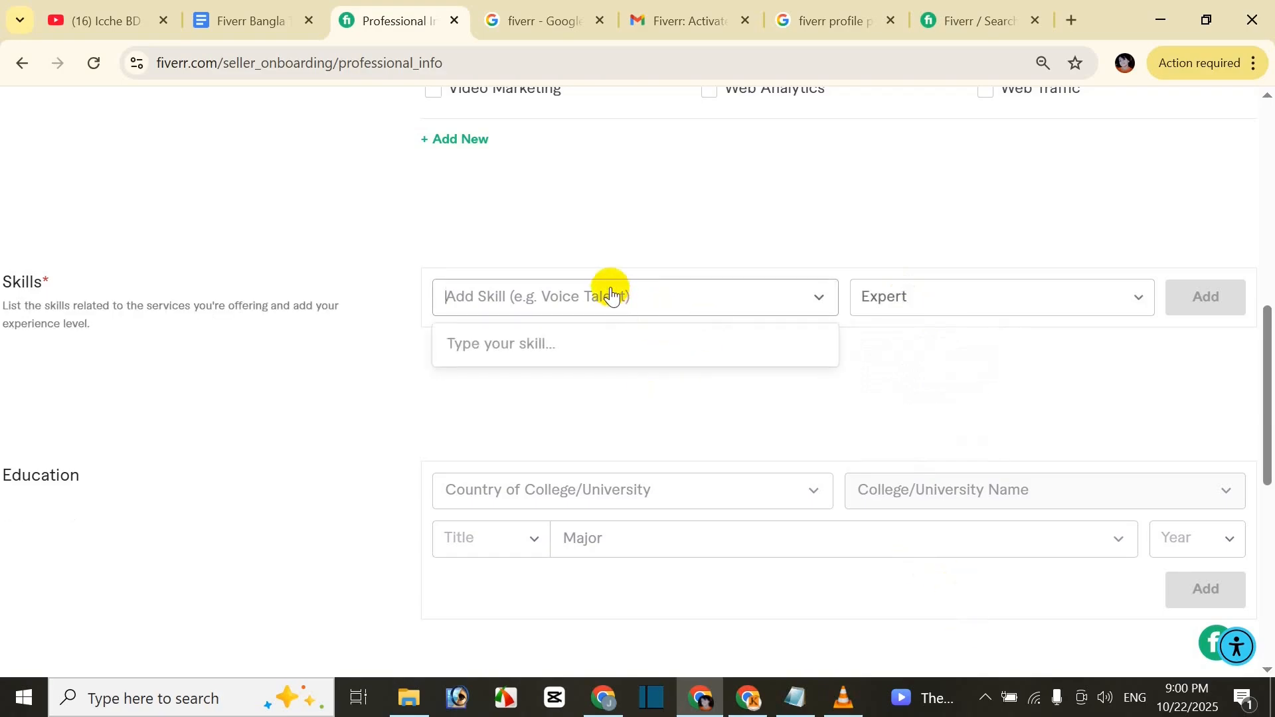
pyautogui.write('Te')
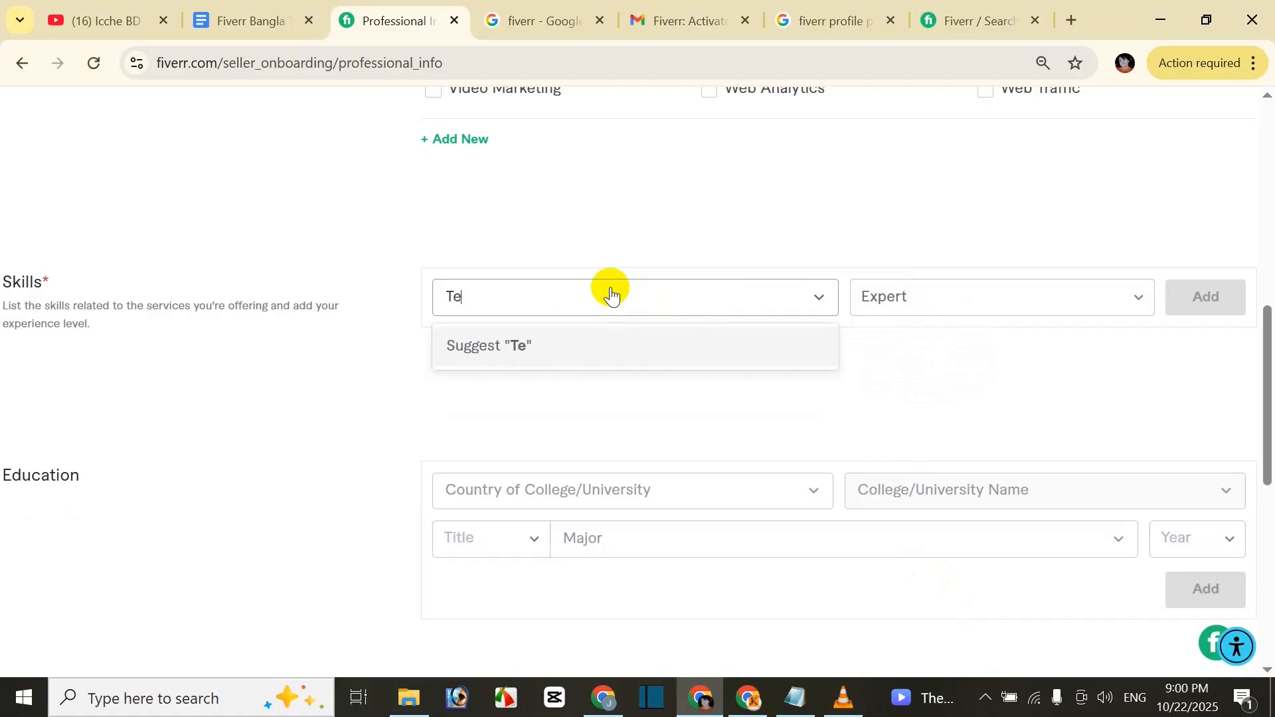
pyautogui.write('chnical')
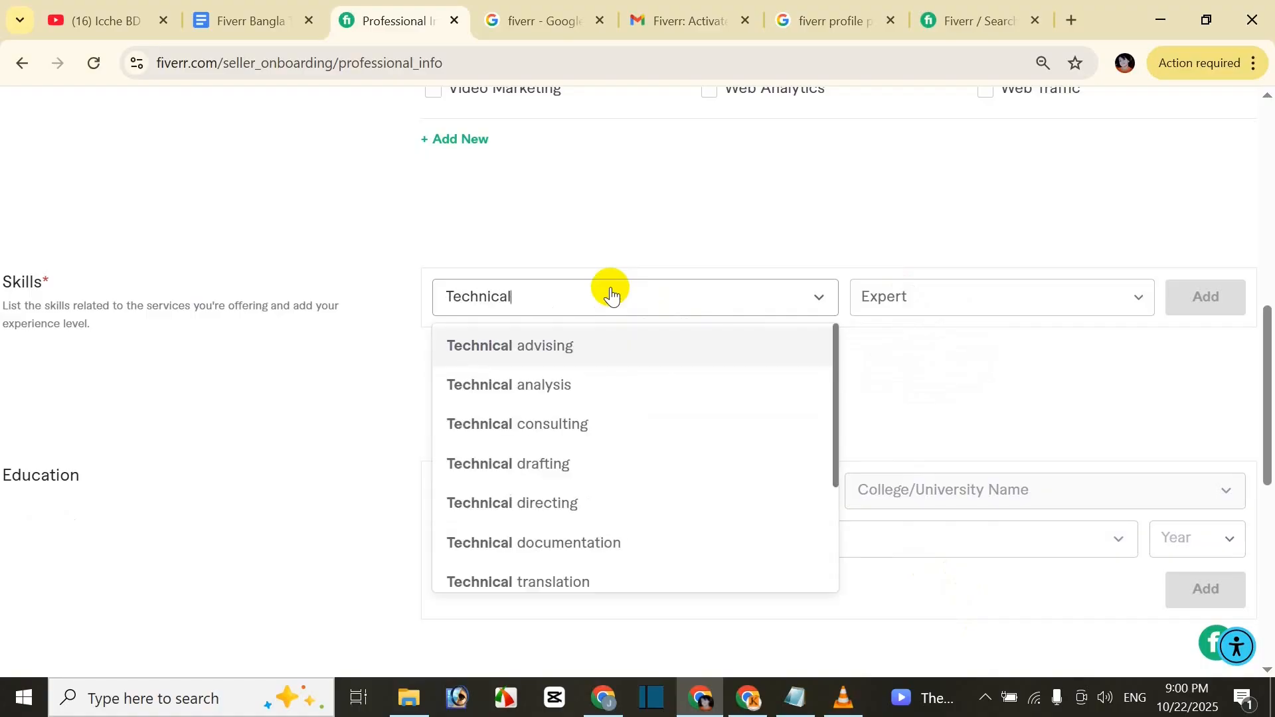
pyautogui.press('Return')
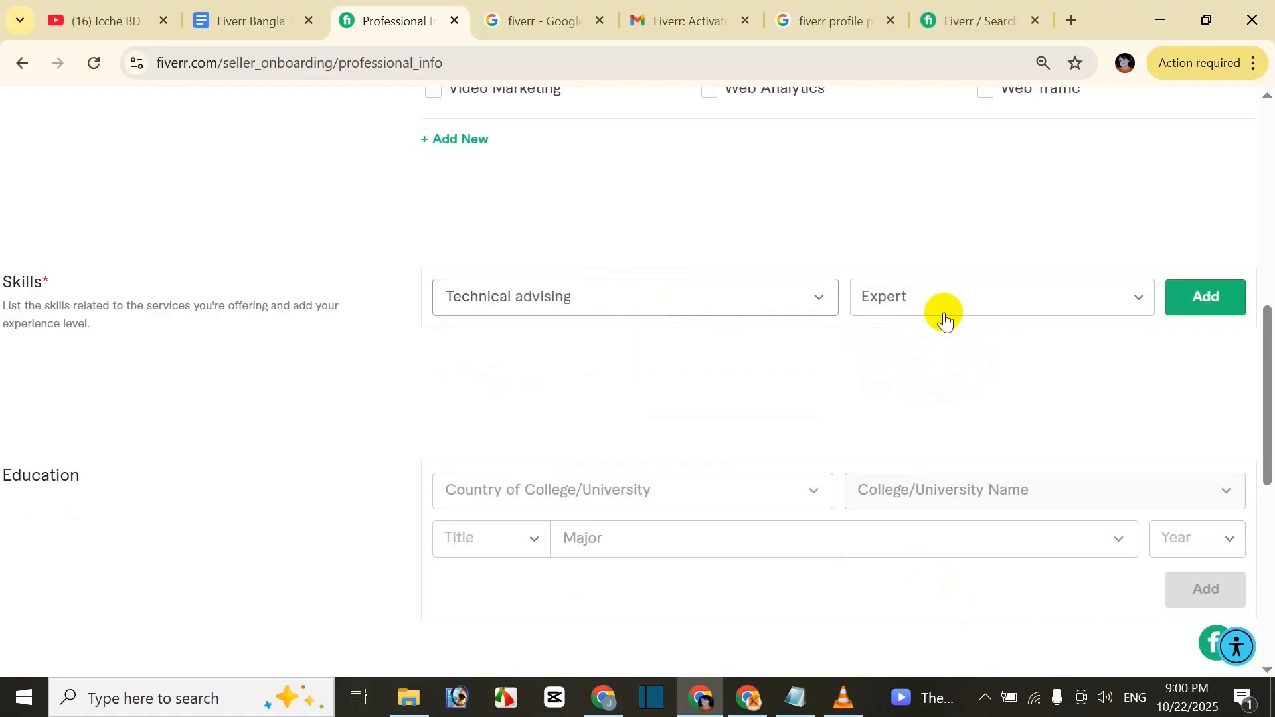
pyautogui.click(673, 291)
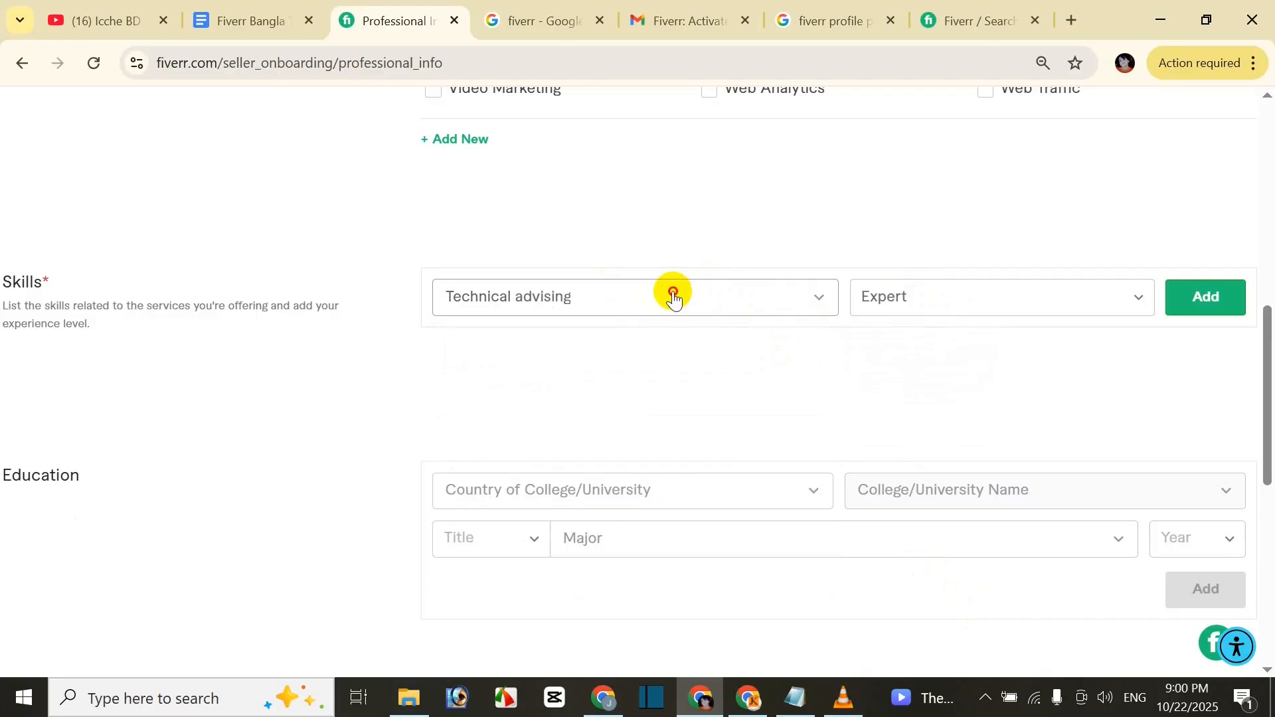
pyautogui.click(615, 293)
pyautogui.click(572, 295)
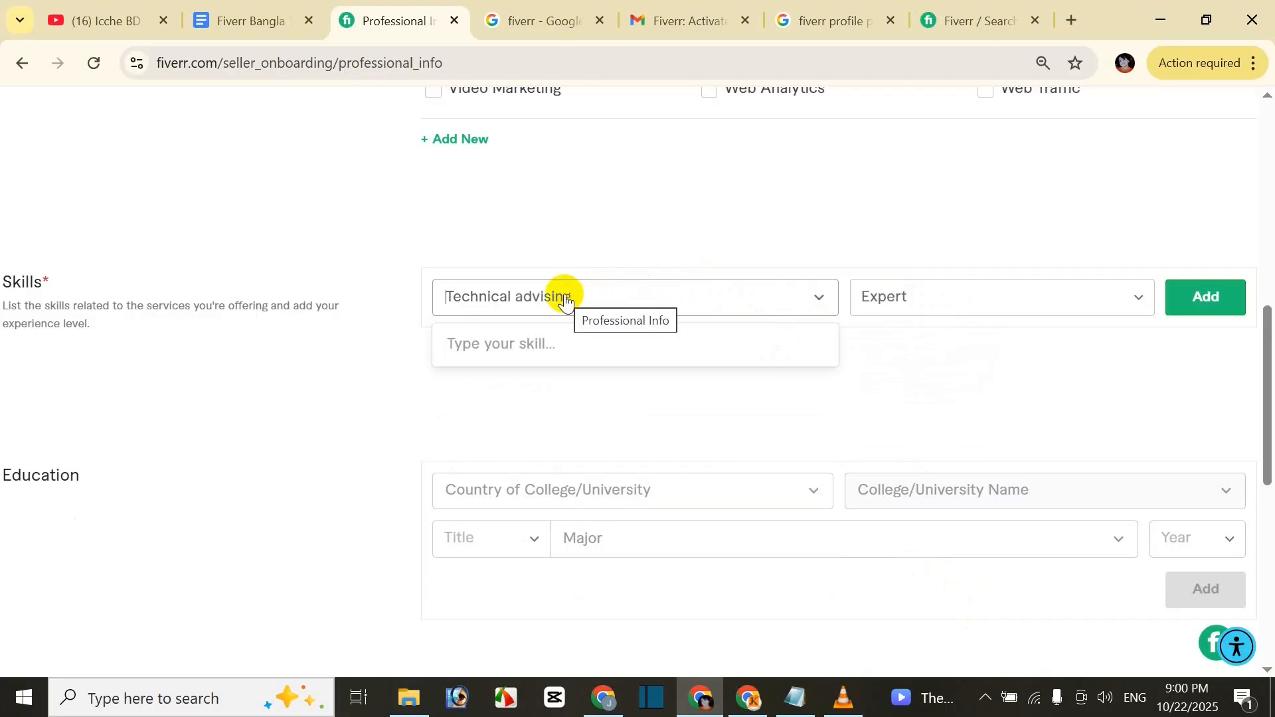
pyautogui.write('Tech')
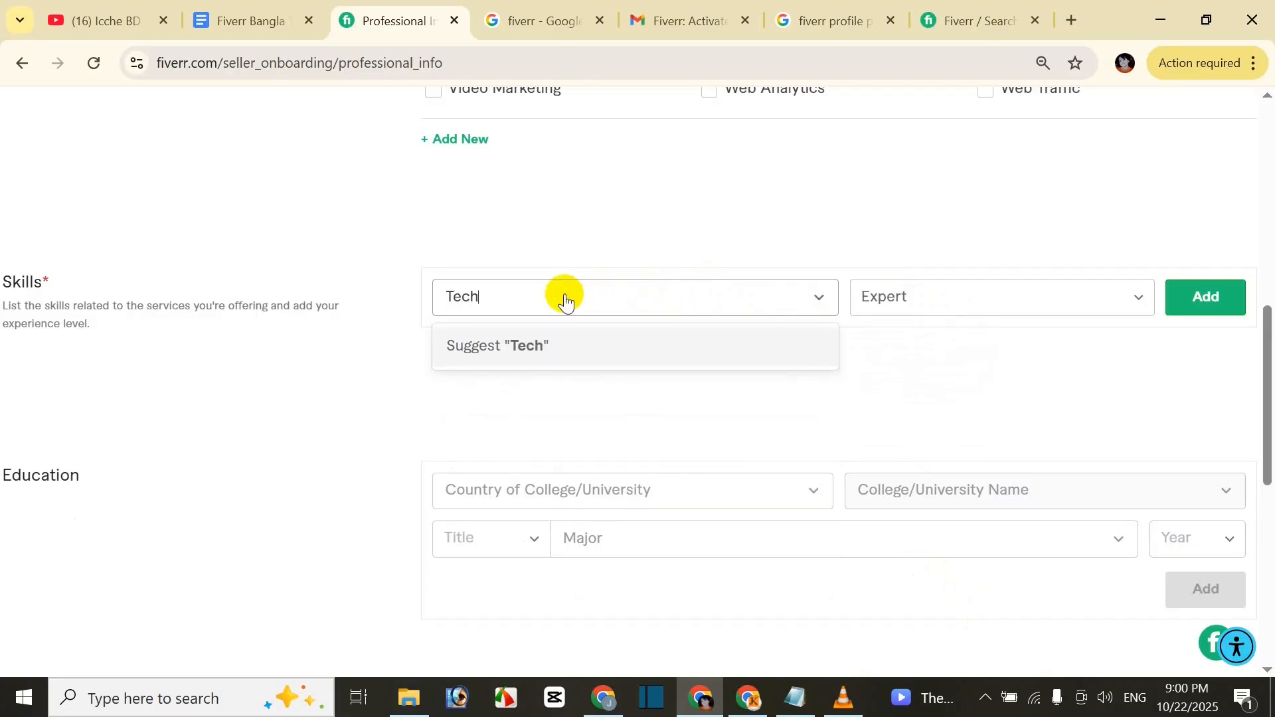
pyautogui.write('na')
pyautogui.press('BackSpace')
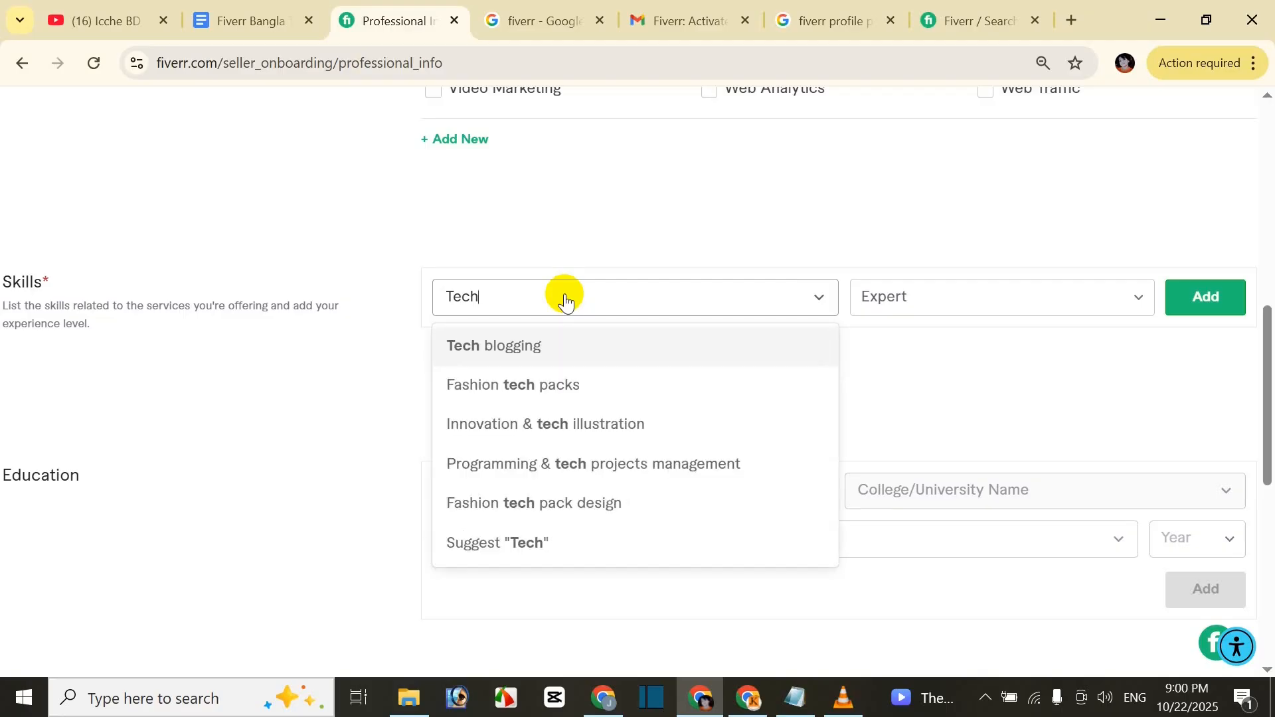
pyautogui.write('nica')
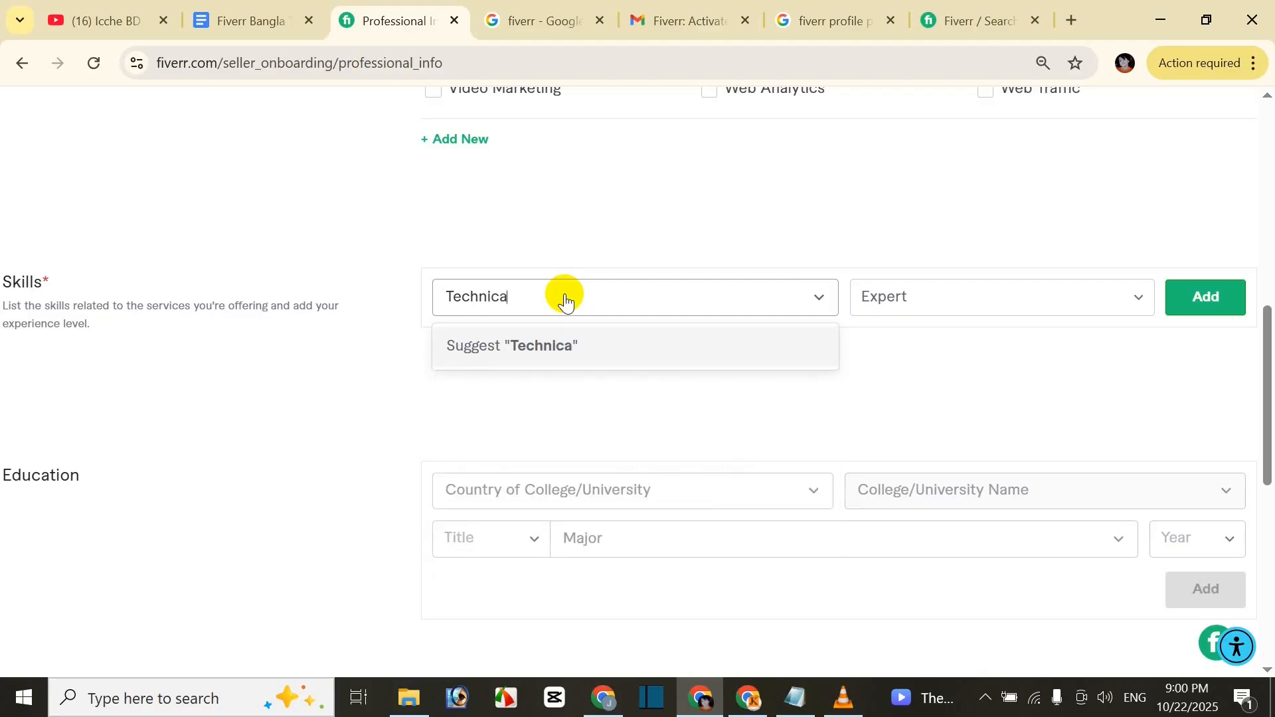
pyautogui.write('l Seo')
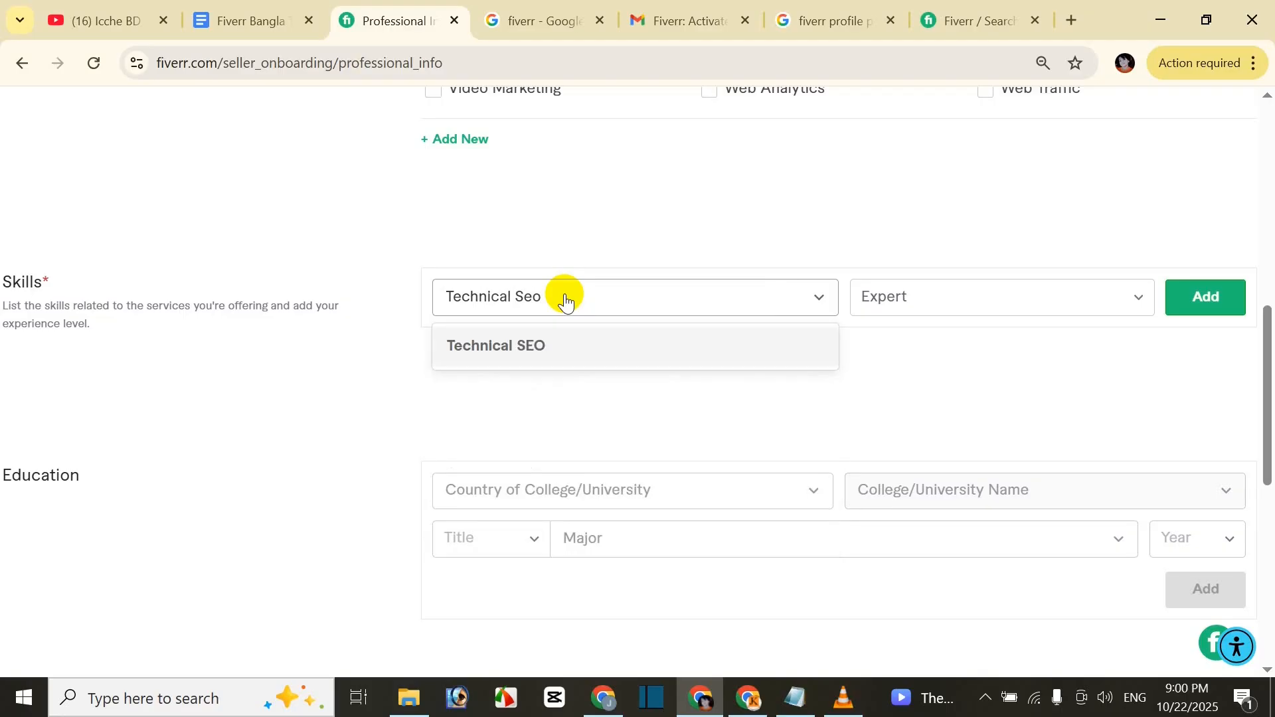
pyautogui.press('Return')
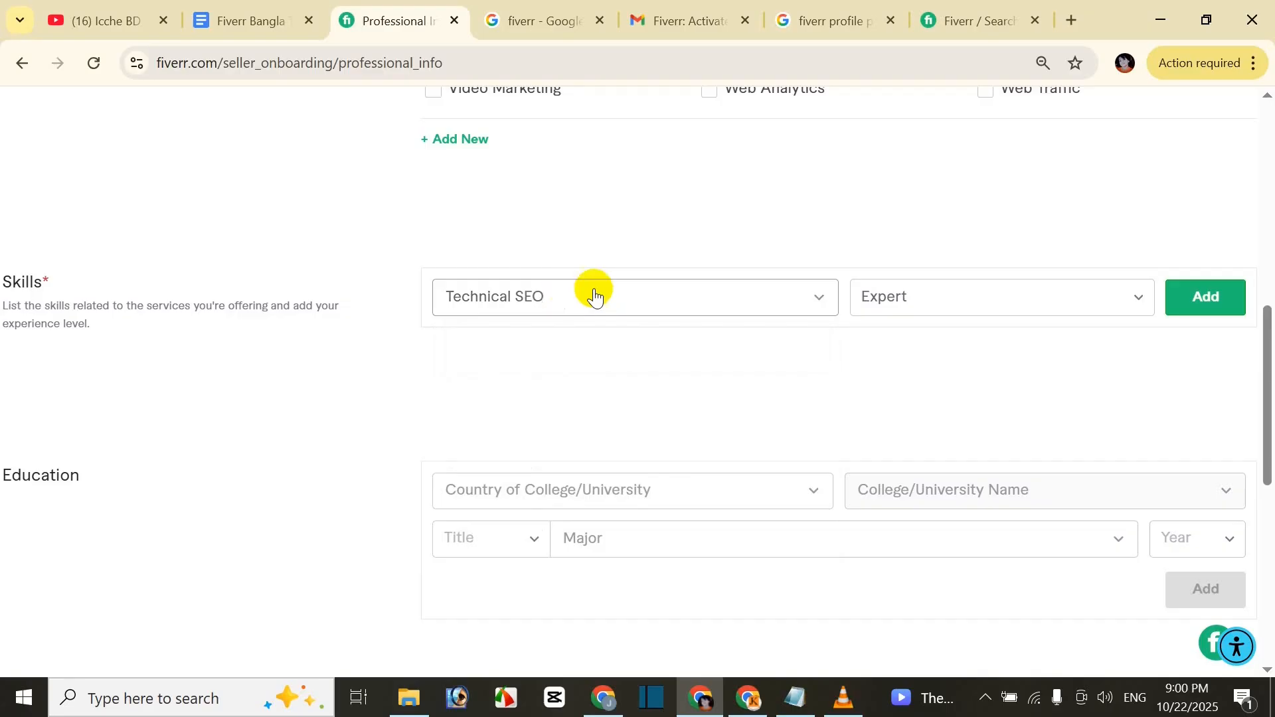
pyautogui.click(1208, 306)
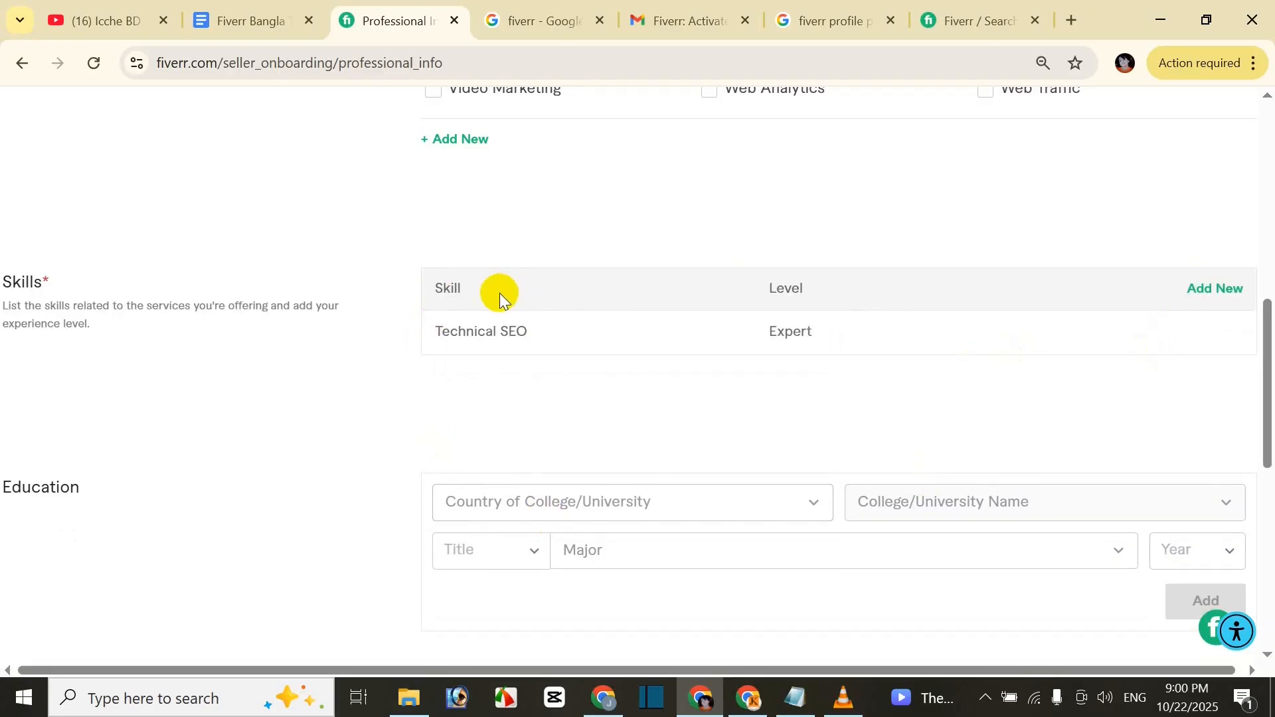
# Add On Page SEO as an Expert-level skill
pyautogui.moveTo(450, 289); pyautogui.dragTo(493, 287)
pyautogui.click(1221, 291)
pyautogui.click(624, 309)
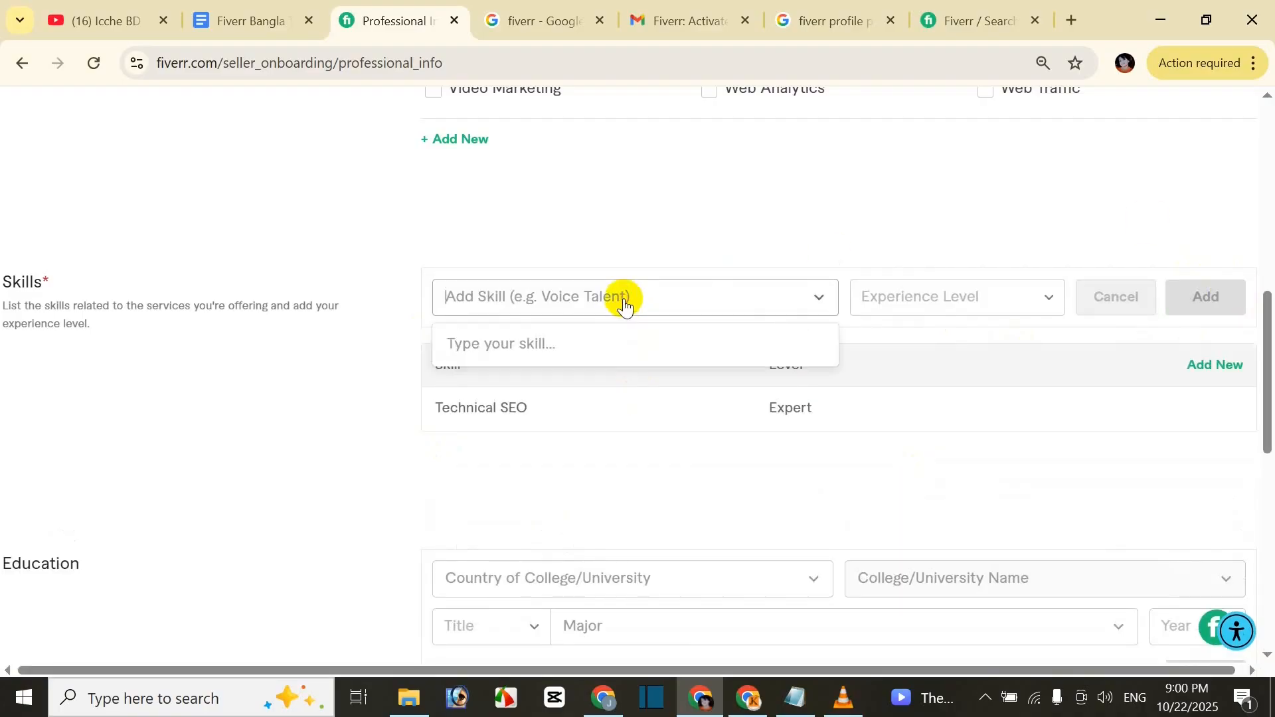
pyautogui.write('On ')
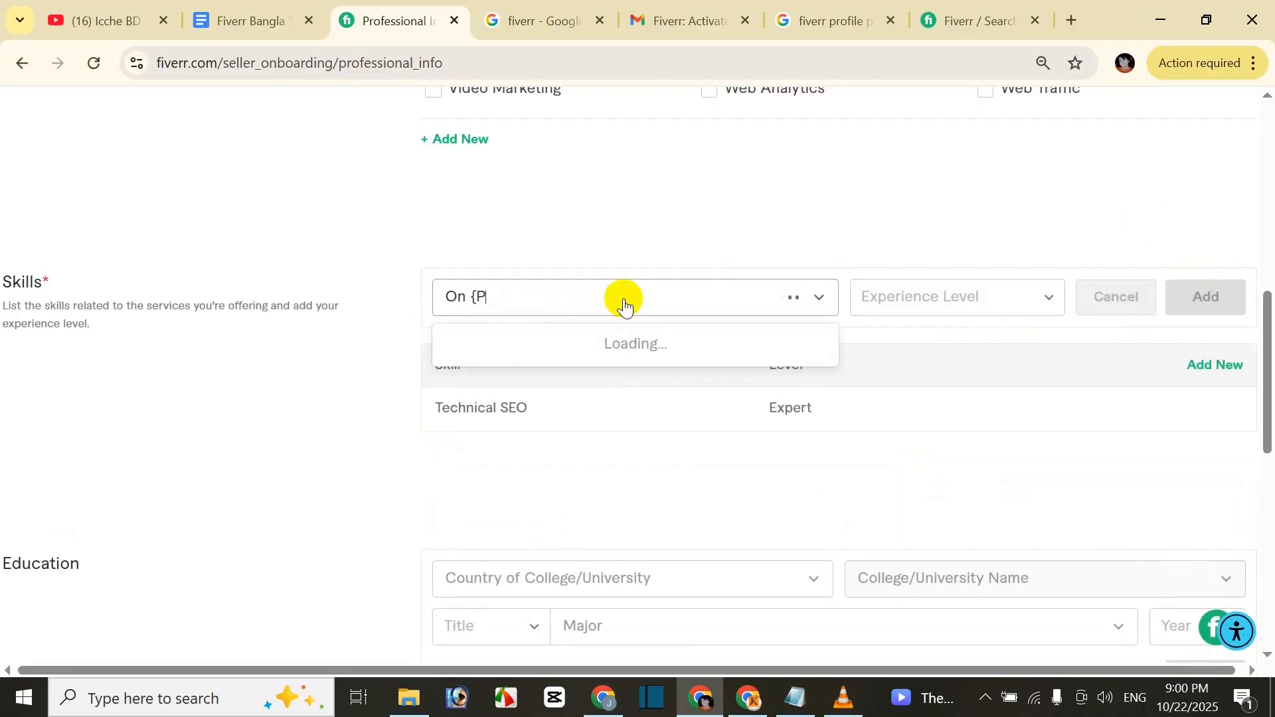
pyautogui.write('{P')
pyautogui.press('BackSpace')
pyautogui.press('BackSpace')
pyautogui.press('BackSpace')
pyautogui.write('Page')
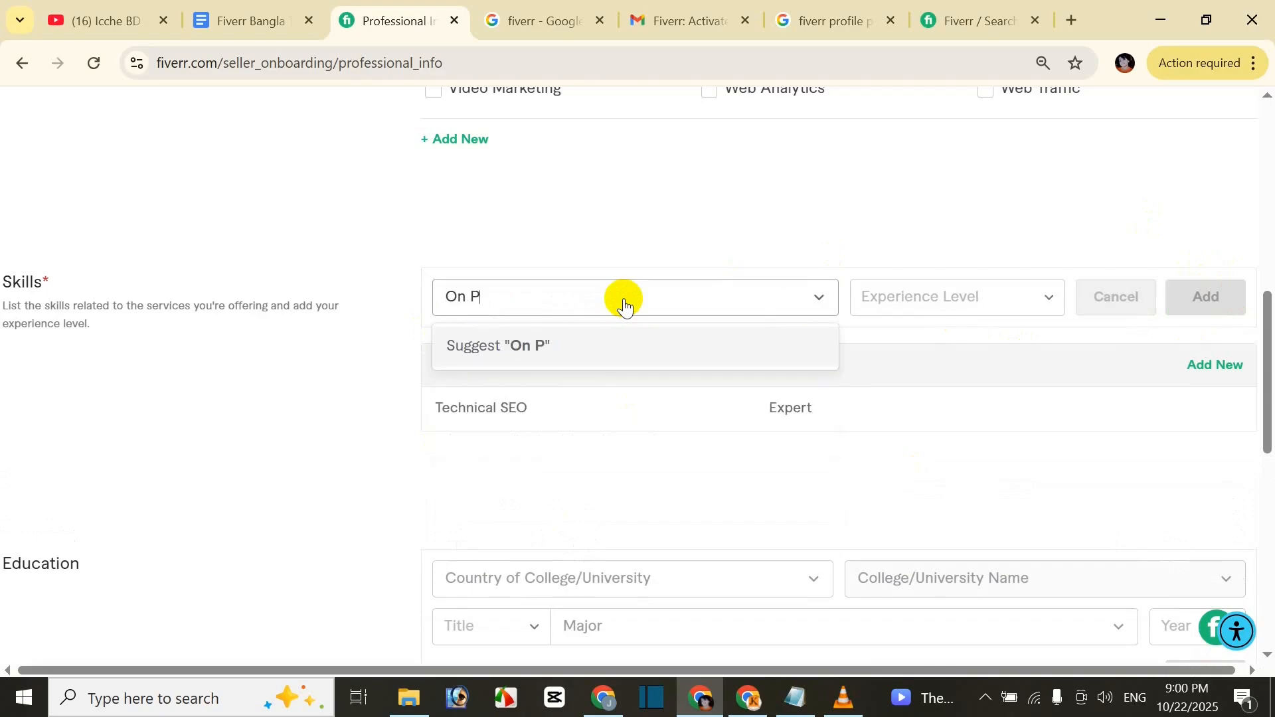
pyautogui.write(' SEO')
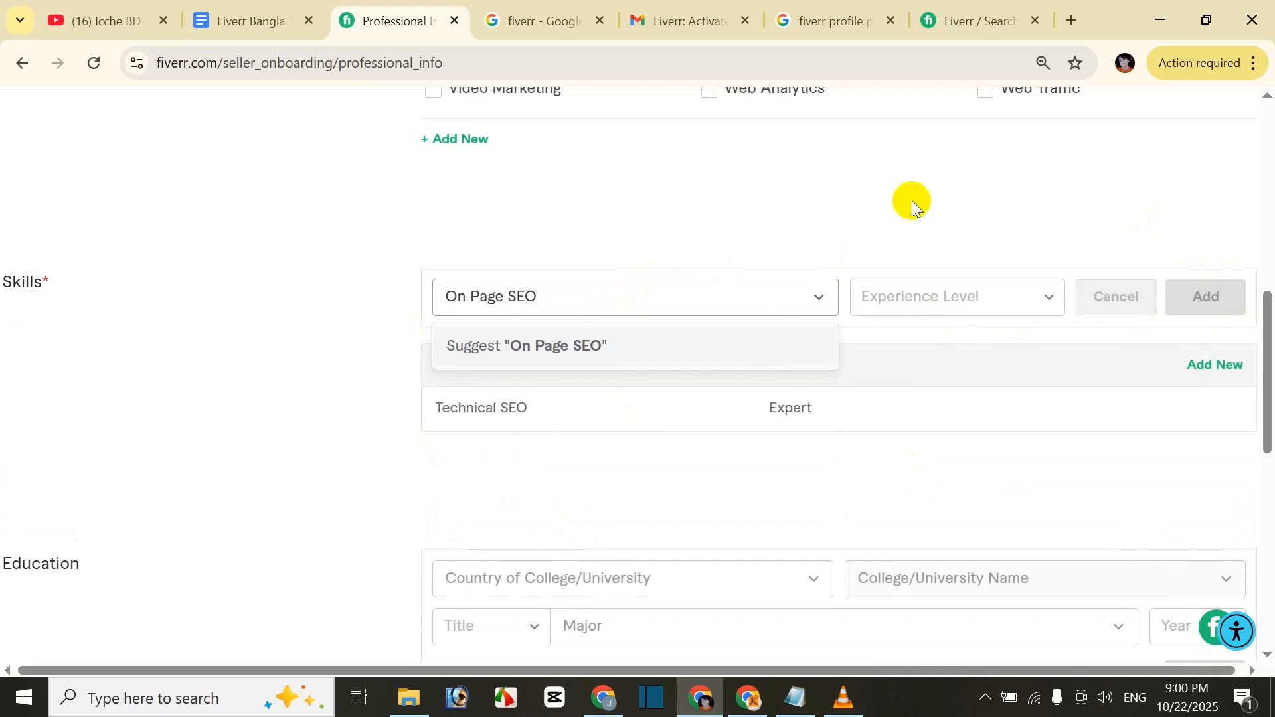
pyautogui.click(919, 296)
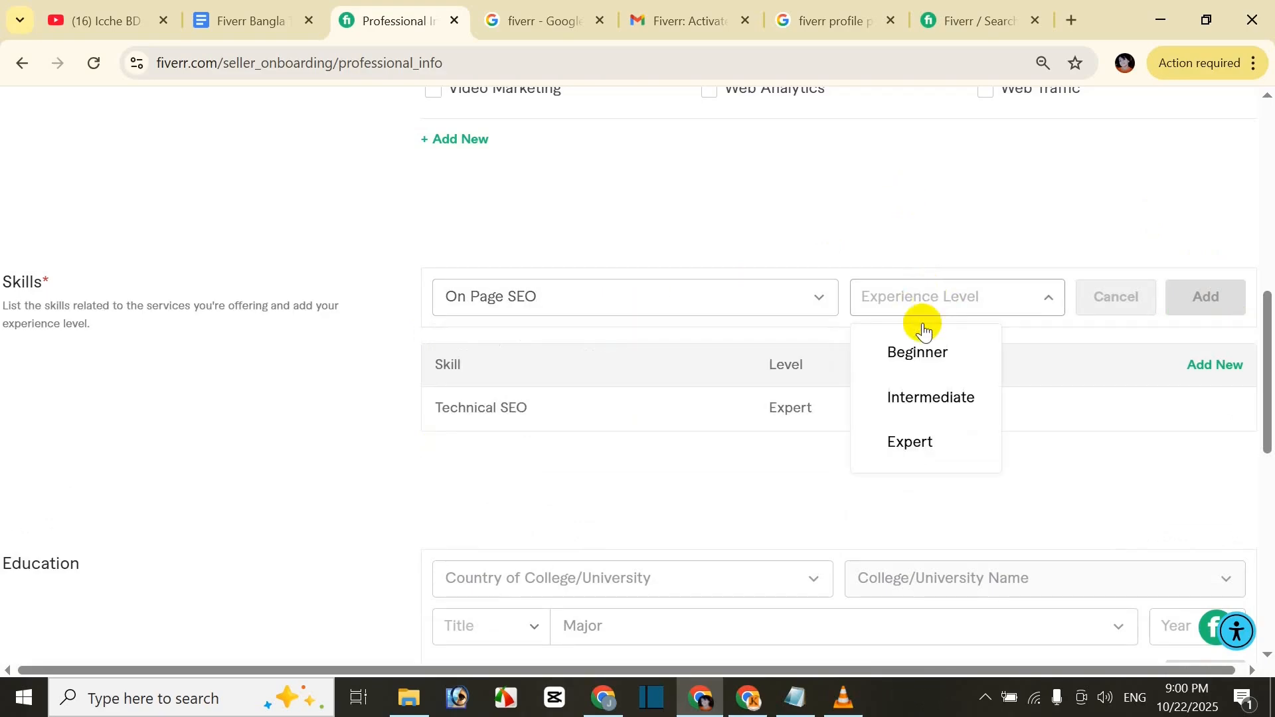
pyautogui.click(937, 443)
pyautogui.click(1229, 290)
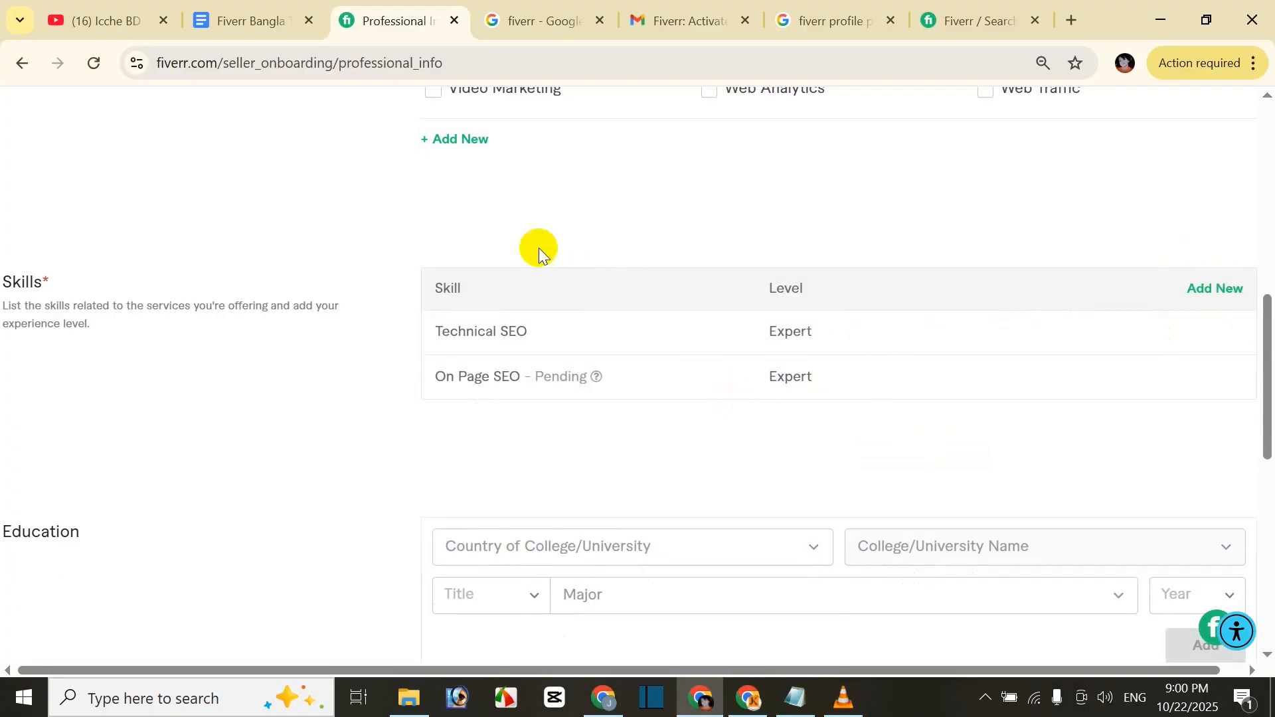
# Add Off page SEO promotion as an Expert-level skill
pyautogui.click(1187, 298)
pyautogui.click(537, 294)
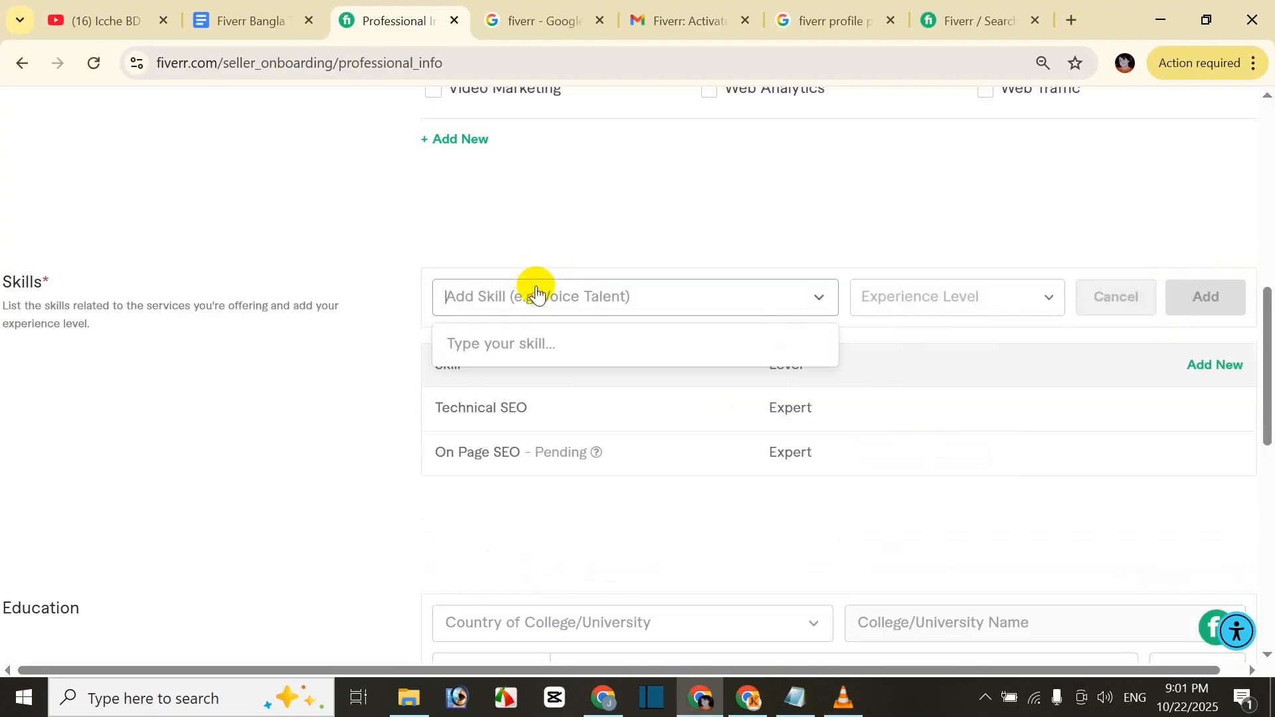
pyautogui.write('Off Page SE')
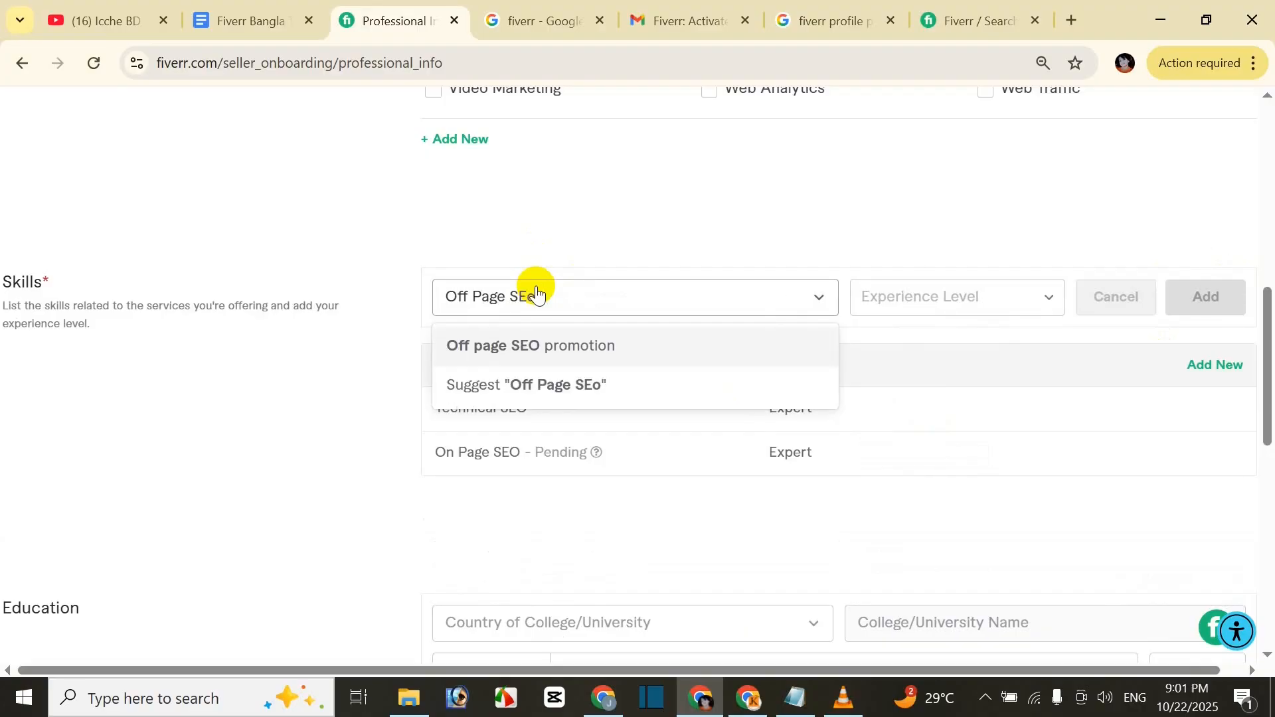
pyautogui.write('o')
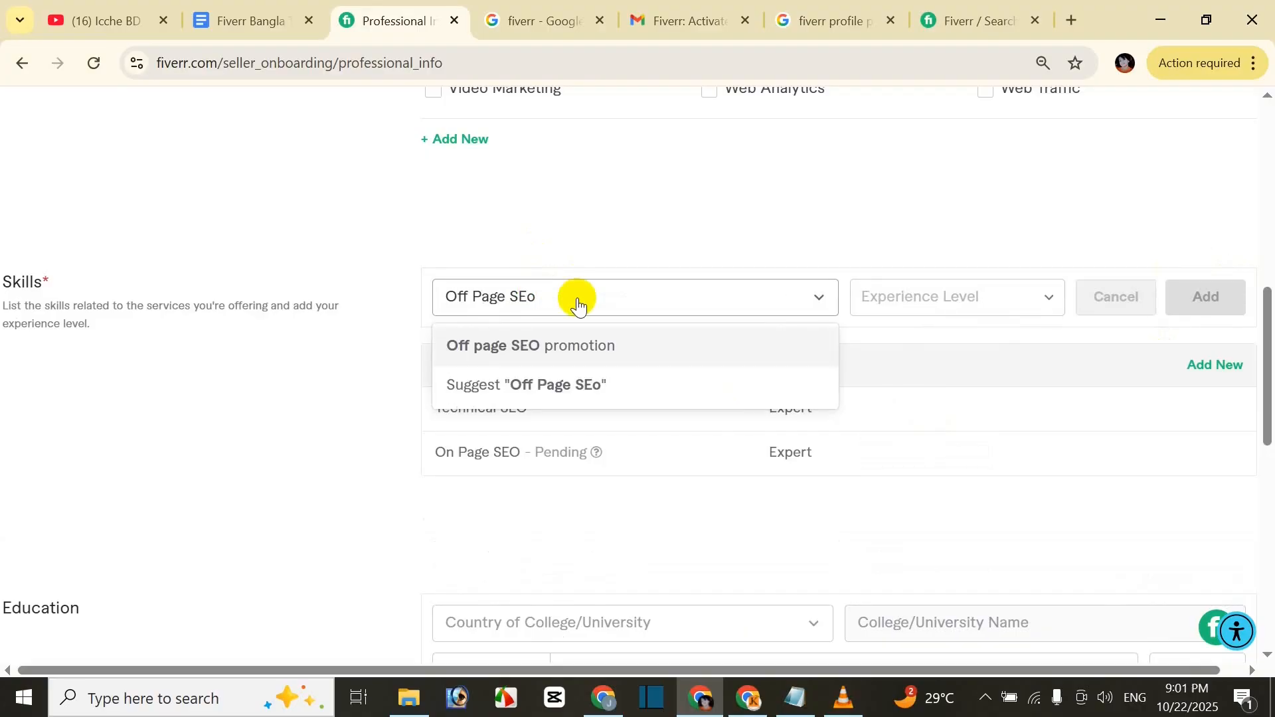
pyautogui.press('BackSpace')
pyautogui.press('Return')
pyautogui.click(945, 303)
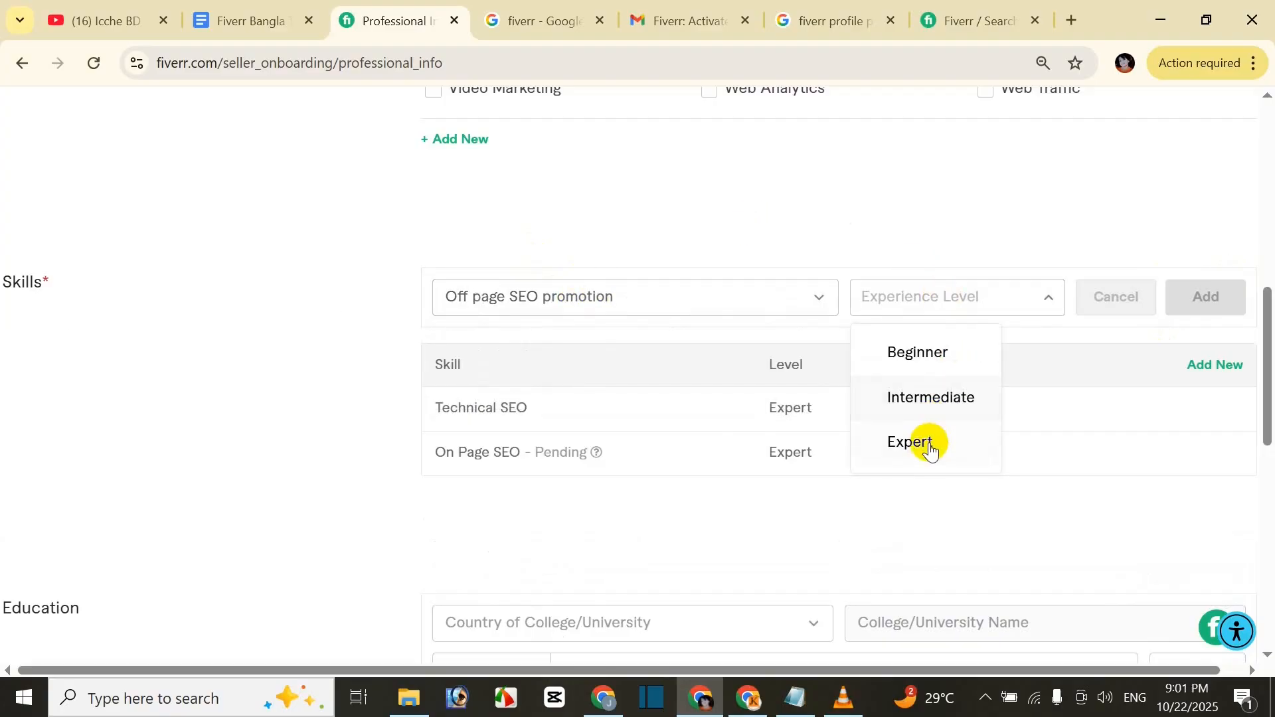
pyautogui.click(923, 443)
pyautogui.click(1230, 306)
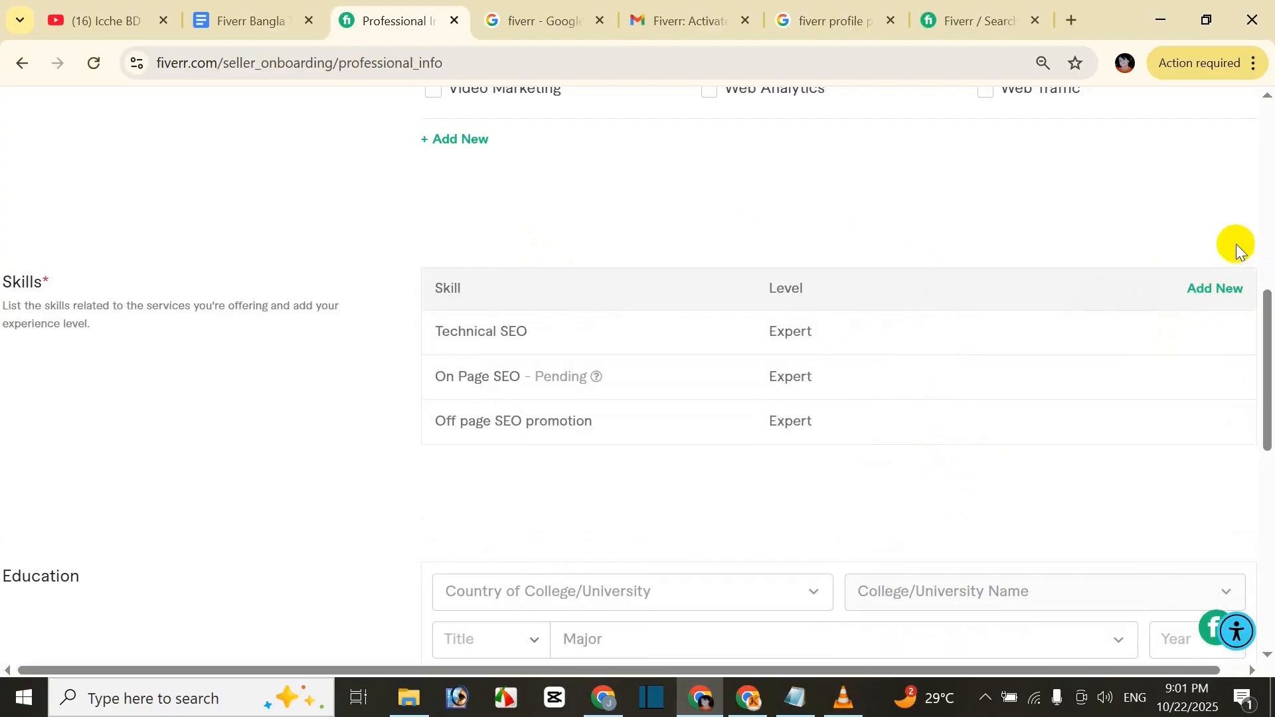
# Add Local SEO as an Expert-level skill
pyautogui.click(1241, 299)
pyautogui.click(637, 301)
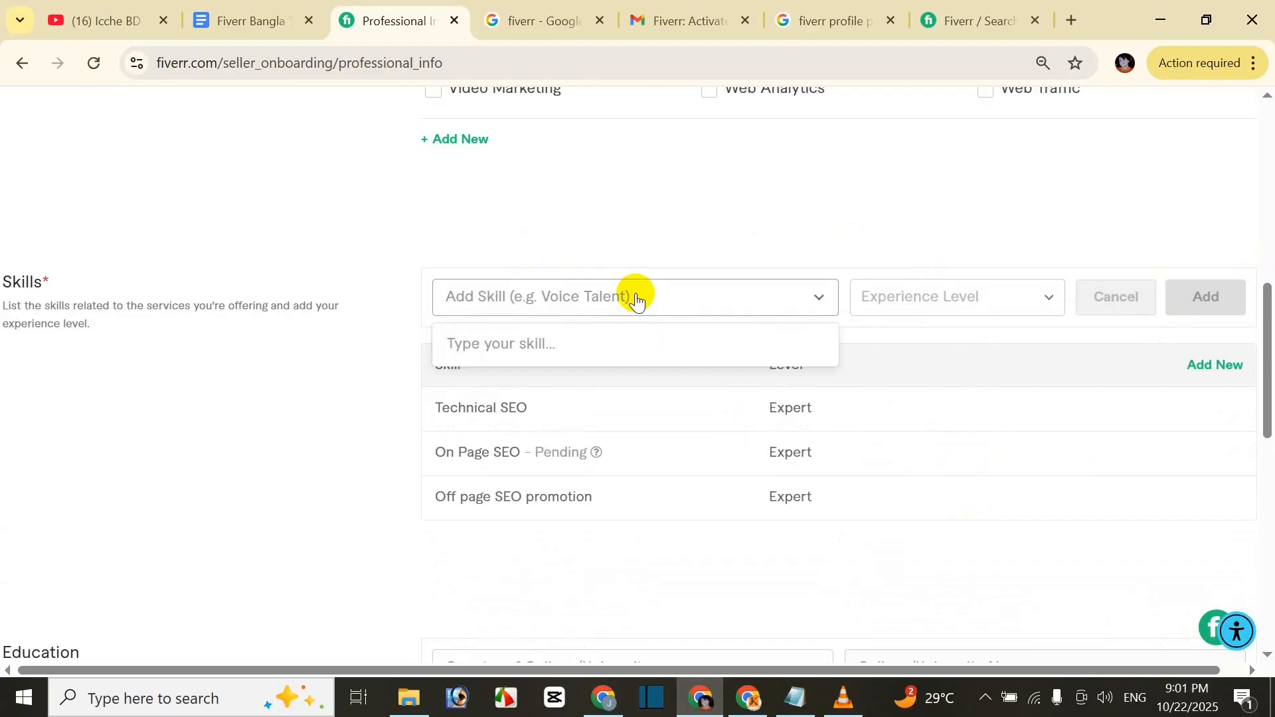
pyautogui.write('Local SEO')
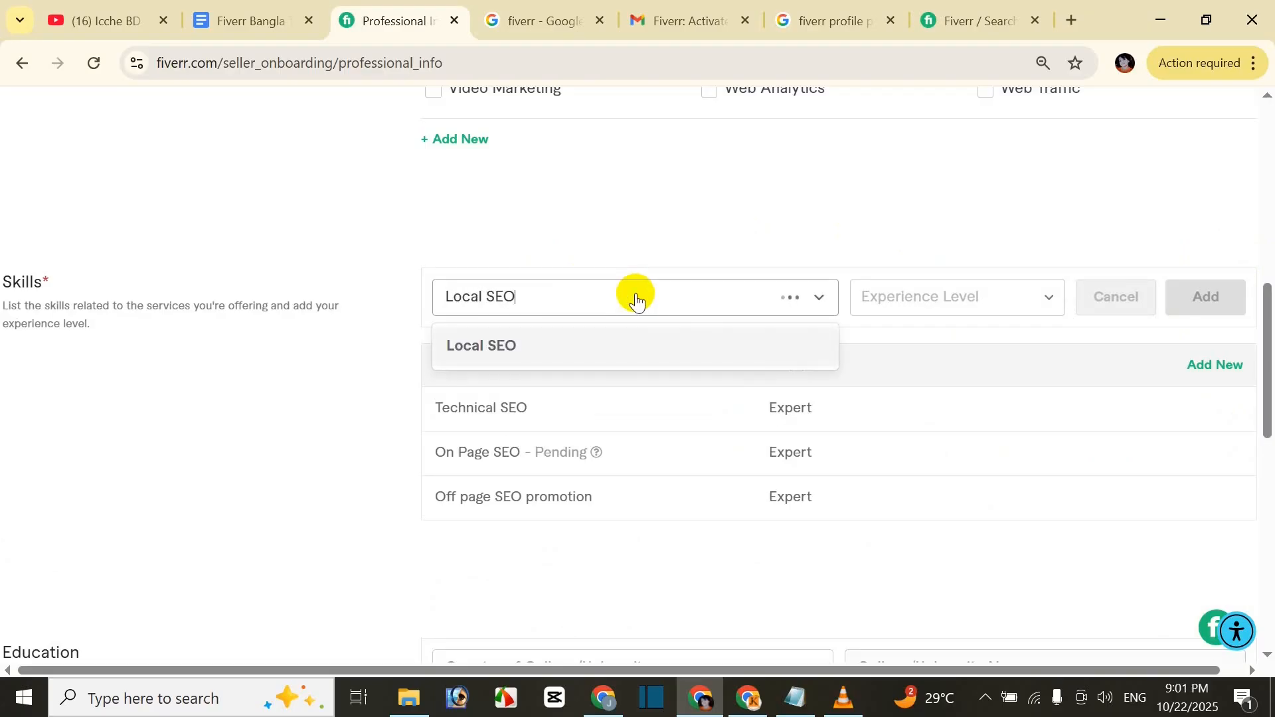
pyautogui.press('Return')
pyautogui.click(954, 296)
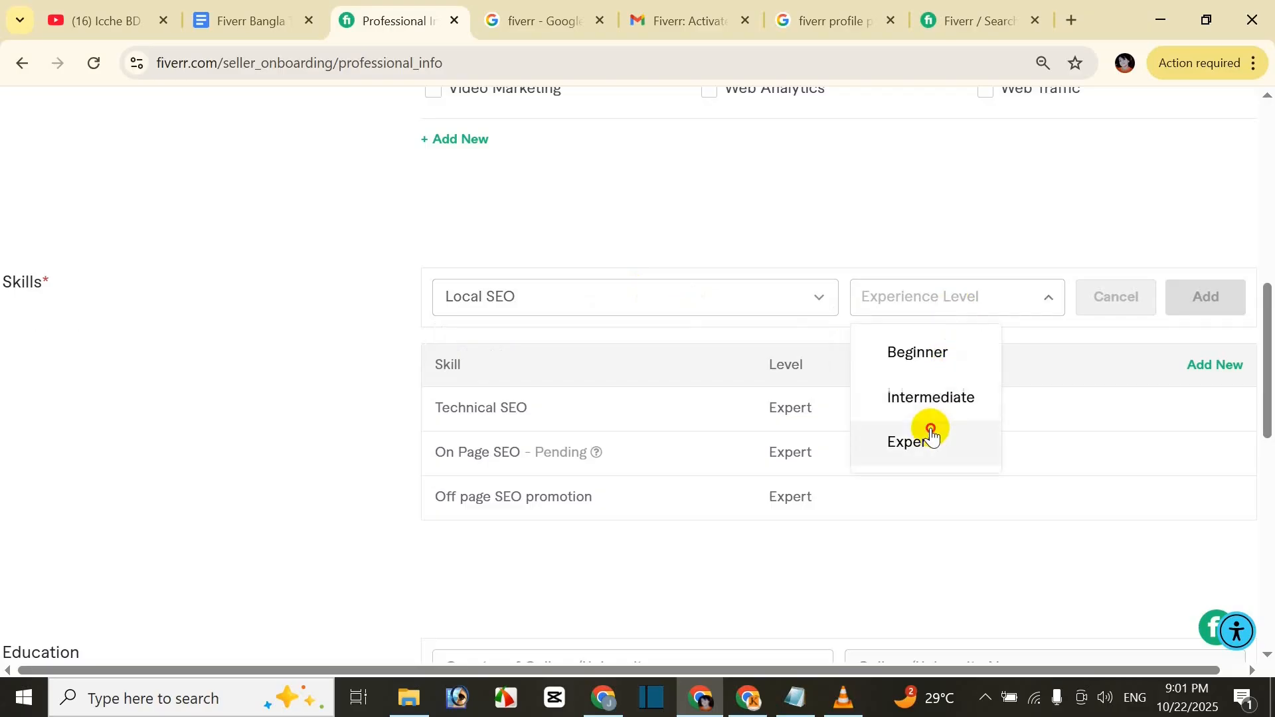
pyautogui.click(932, 436)
pyautogui.click(1230, 303)
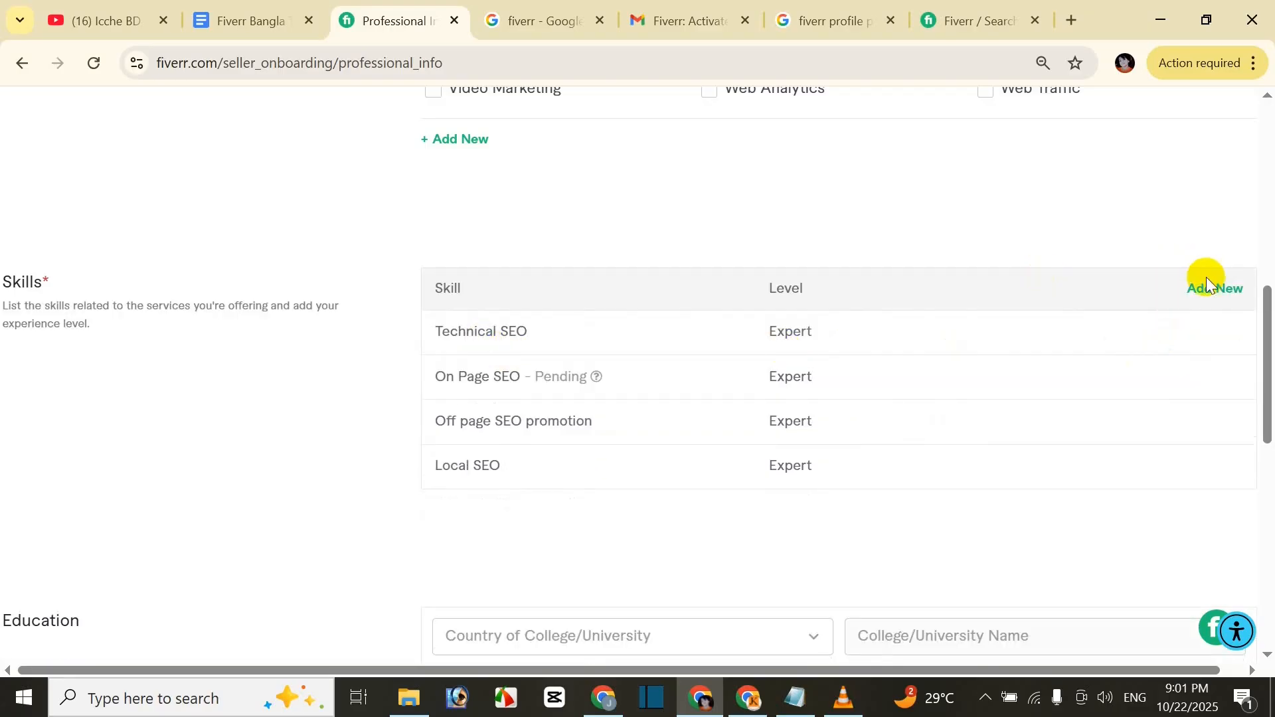
# Add SEO as an Expert-level skill
pyautogui.click(1209, 287)
pyautogui.click(582, 309)
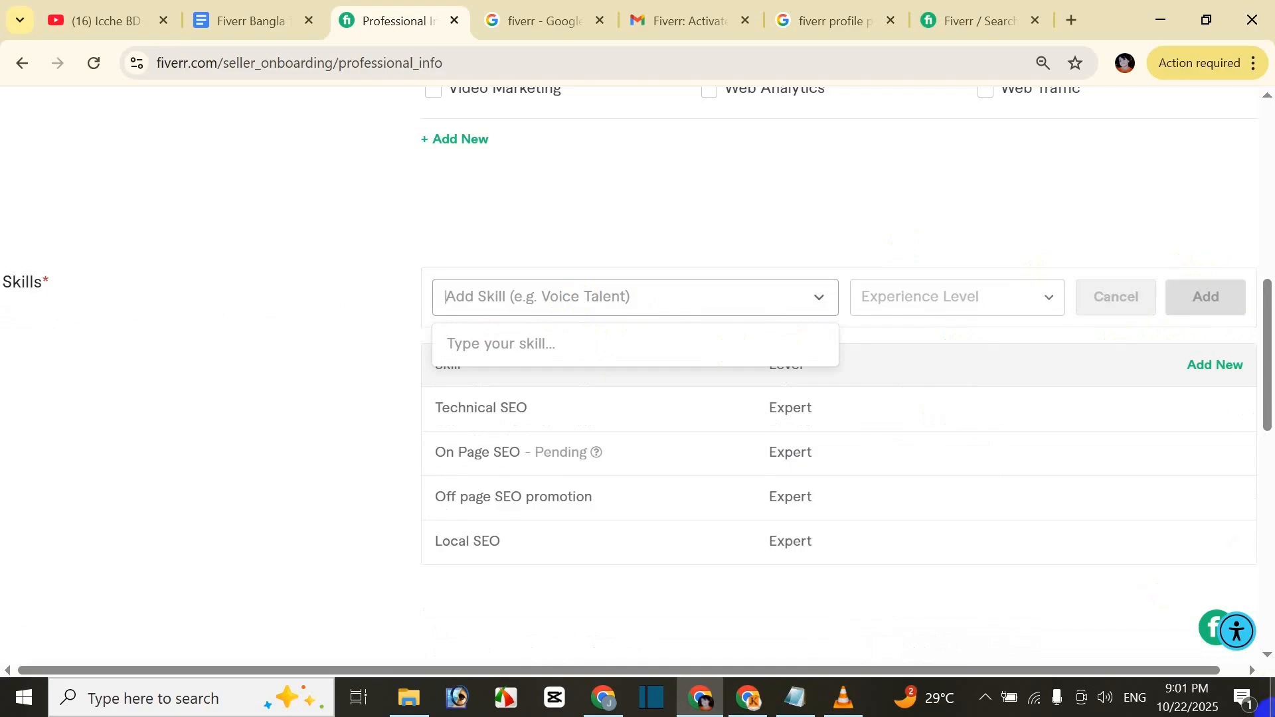
pyautogui.press('Escape')
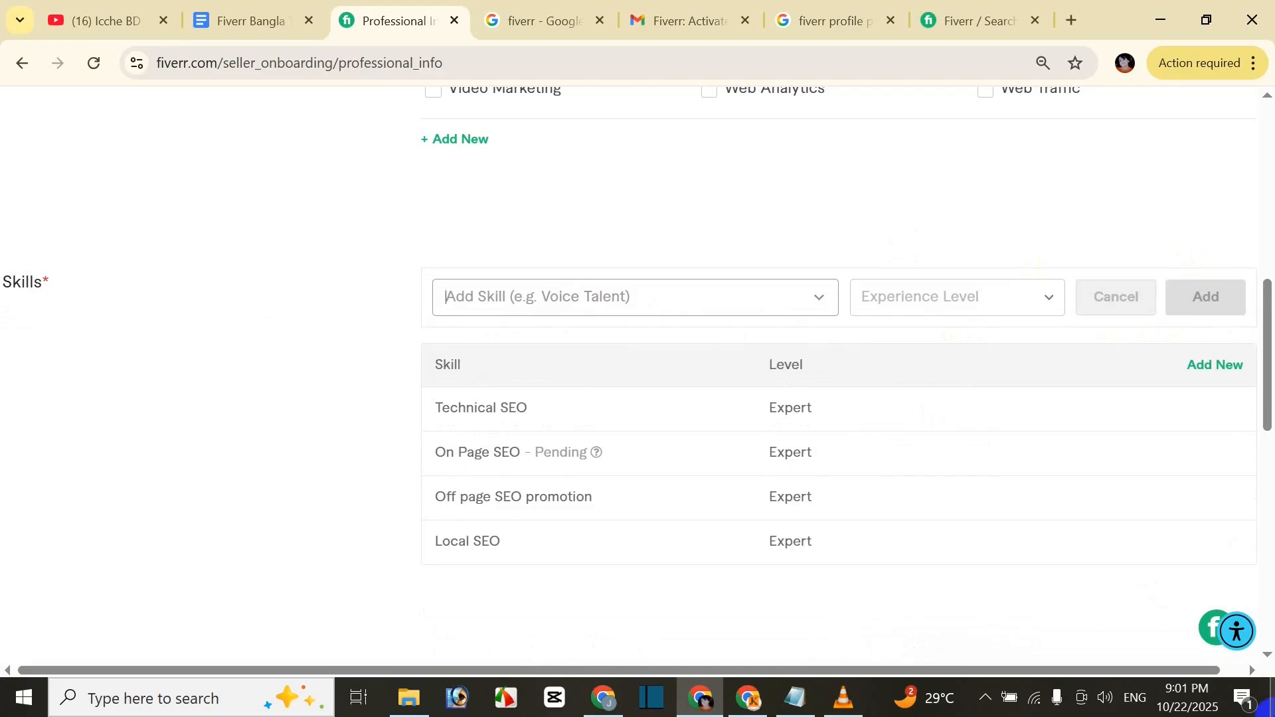
pyautogui.write('SEO')
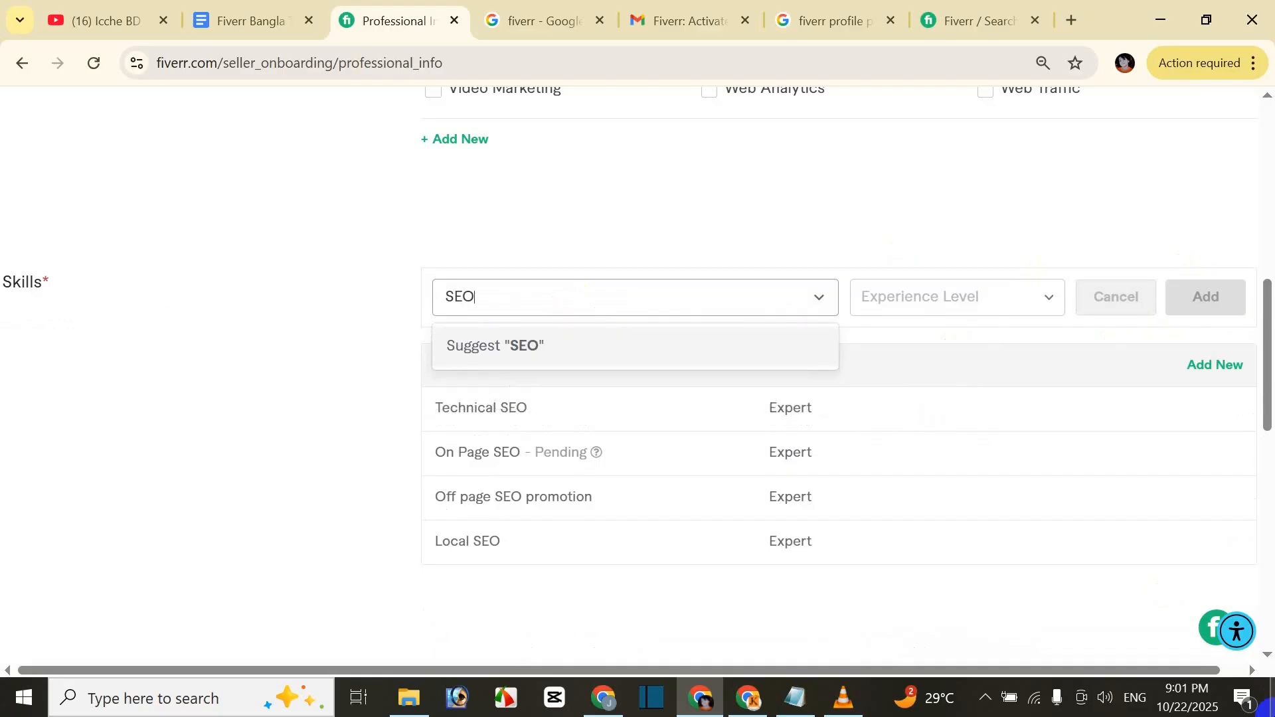
pyautogui.click(1023, 293)
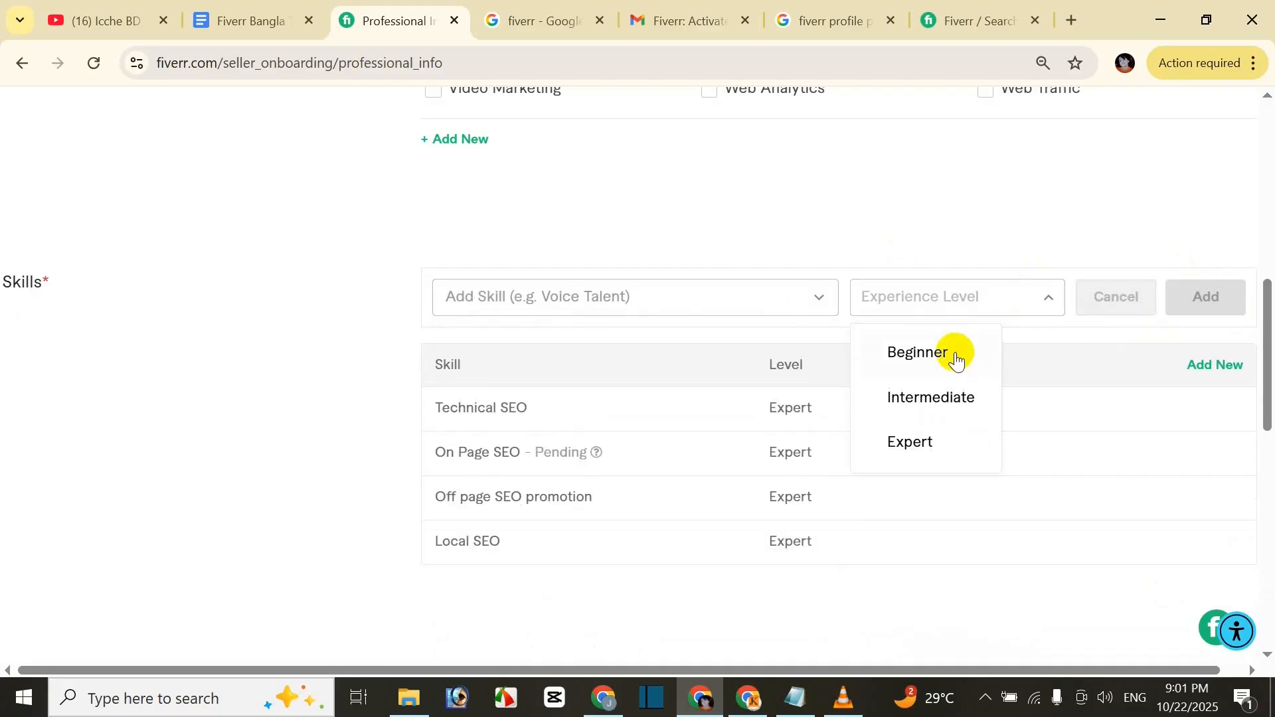
pyautogui.click(657, 301)
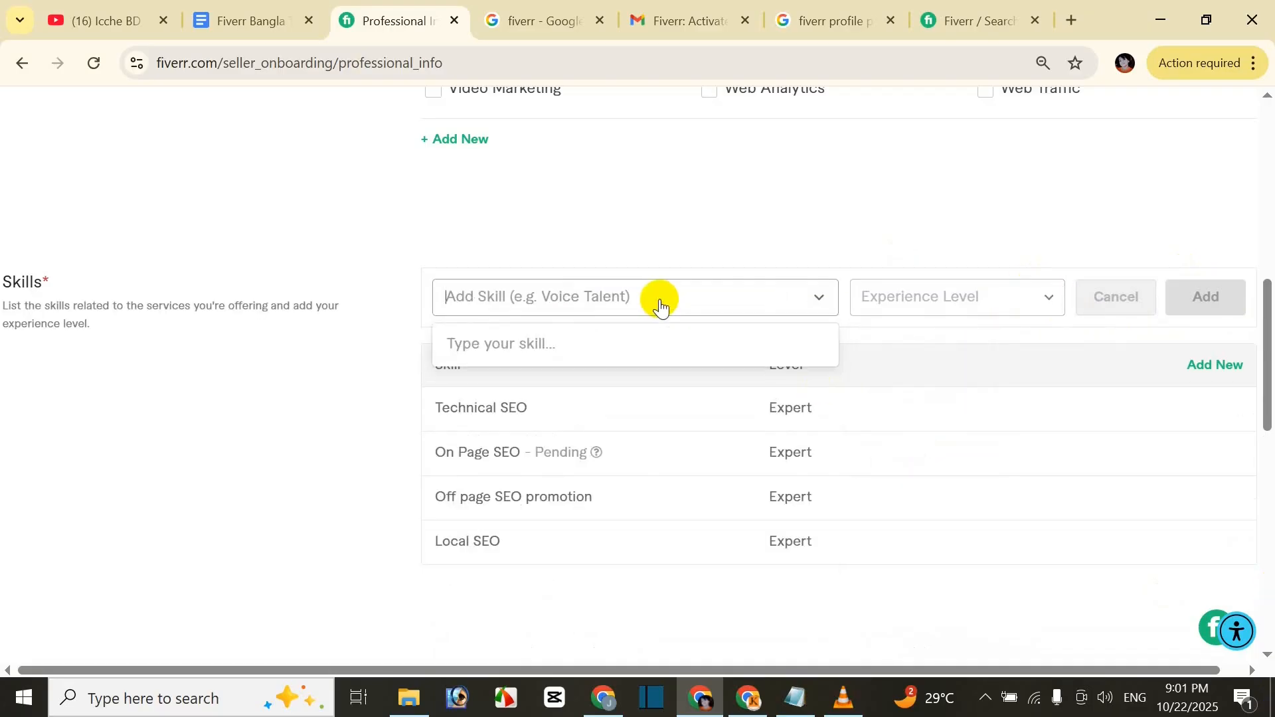
pyautogui.write('Se')
pyautogui.press('BackSpace')
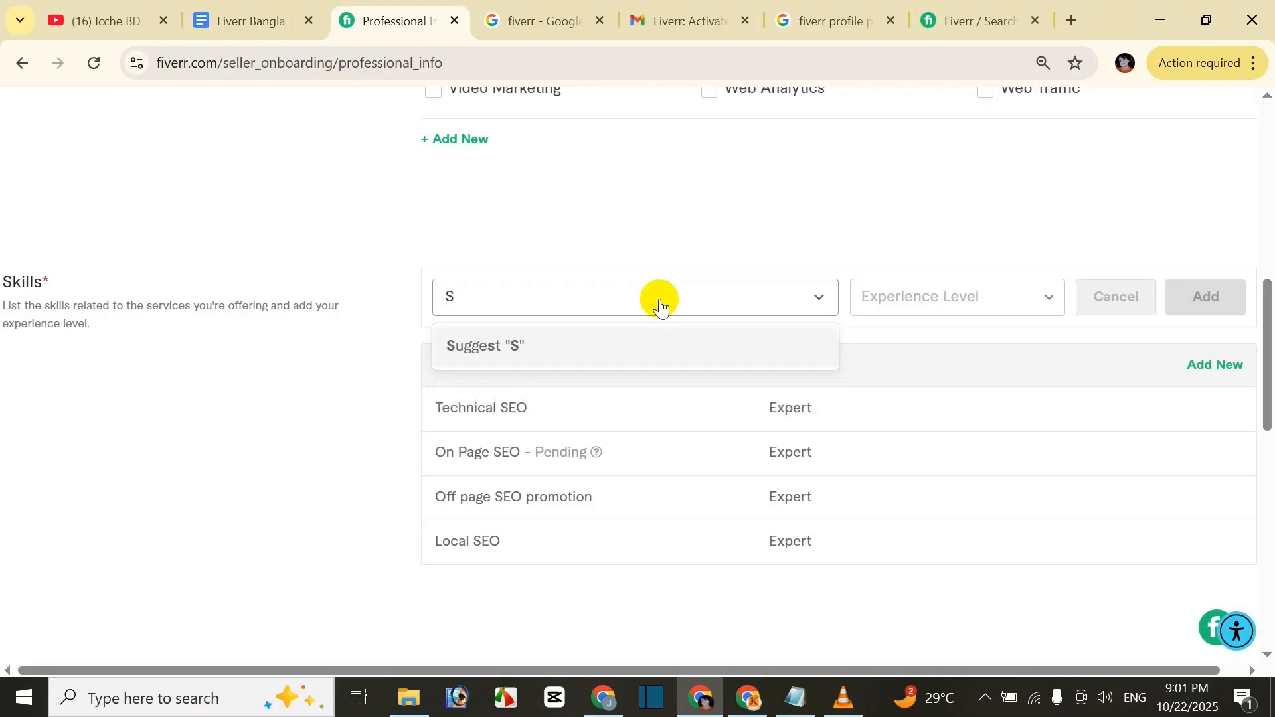
pyautogui.write('EO')
pyautogui.press('Return')
pyautogui.click(930, 295)
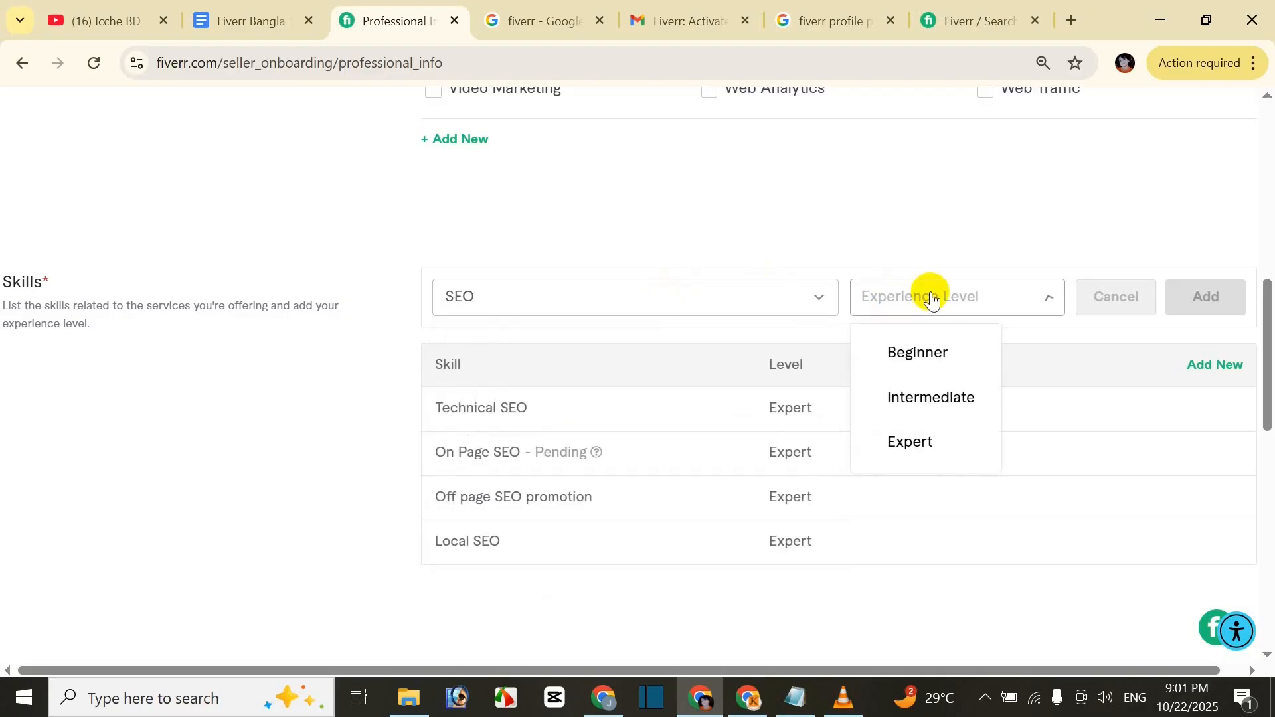
pyautogui.click(925, 464)
pyautogui.click(1208, 296)
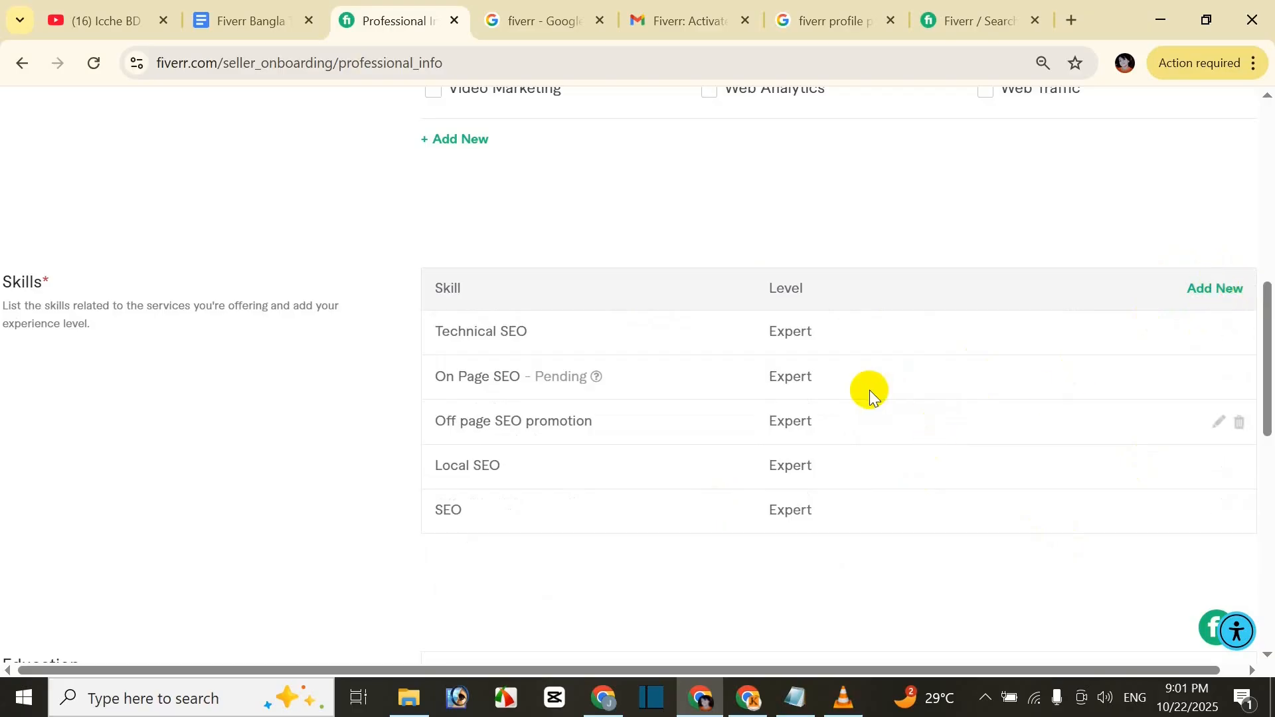
pyautogui.click(1202, 292)
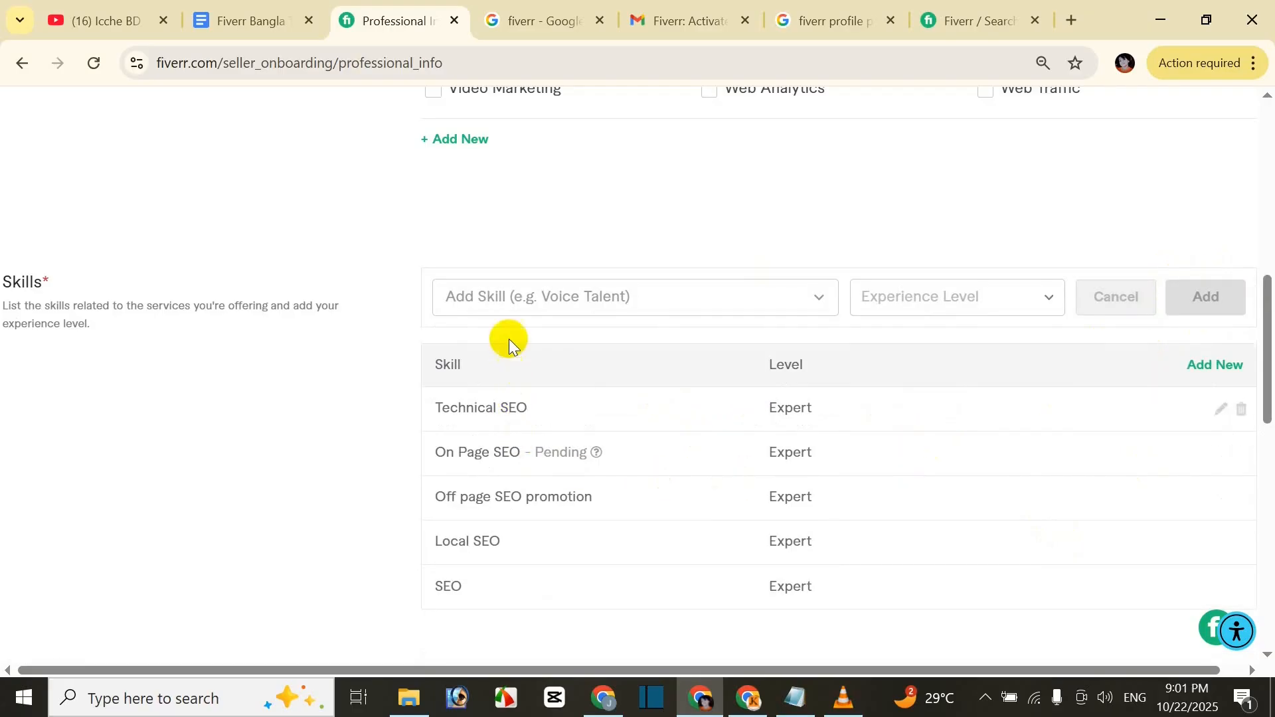
pyautogui.click(515, 302)
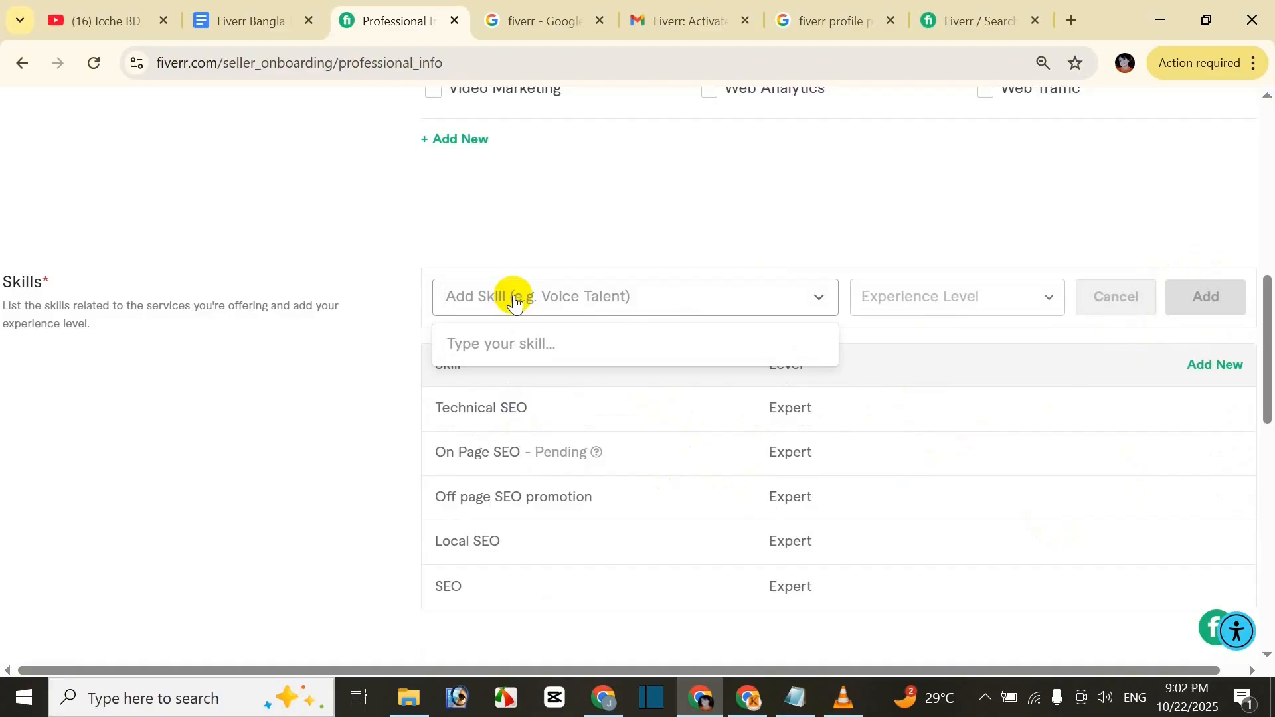
# Add Keyword research at Expert level as the sixth skill
pyautogui.write('Keyword Rea')
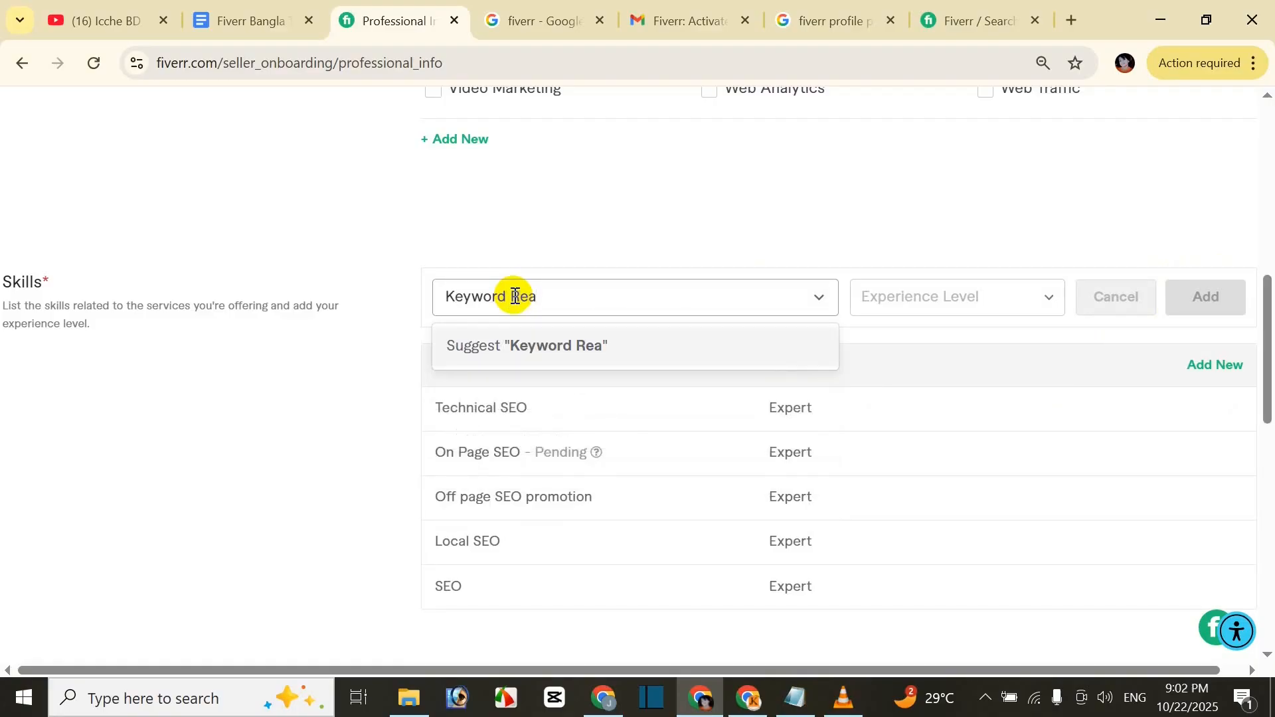
pyautogui.write('cher')
pyautogui.press('BackSpace')
pyautogui.press('BackSpace')
pyautogui.press('BackSpace')
pyautogui.press('BackSpace')
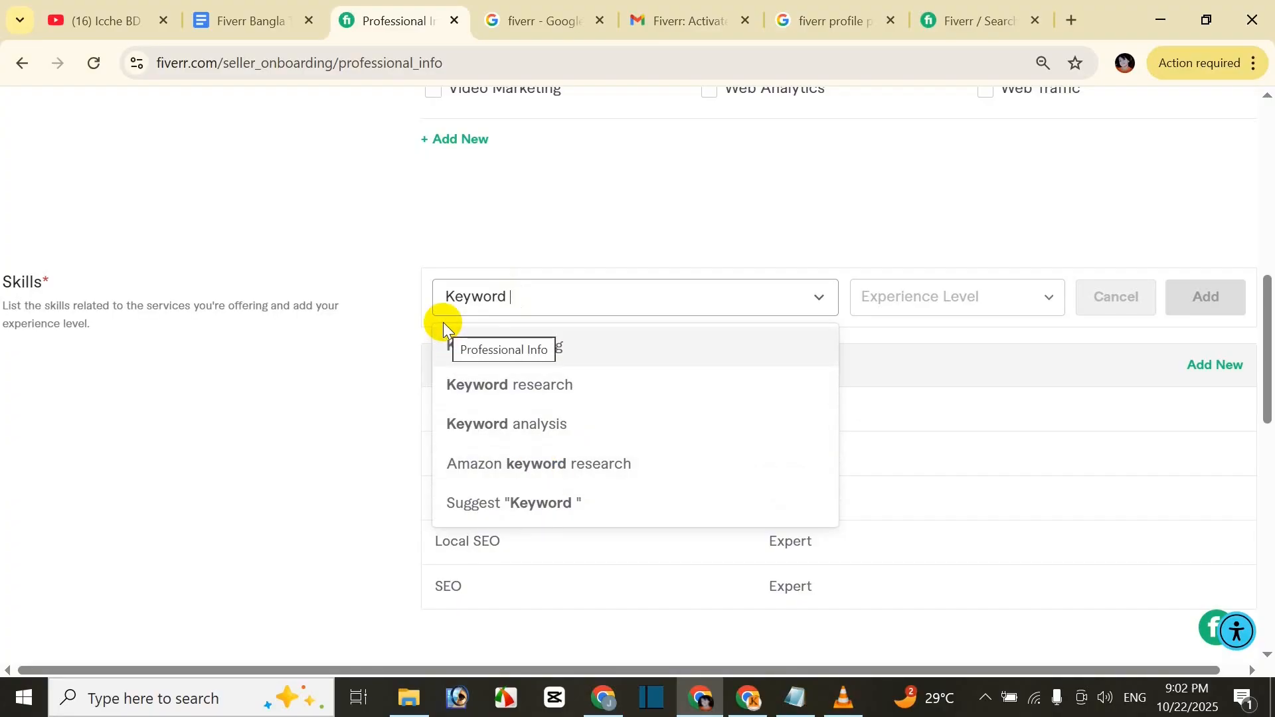
pyautogui.write('REse')
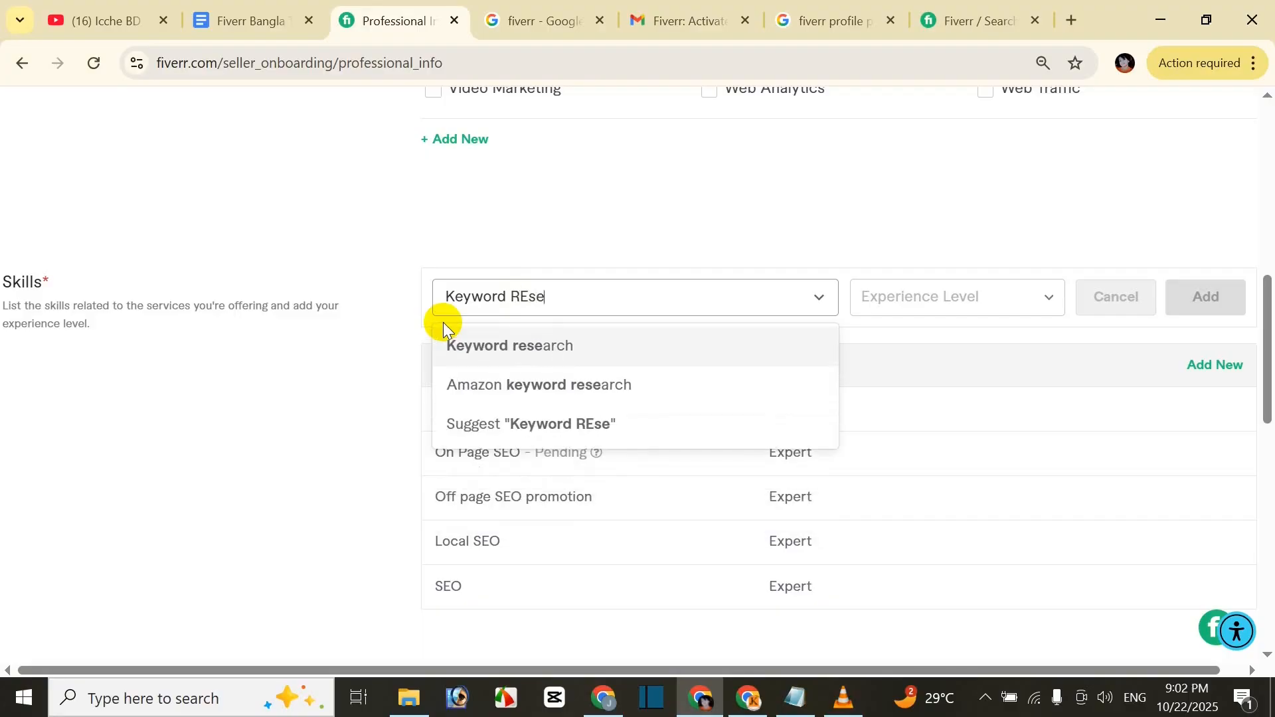
pyautogui.write('arch')
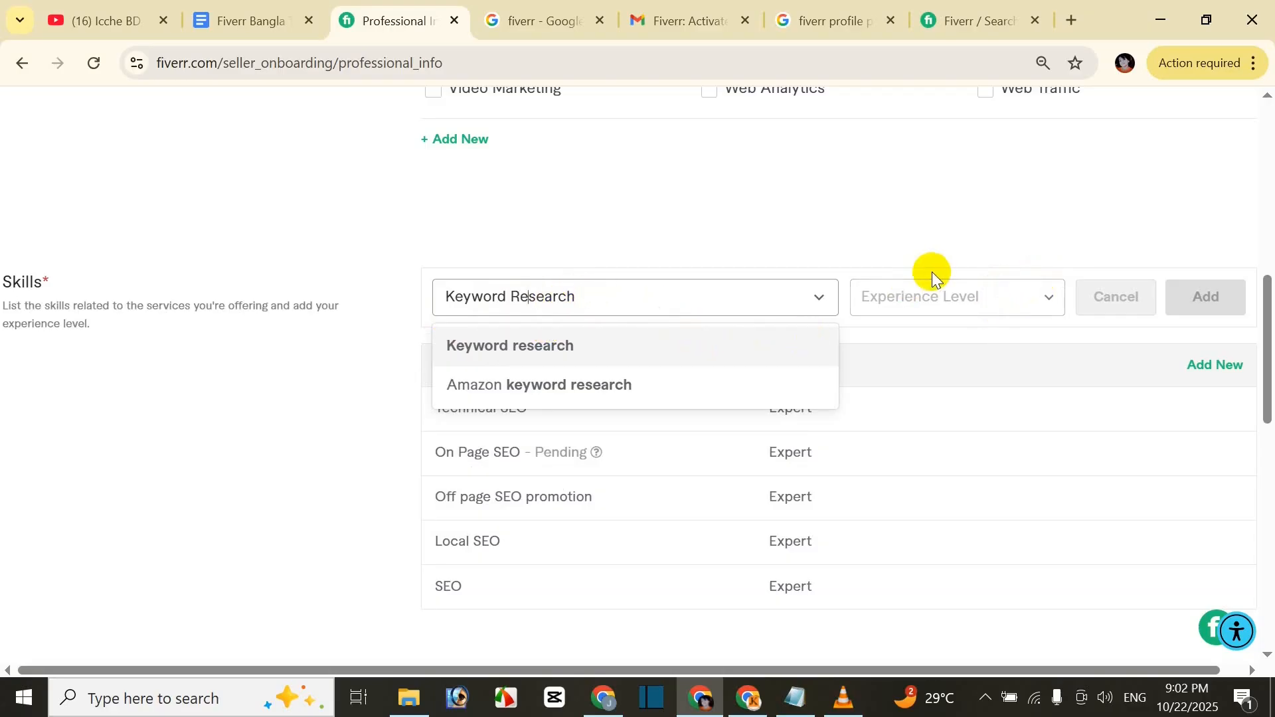
pyautogui.press('Return')
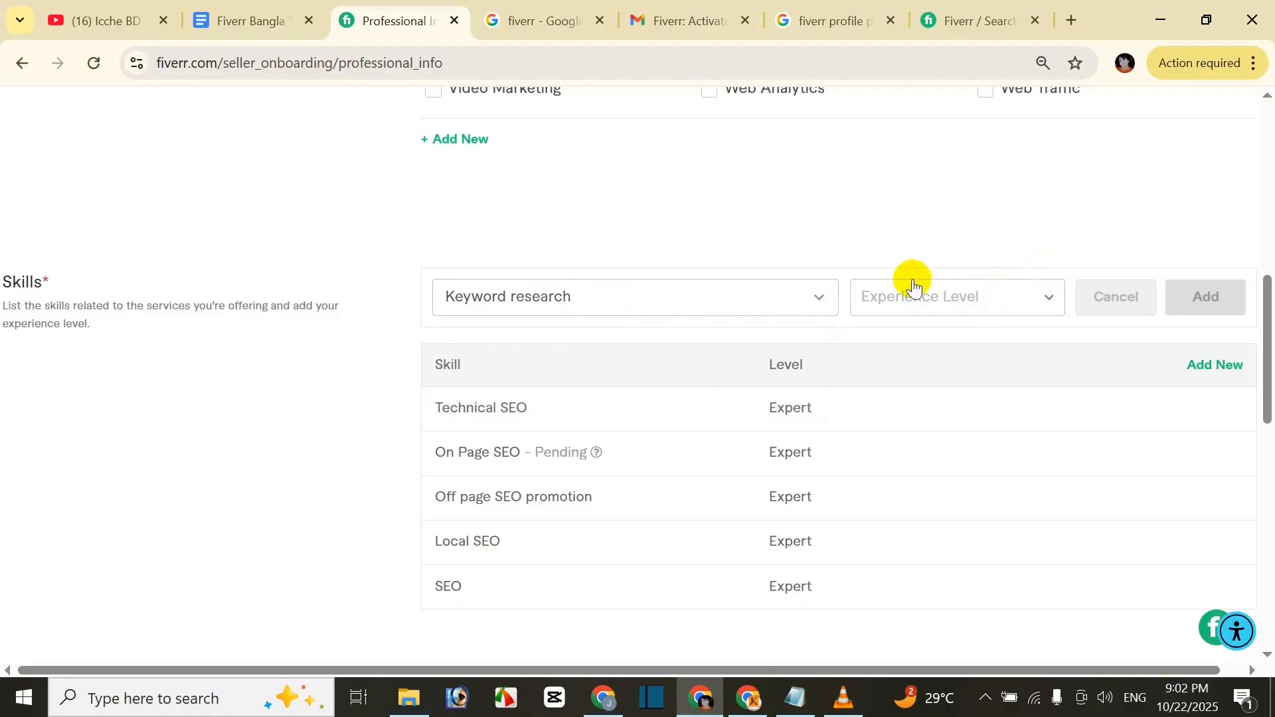
pyautogui.click(930, 308)
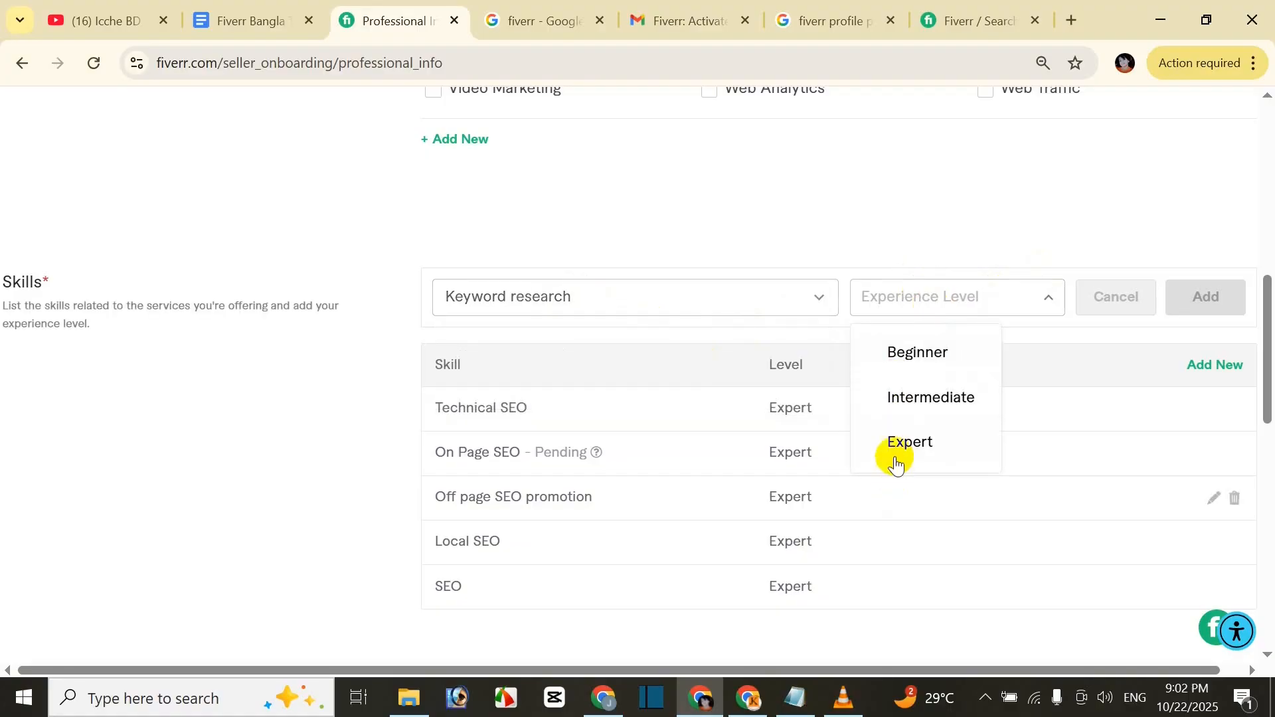
pyautogui.click(896, 443)
pyautogui.click(1215, 306)
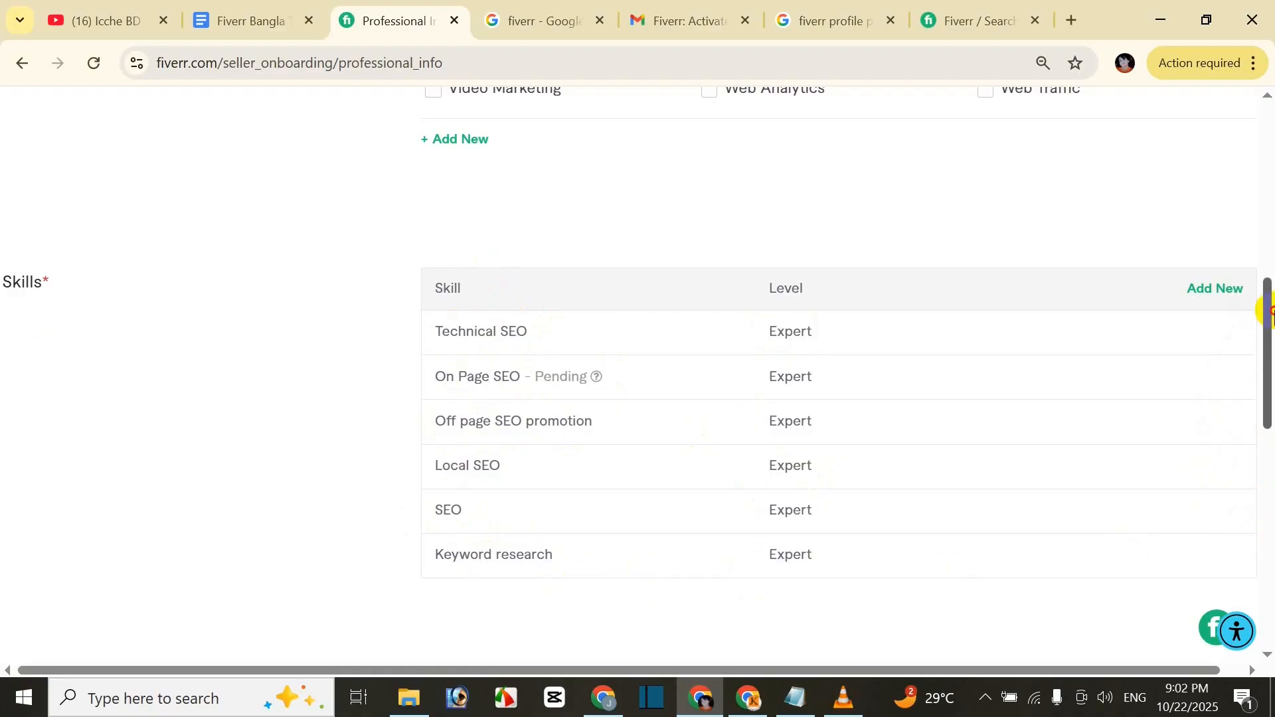
# Choose Bangladesh as the college country and select Dhaka University as the school
pyautogui.scroll(-5, 1265, 352)
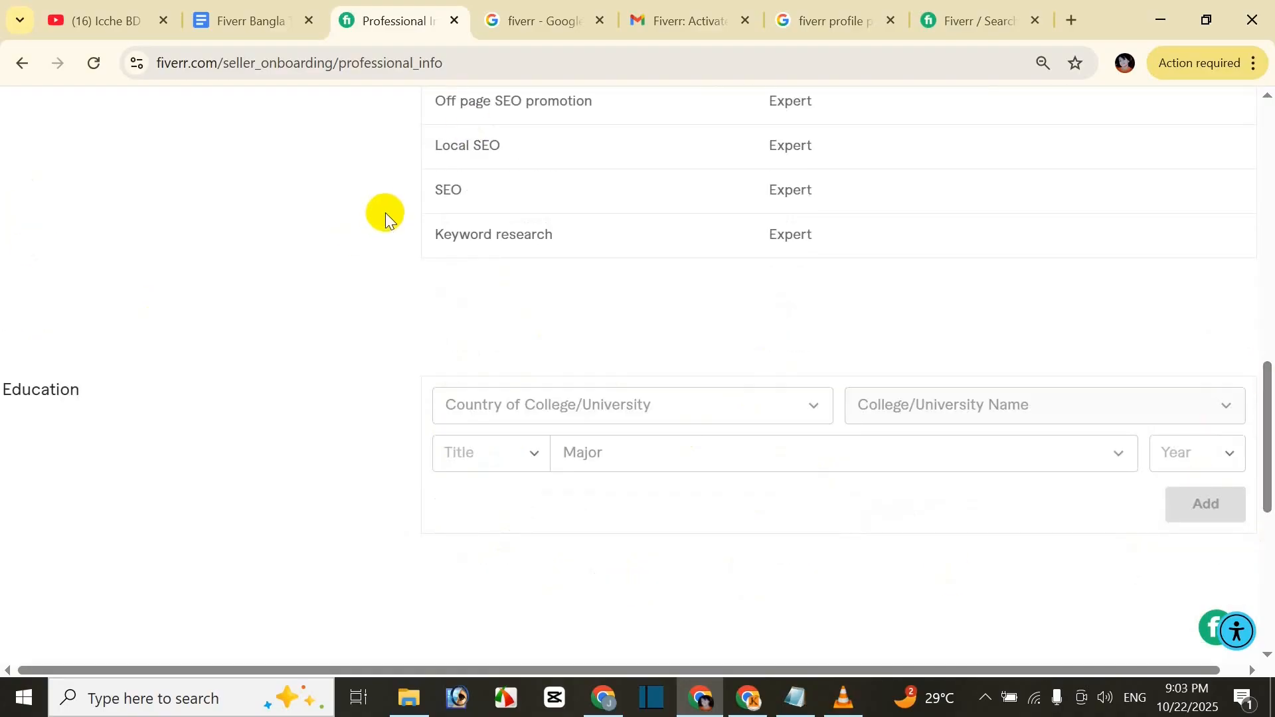
pyautogui.scroll(7, 361, 243)
pyautogui.scroll(-7, 360, 269)
pyautogui.click(611, 408)
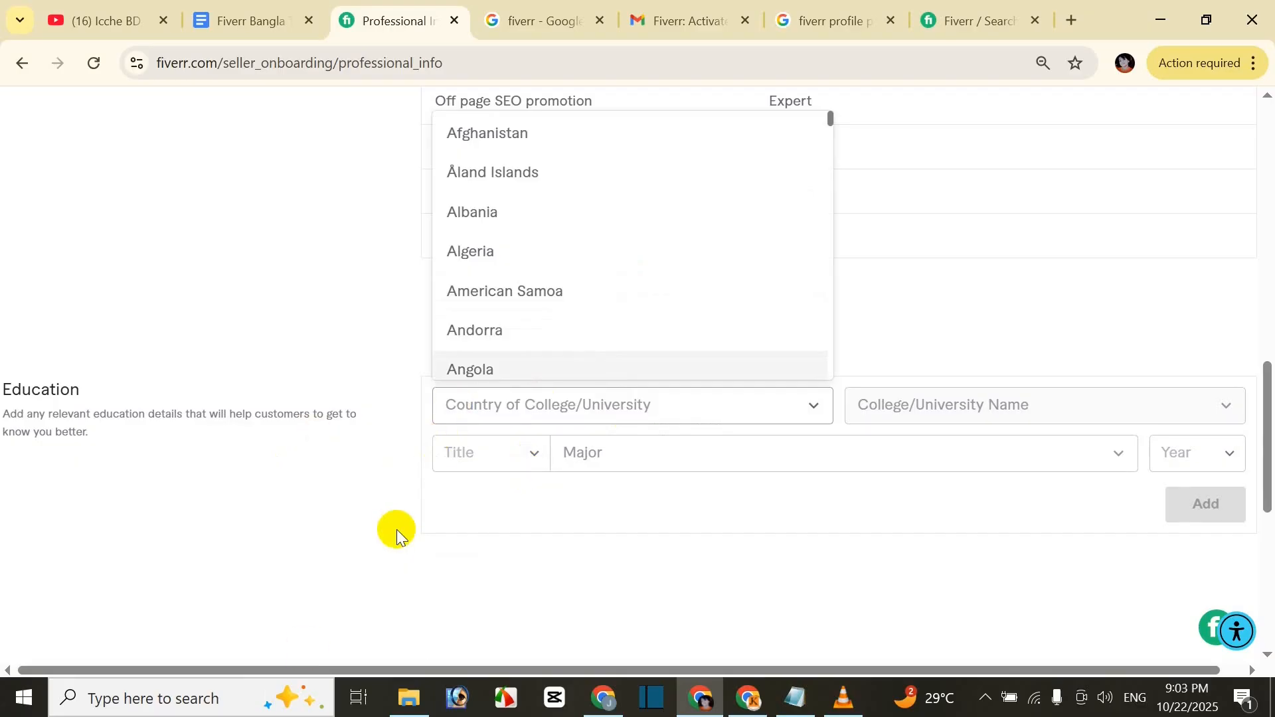
pyautogui.write('Bangla')
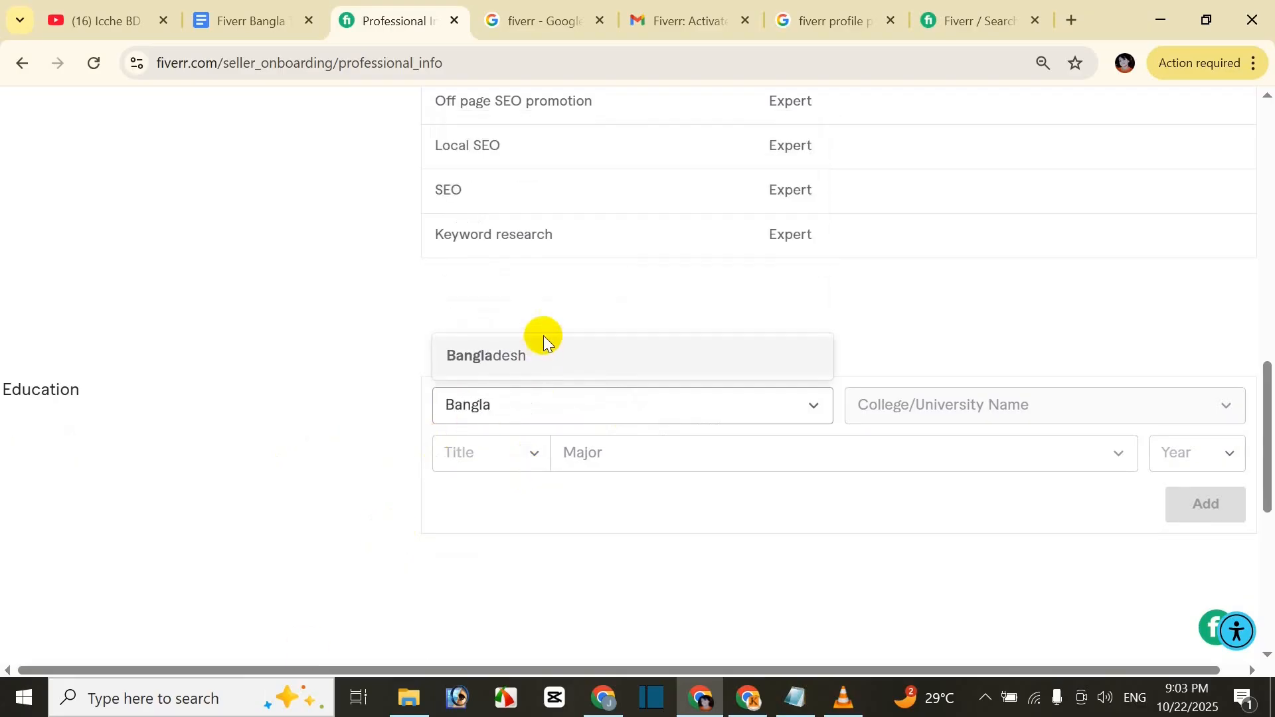
pyautogui.click(538, 355)
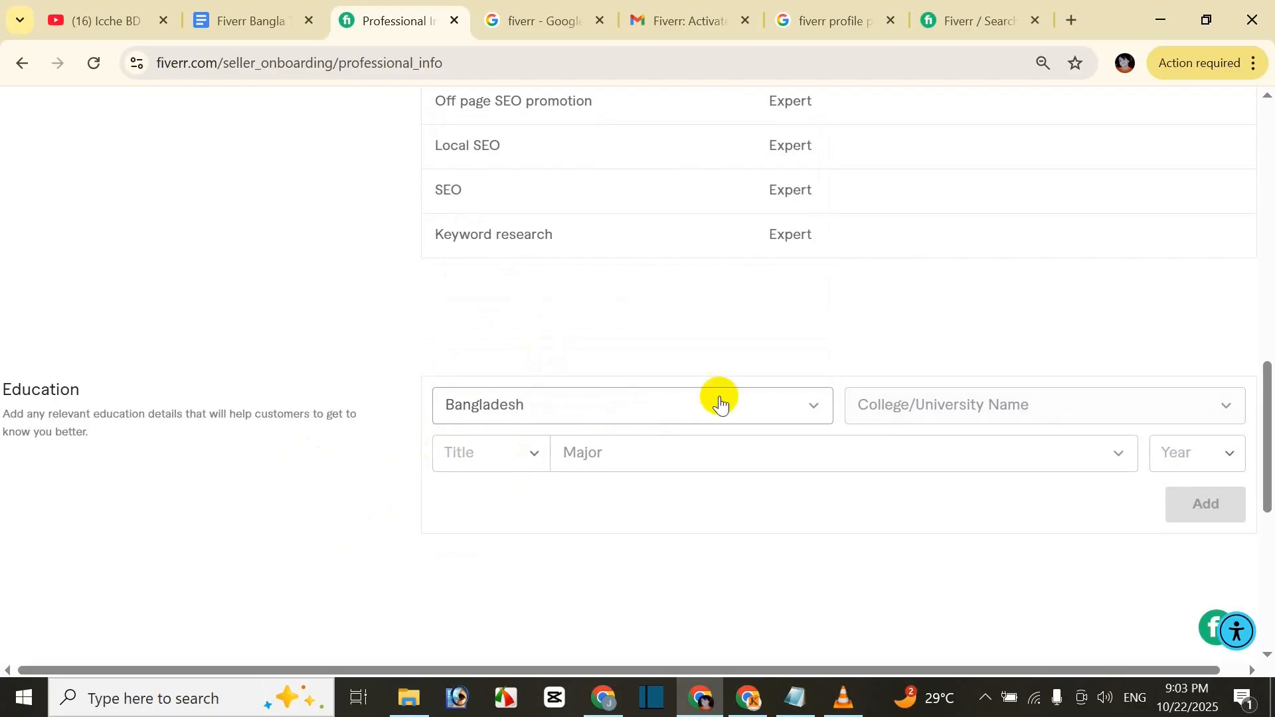
pyautogui.click(893, 417)
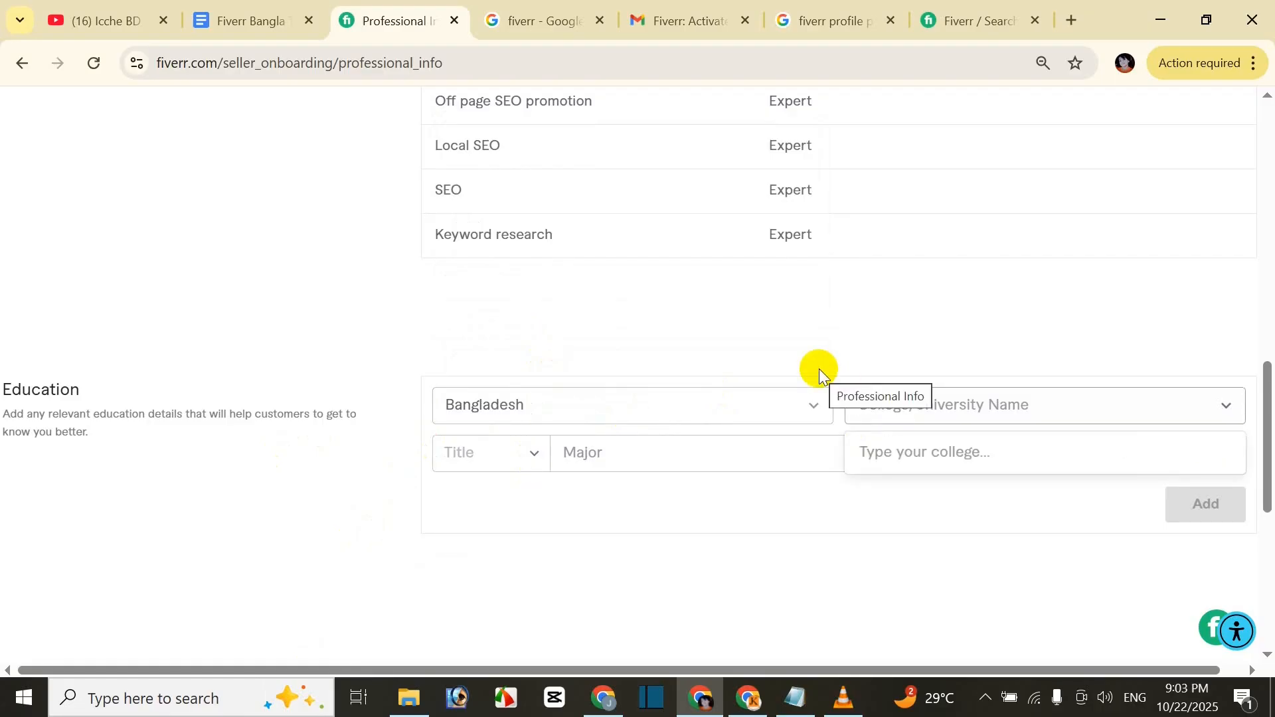
pyautogui.write('Dhaka')
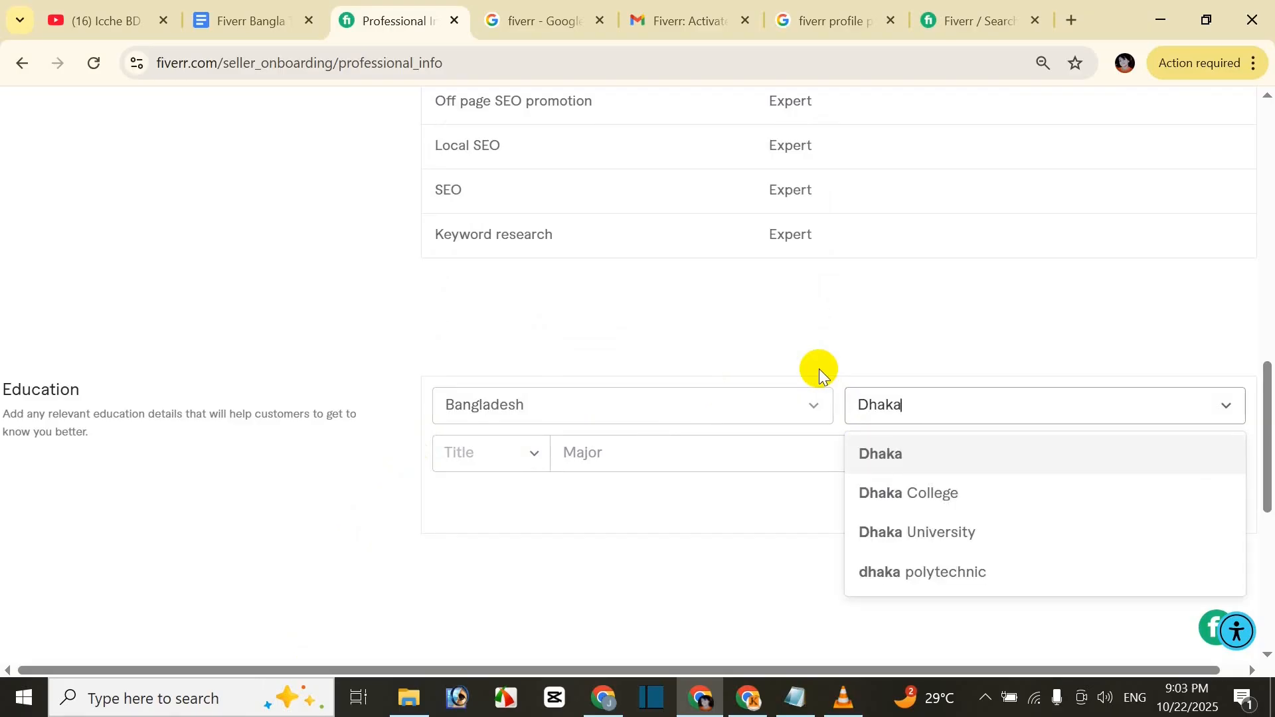
pyautogui.write(' Uni')
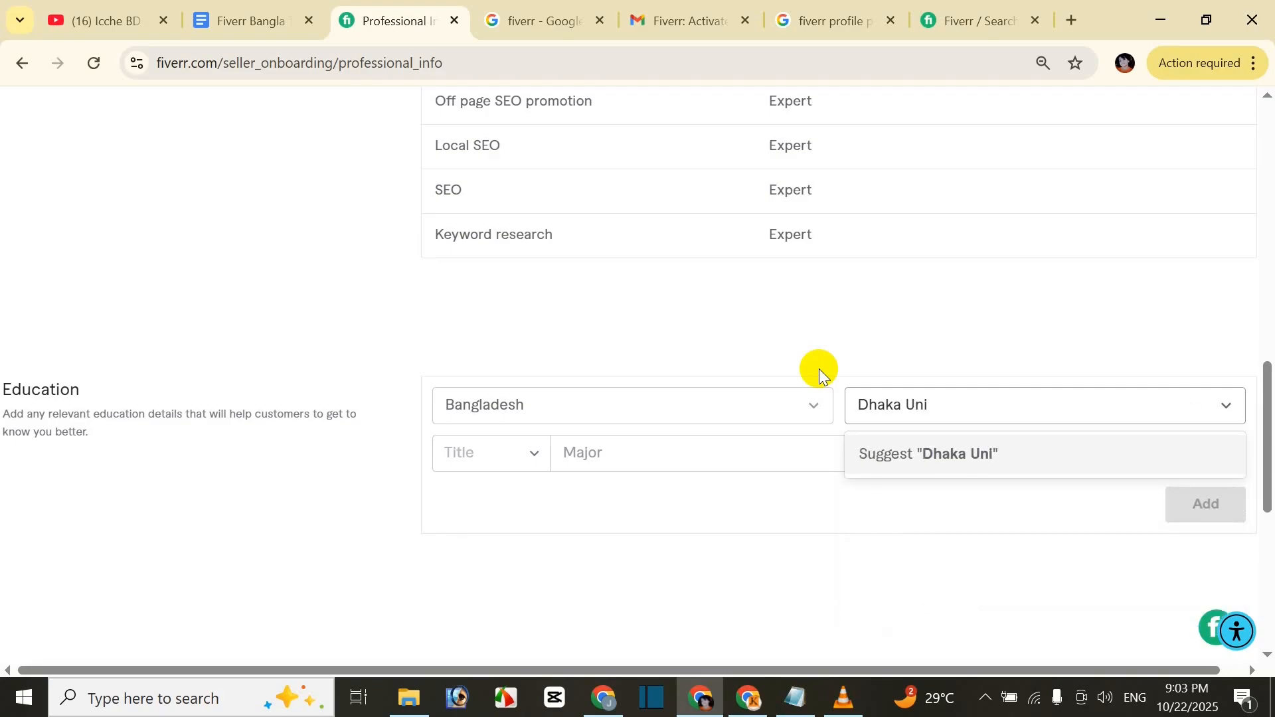
pyautogui.press('BackSpace')
pyautogui.press('BackSpace')
pyautogui.press('BackSpace')
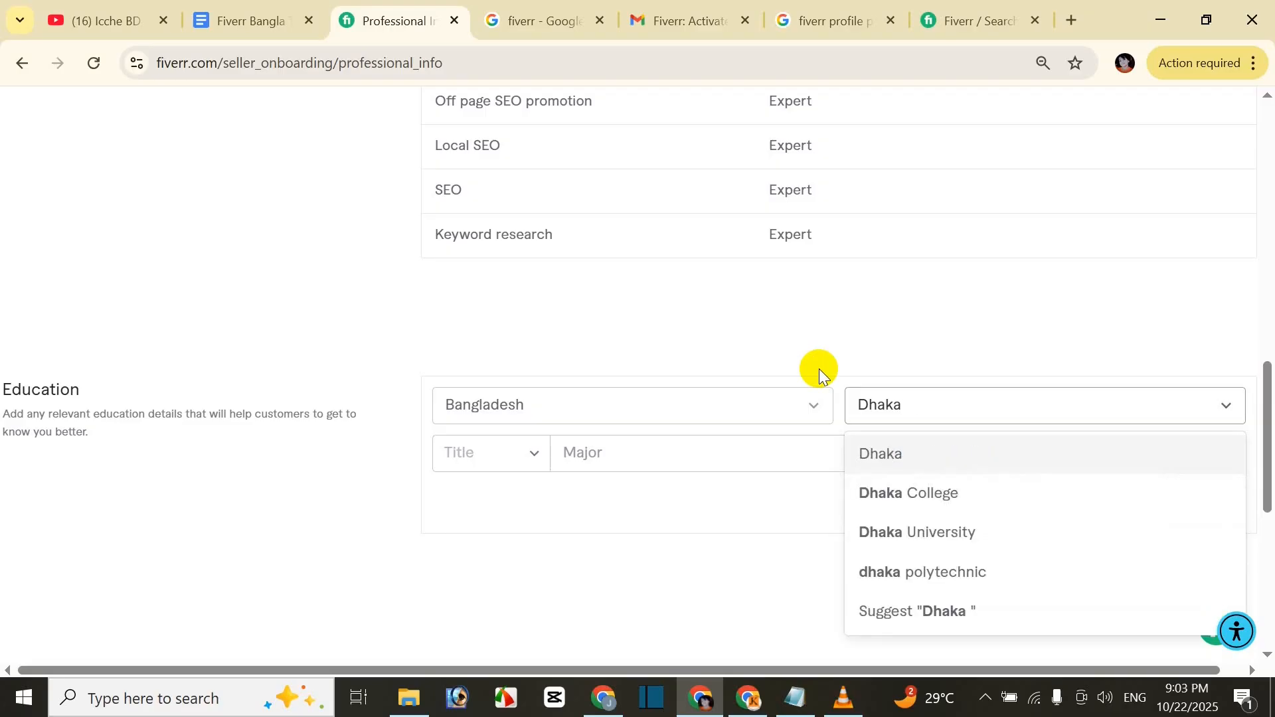
pyautogui.click(1020, 533)
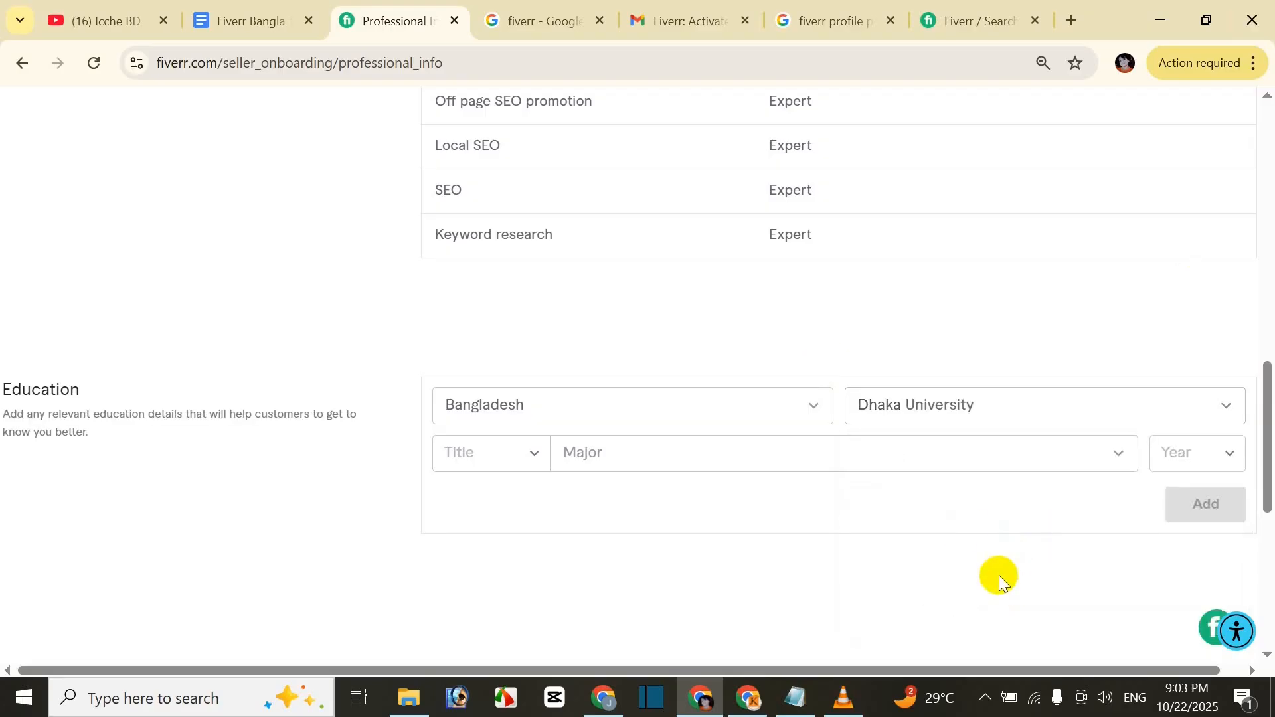
# Set the degree title to M.B.A. with major marketingmanagment
pyautogui.click(447, 455)
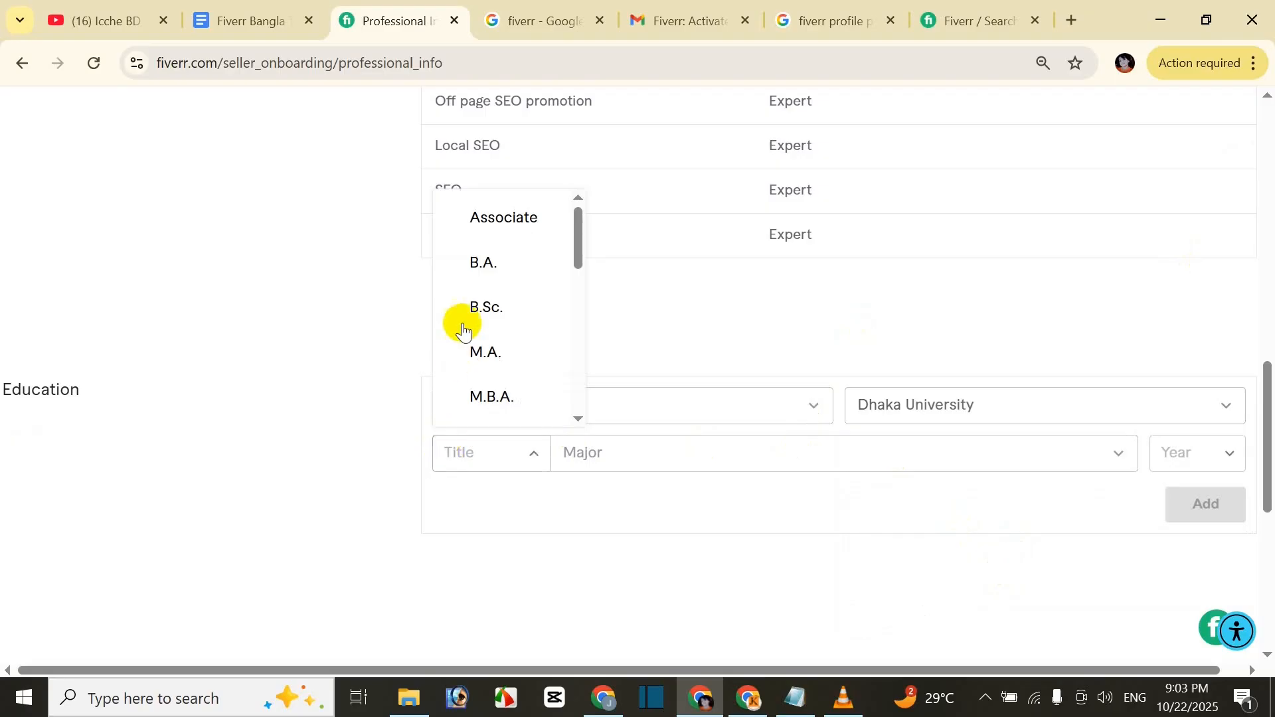
pyautogui.scroll(-3, 473, 335)
pyautogui.scroll(3, 475, 326)
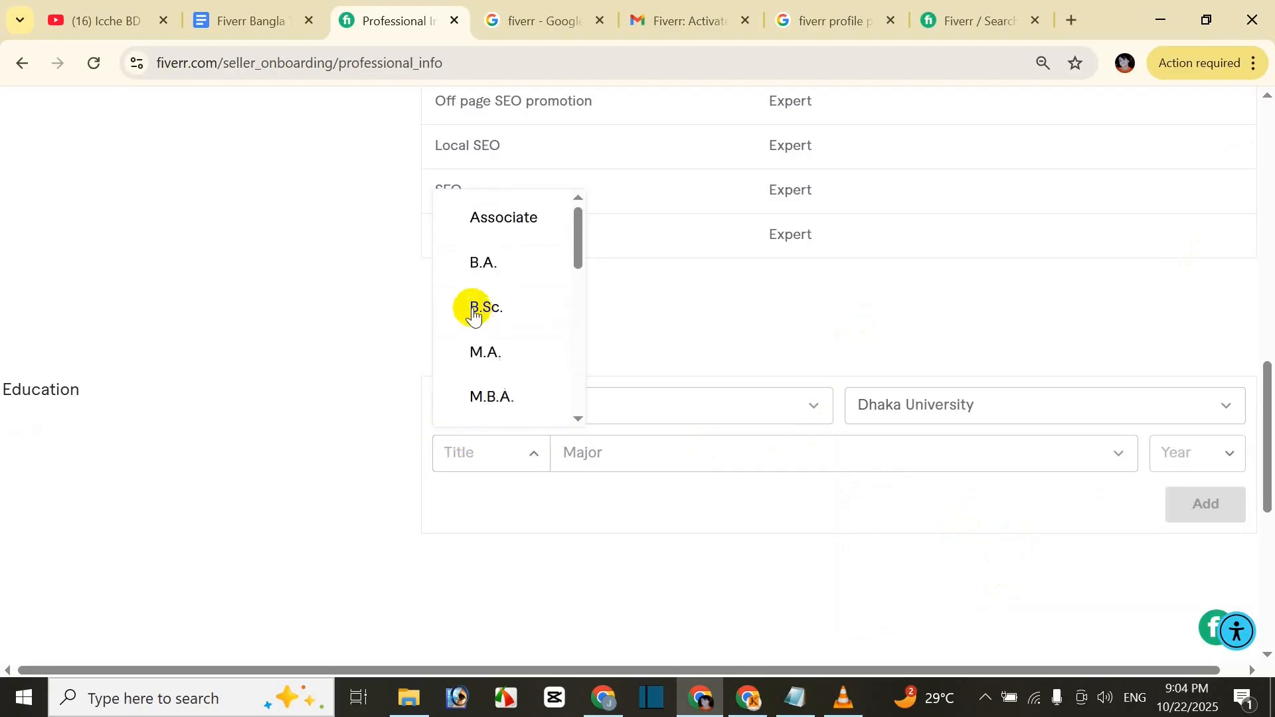
pyautogui.click(479, 398)
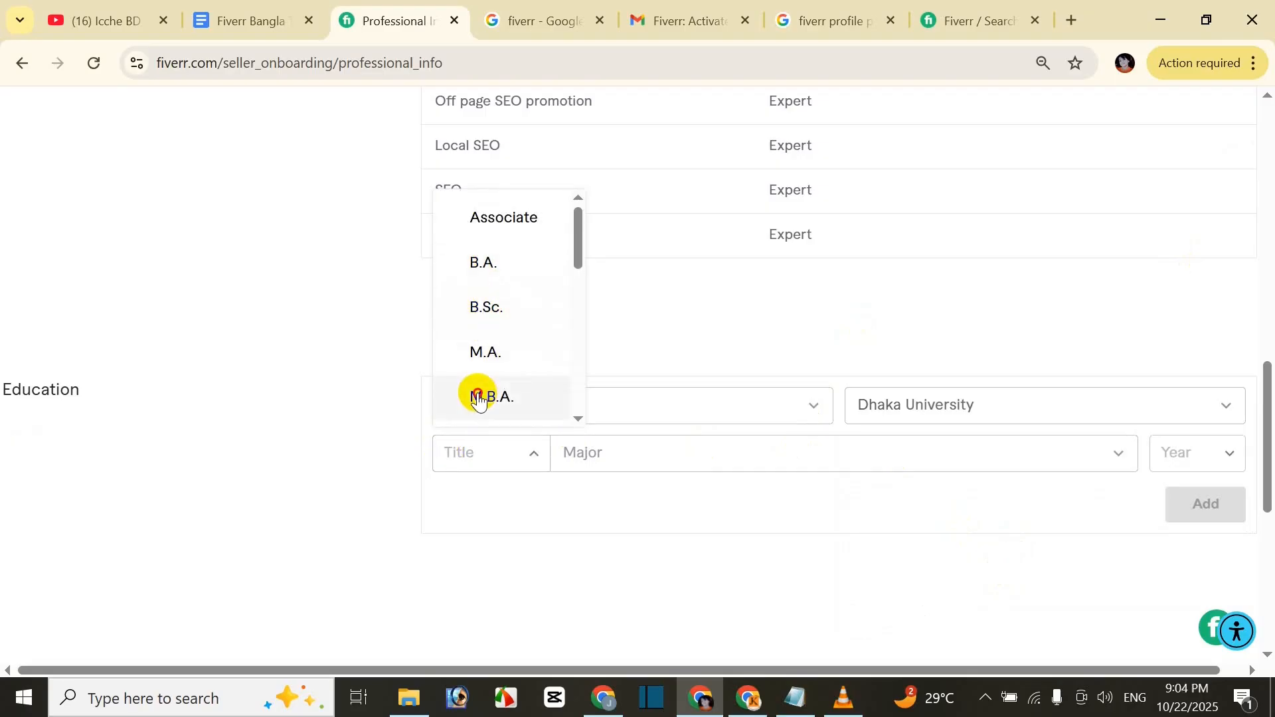
pyautogui.click(588, 459)
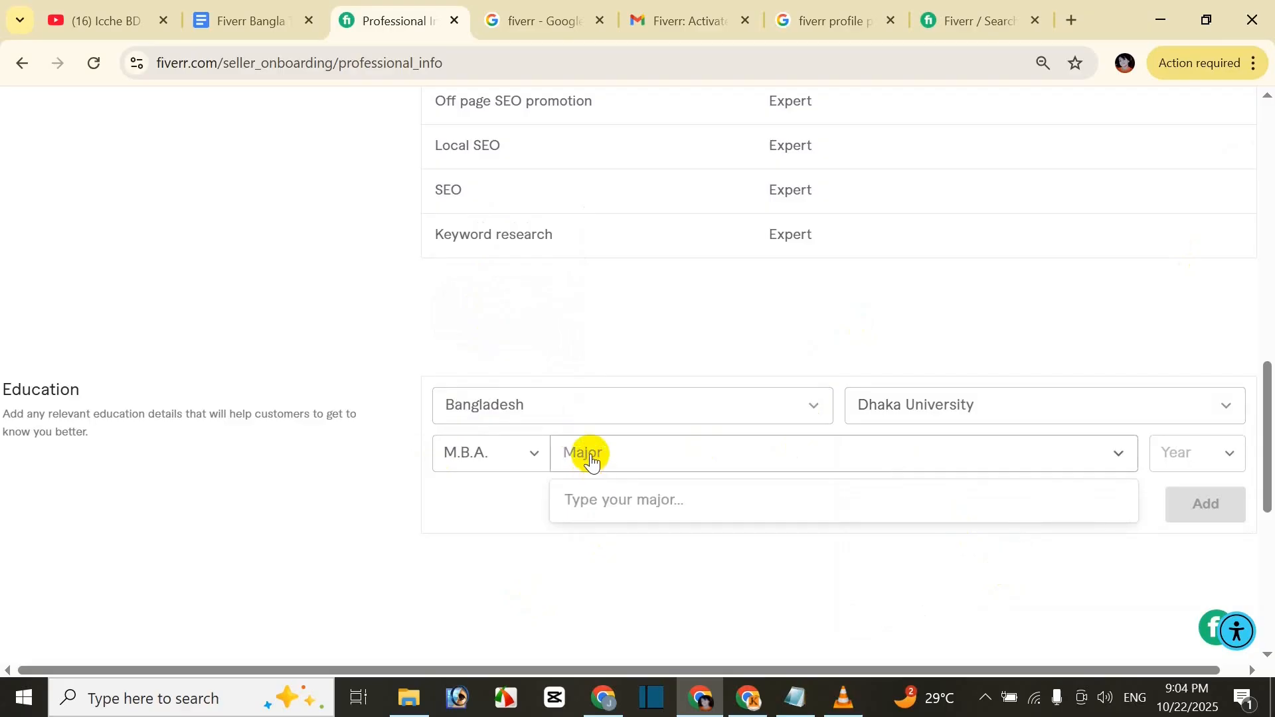
pyautogui.write('mark')
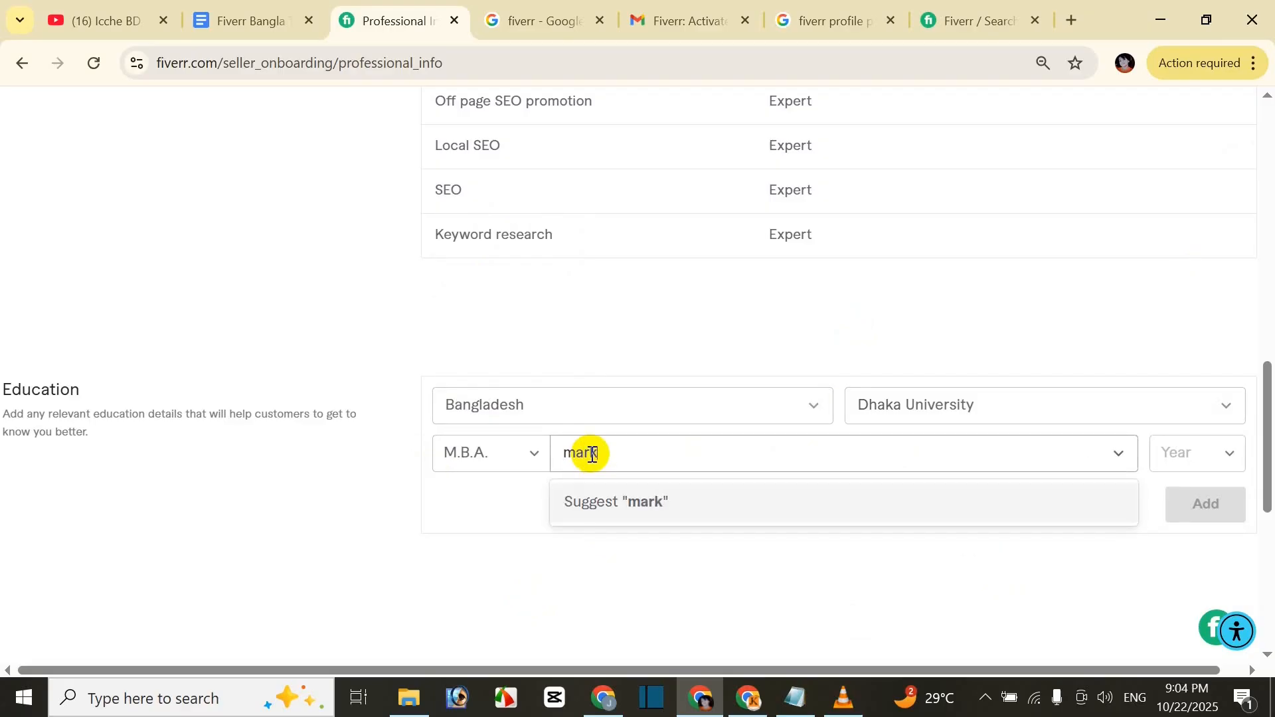
pyautogui.write('etingmanagment')
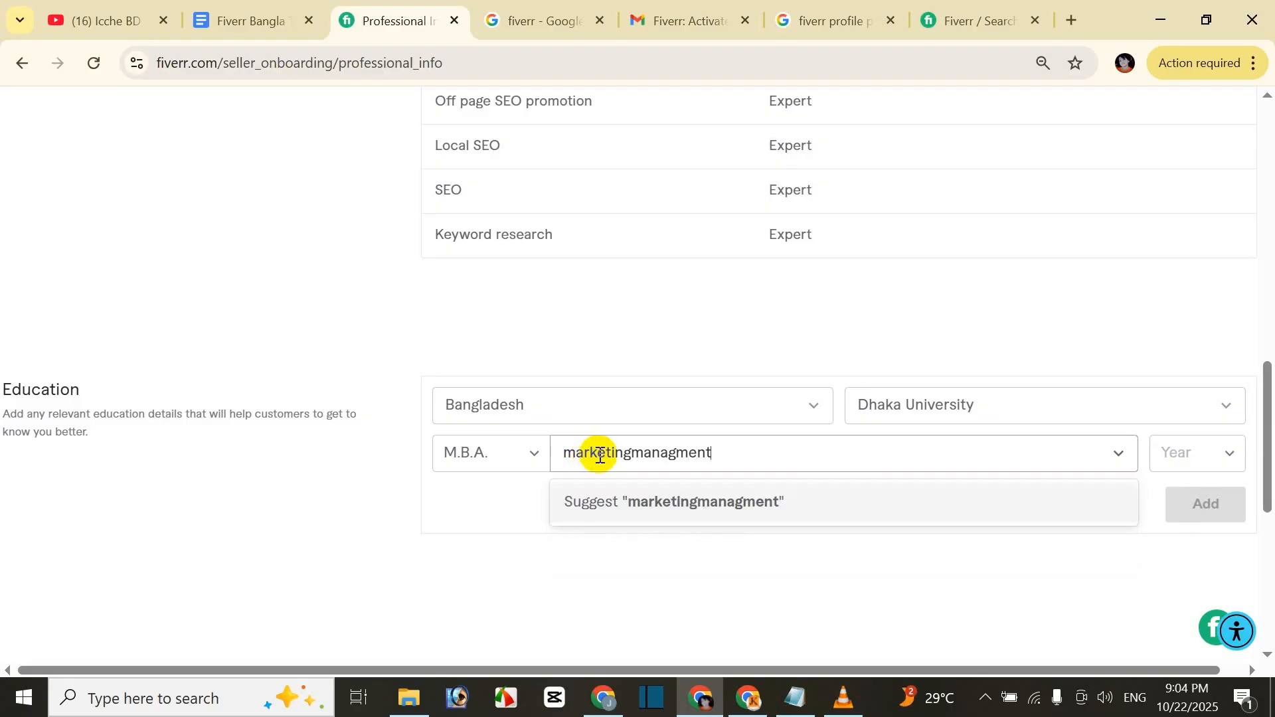
pyautogui.press('Return')
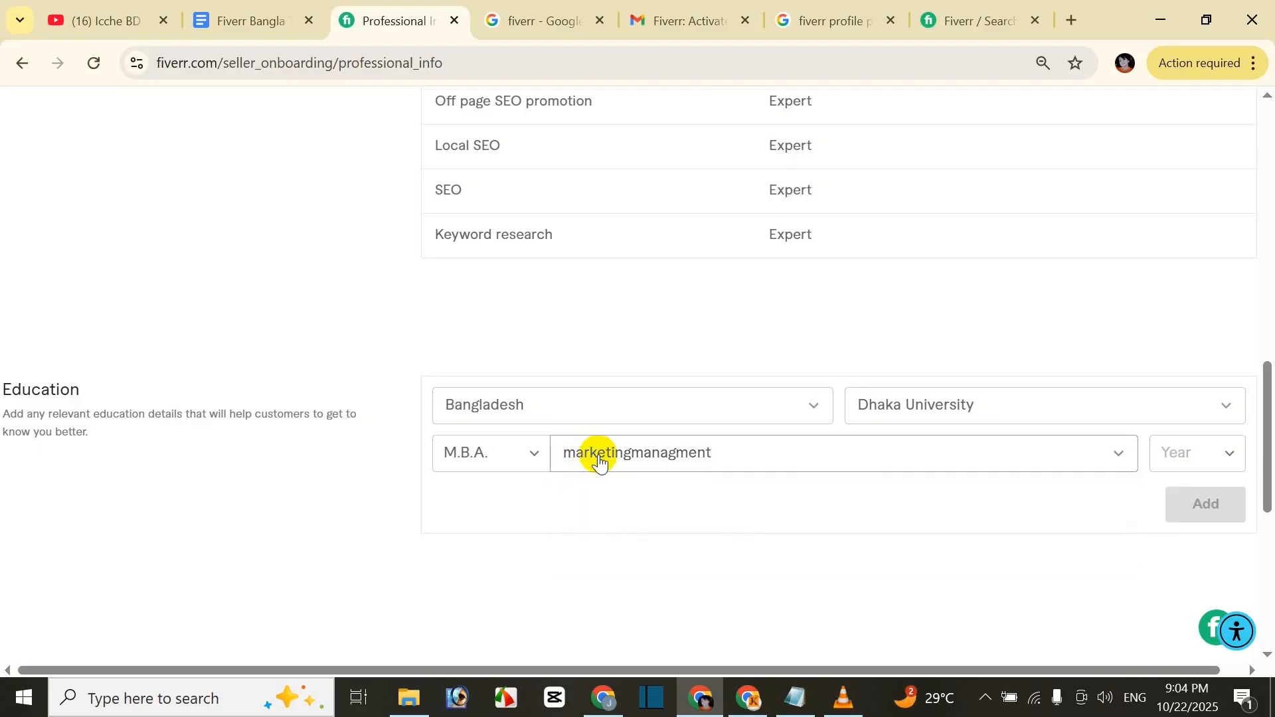
# Choose 2020 as the graduation year and add the education entry
pyautogui.click(1201, 450)
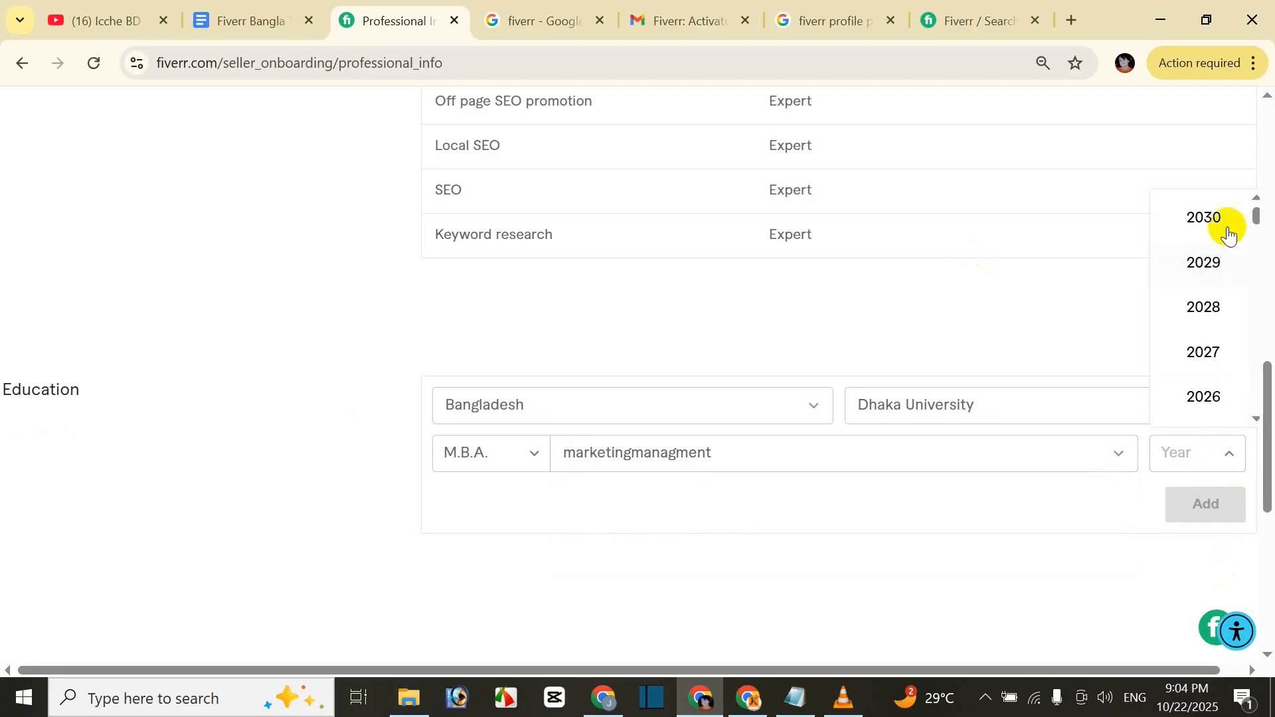
pyautogui.click(1052, 520)
pyautogui.moveTo(1267, 452); pyautogui.dragTo(1272, 714)
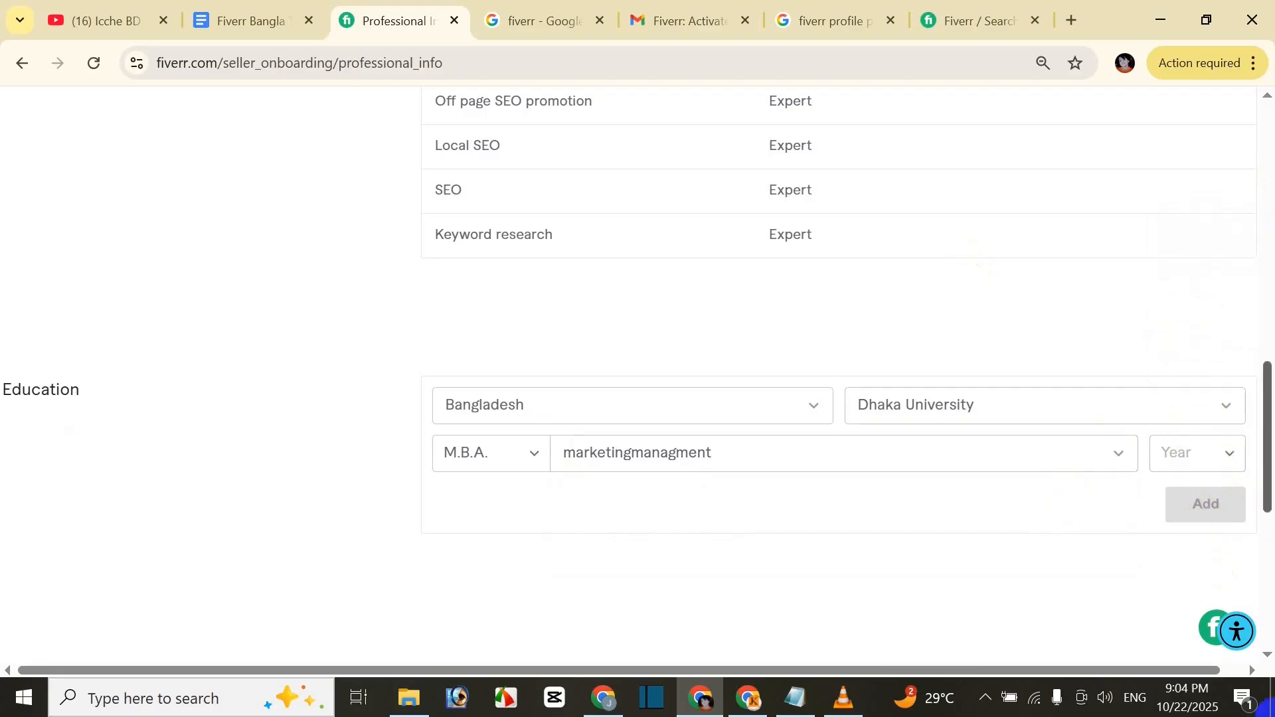
pyautogui.click(1185, 457)
pyautogui.moveTo(1253, 214); pyautogui.dragTo(1252, 241)
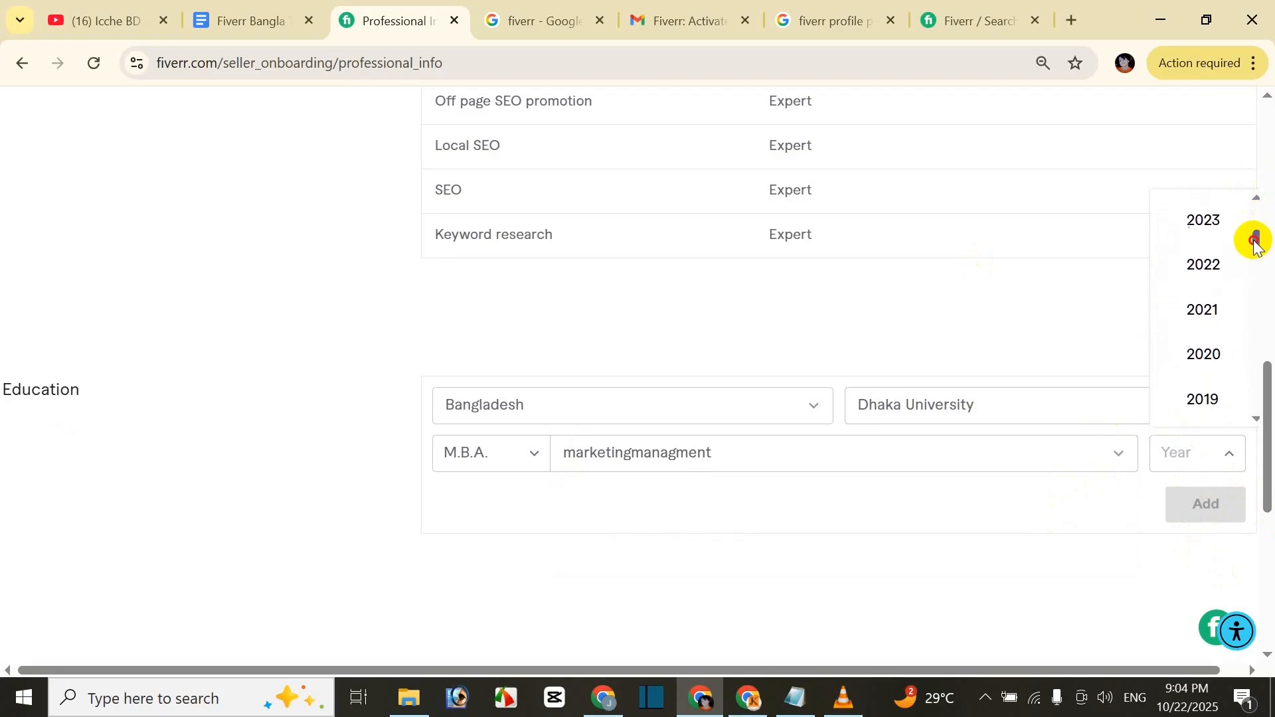
pyautogui.click(1213, 356)
pyautogui.click(1226, 501)
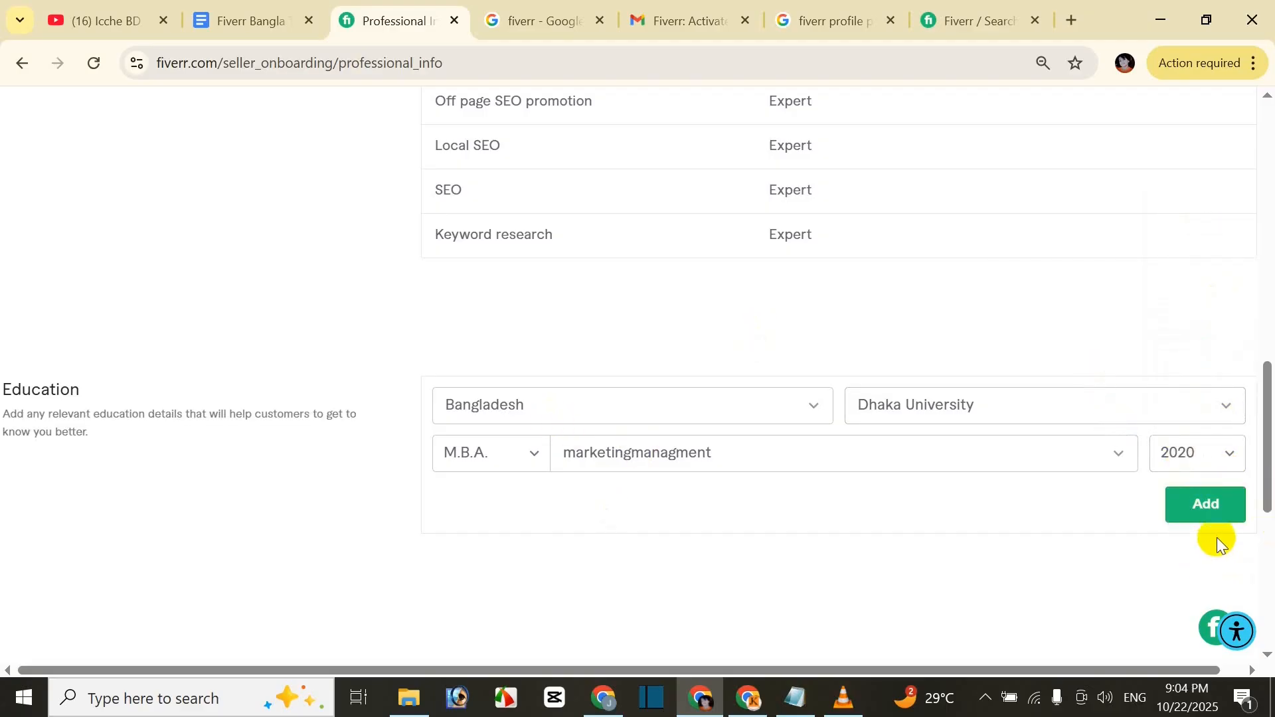
pyautogui.click(1215, 508)
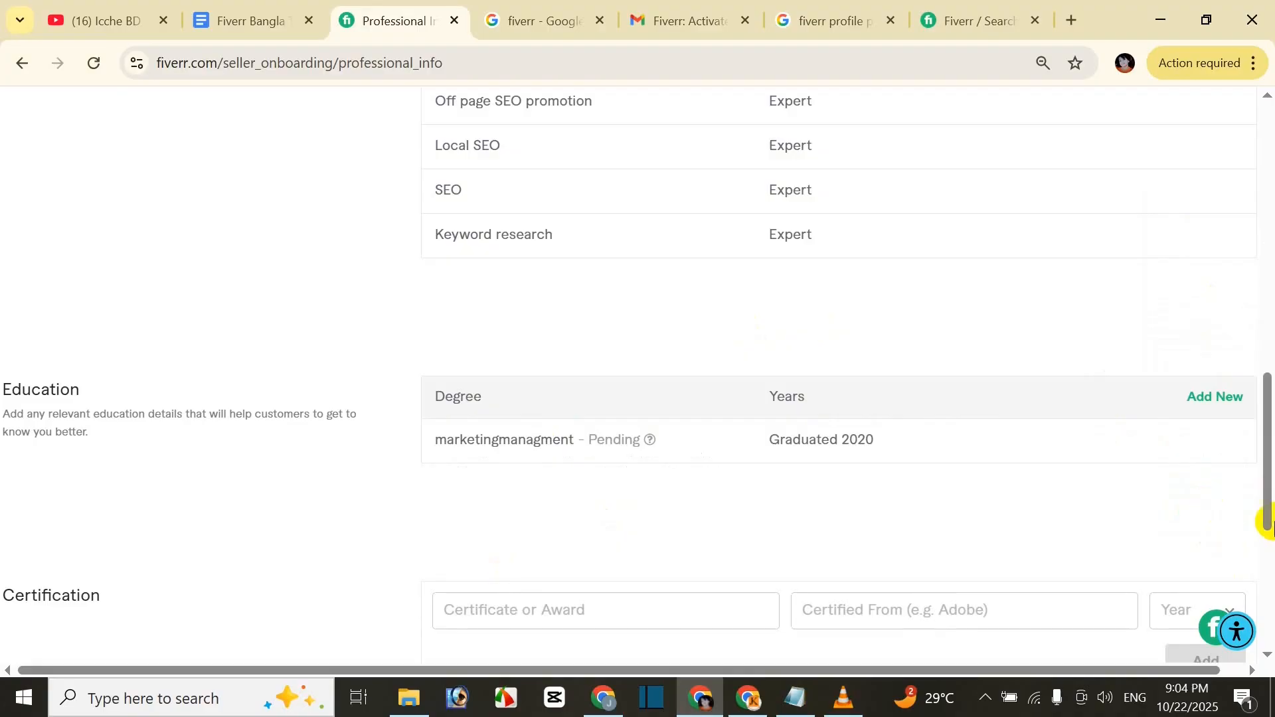
# Copy 'Digital Marketing Course' from the notes into the Certificate field
pyautogui.moveTo(1262, 486); pyautogui.dragTo(1215, 558)
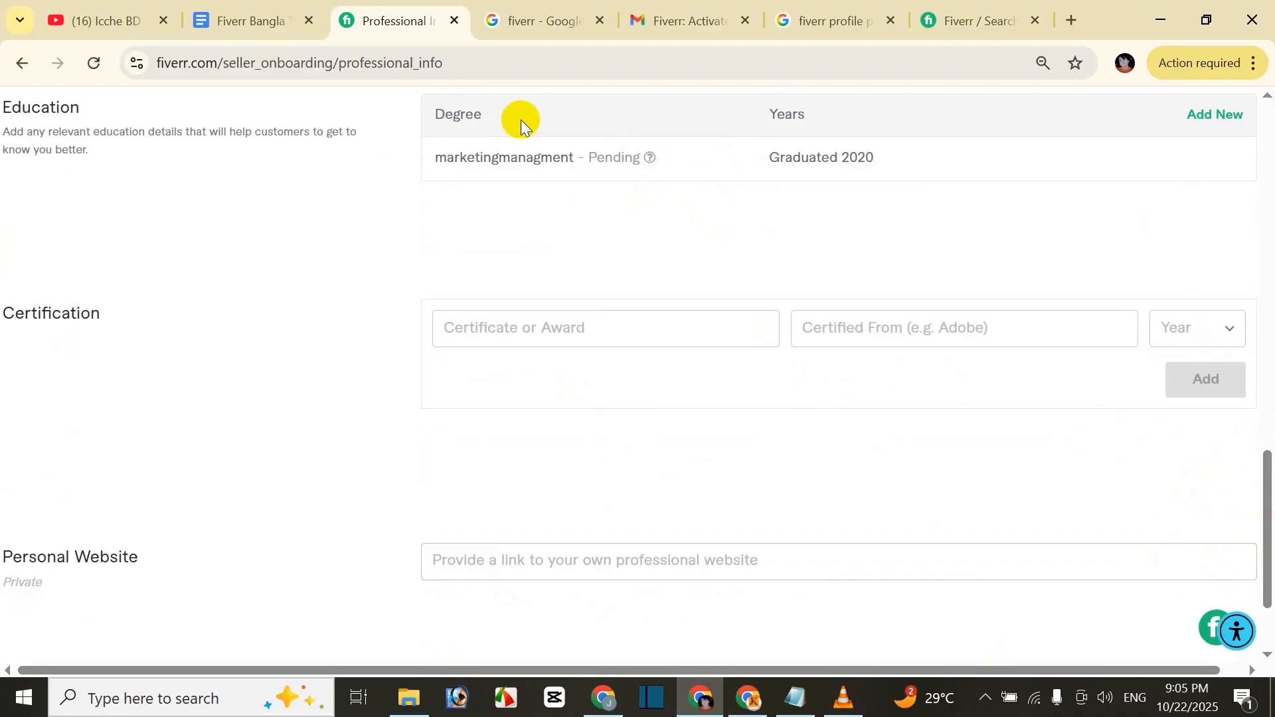
pyautogui.click(259, 6)
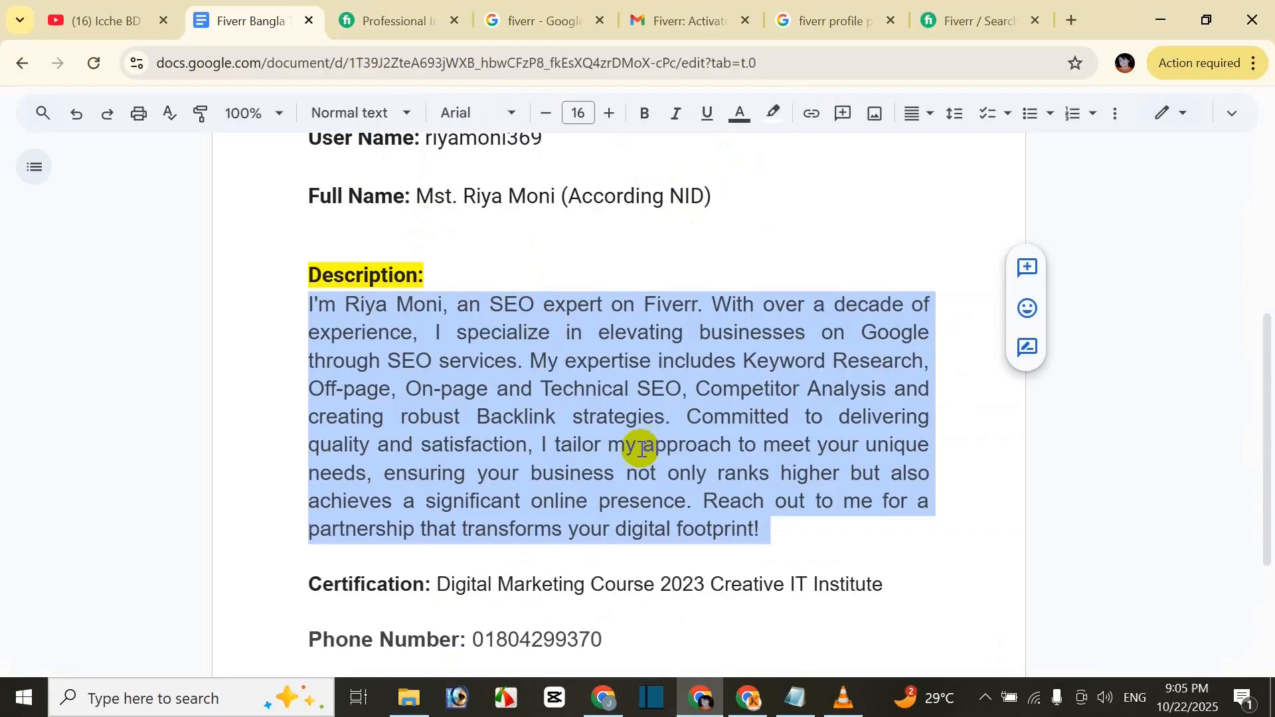
pyautogui.moveTo(1265, 421); pyautogui.dragTo(1268, 499)
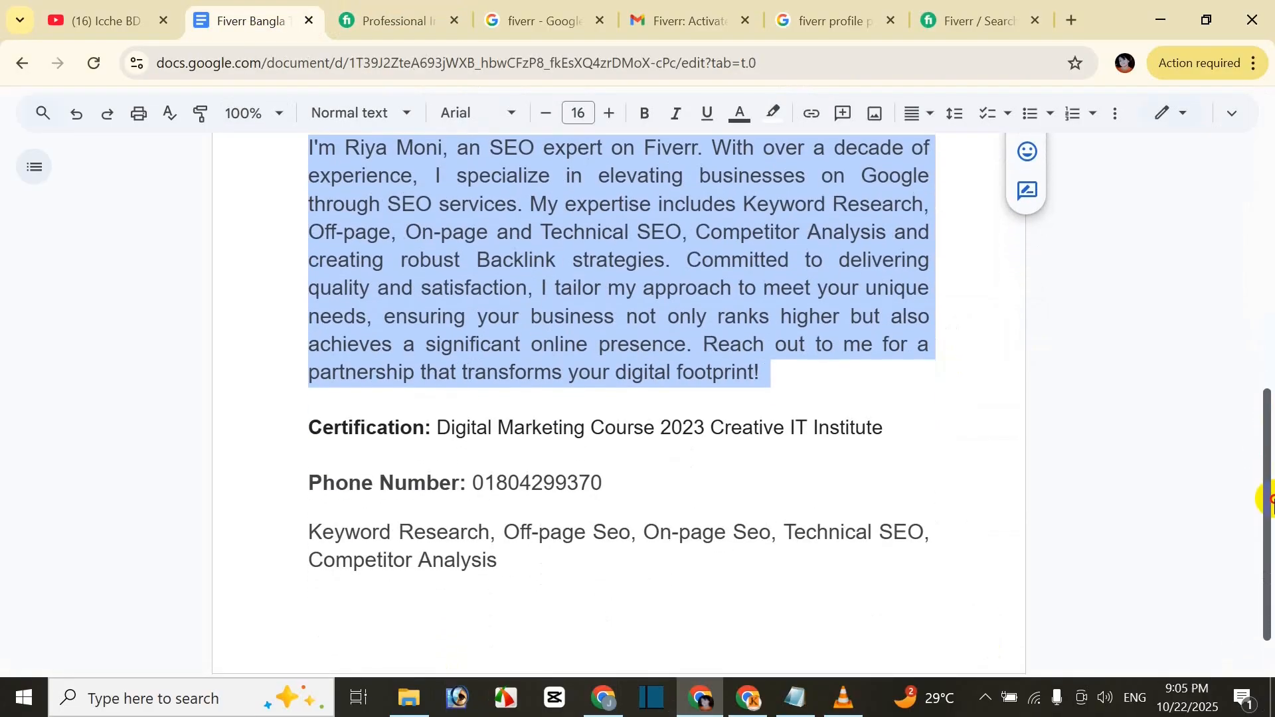
pyautogui.click(726, 492)
pyautogui.click(455, 425)
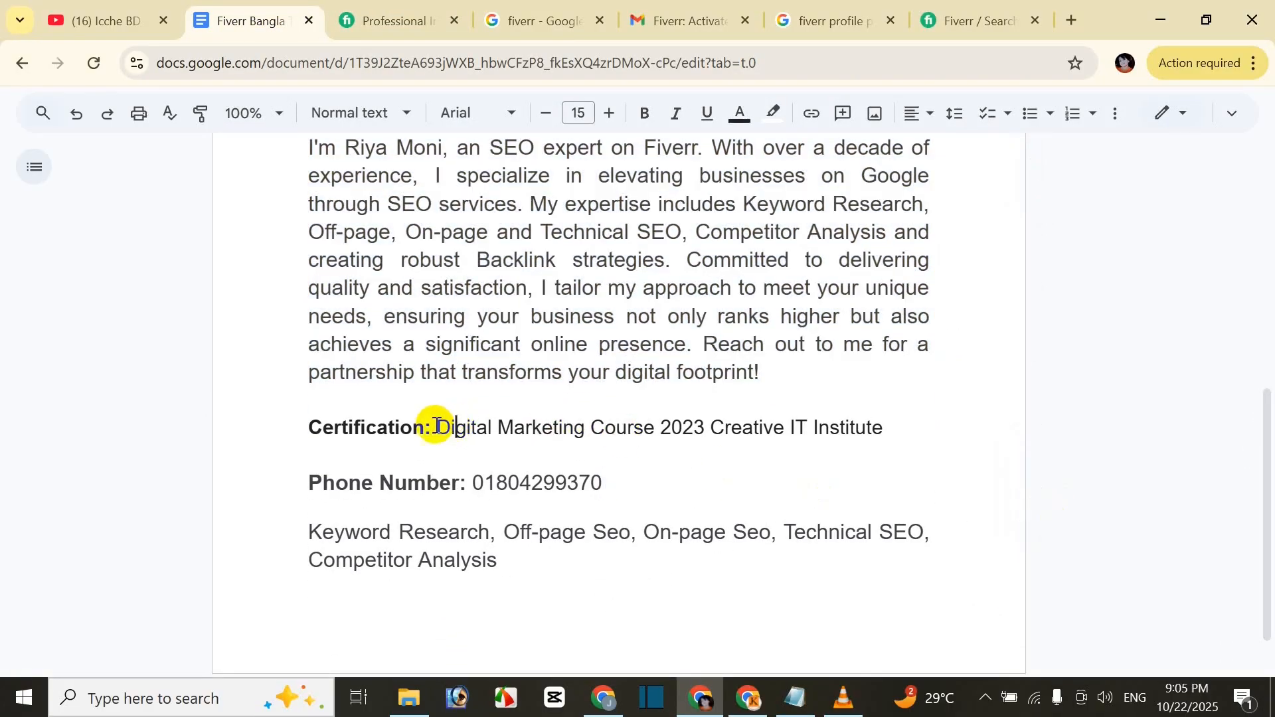
pyautogui.moveTo(438, 427); pyautogui.dragTo(661, 430)
pyautogui.hotkey('ctrl', 'c')
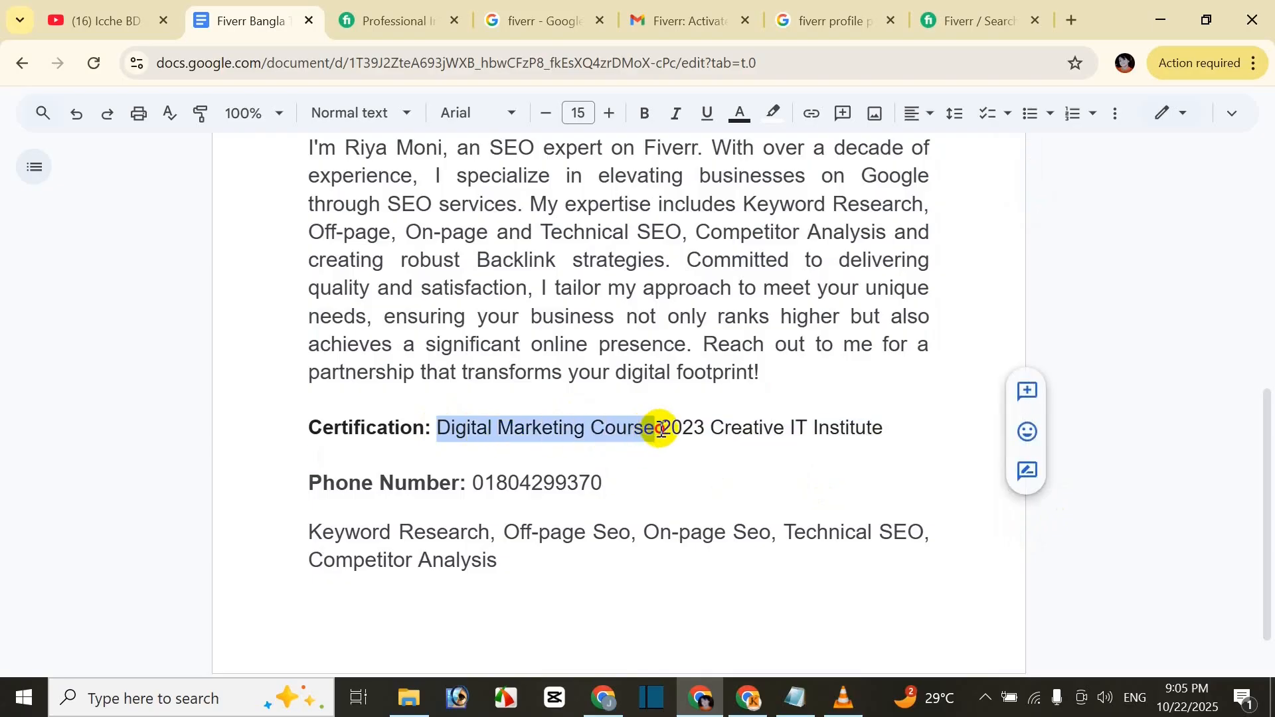
pyautogui.click(389, 22)
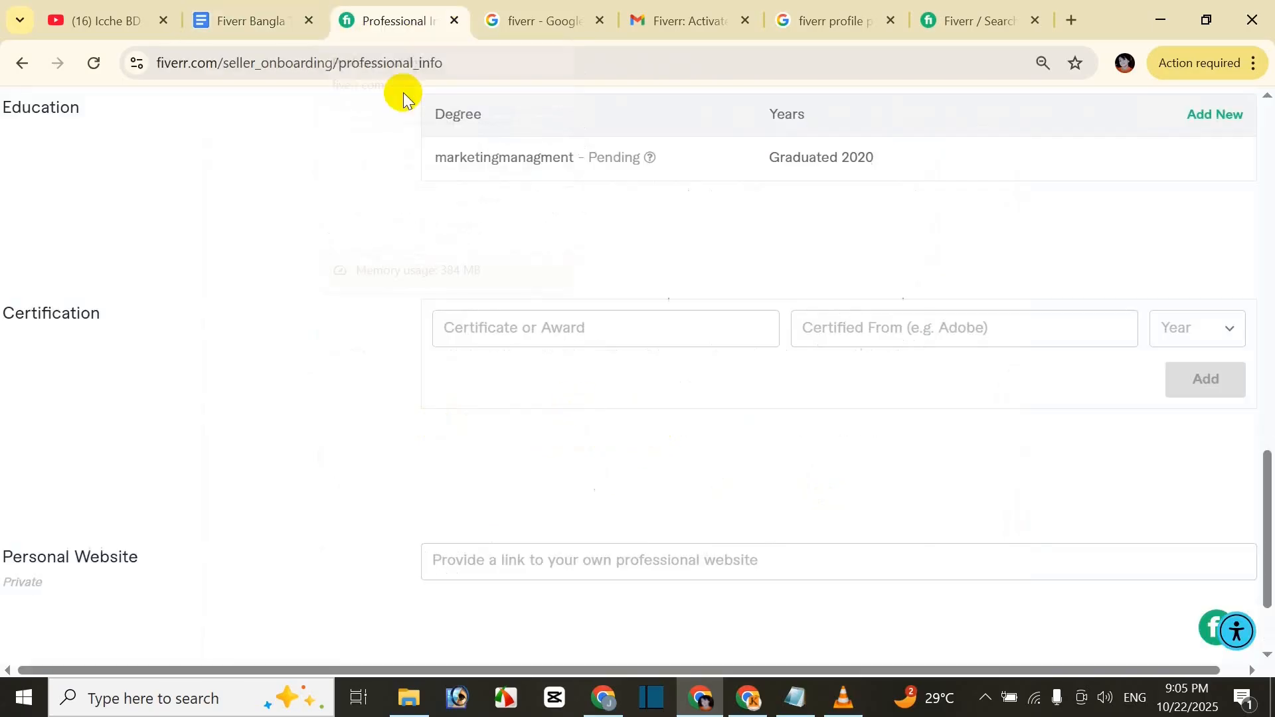
pyautogui.click(495, 319)
pyautogui.hotkey('ctrl', 'v')
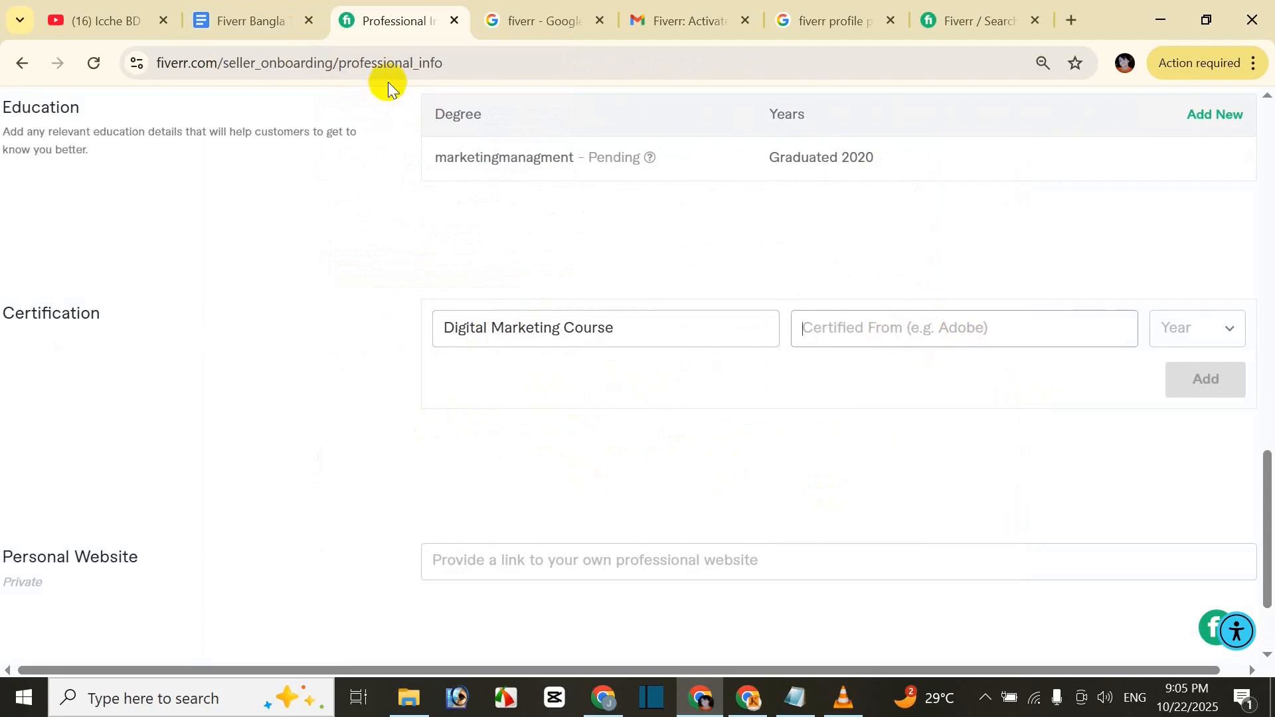
# Copy 'Creative IT Institute' from the notes into the Certified From field
pyautogui.click(262, 18)
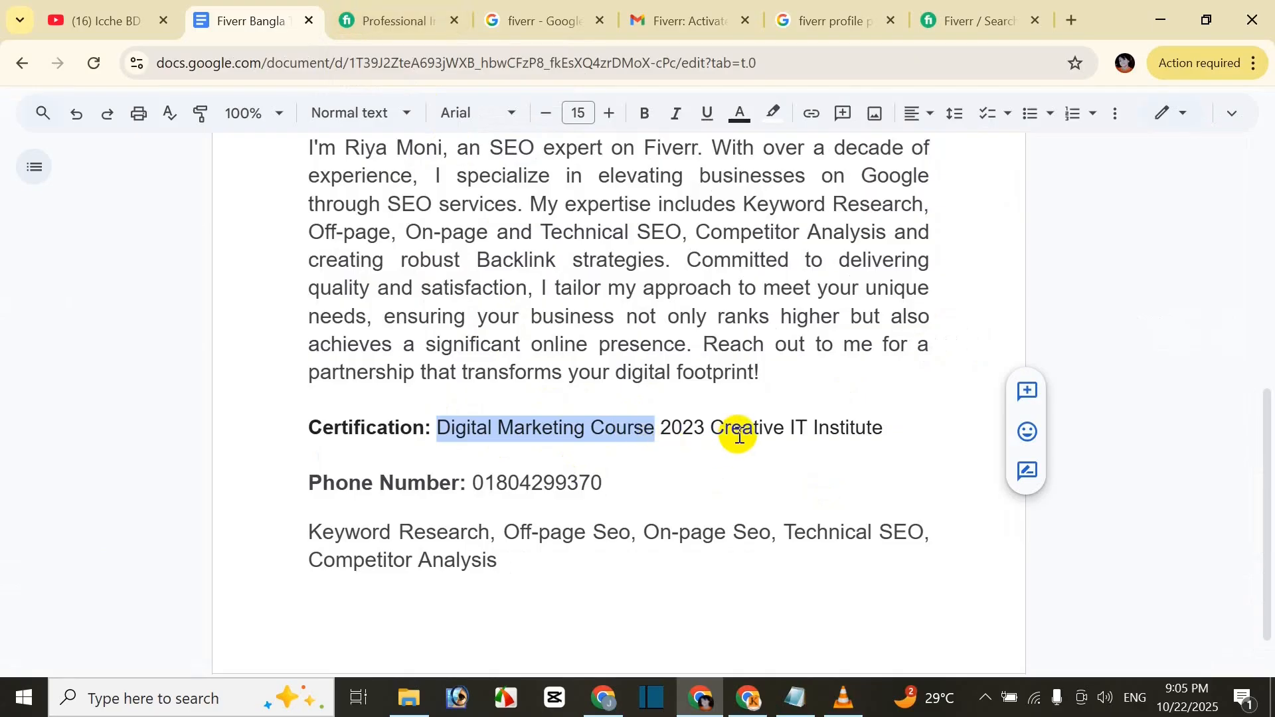
pyautogui.moveTo(710, 428); pyautogui.dragTo(886, 432)
pyautogui.hotkey('ctrl', 'c')
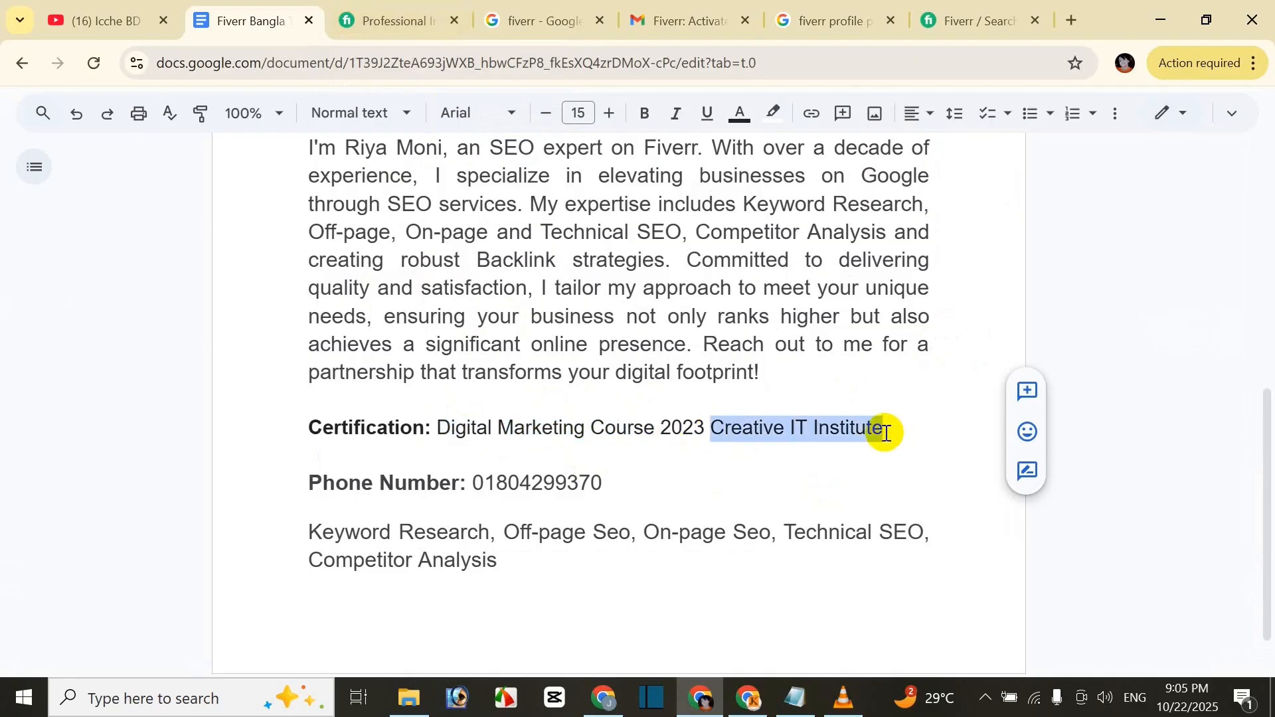
pyautogui.click(395, 20)
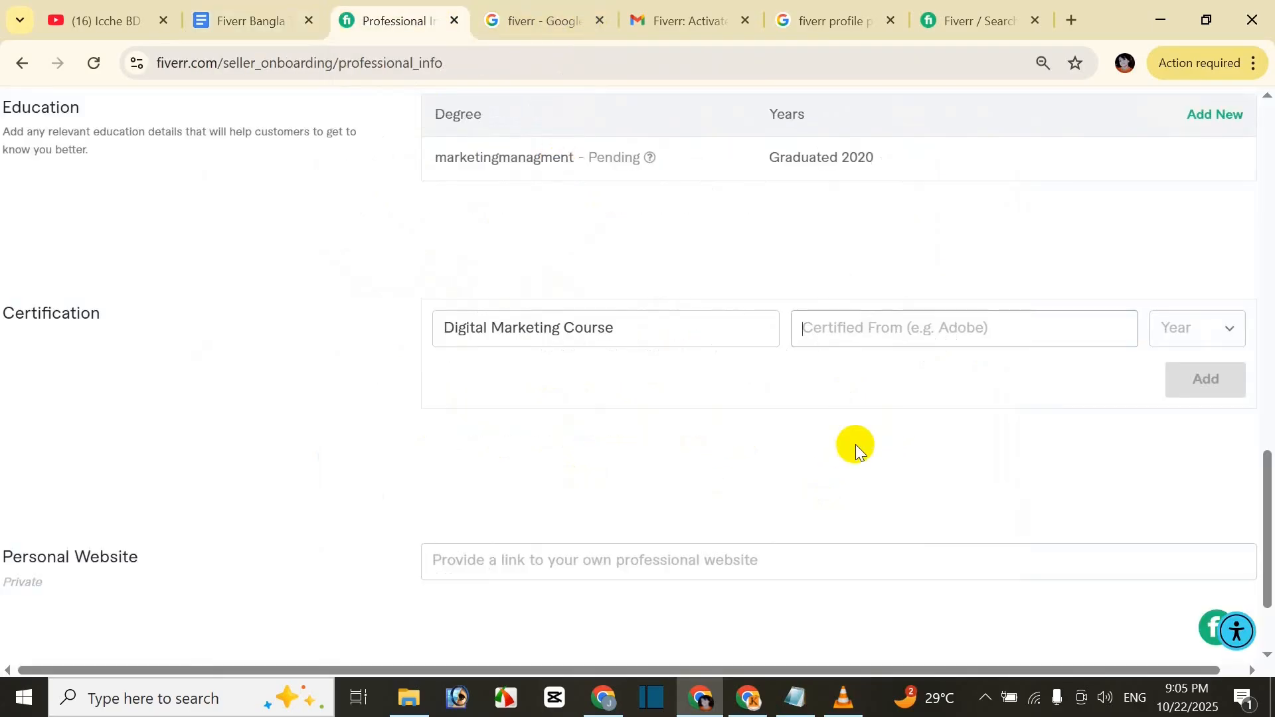
pyautogui.click(860, 335)
pyautogui.hotkey('ctrl', 'v')
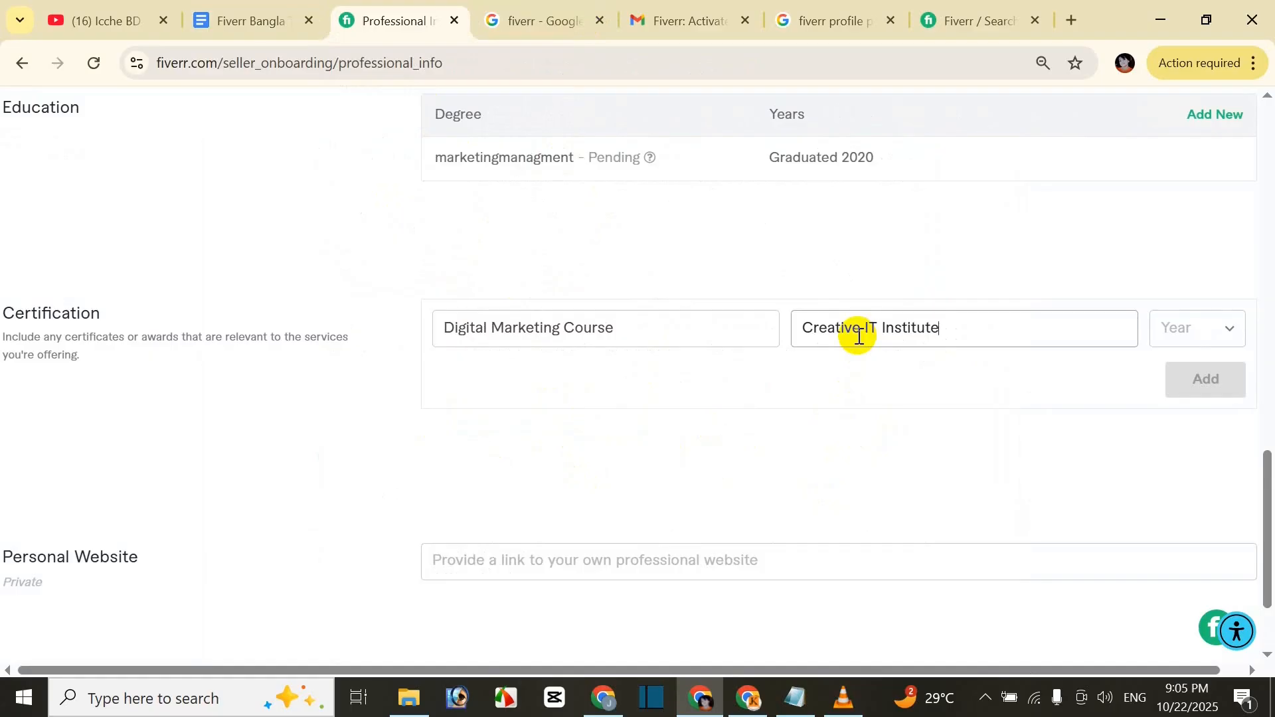
# Set the certification year to 2022 and add the certificate
pyautogui.click(1179, 335)
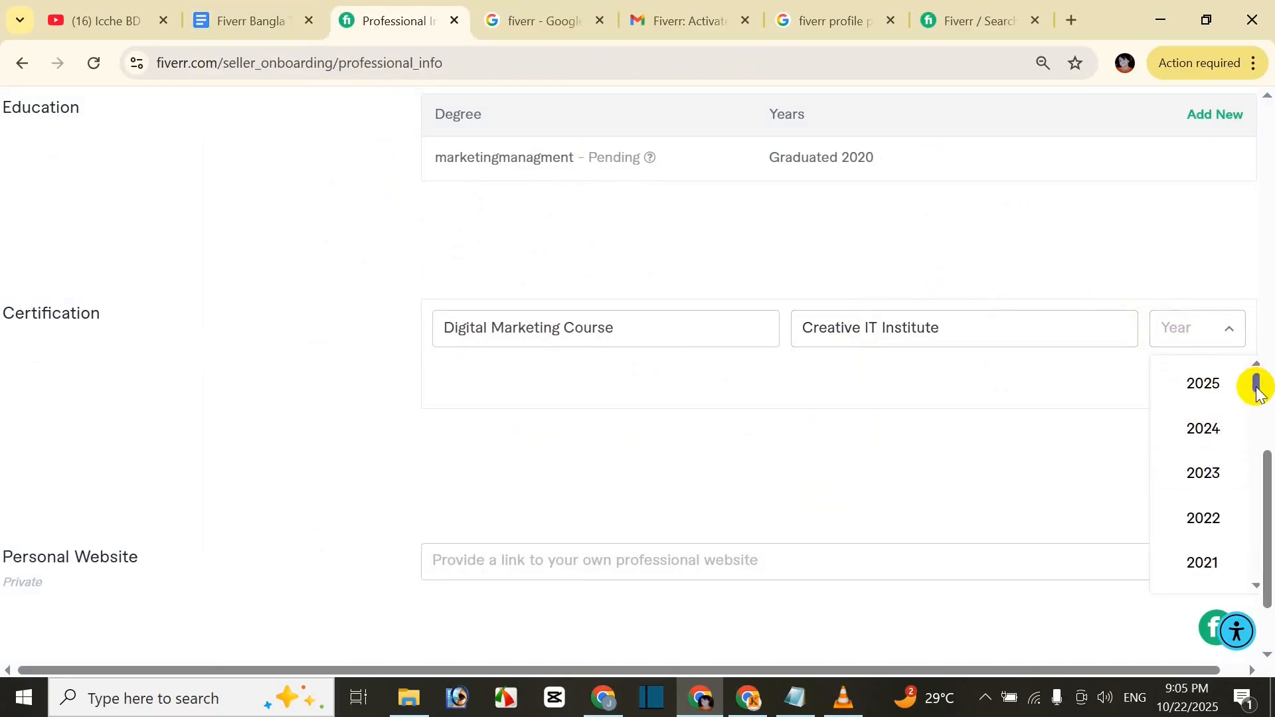
pyautogui.moveTo(1255, 382); pyautogui.dragTo(1257, 398)
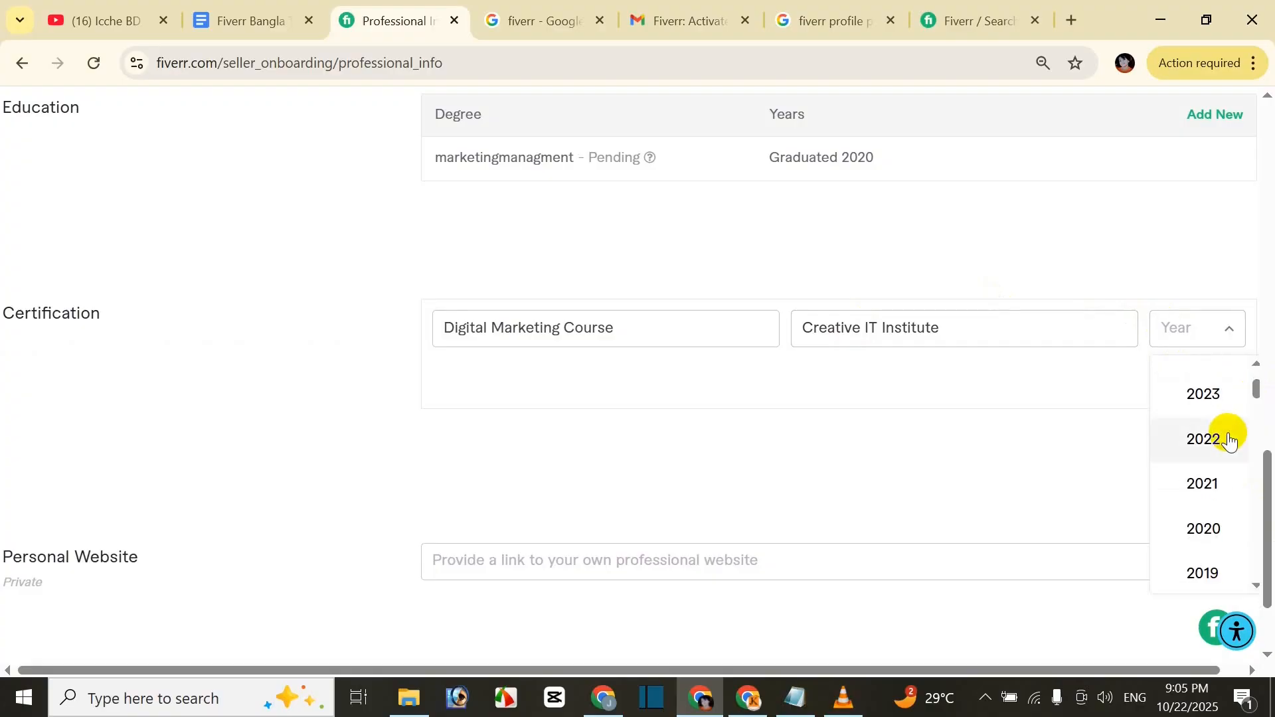
pyautogui.click(1218, 440)
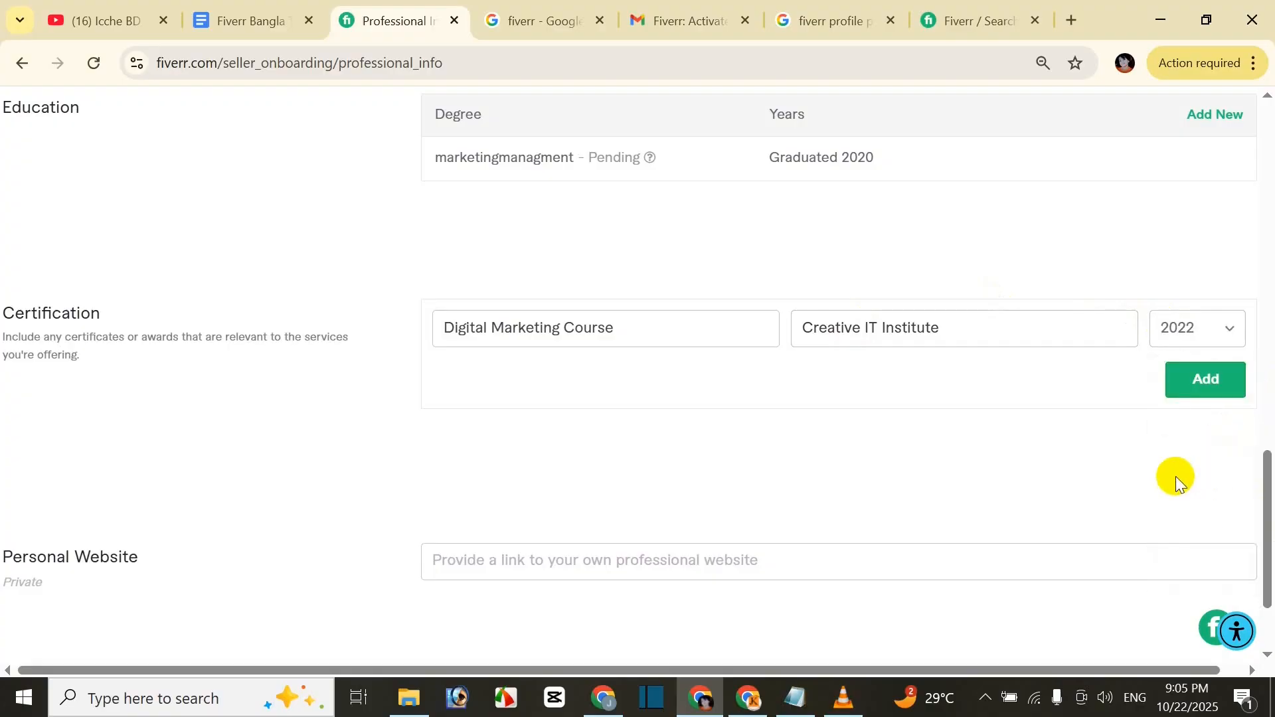
pyautogui.click(1192, 380)
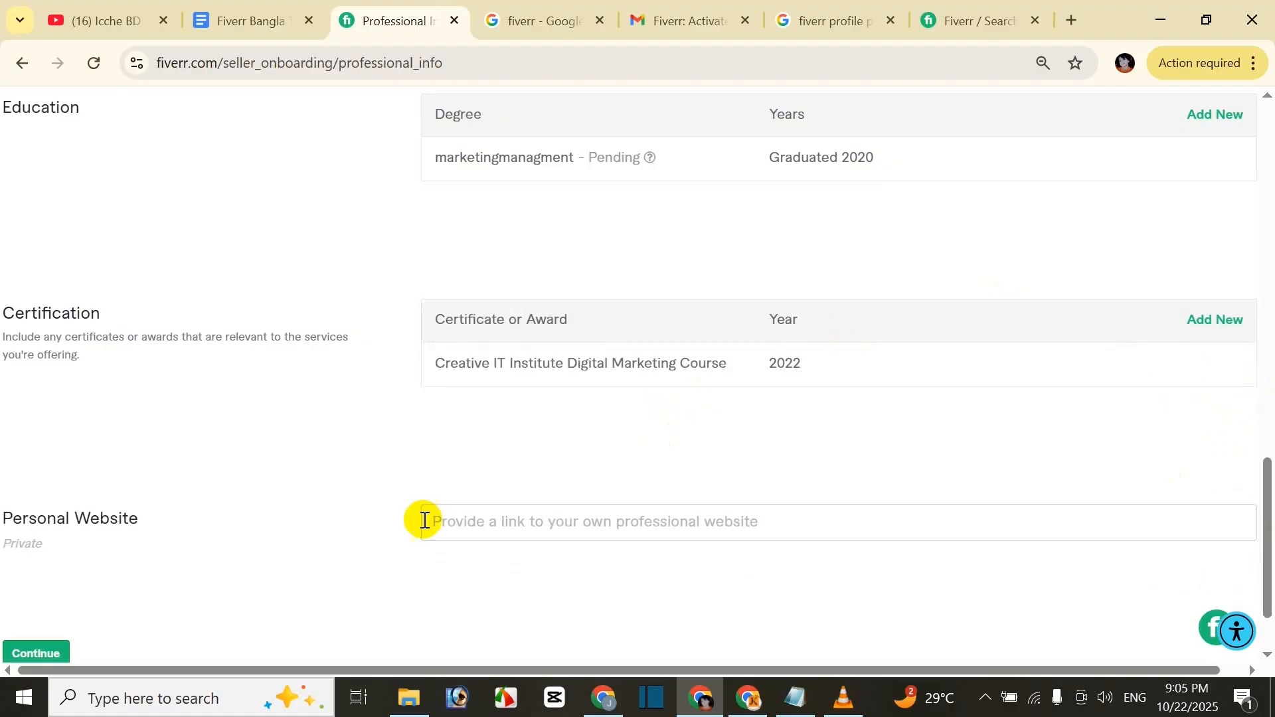
# Continue from the bottom of Professional Info to the Account Security step
pyautogui.scroll(-1, 683, 550)
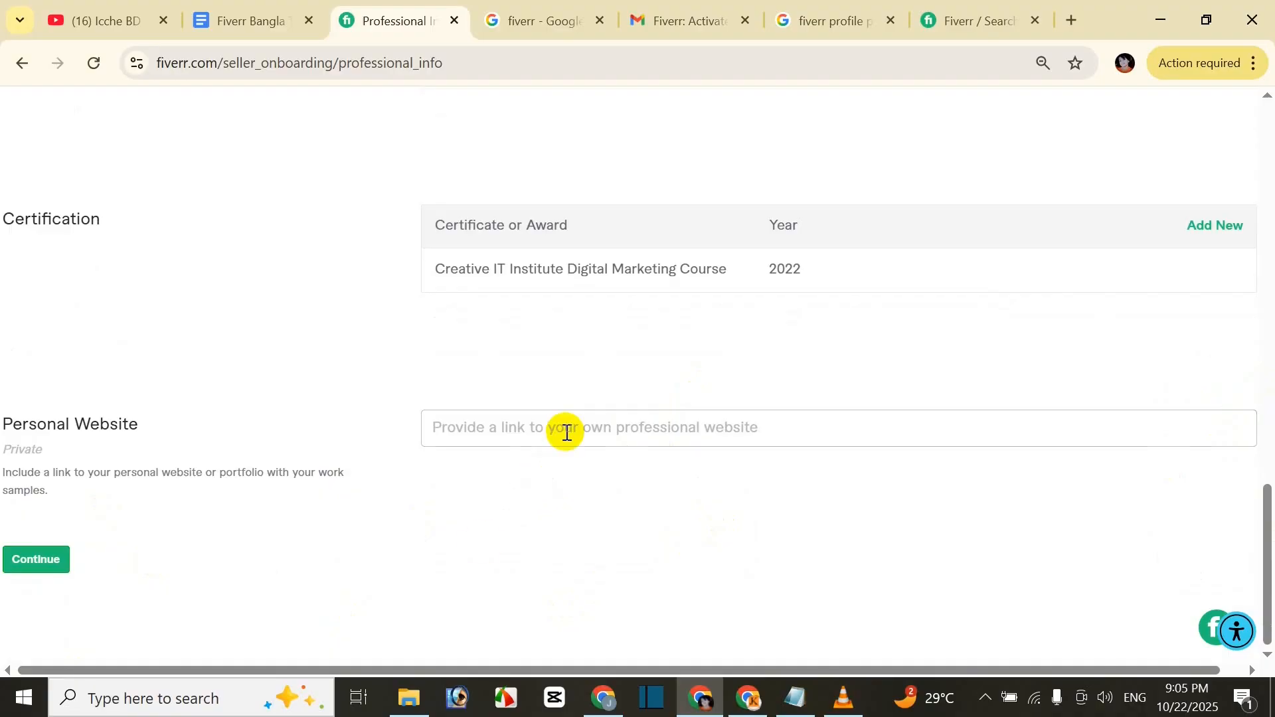
pyautogui.scroll(15, 602, 411)
pyautogui.scroll(-5, 619, 391)
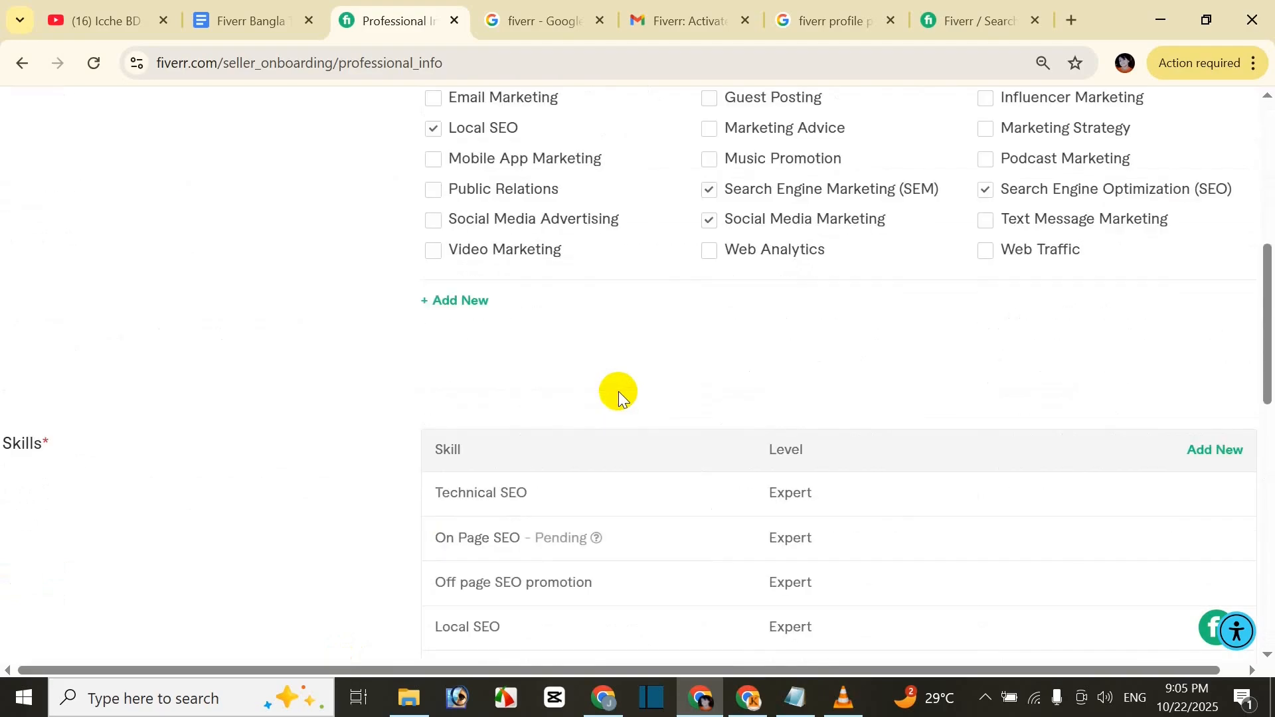
pyautogui.scroll(-5, 619, 392)
pyautogui.scroll(-5, 619, 392)
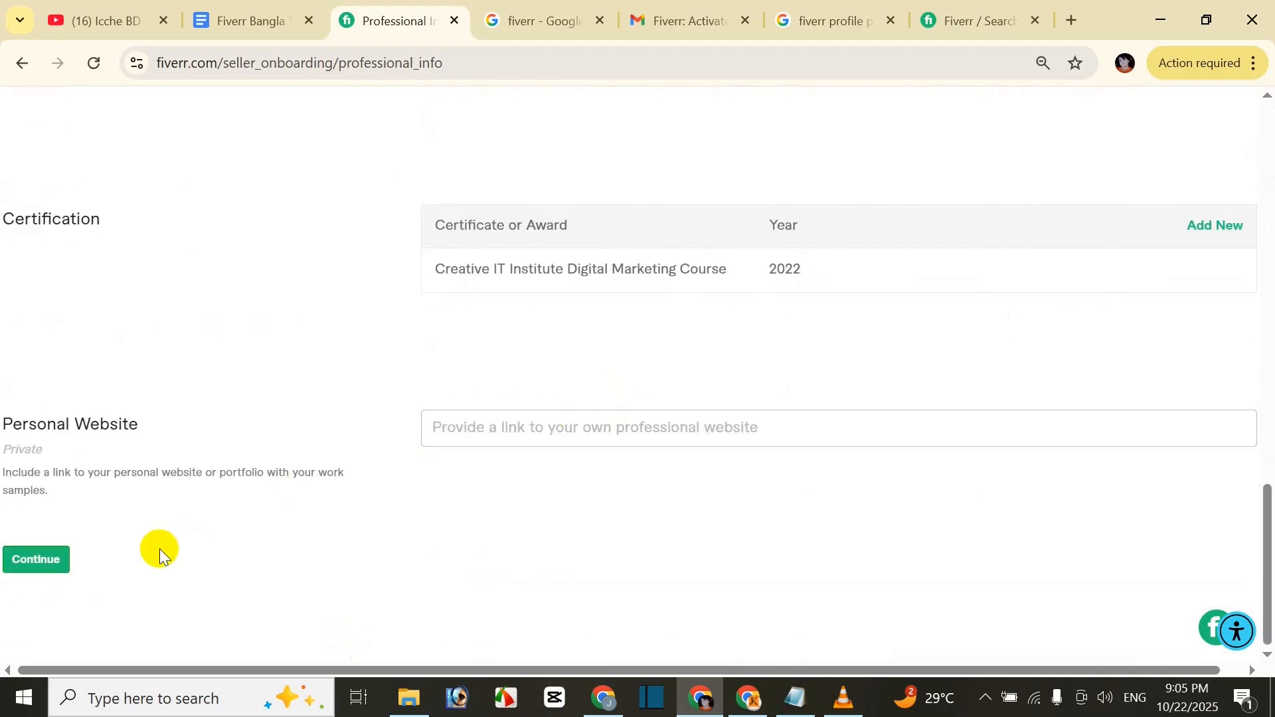
pyautogui.click(17, 564)
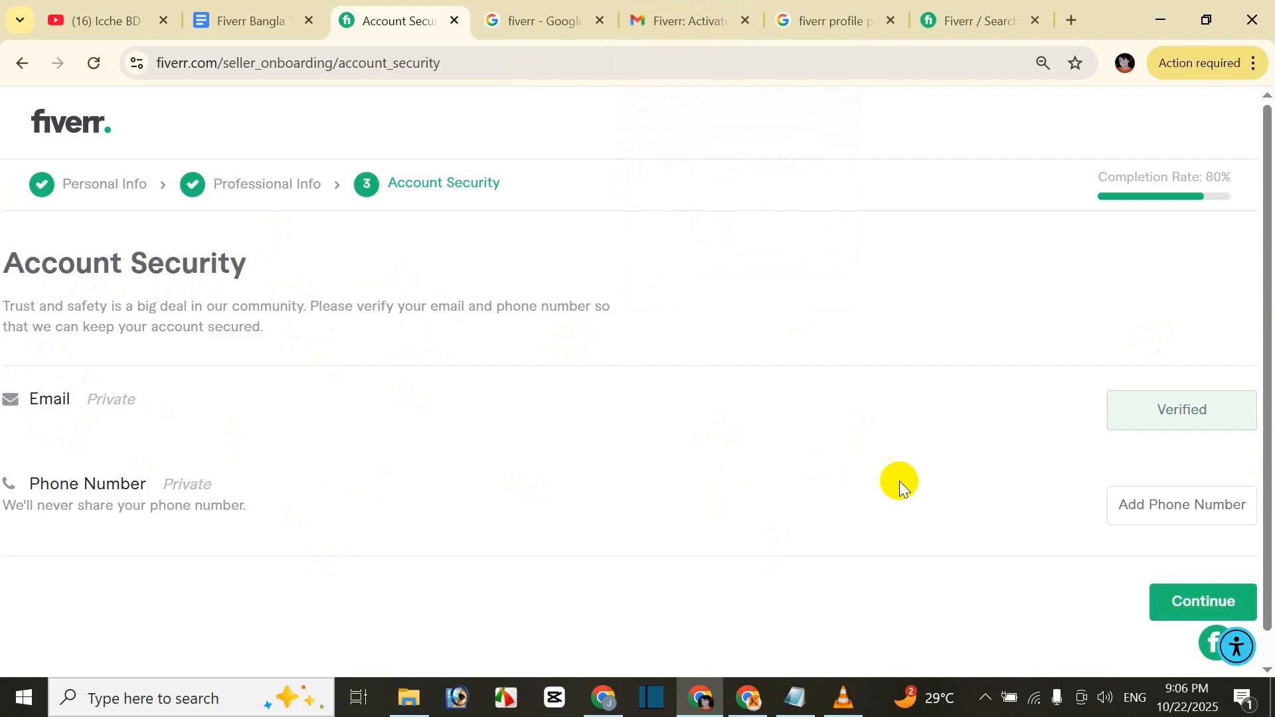
# Begin adding a phone number in the Verify Phone Number dialog
pyautogui.click(1145, 508)
pyautogui.click(503, 284)
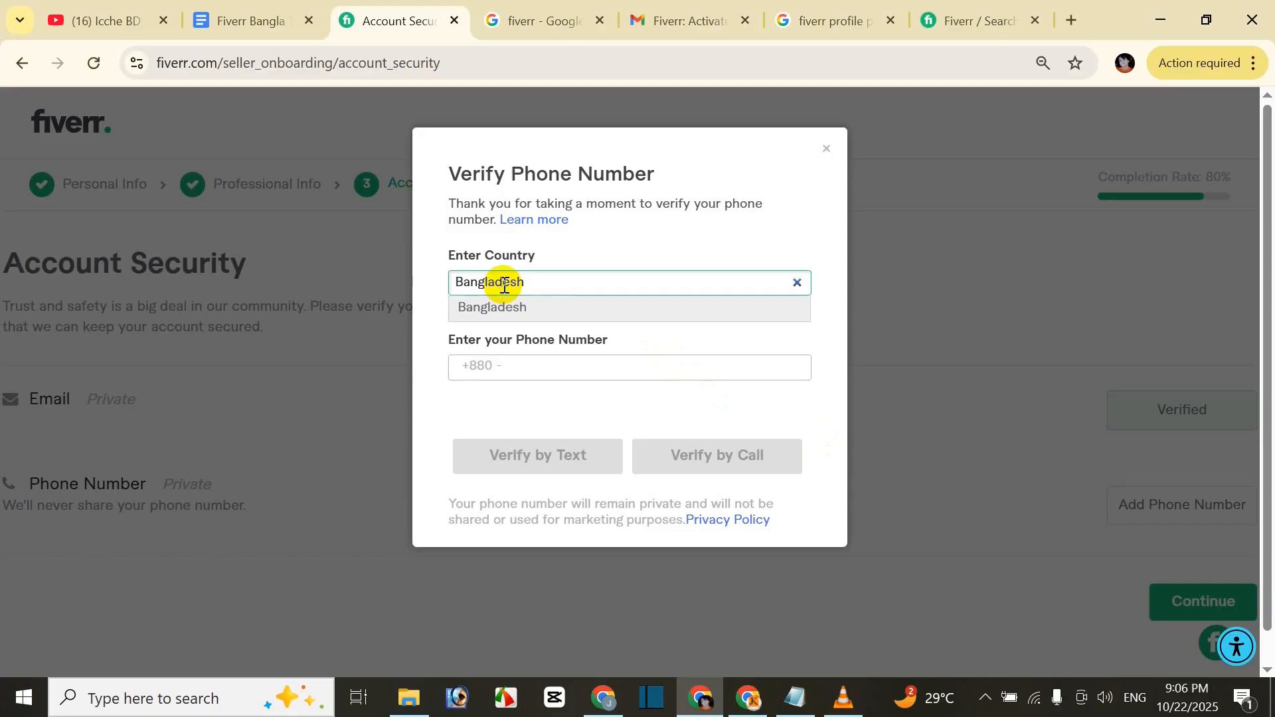
pyautogui.click(437, 358)
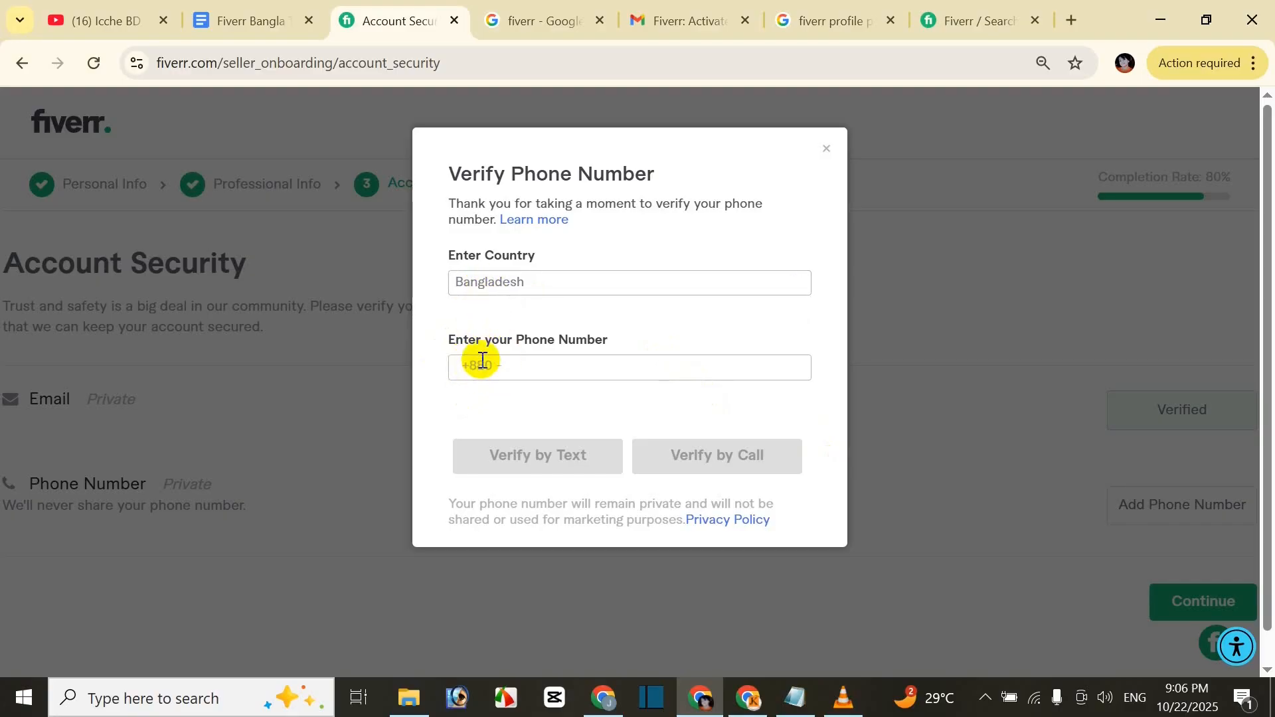
pyautogui.click(509, 370)
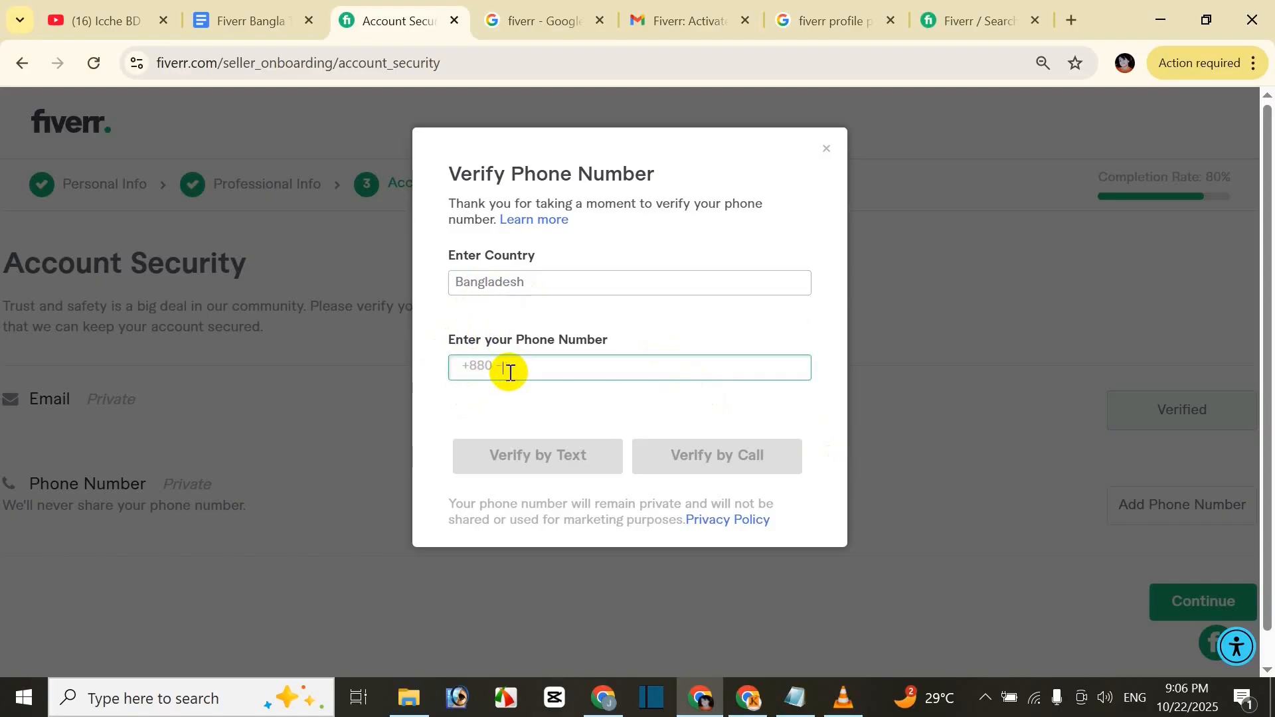
# Find the seller's phone number in the Google Docs notes
pyautogui.click(231, 7)
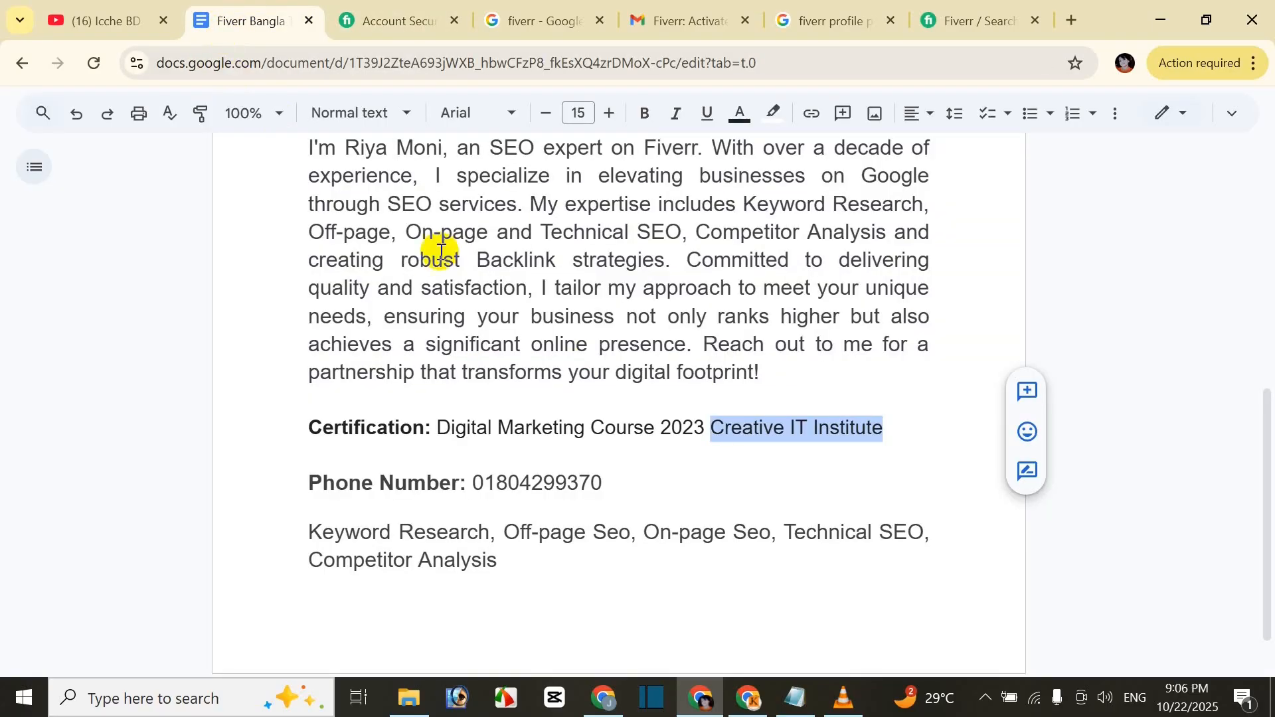
pyautogui.click(483, 483)
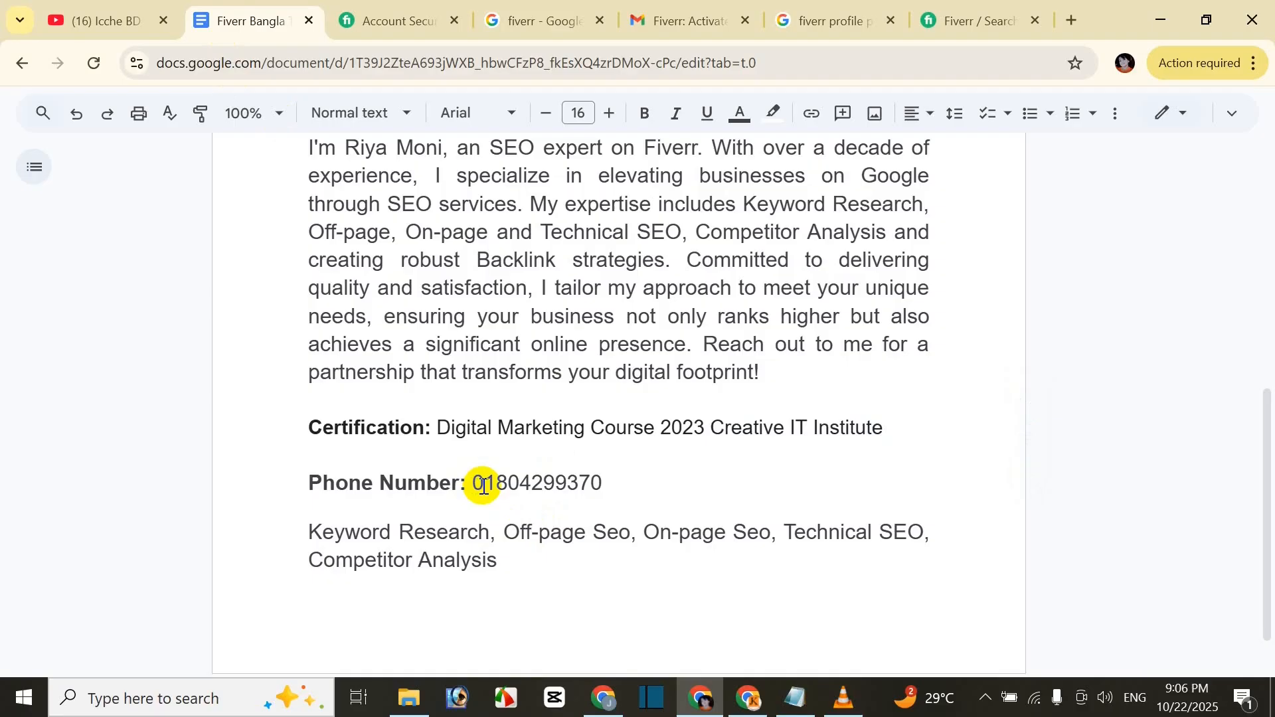
pyautogui.moveTo(487, 483); pyautogui.dragTo(606, 483)
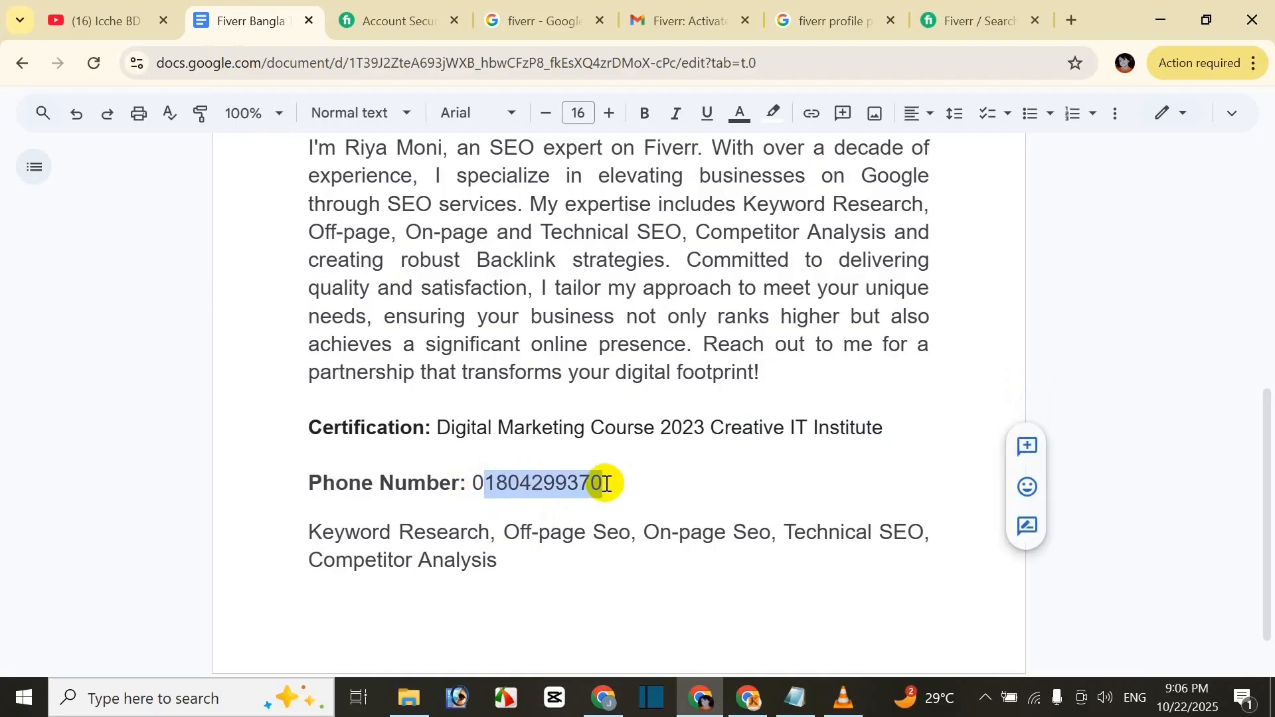
pyautogui.click(367, 16)
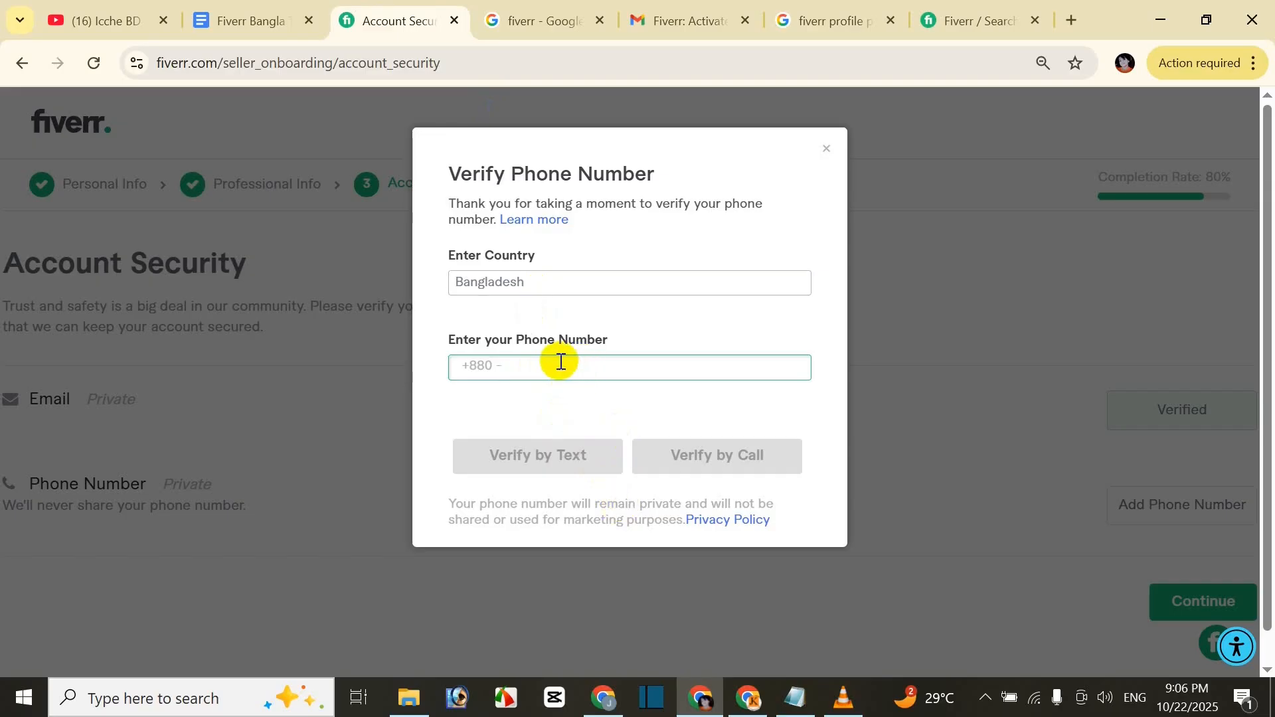
pyautogui.hotkey('ctrl', 'pageup')
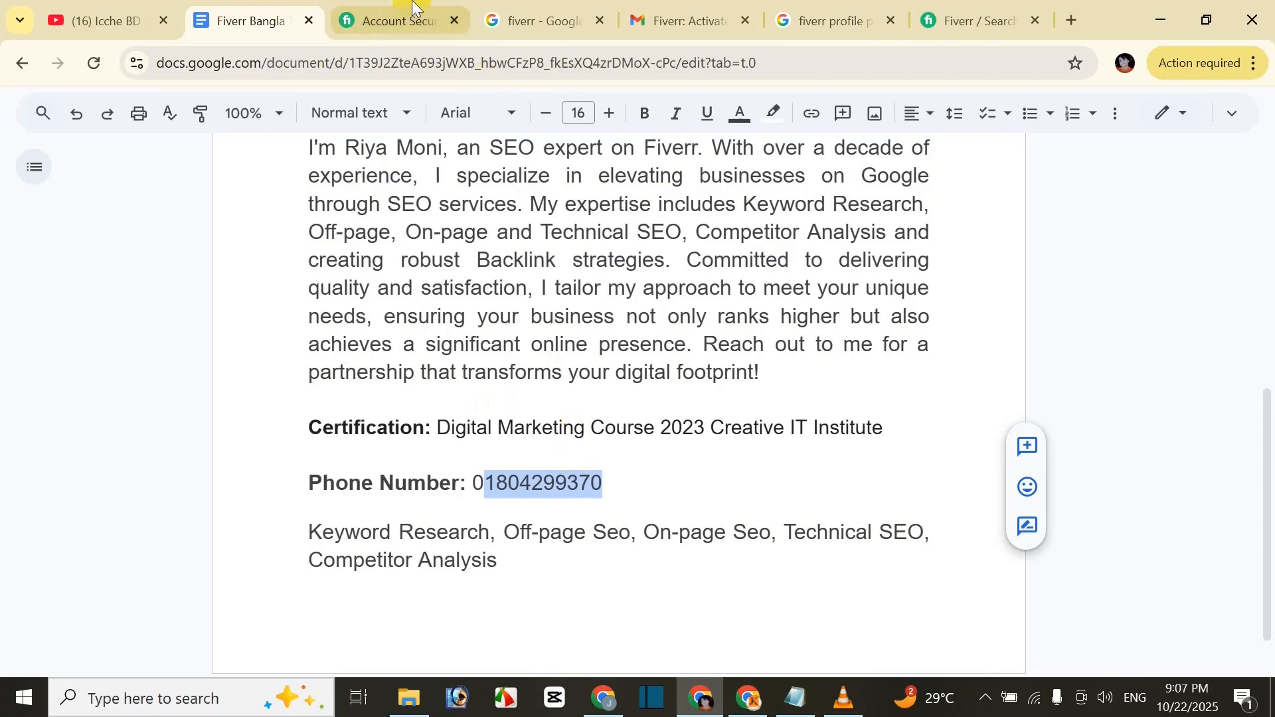
pyautogui.click(397, 20)
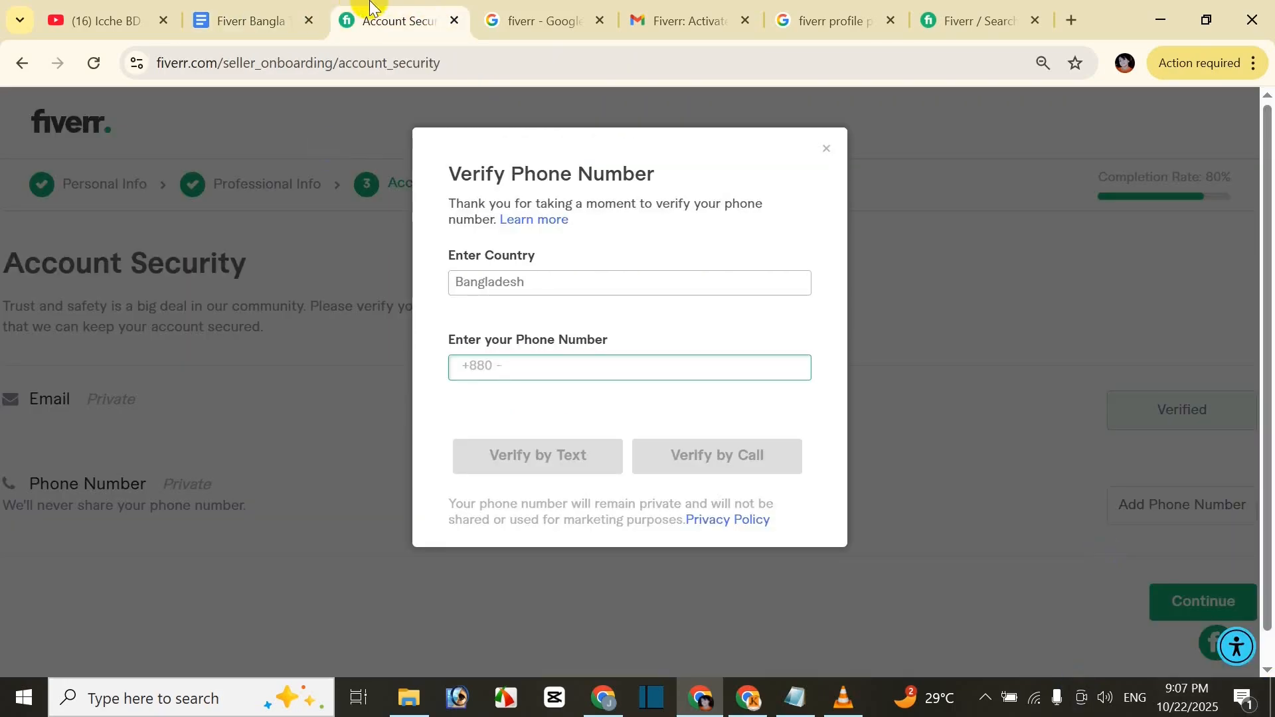
pyautogui.click(296, 10)
pyautogui.click(566, 484)
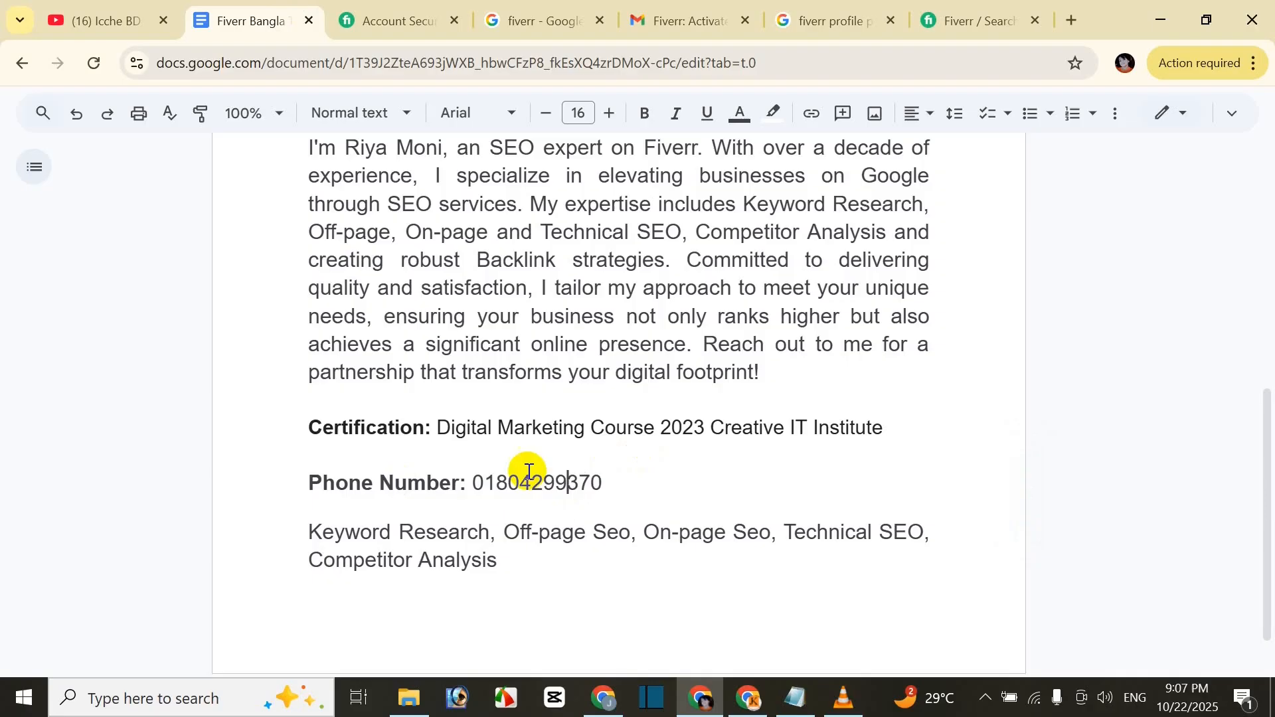
pyautogui.click(363, 8)
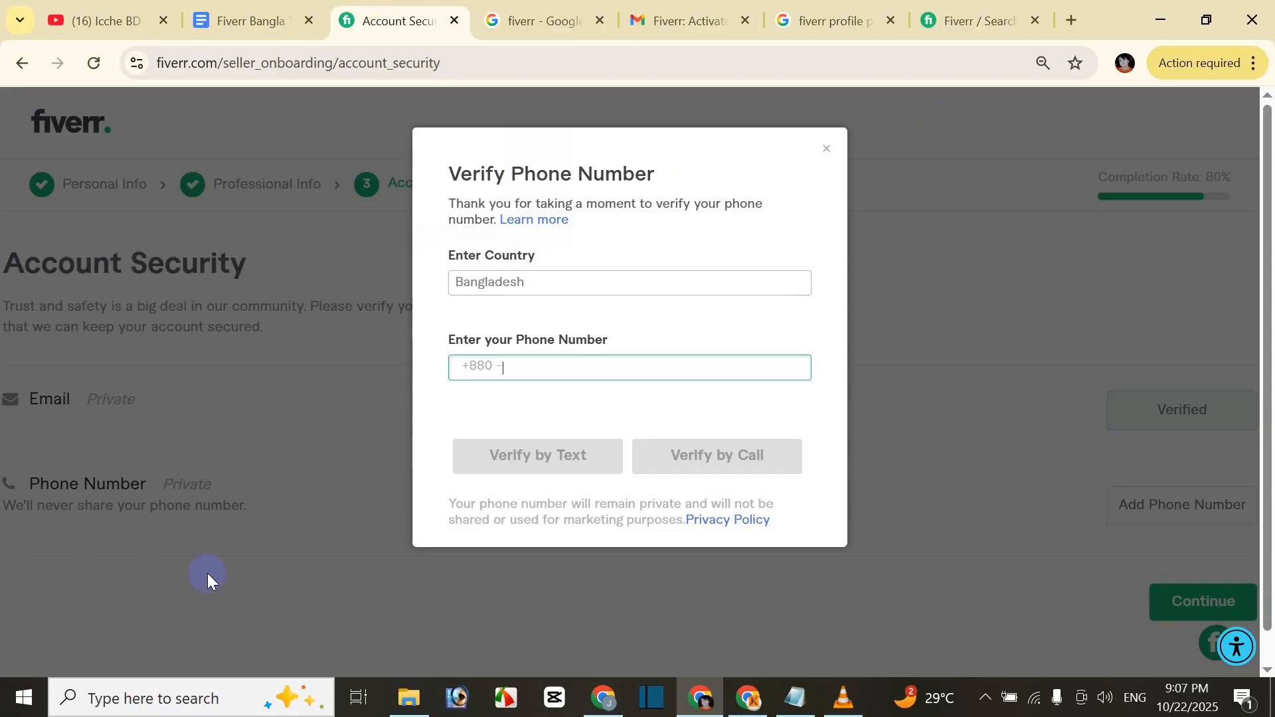
# Select Bangladesh as the phone number's country
pyautogui.click(494, 366)
pyautogui.click(515, 368)
pyautogui.click(530, 288)
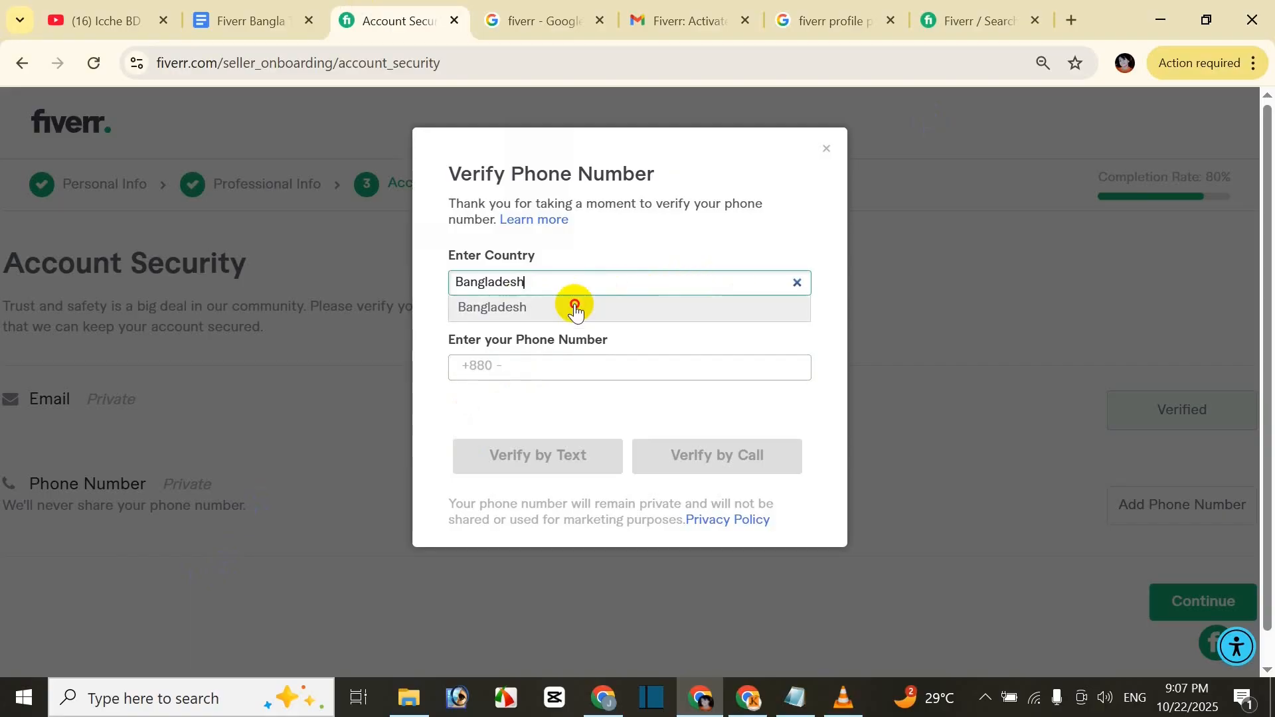
pyautogui.click(504, 369)
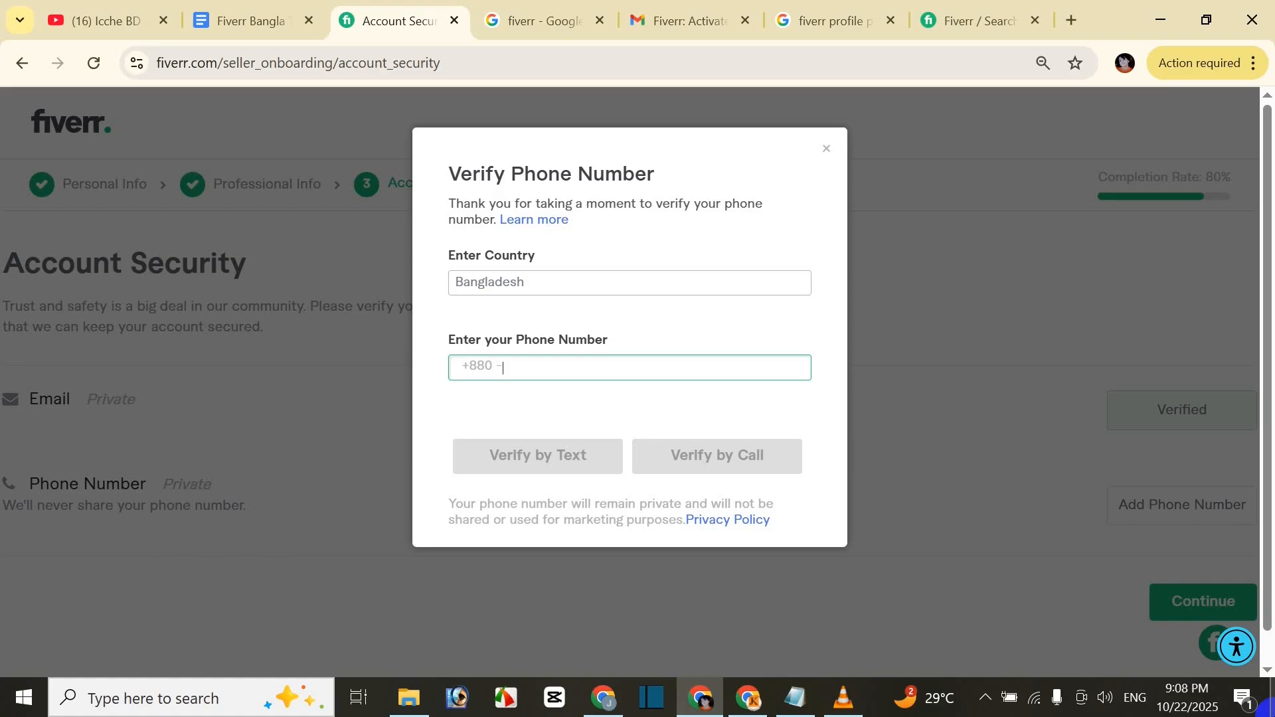
# Enter the seller's phone number from the notes into the phone field, checking digits against the doc
pyautogui.click(283, 23)
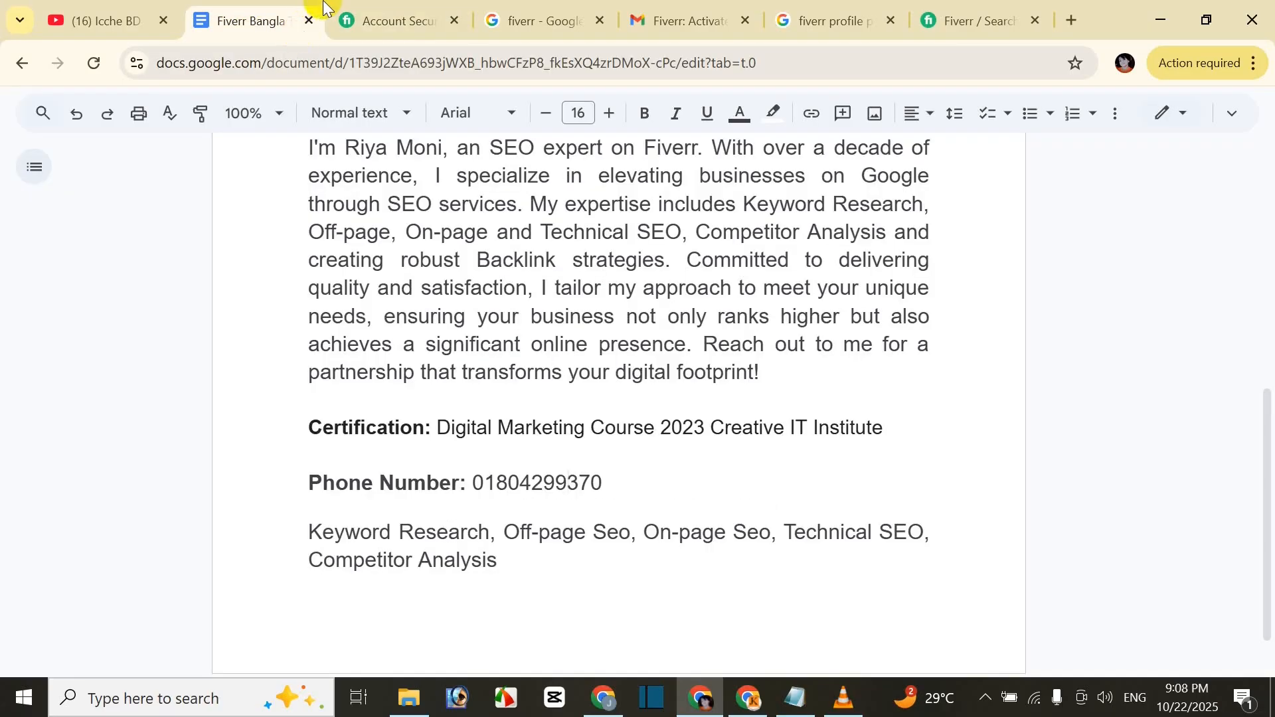
pyautogui.click(348, 8)
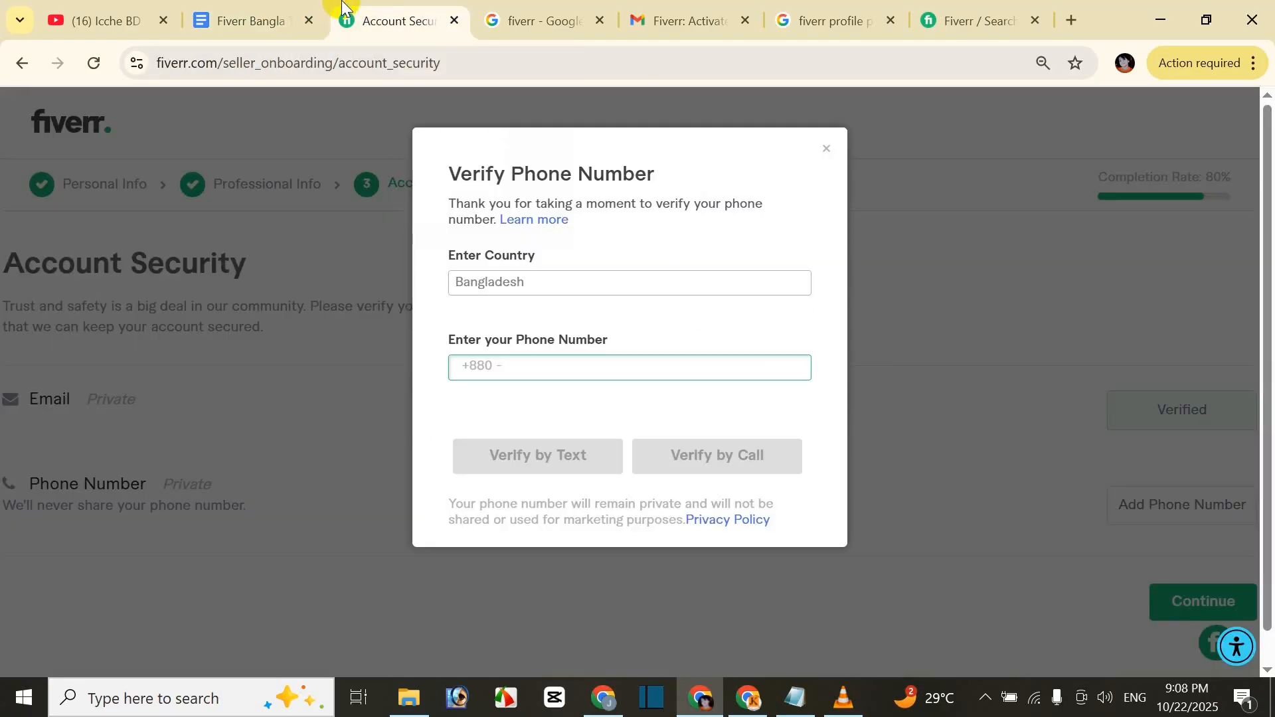
pyautogui.click(252, 20)
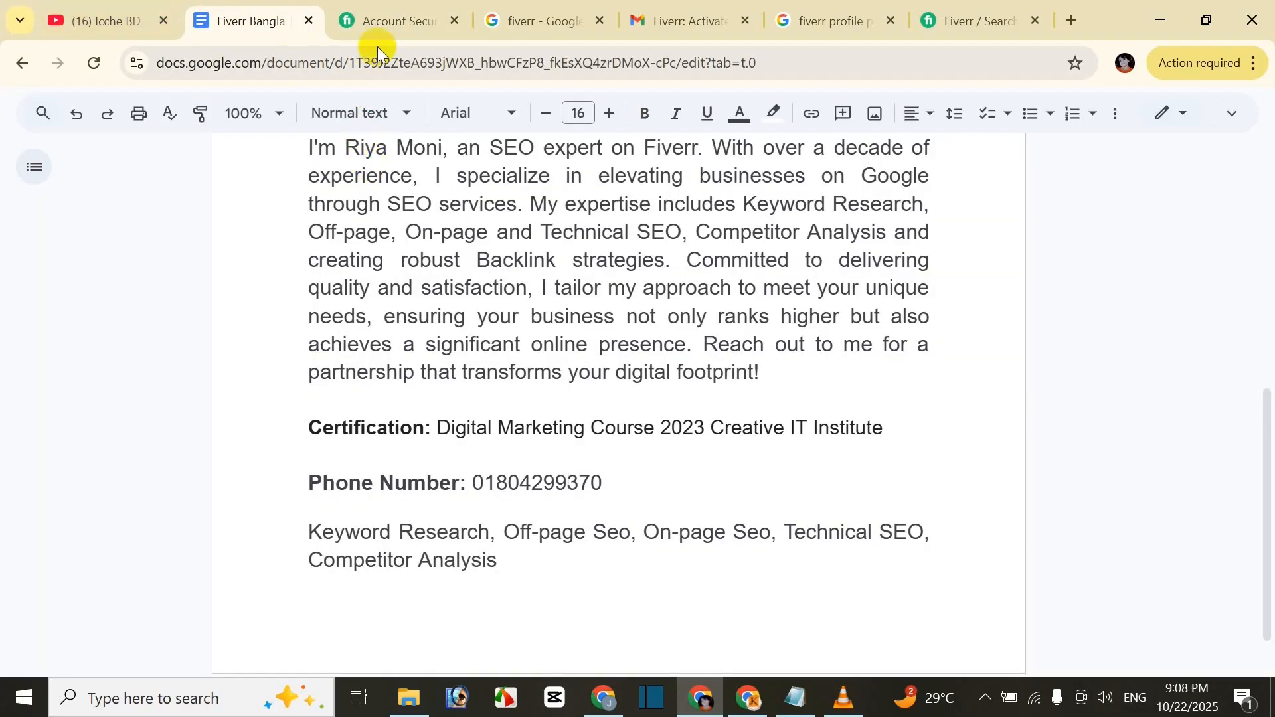
pyautogui.click(397, 15)
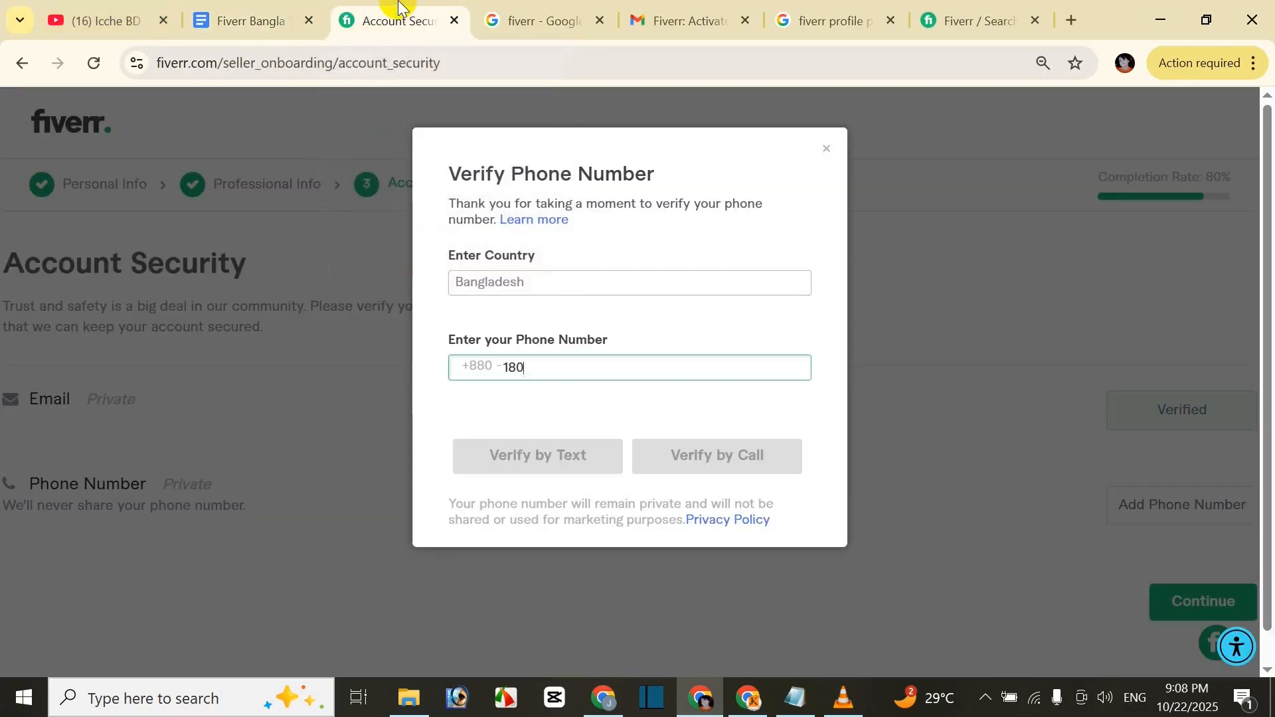
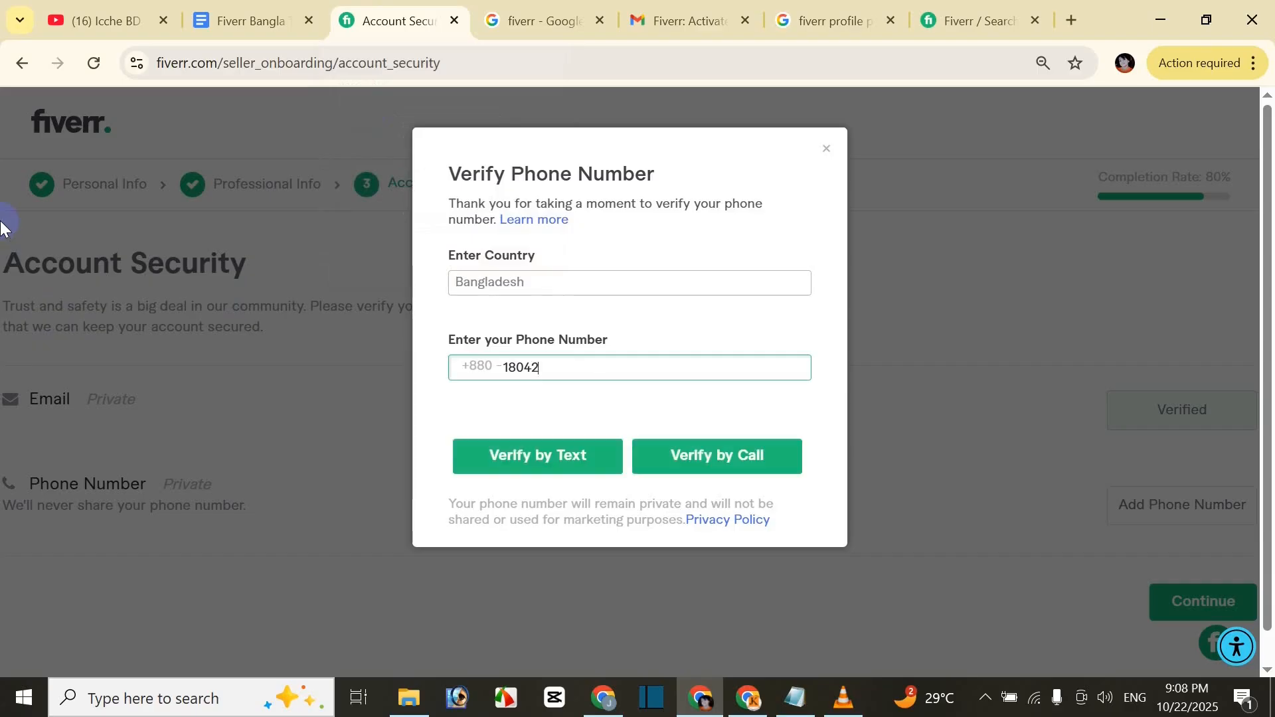
pyautogui.click(227, 24)
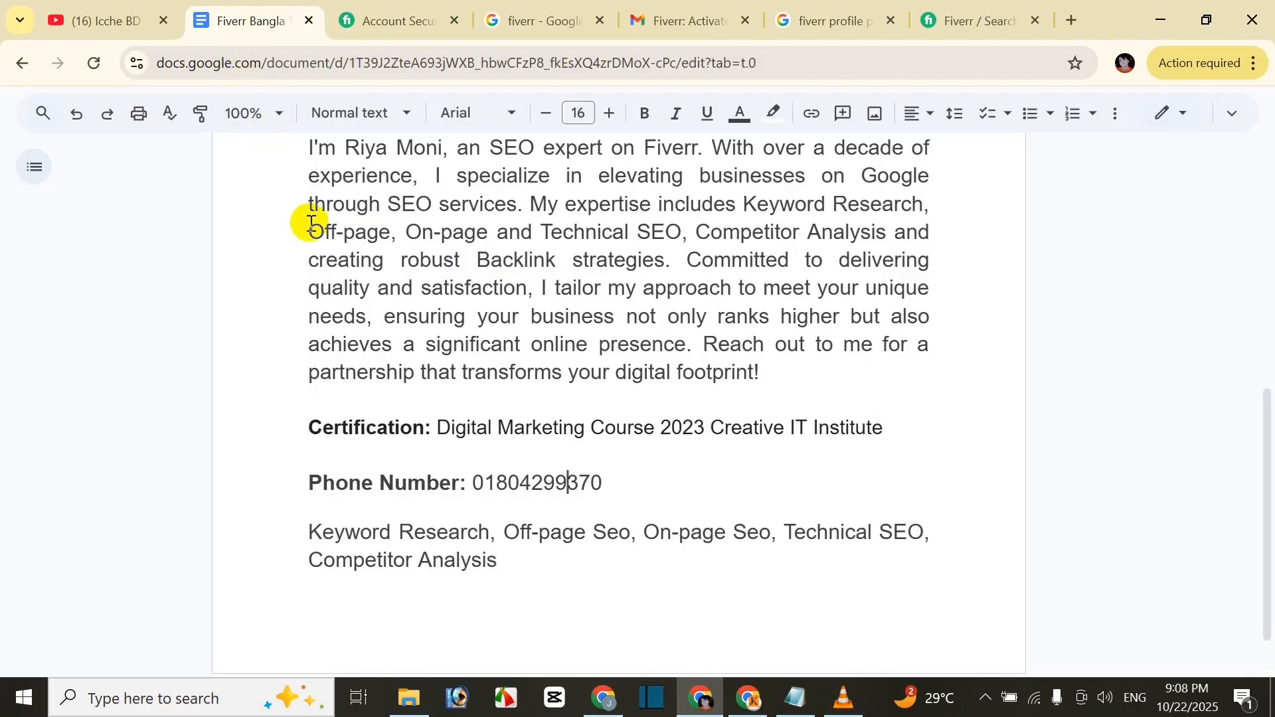
pyautogui.click(388, 21)
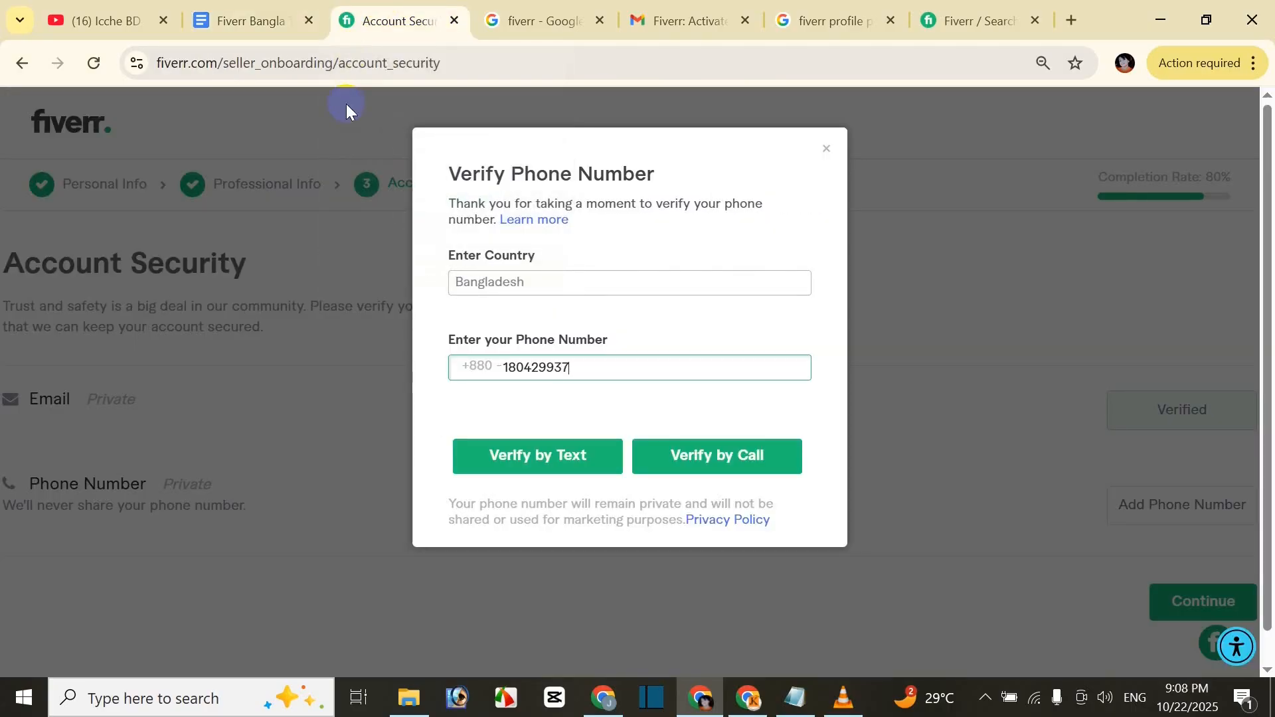
pyautogui.click(265, 21)
pyautogui.click(375, 26)
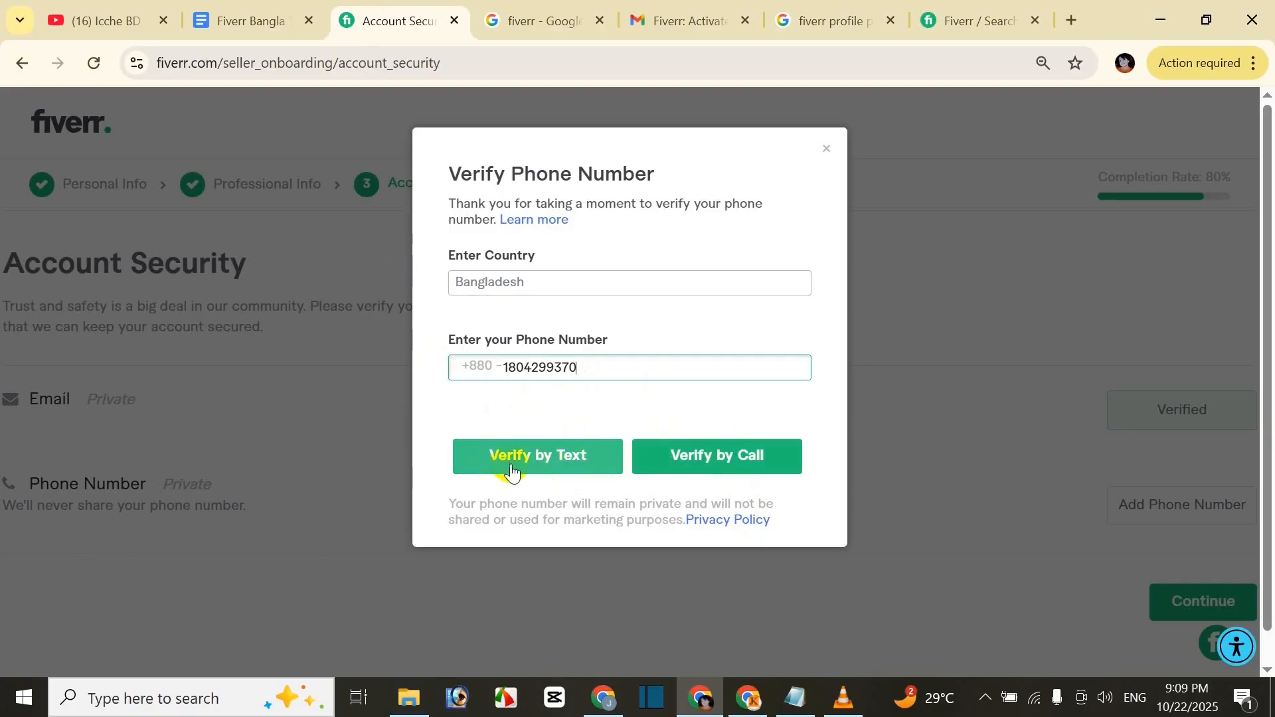
# Request a verification code by text, then dismiss the attempts-limit warning
pyautogui.click(556, 456)
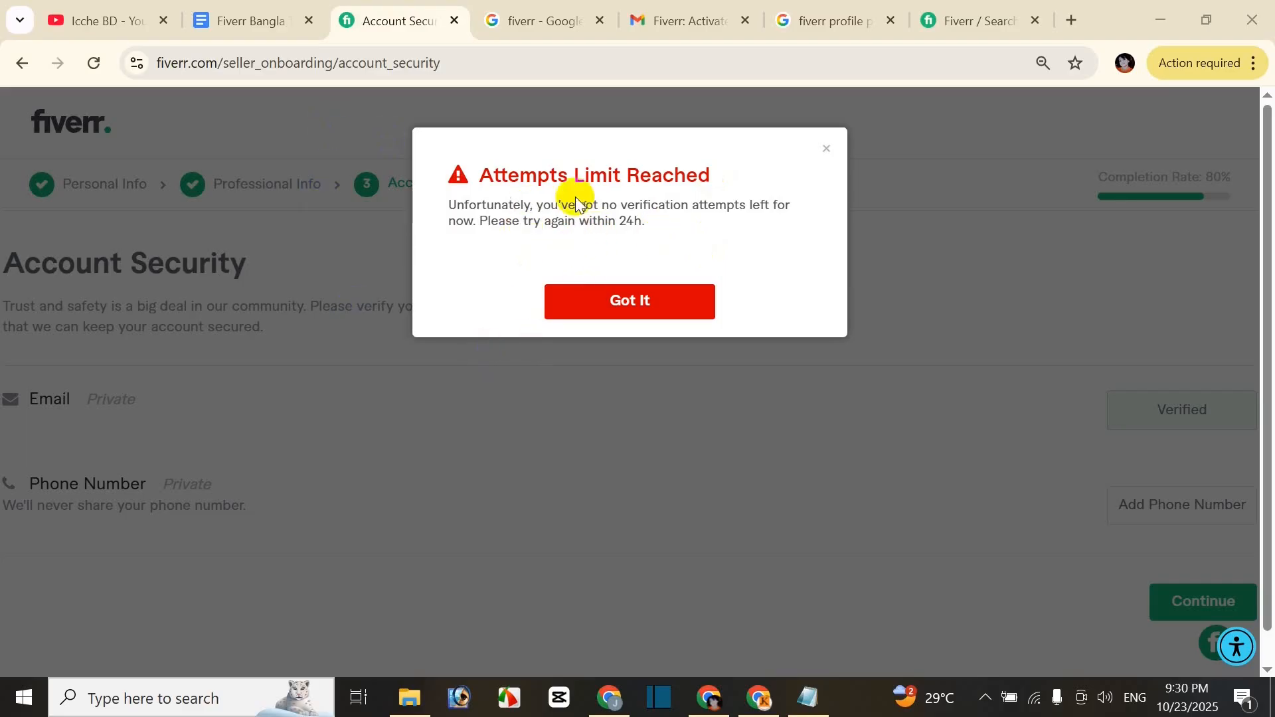
pyautogui.click(639, 305)
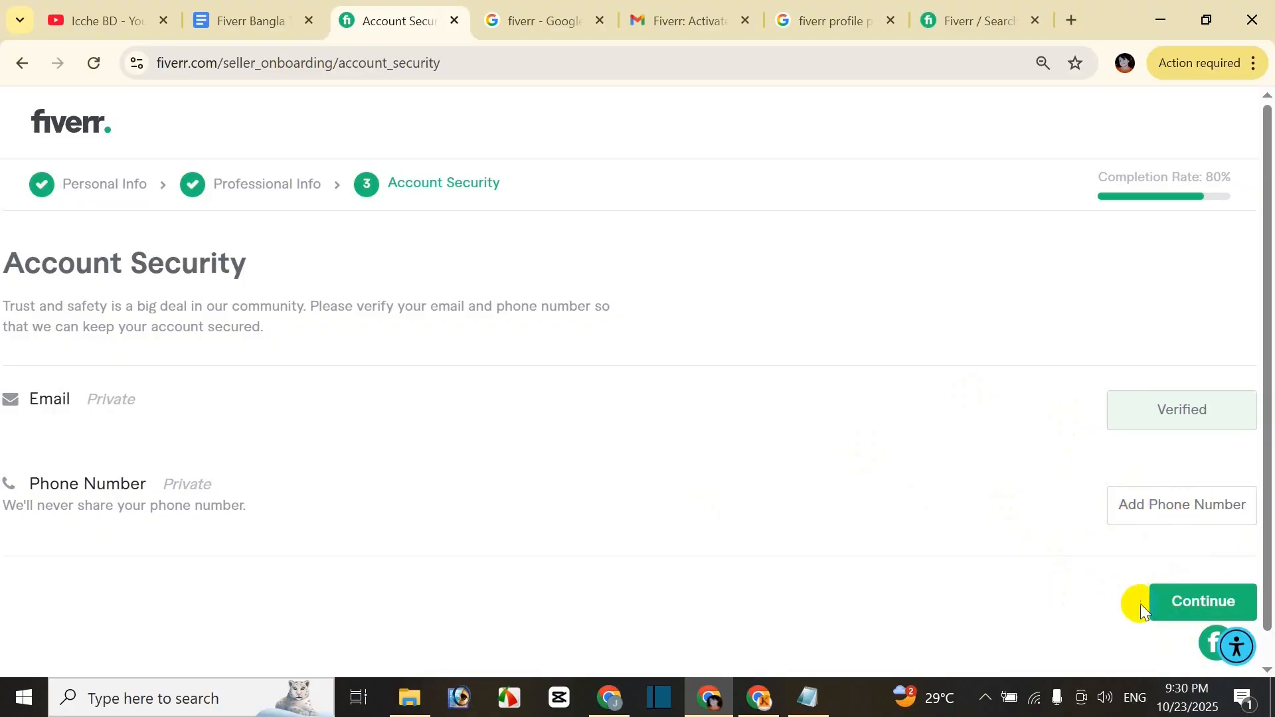
# Continue past Account Security and choose Create a Gig instead of the Kickstart offer
pyautogui.click(1202, 605)
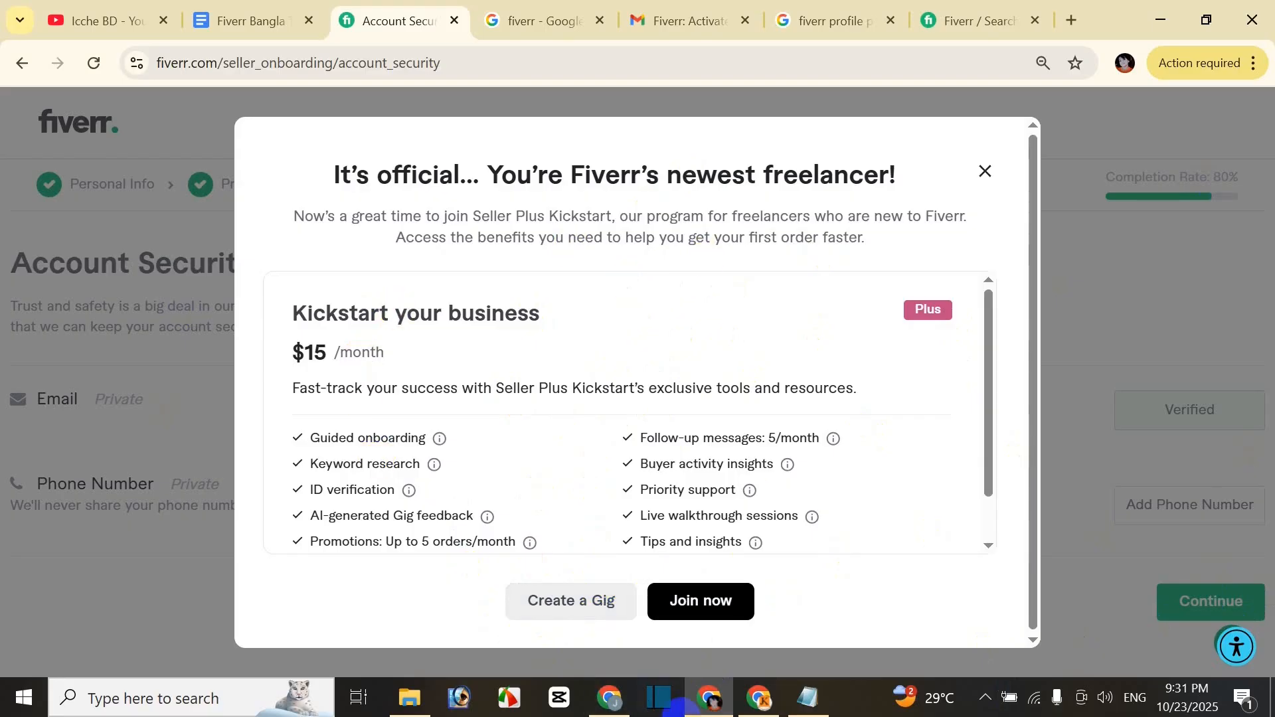
pyautogui.click(562, 601)
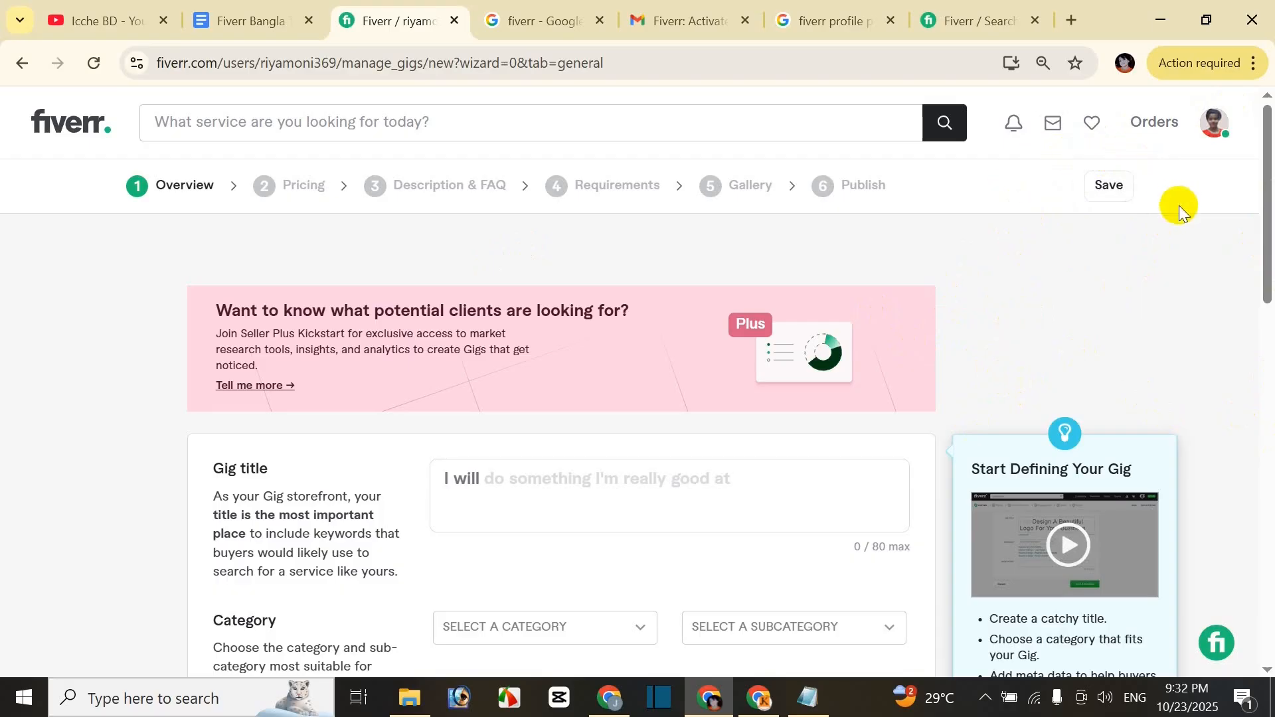
# Open the dropdown menu under the profile avatar
pyautogui.click(1219, 130)
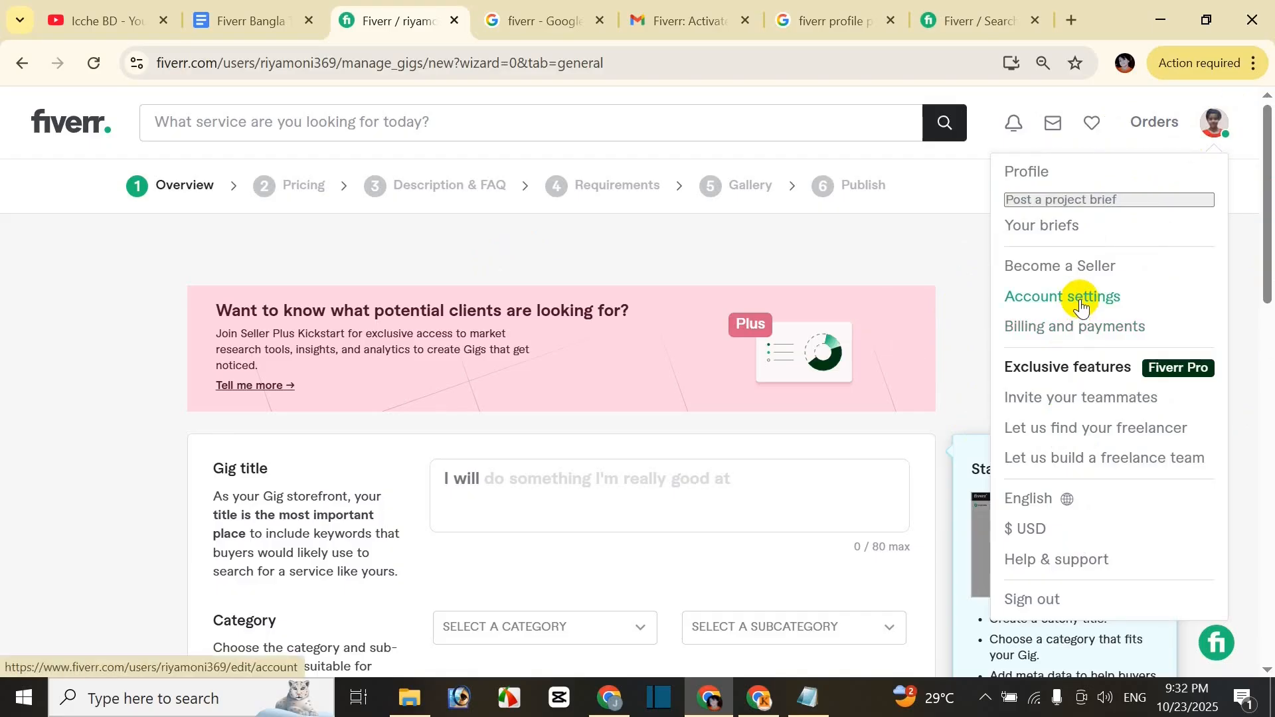
# Scroll through the profile page, then go to Account settings from the avatar menu
pyautogui.click(1028, 172)
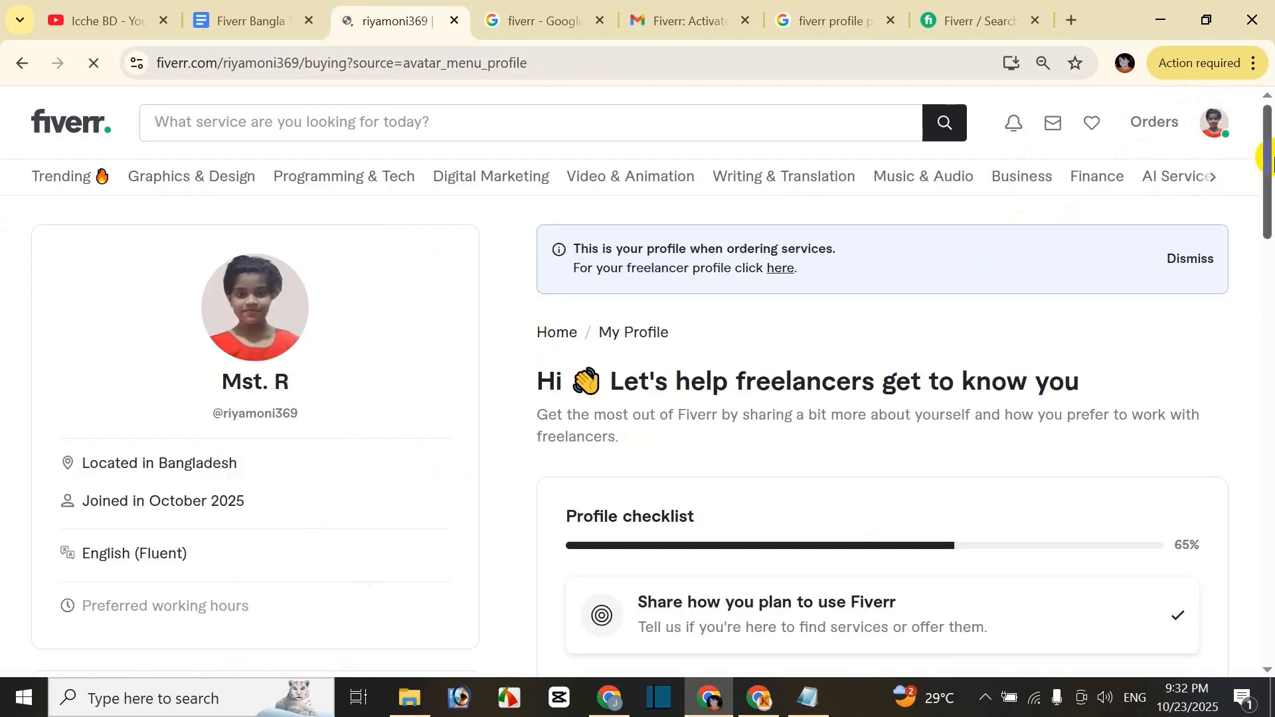
pyautogui.moveTo(1270, 169)
pyautogui.mouseDown()
pyautogui.moveTo(1271, 225)
pyautogui.moveTo(1269, 153)
pyautogui.mouseUp()
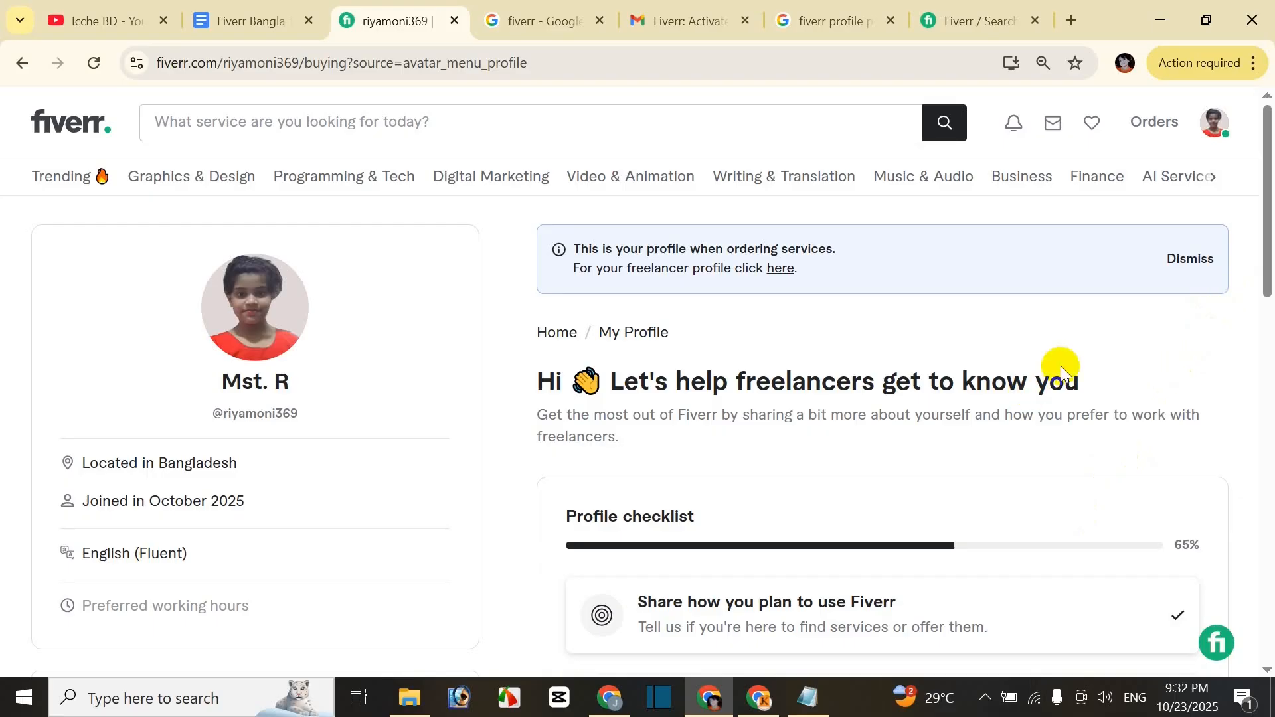
pyautogui.moveTo(1260, 174); pyautogui.dragTo(1250, 134)
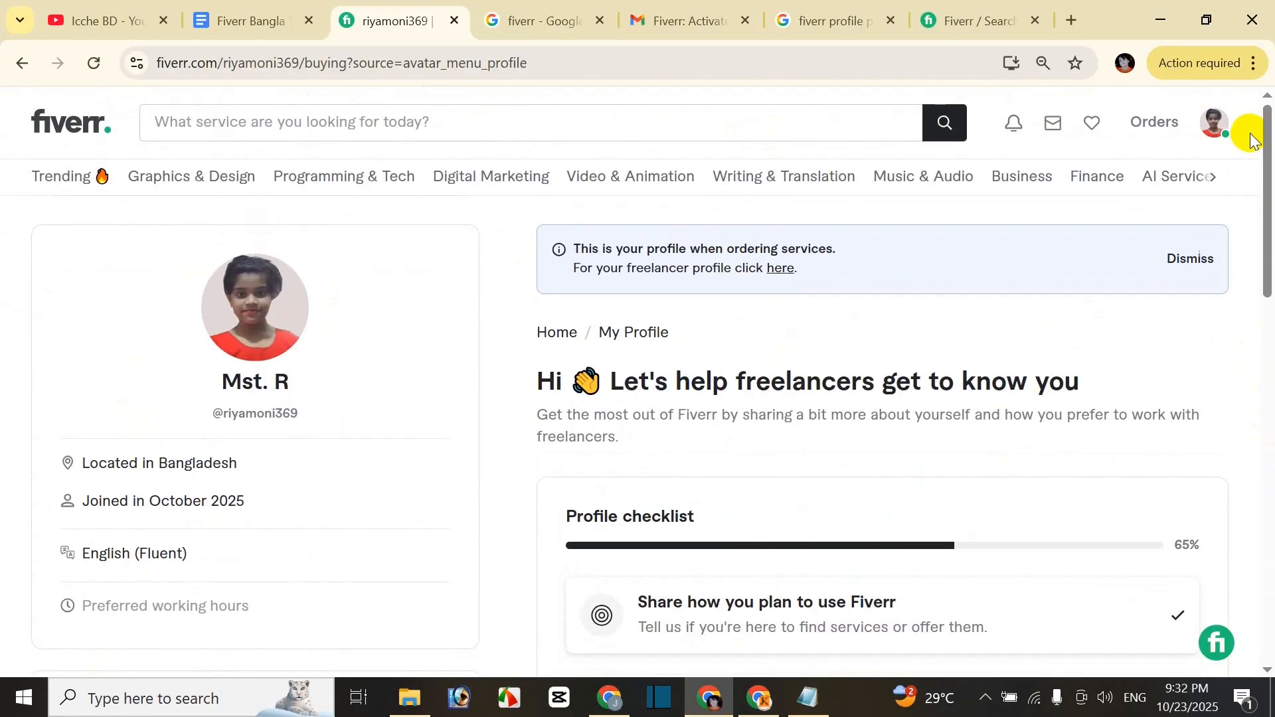
pyautogui.click(1216, 130)
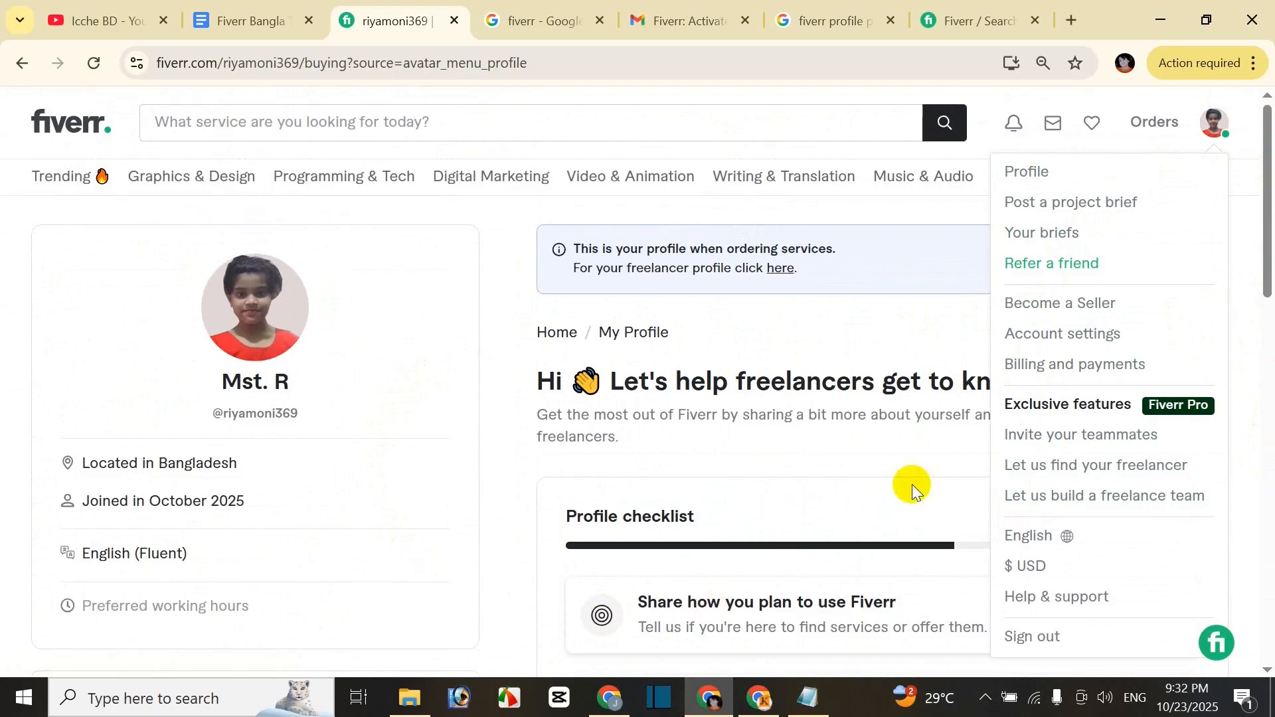
pyautogui.click(1062, 338)
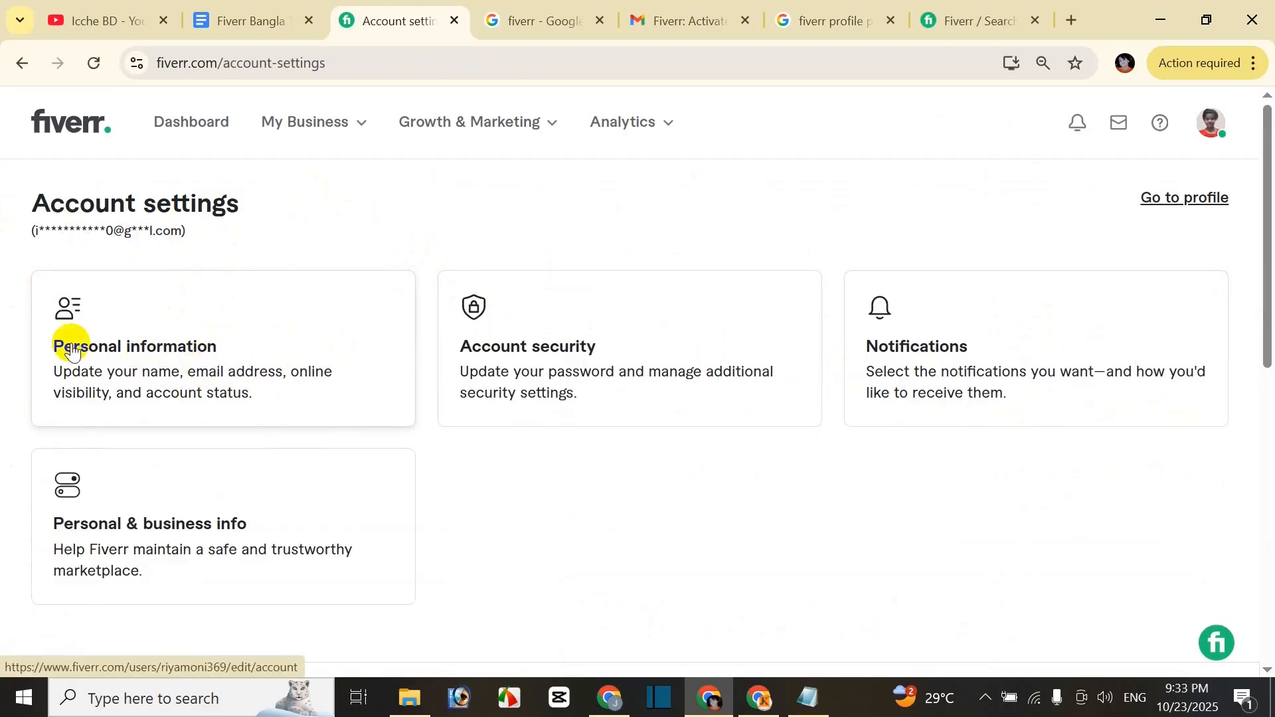
# Open Personal information and place the cursor in the empty Full Name field
pyautogui.click(118, 374)
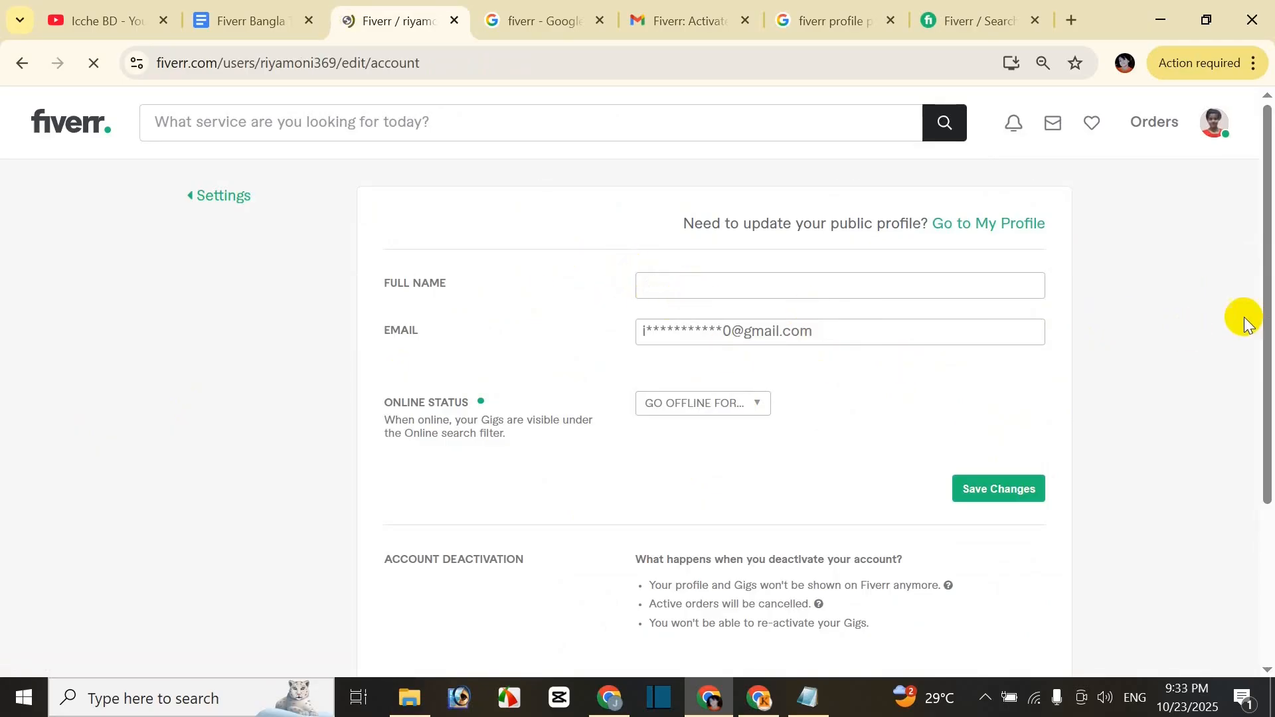
pyautogui.moveTo(1269, 386); pyautogui.dragTo(1220, 341)
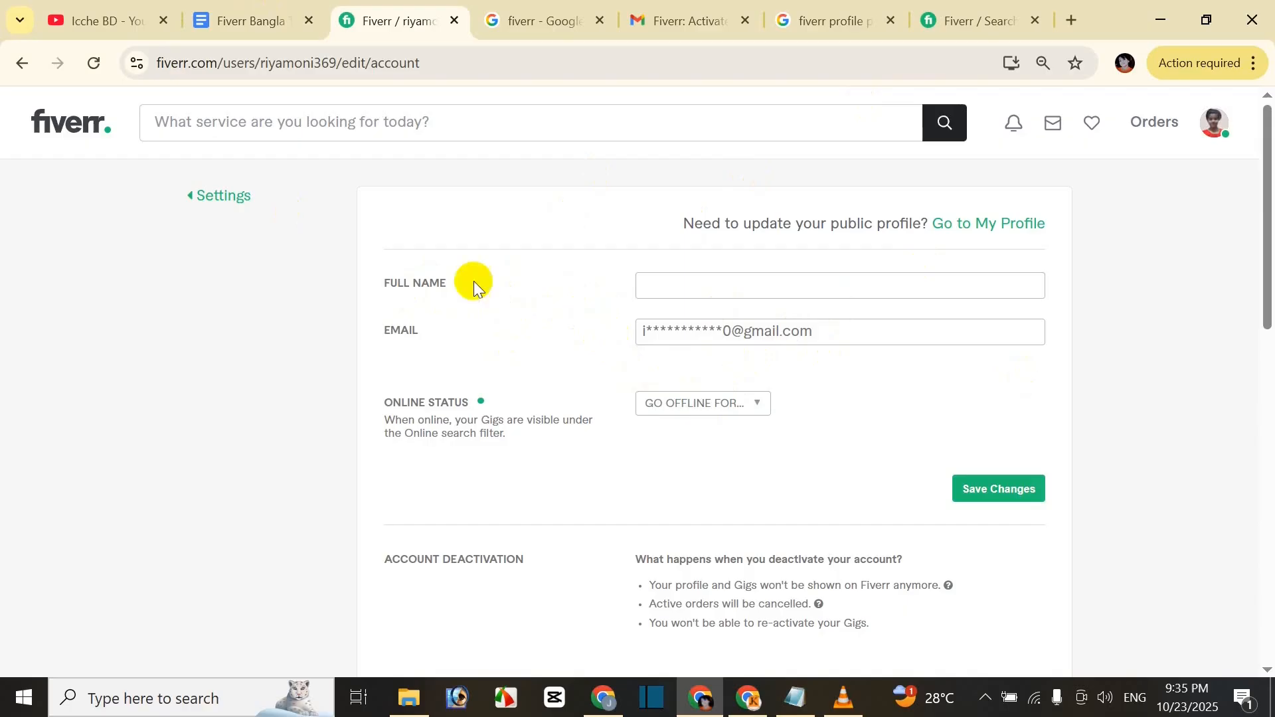
pyautogui.click(705, 295)
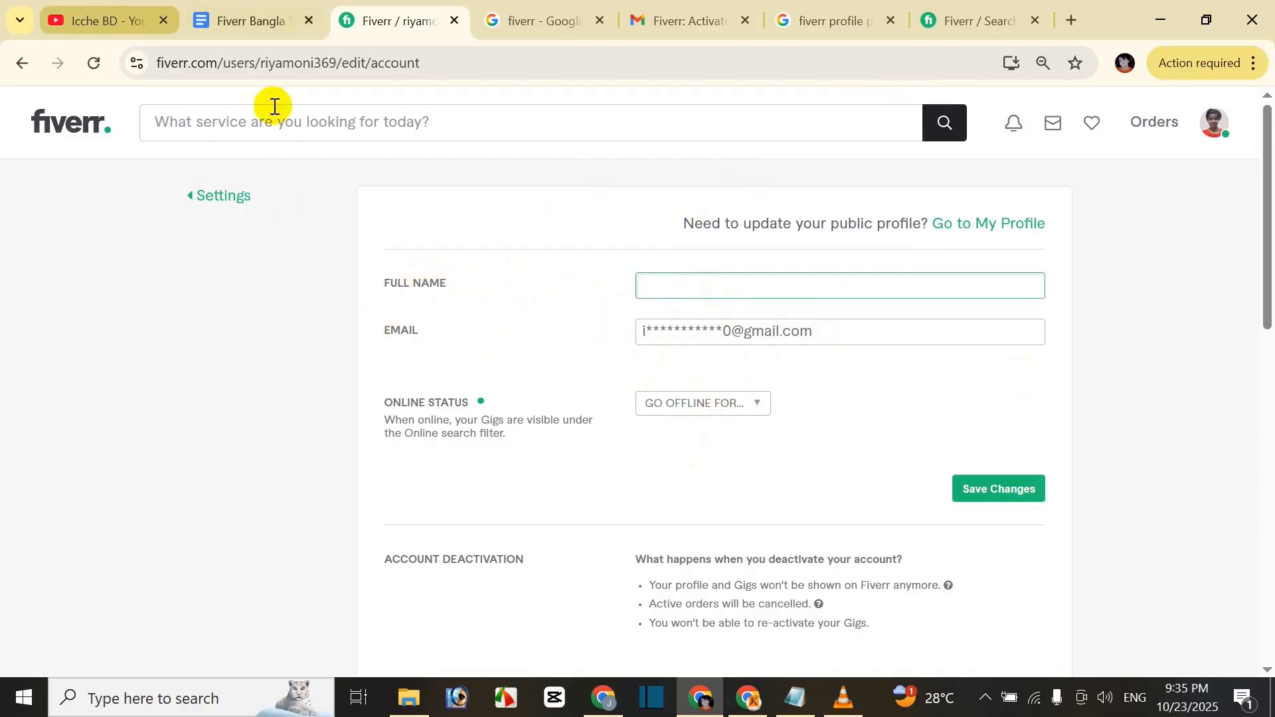
# Copy the seller's full name from the notes and go back to the Fiverr form
pyautogui.click(251, 20)
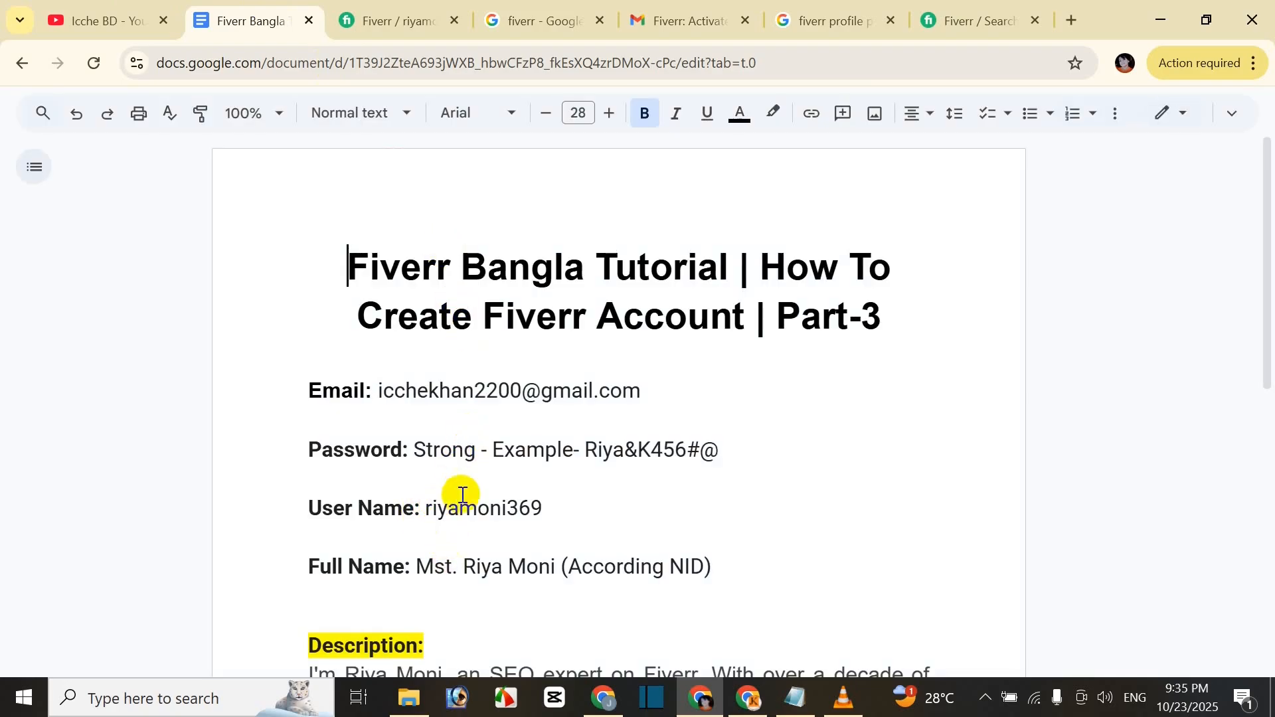
pyautogui.moveTo(417, 567); pyautogui.dragTo(556, 566)
pyautogui.hotkey('ctrl', 'c')
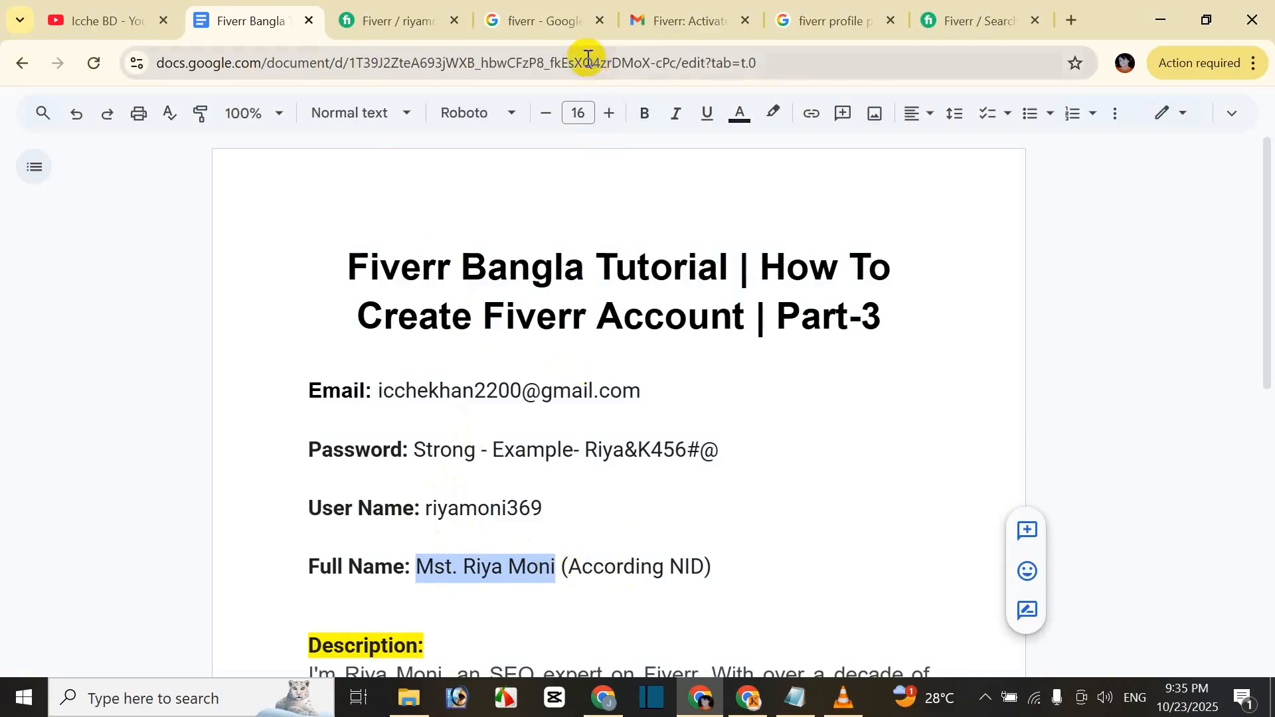
pyautogui.click(403, 8)
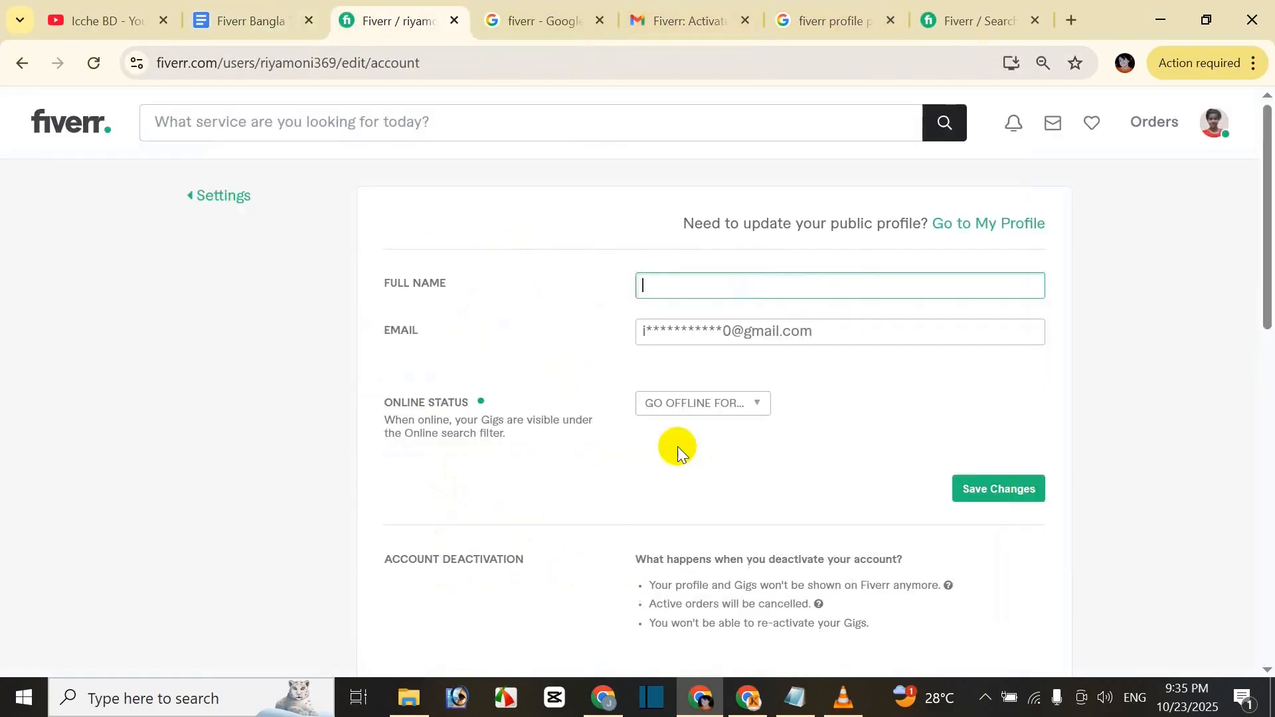
# Paste the full name, save the changes, and go back to the Settings overview
pyautogui.hotkey('ctrl', 'v')
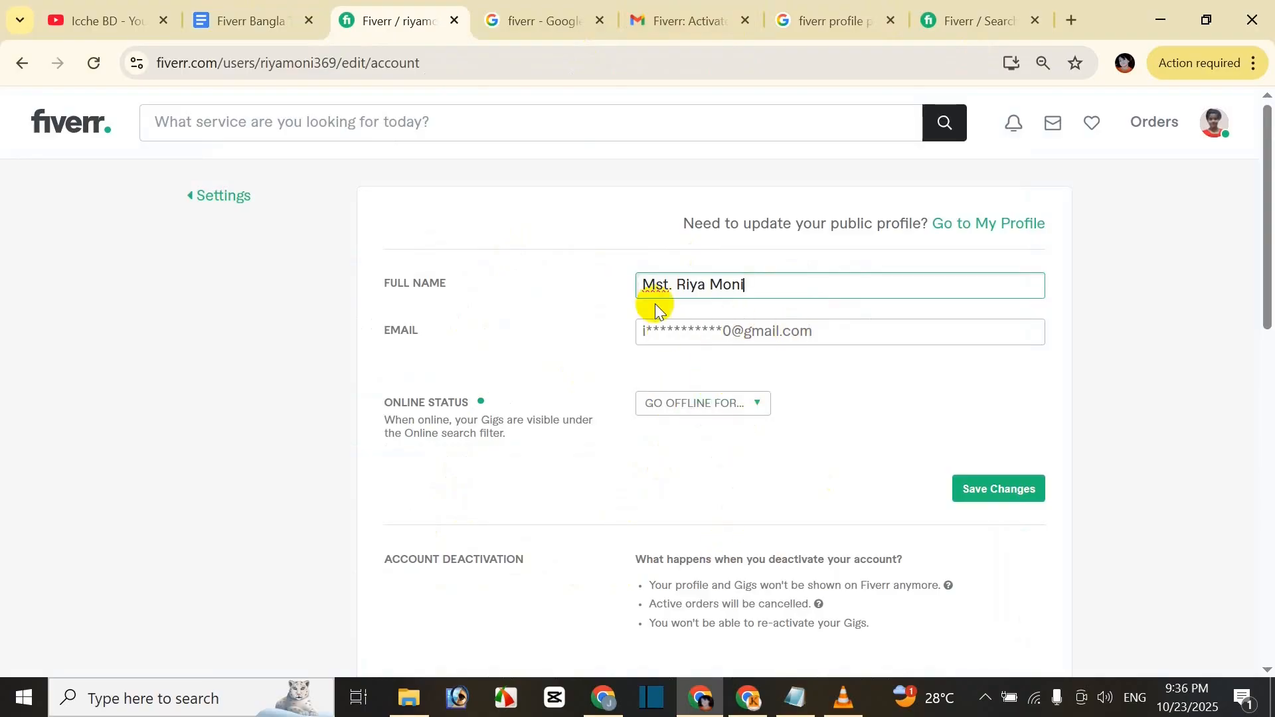
pyautogui.moveTo(1270, 245); pyautogui.dragTo(1261, 321)
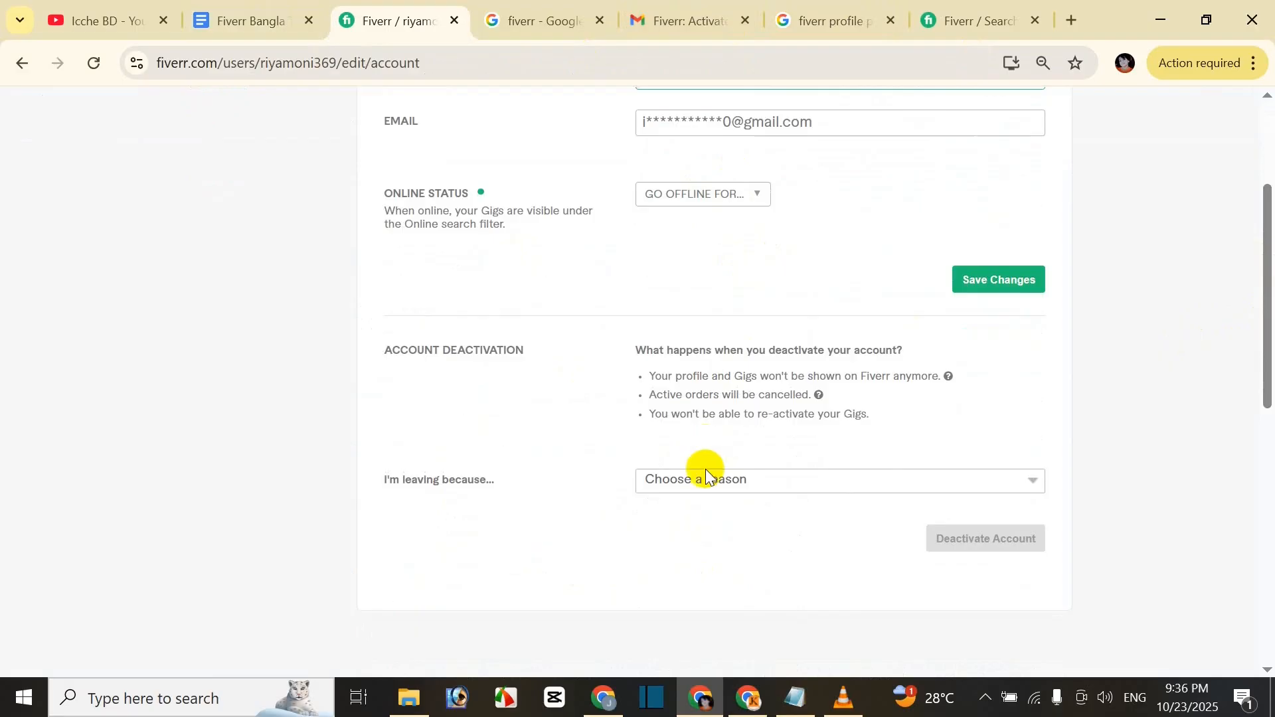
pyautogui.click(1003, 285)
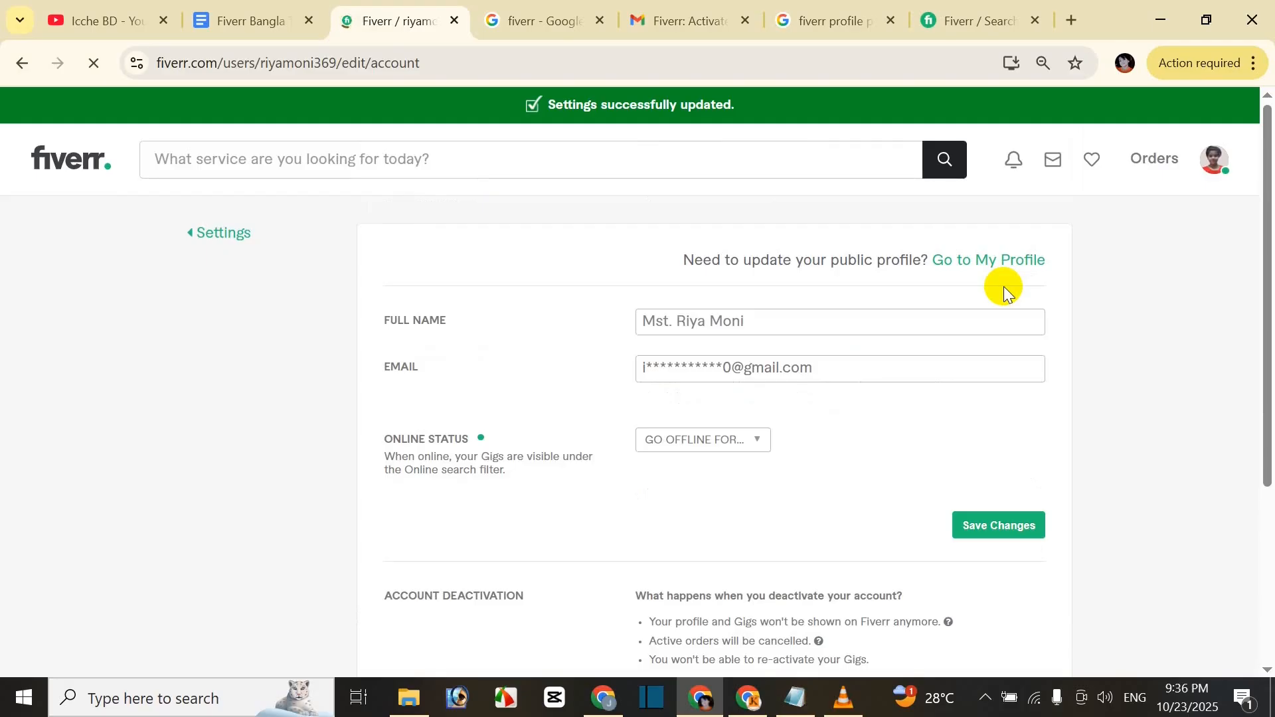
pyautogui.click(216, 233)
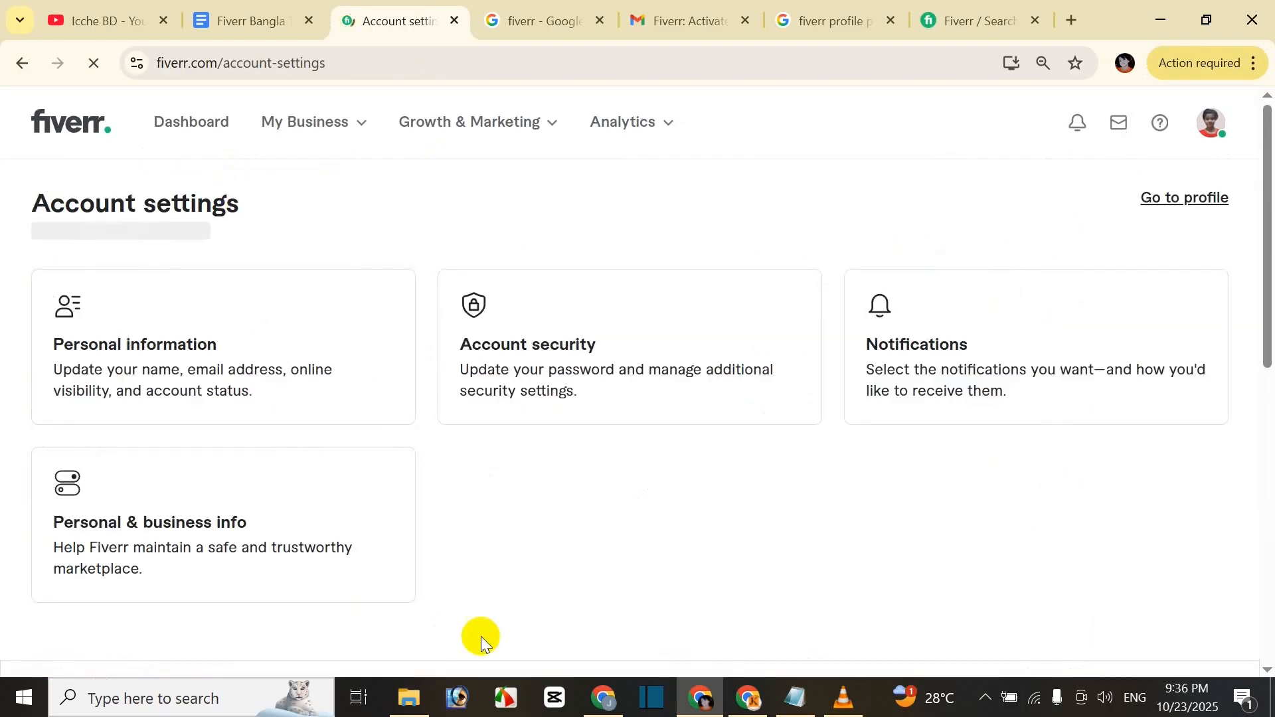
# Set the 'What was the name of your first pet?' security question with a pet-name answer and submit
pyautogui.click(482, 325)
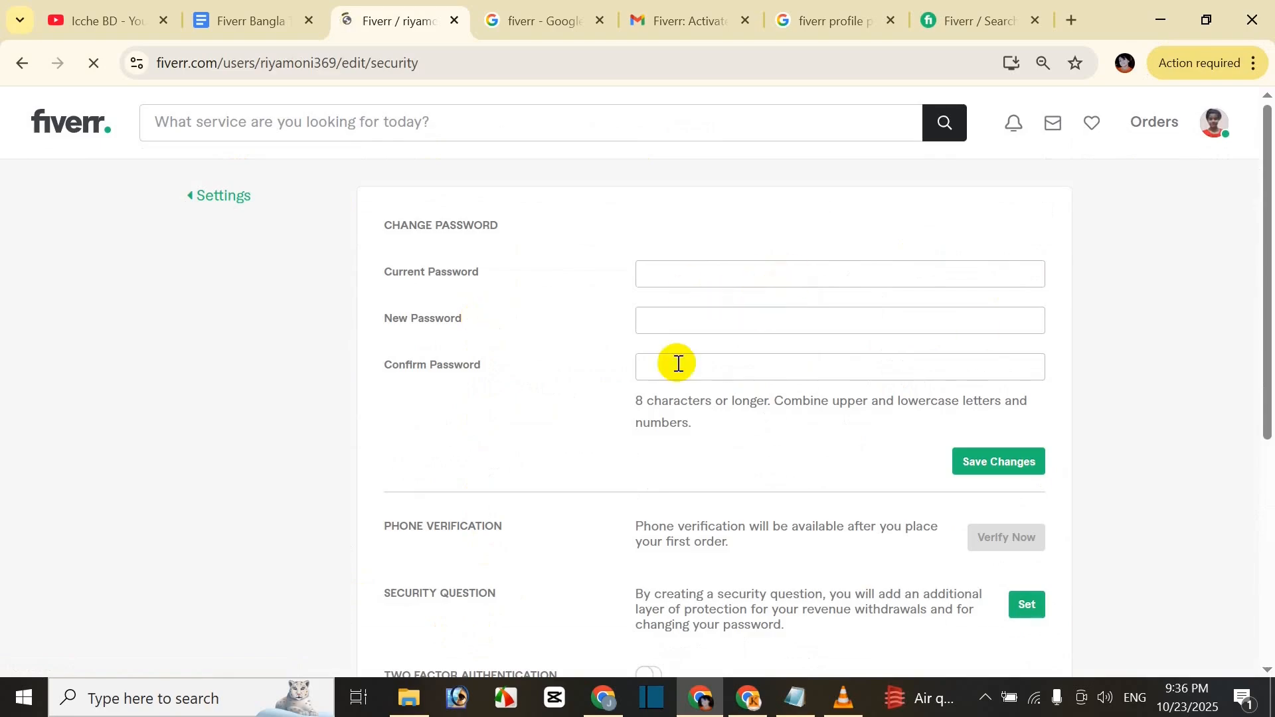
pyautogui.moveTo(1264, 273); pyautogui.dragTo(1243, 417)
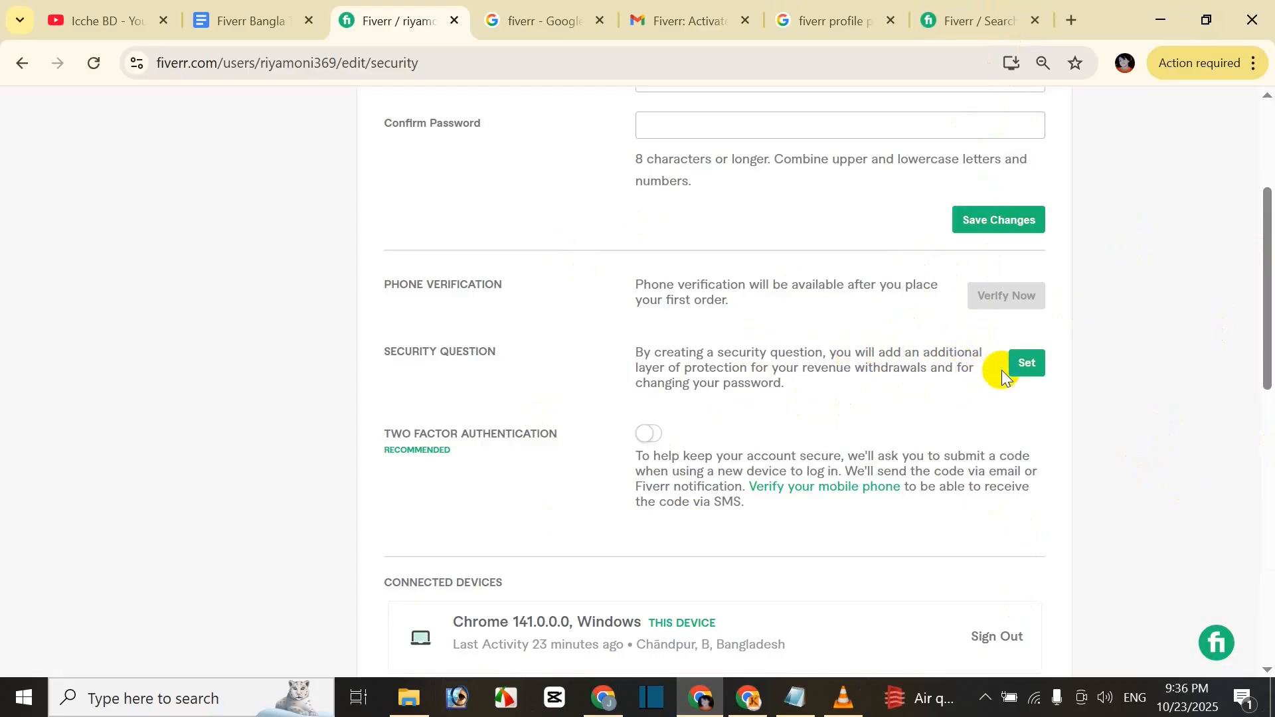
pyautogui.click(1024, 363)
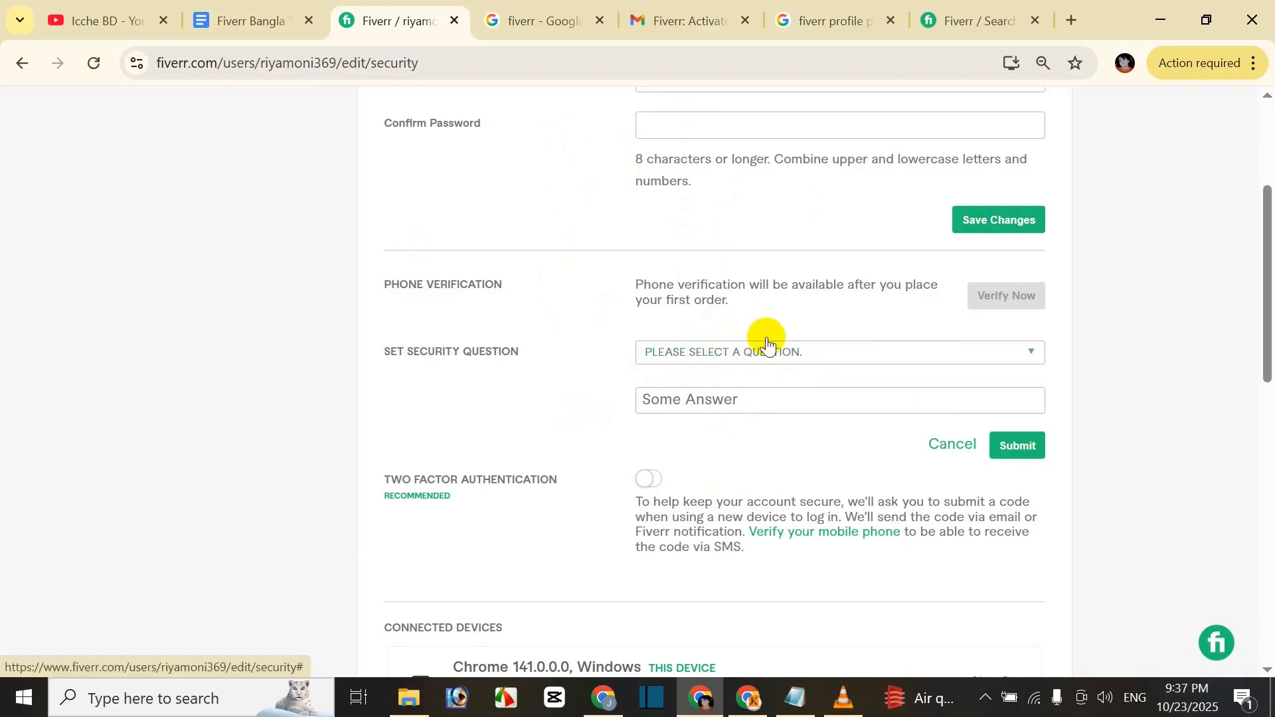
pyautogui.click(684, 355)
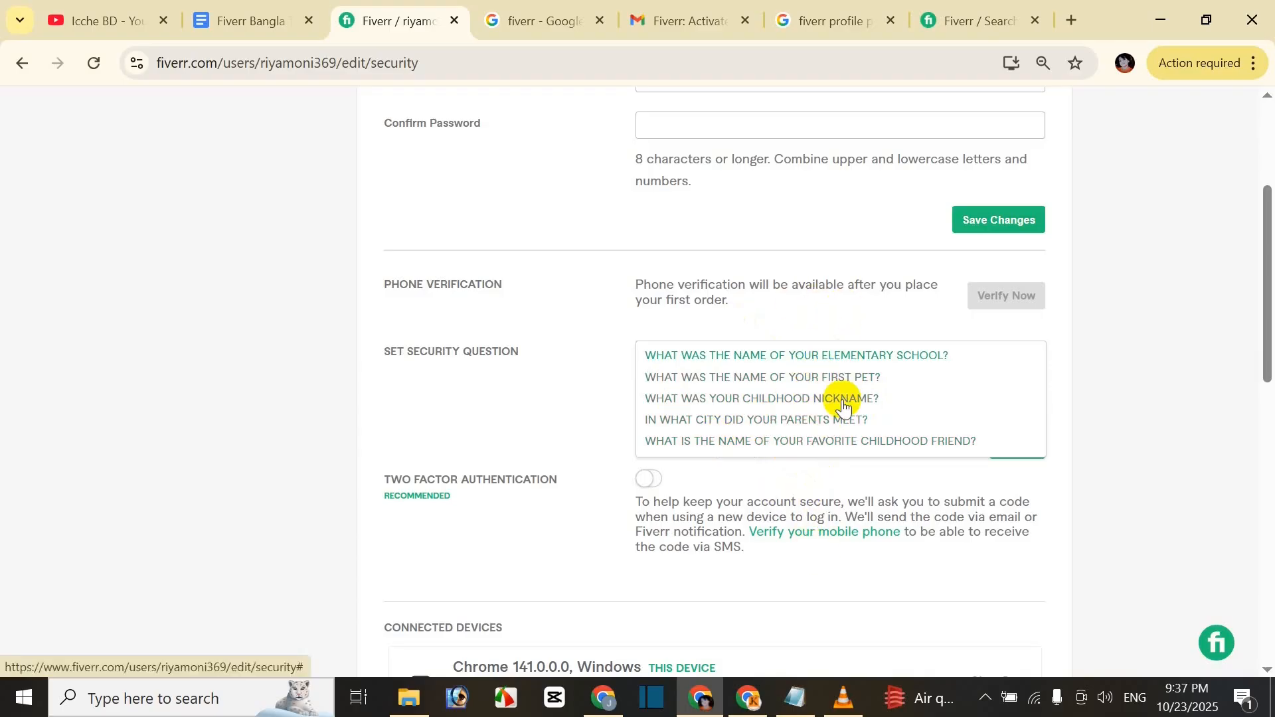
pyautogui.click(844, 376)
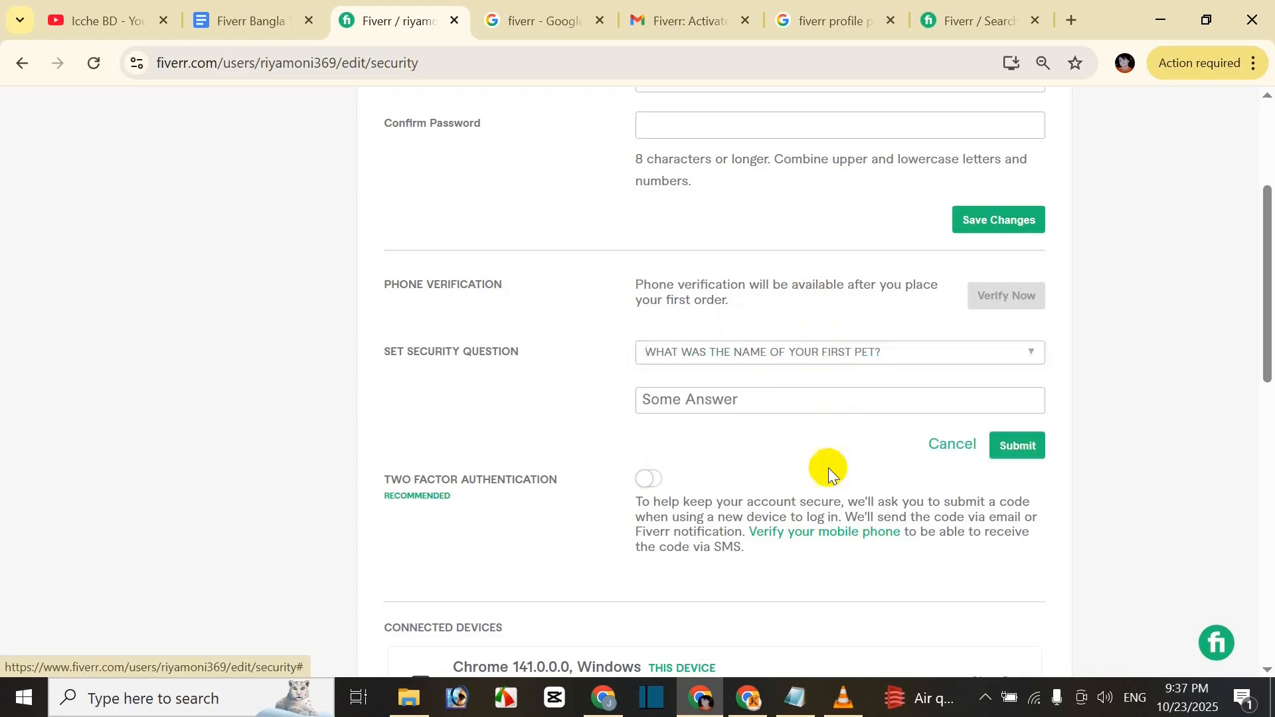
pyautogui.click(761, 397)
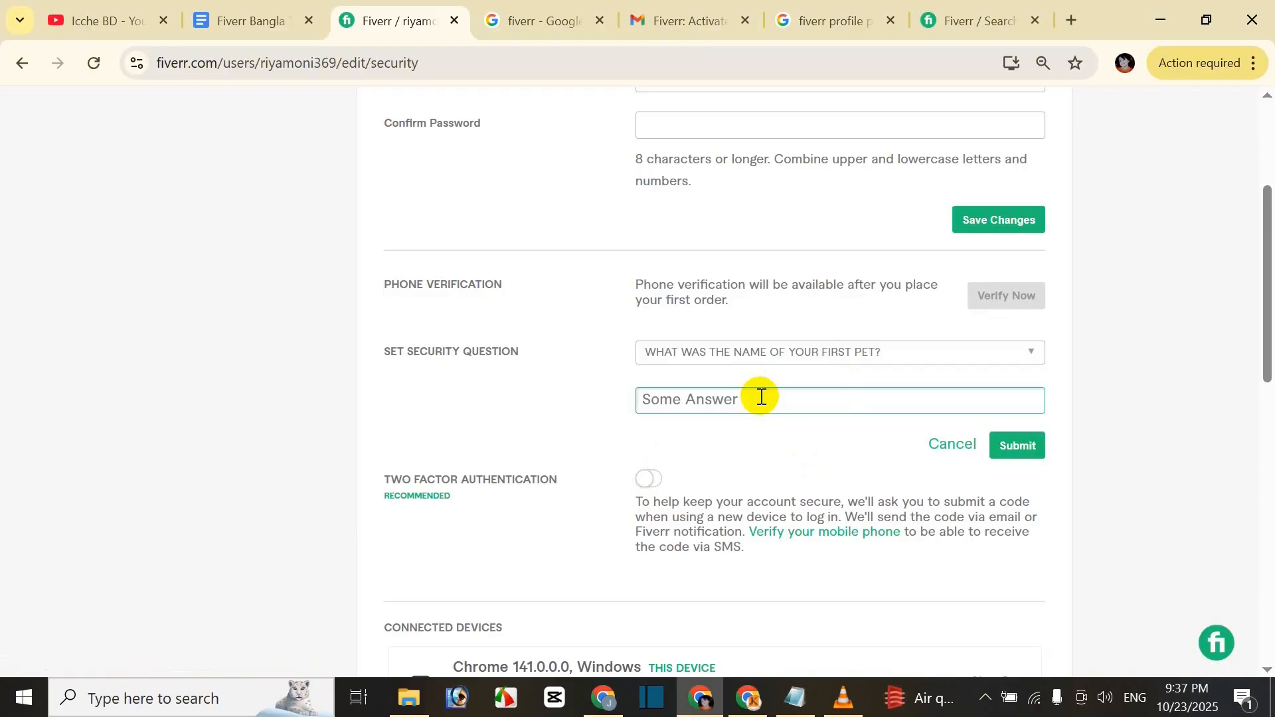
pyautogui.click(1019, 455)
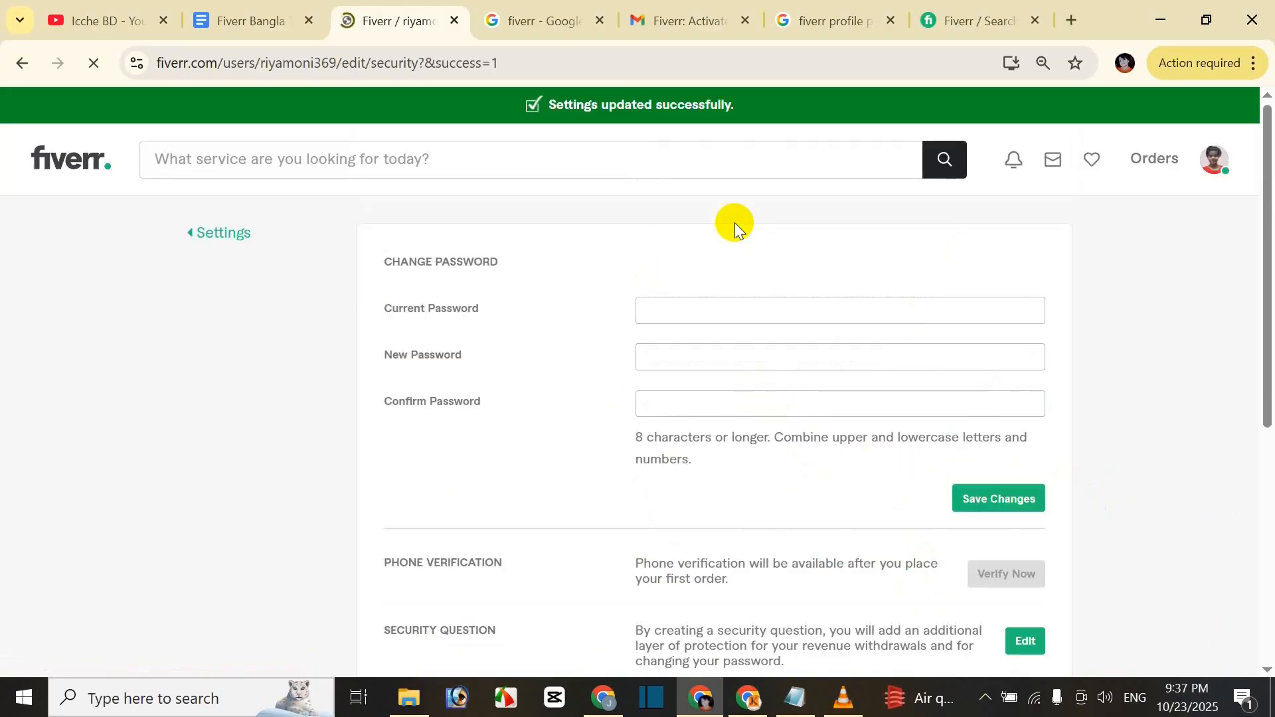
# Switch on Two Factor Authentication on the security page
pyautogui.scroll(-2, 1218, 296)
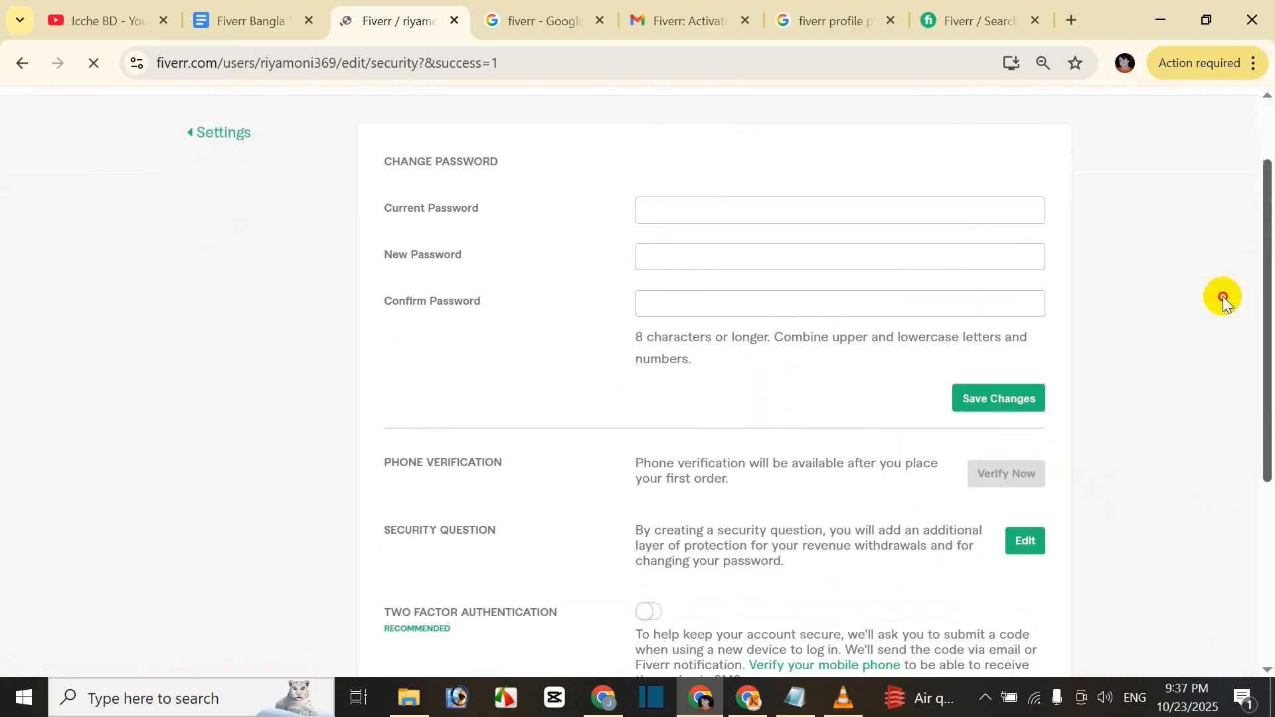
pyautogui.scroll(2, 1218, 296)
pyautogui.scroll(-5, 1229, 346)
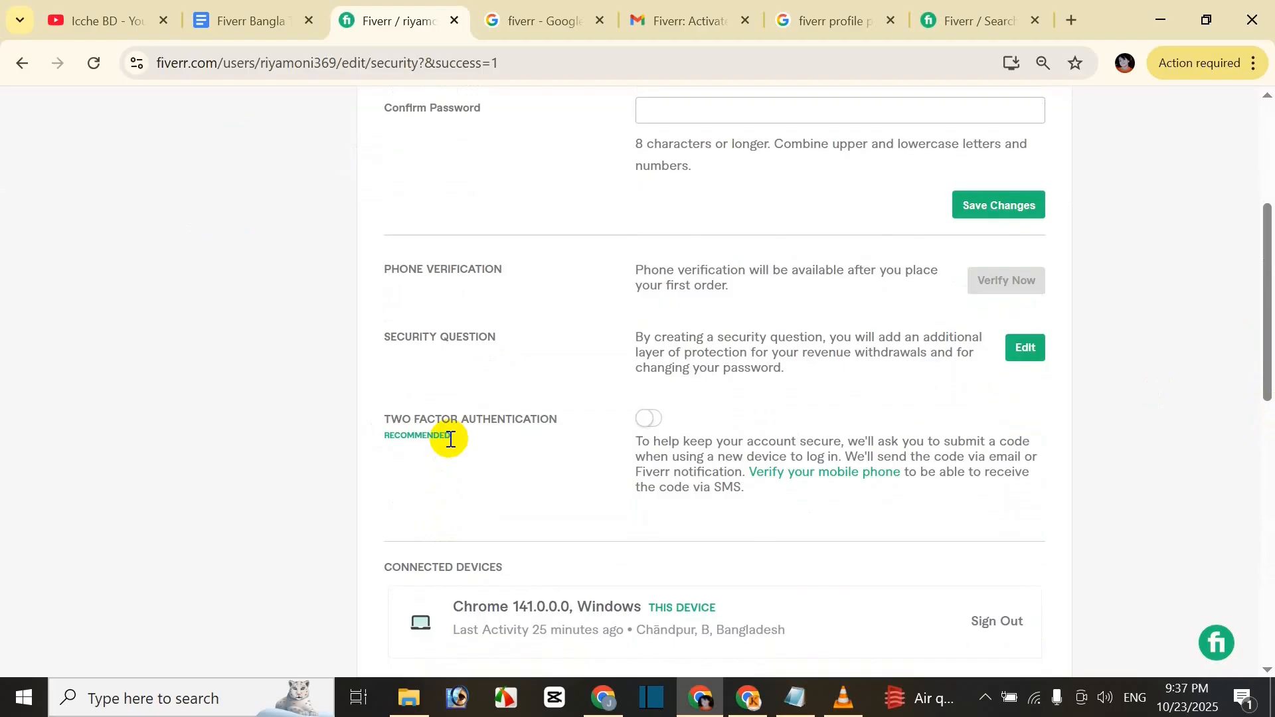
pyautogui.click(649, 418)
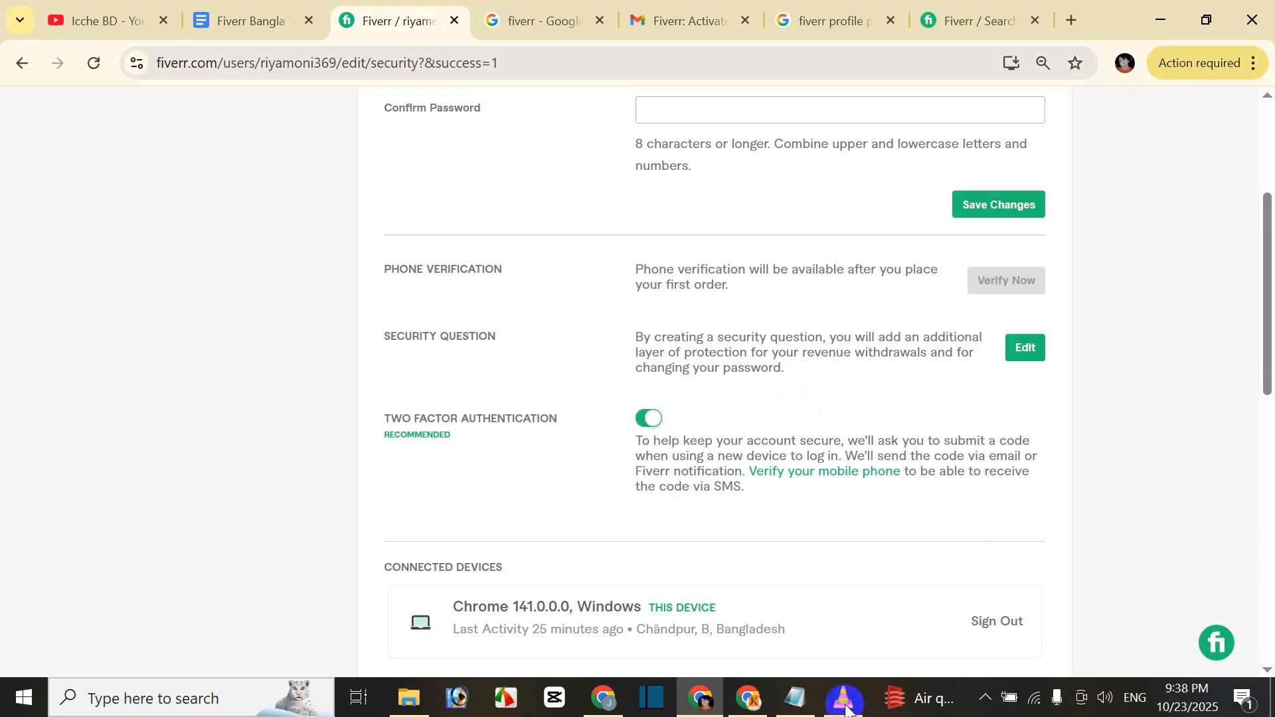
# Save the security changes and return to the Account settings overview
pyautogui.scroll(-4, 1233, 342)
pyautogui.scroll(6, 1232, 254)
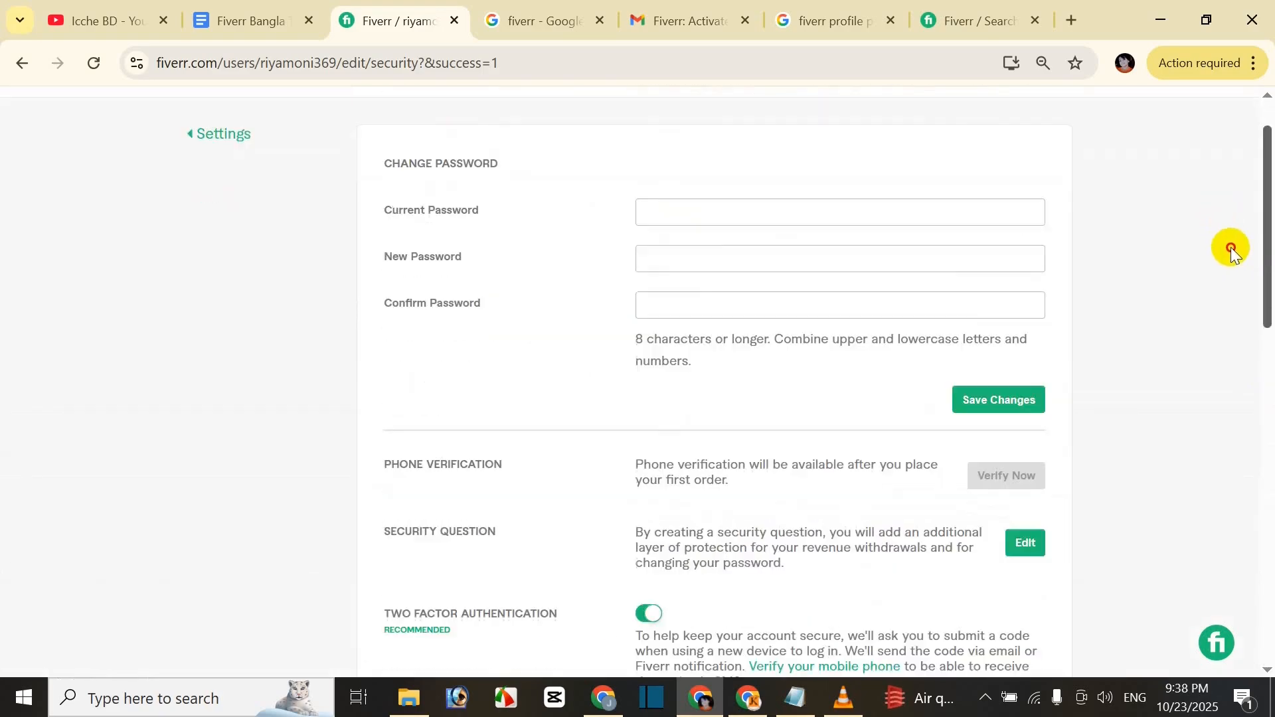
pyautogui.scroll(-1, 1233, 259)
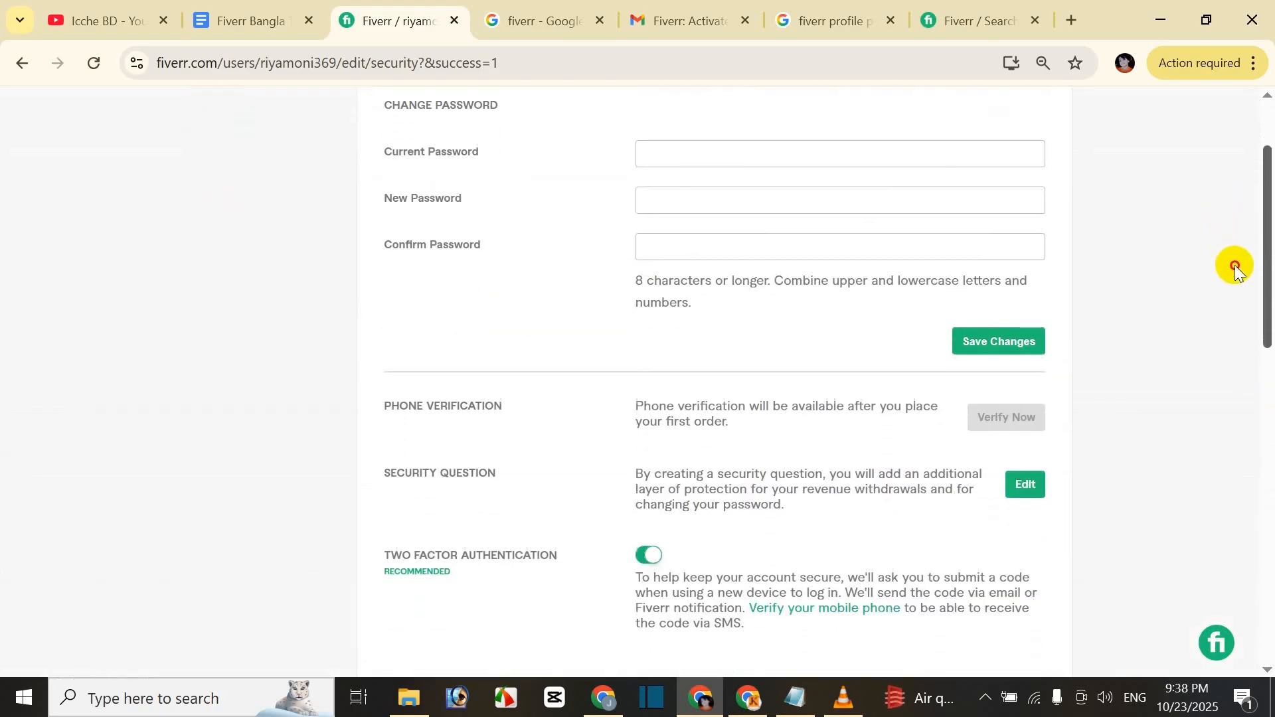
pyautogui.click(1008, 342)
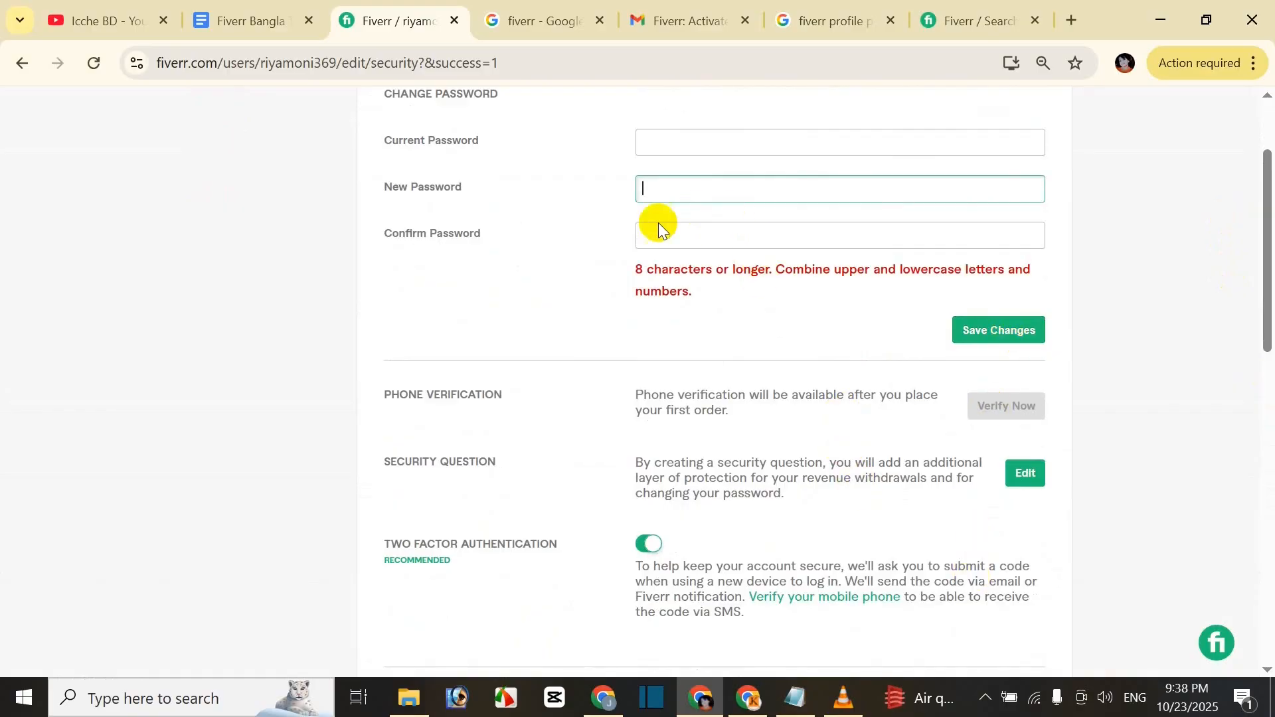
pyautogui.scroll(-5, 810, 345)
pyautogui.scroll(5, 822, 375)
pyautogui.scroll(-5, 842, 392)
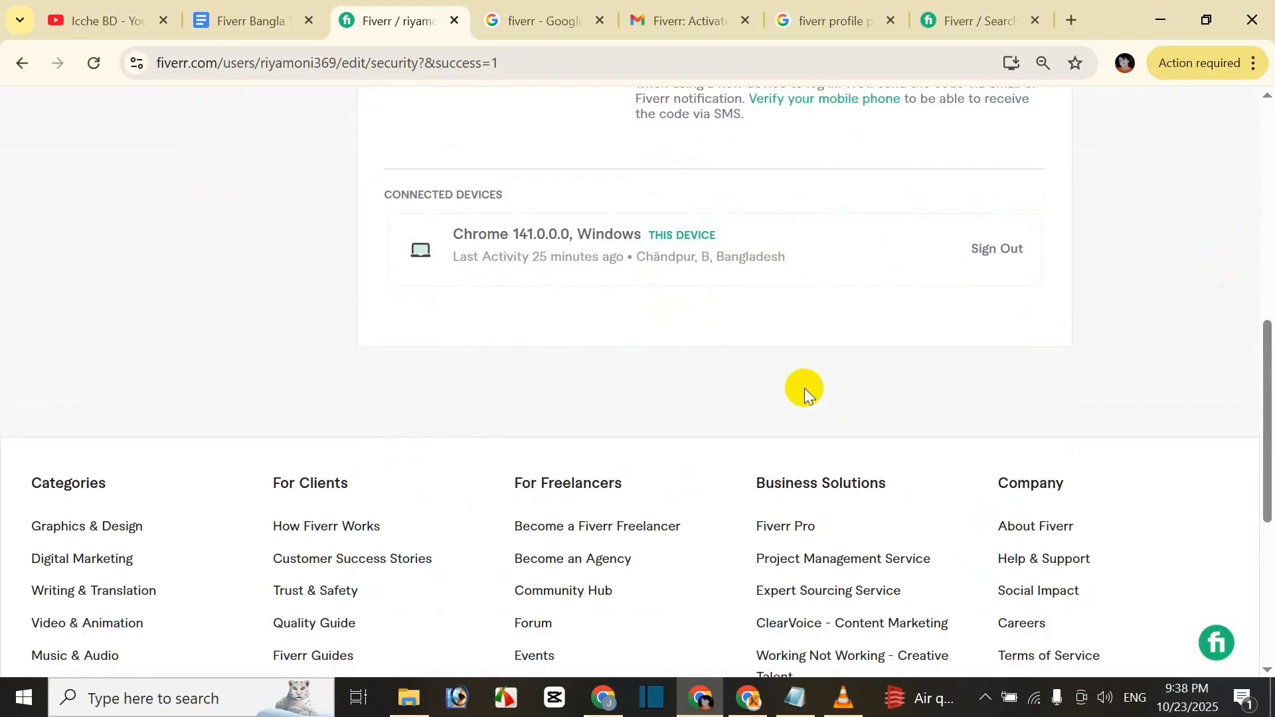
pyautogui.scroll(5, 805, 389)
pyautogui.scroll(2, 289, 367)
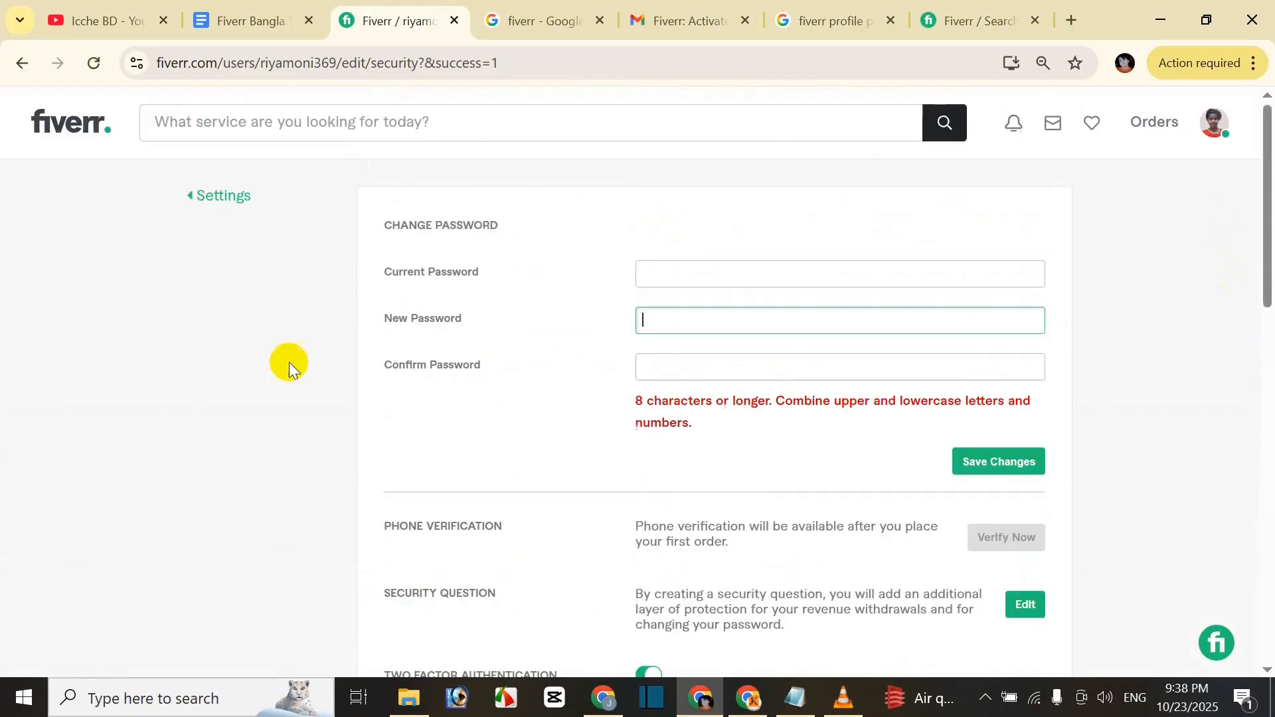
pyautogui.click(225, 197)
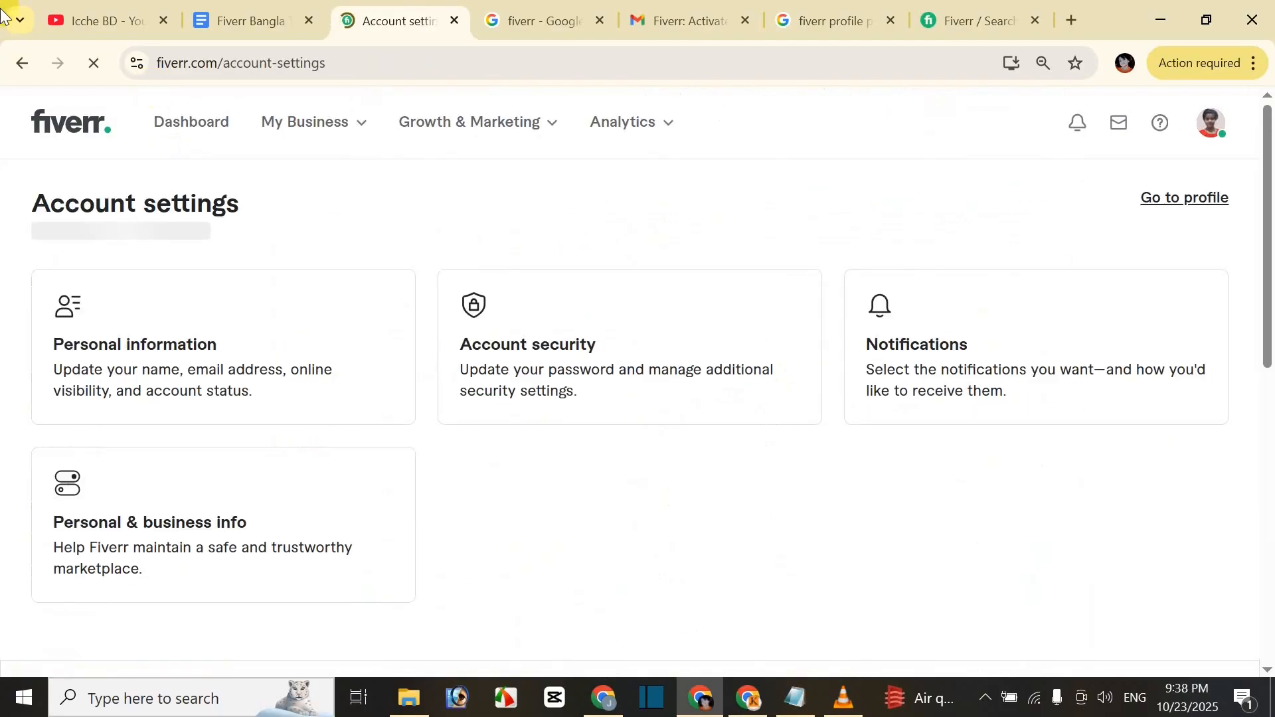
# Check the Notifications and Personal & business info settings pages, then go to the seller profile
pyautogui.click(964, 372)
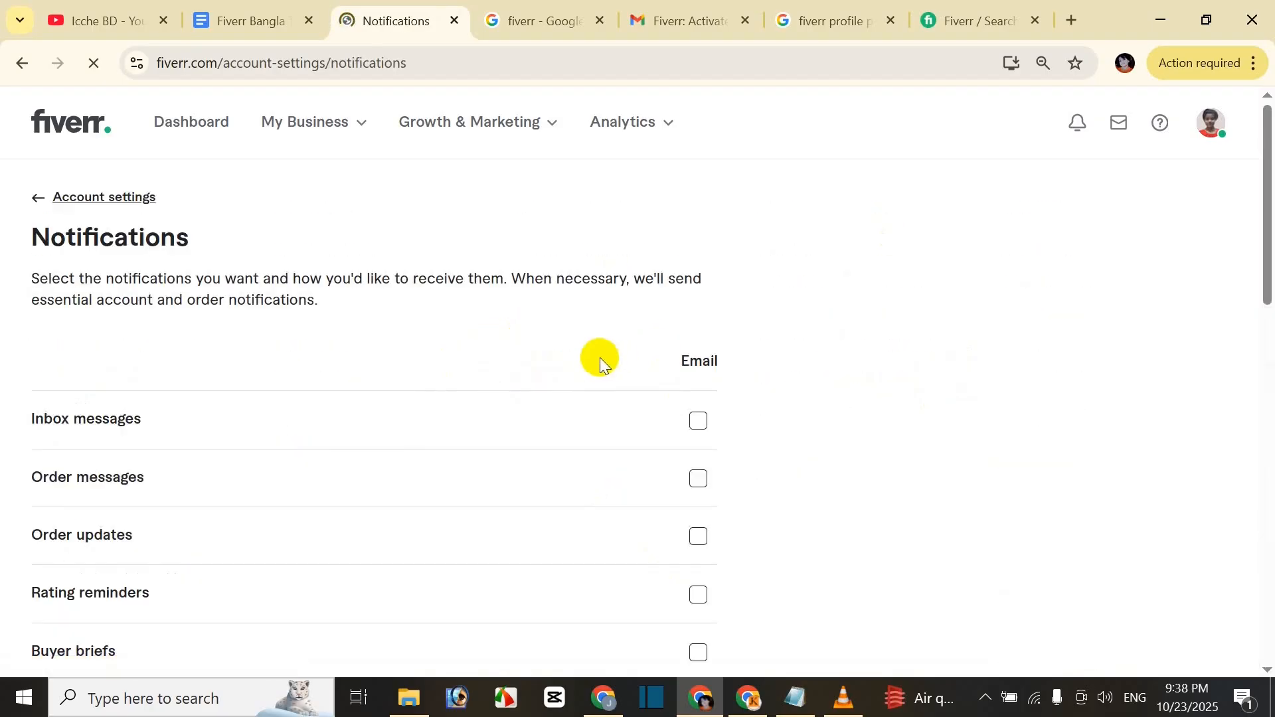
pyautogui.click(44, 196)
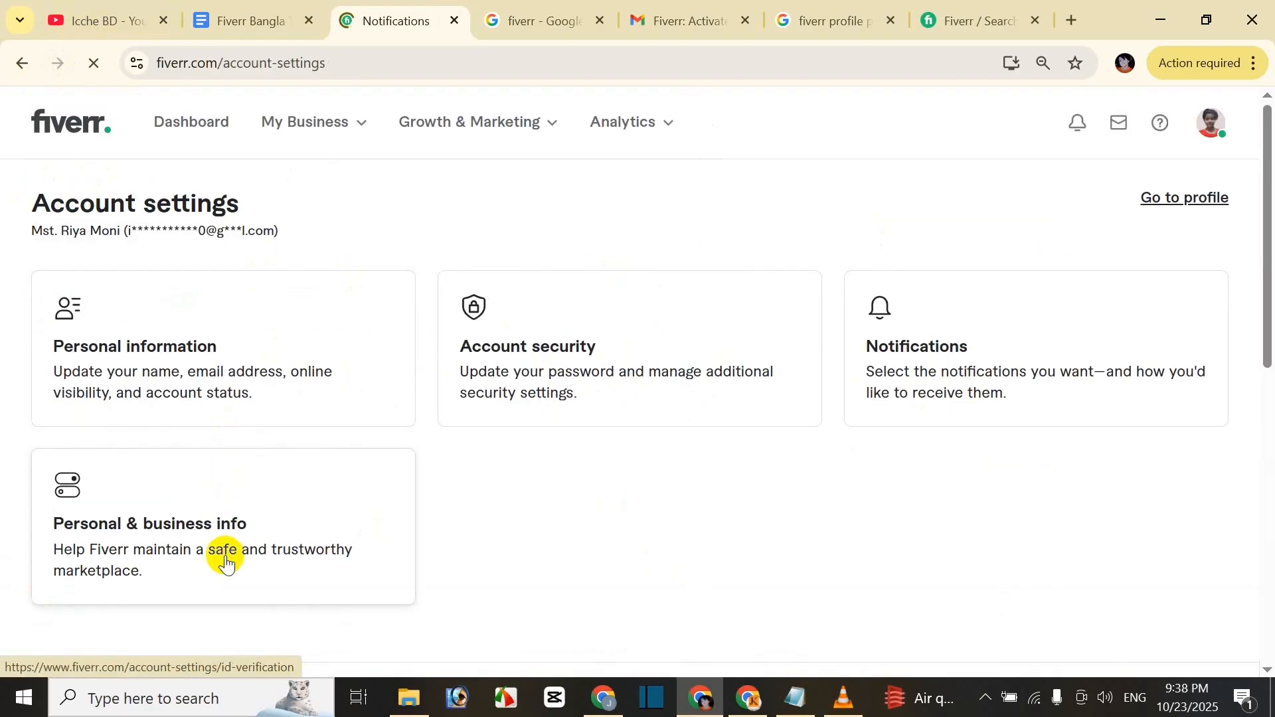
pyautogui.click(226, 563)
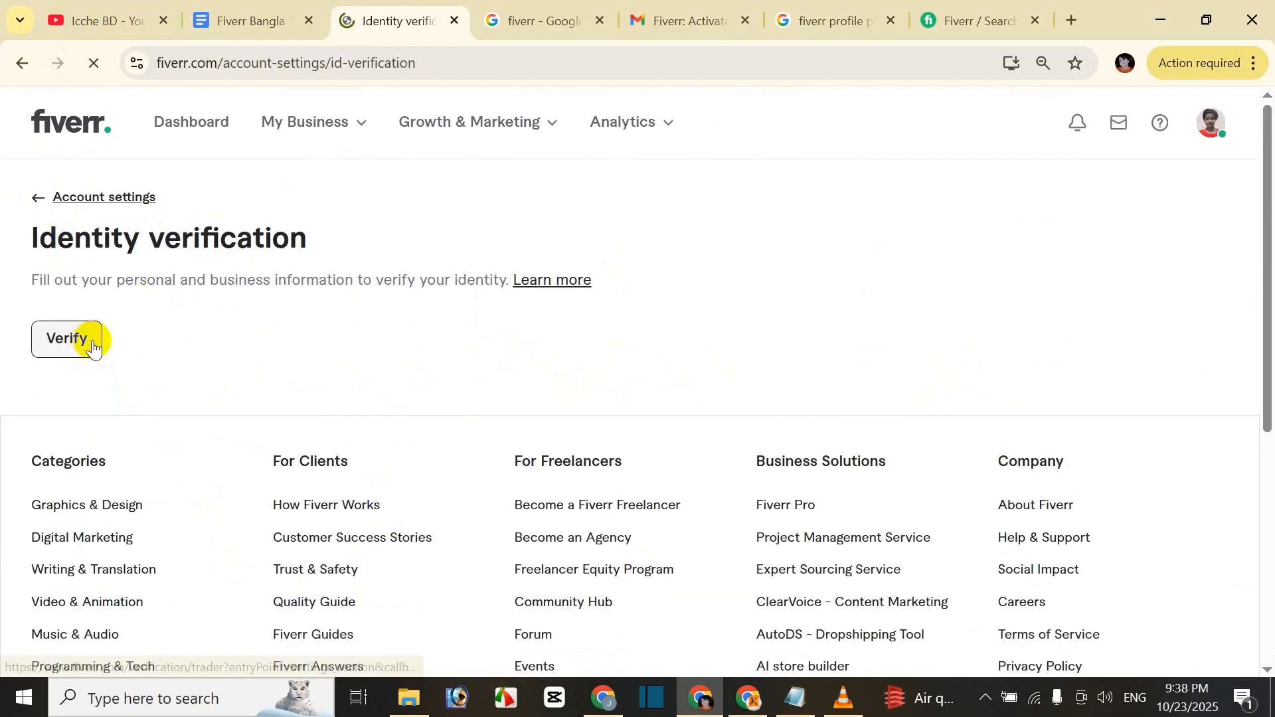
pyautogui.click(39, 197)
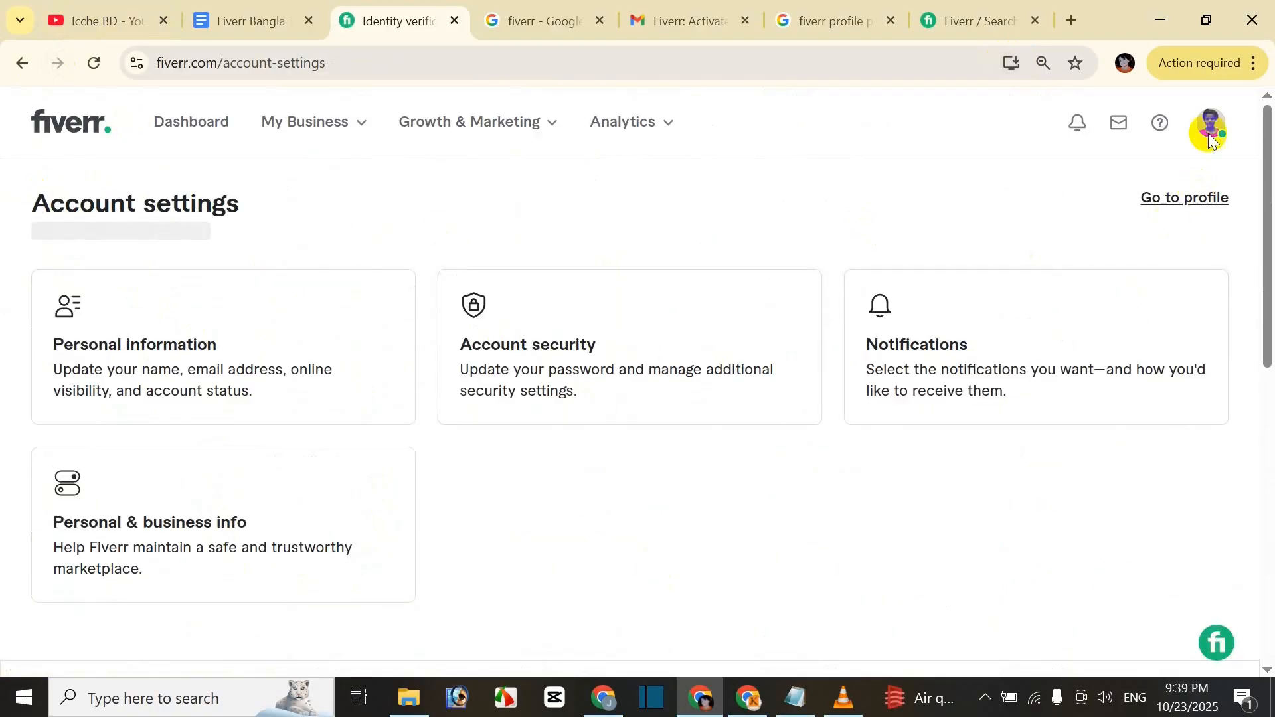
pyautogui.click(1172, 199)
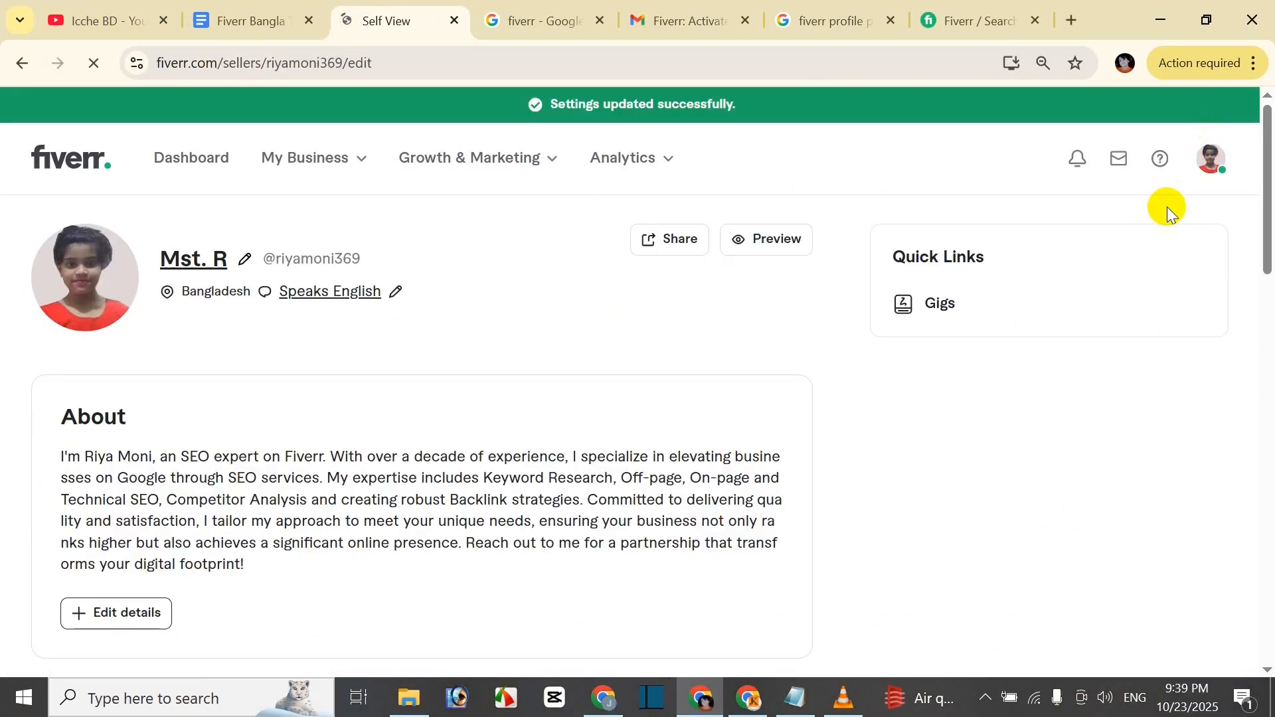
# Open the seller profile page from the account avatar menu
pyautogui.scroll(-7, 371, 399)
pyautogui.scroll(7, 365, 415)
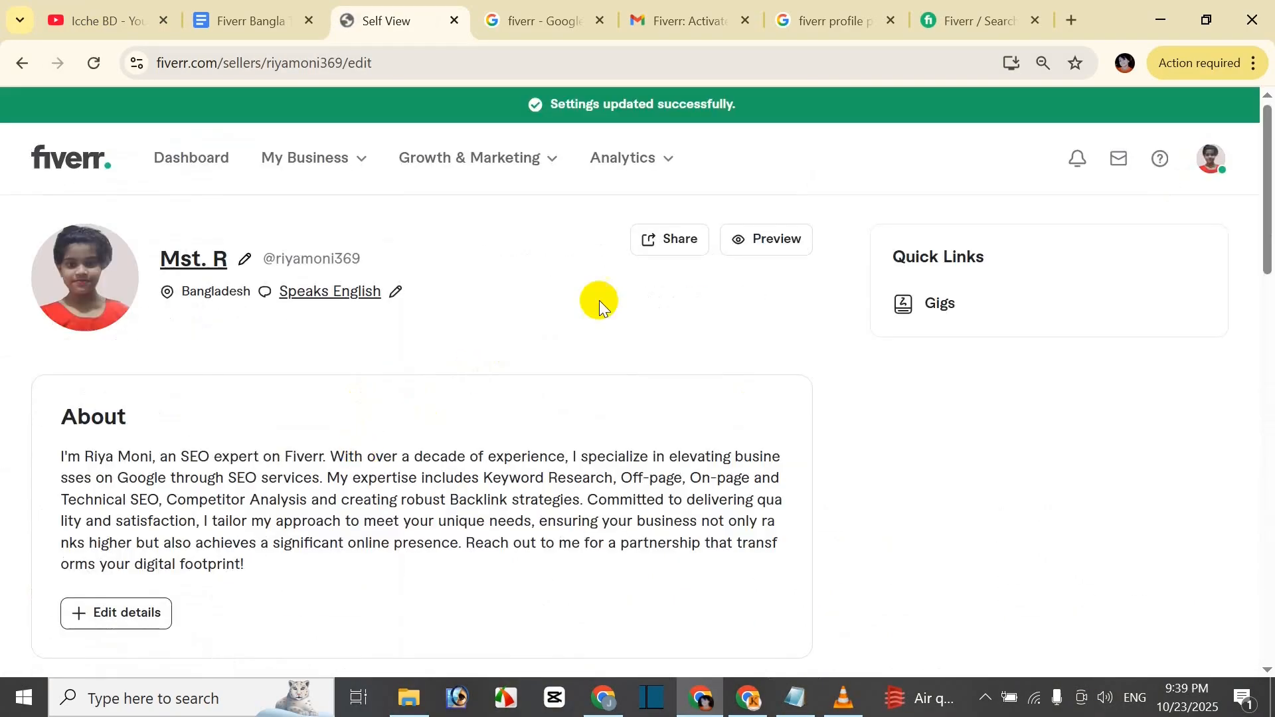
pyautogui.click(1208, 169)
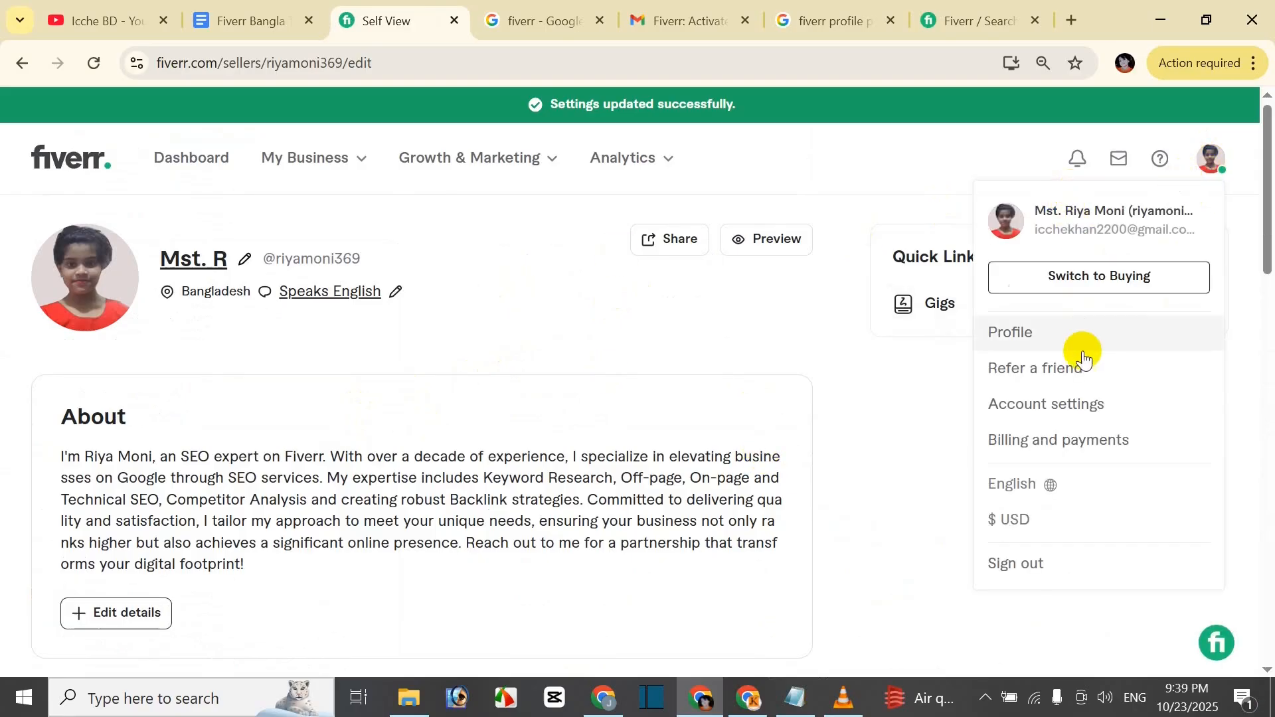
pyautogui.click(1001, 338)
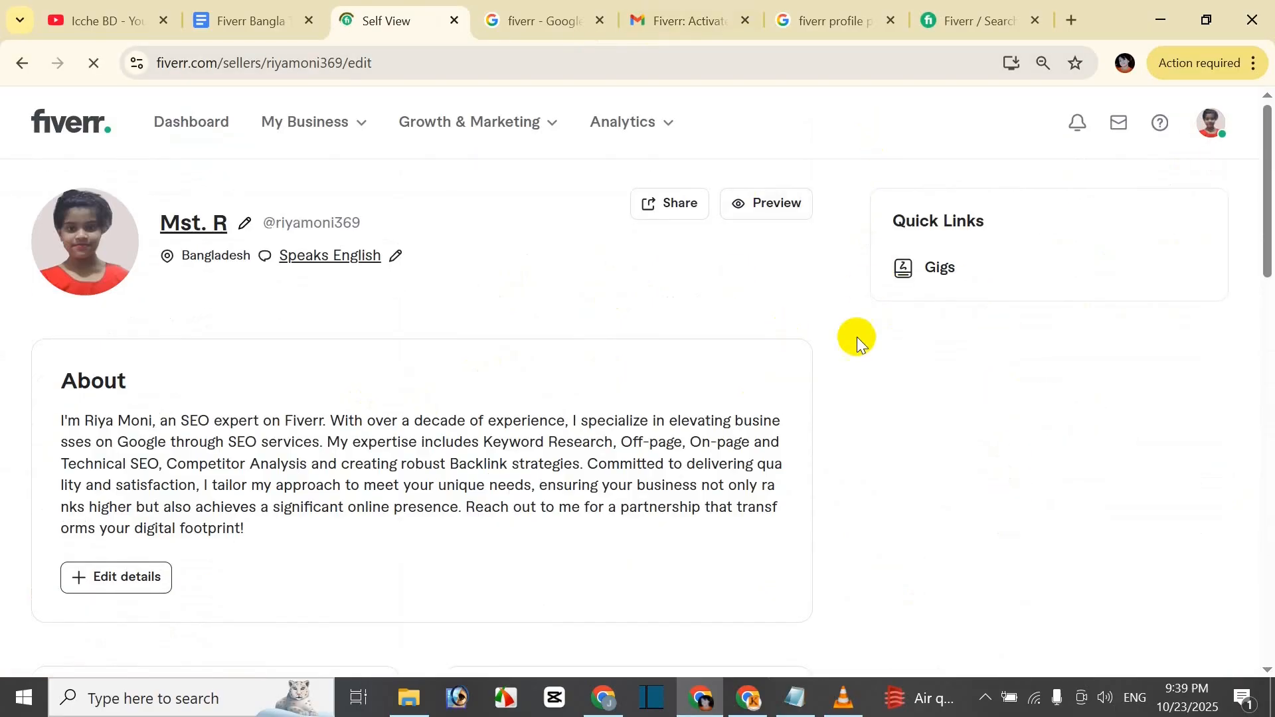
# Scroll through the profile, then return to the Fiverr Bangla notes in Google Docs and clear the name highlight
pyautogui.scroll(-15, 728, 353)
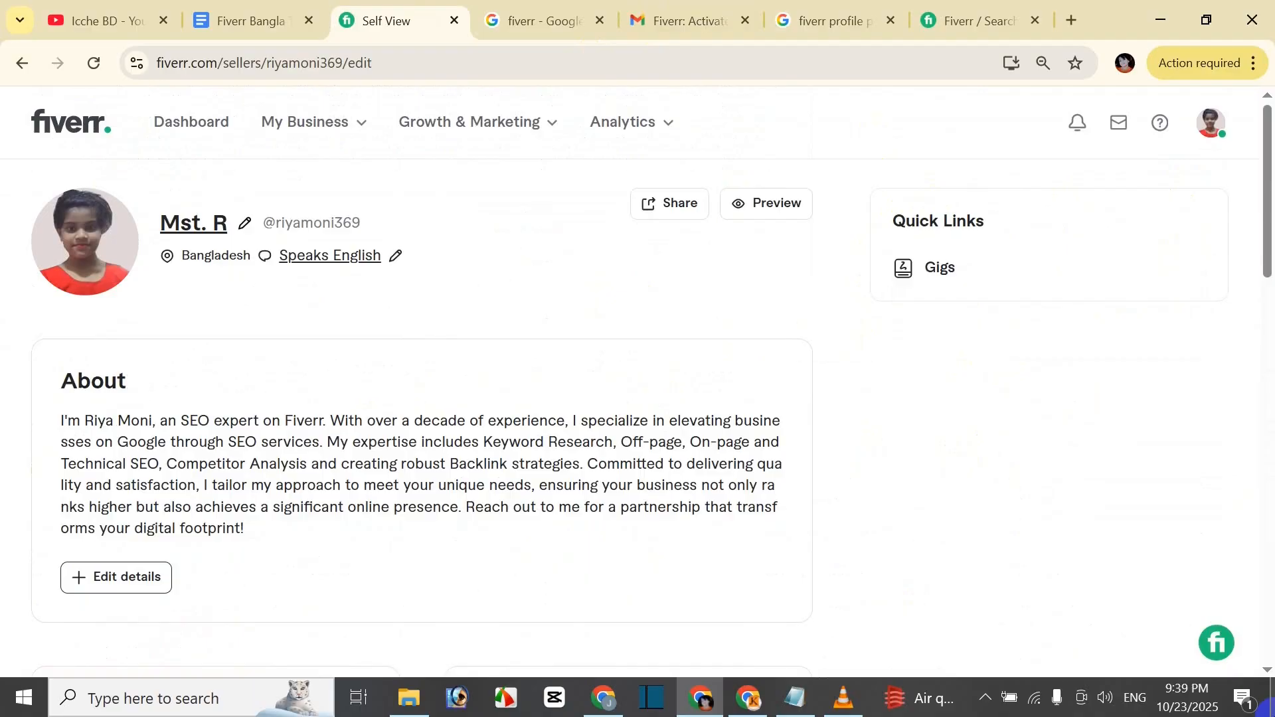
pyautogui.click(252, 21)
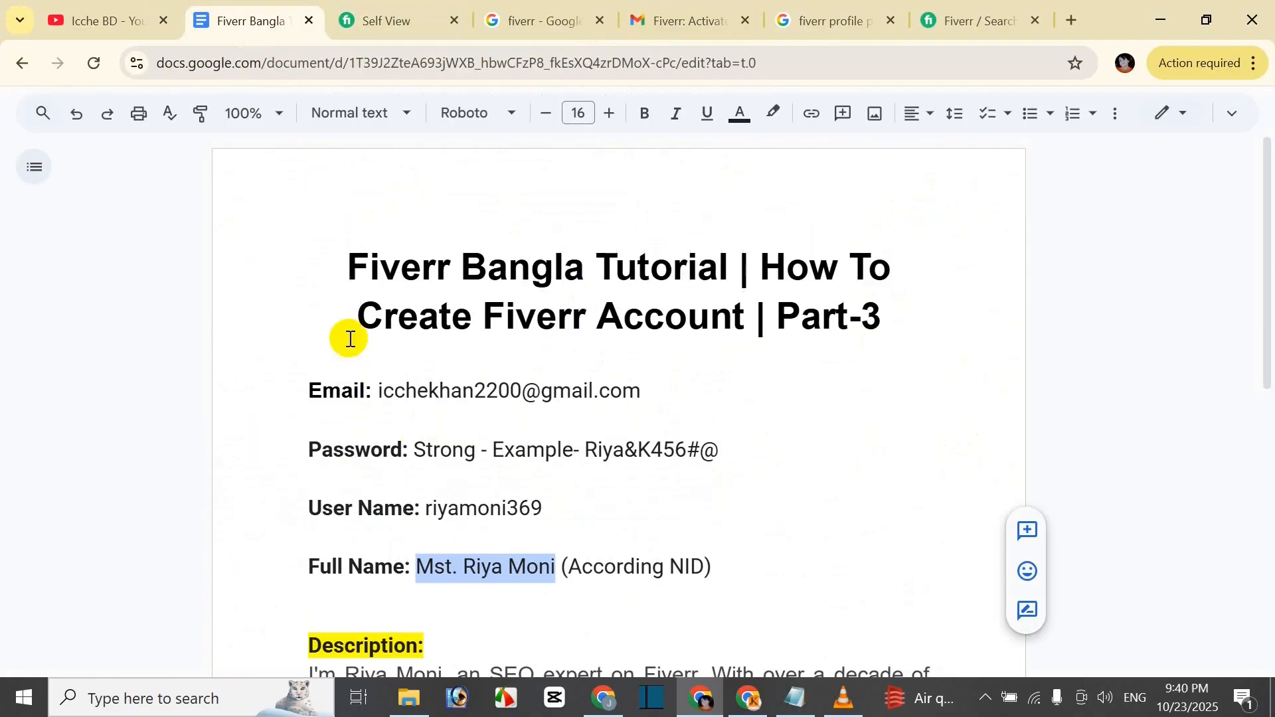
pyautogui.click(349, 259)
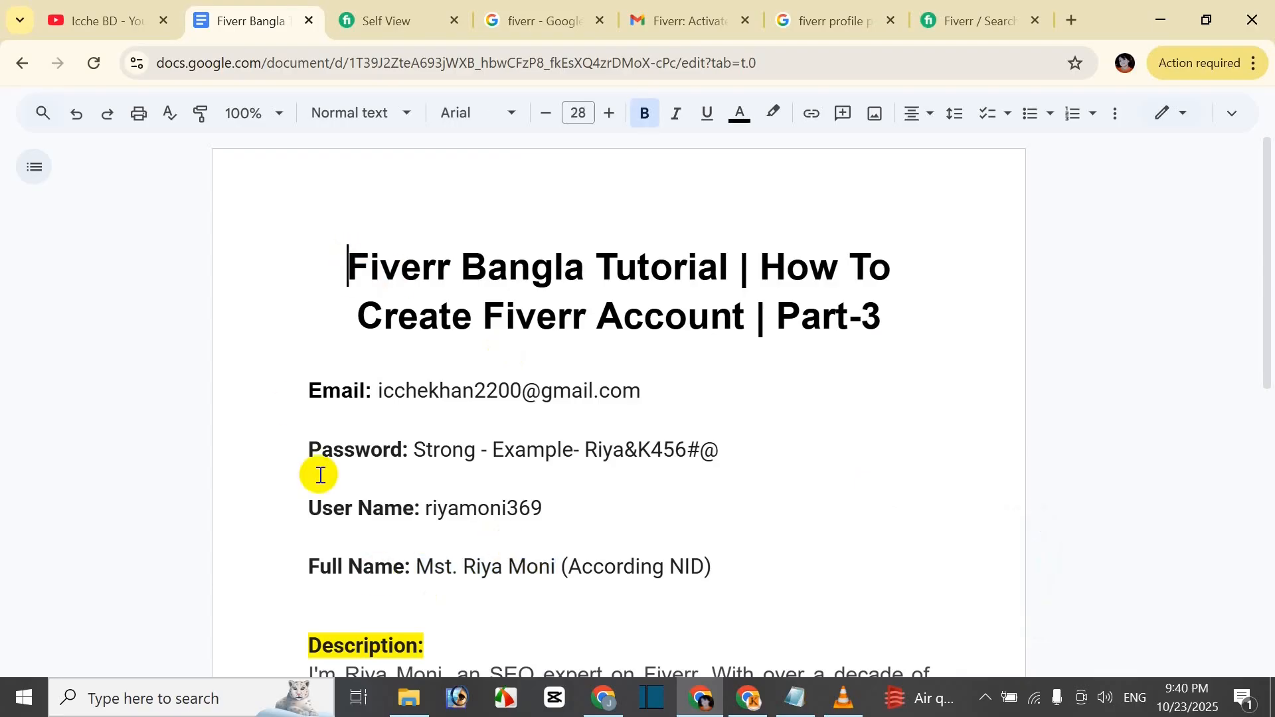